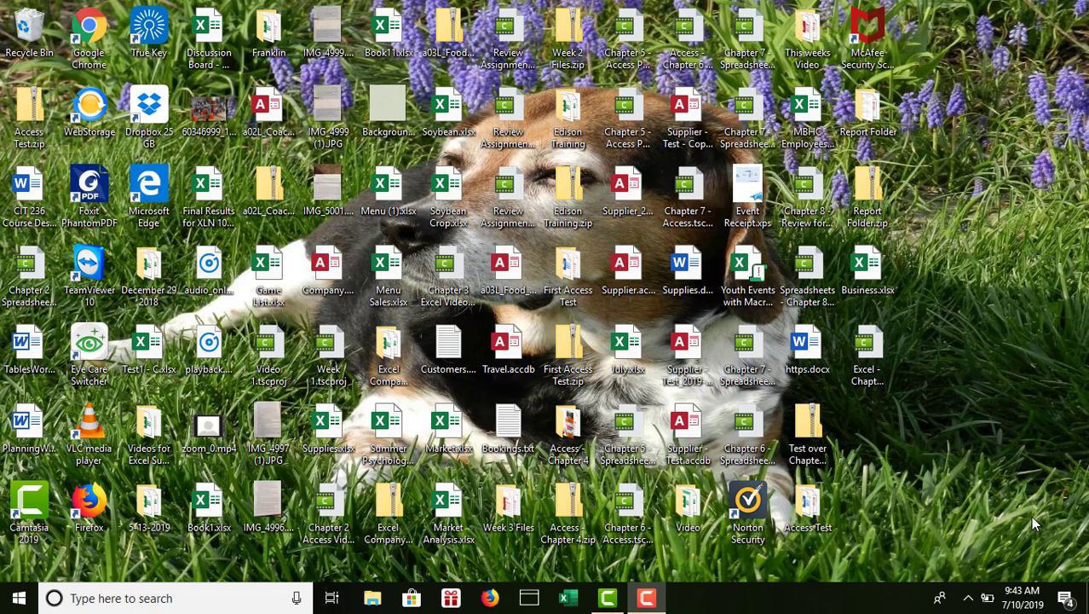
Step: Open Business.xlsx and fill in the author's full name and the date 7/10/2019 on the Documentation sheet
double_click(869, 266)
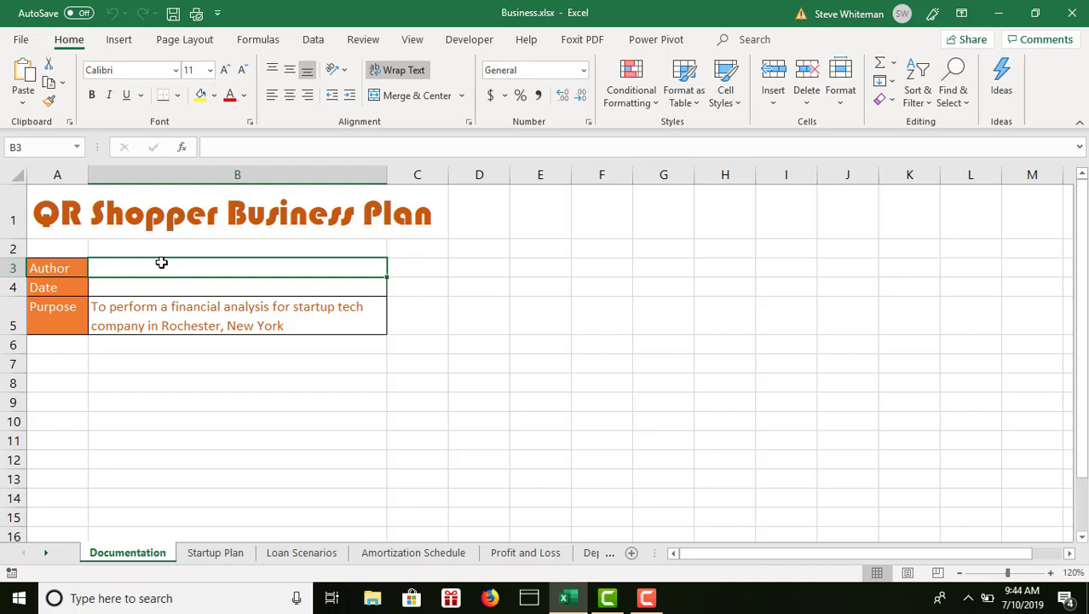
text(Steve )
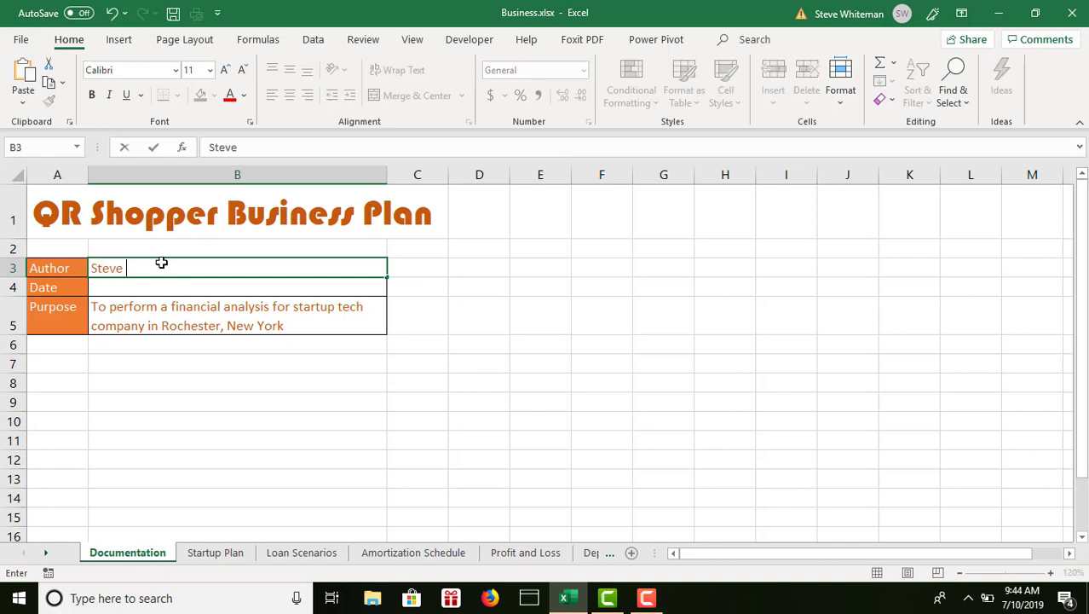
text(Whiteman)
key(Return)
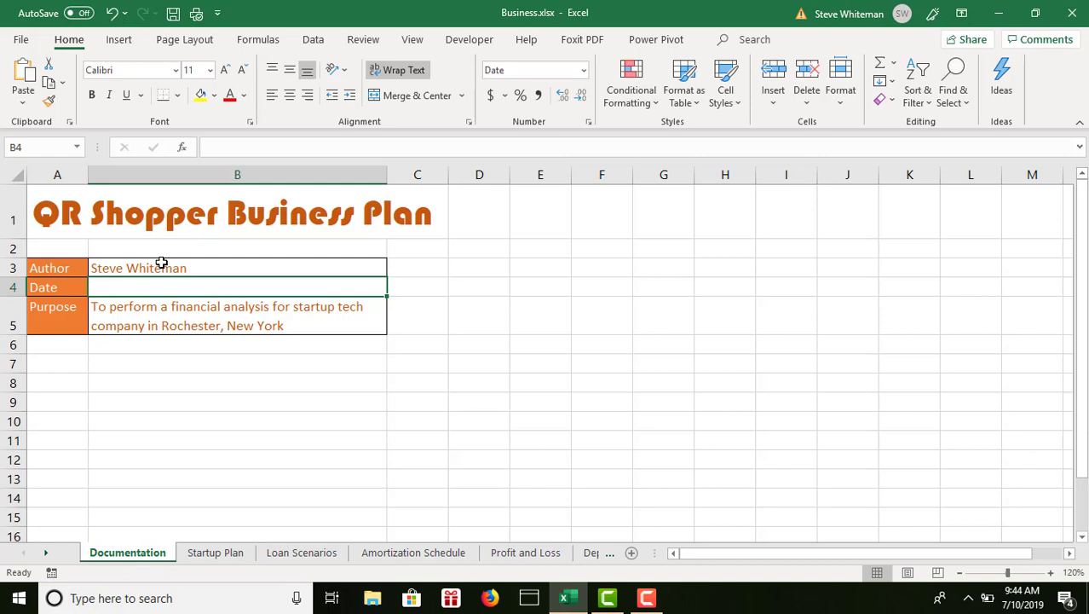
text(7/)
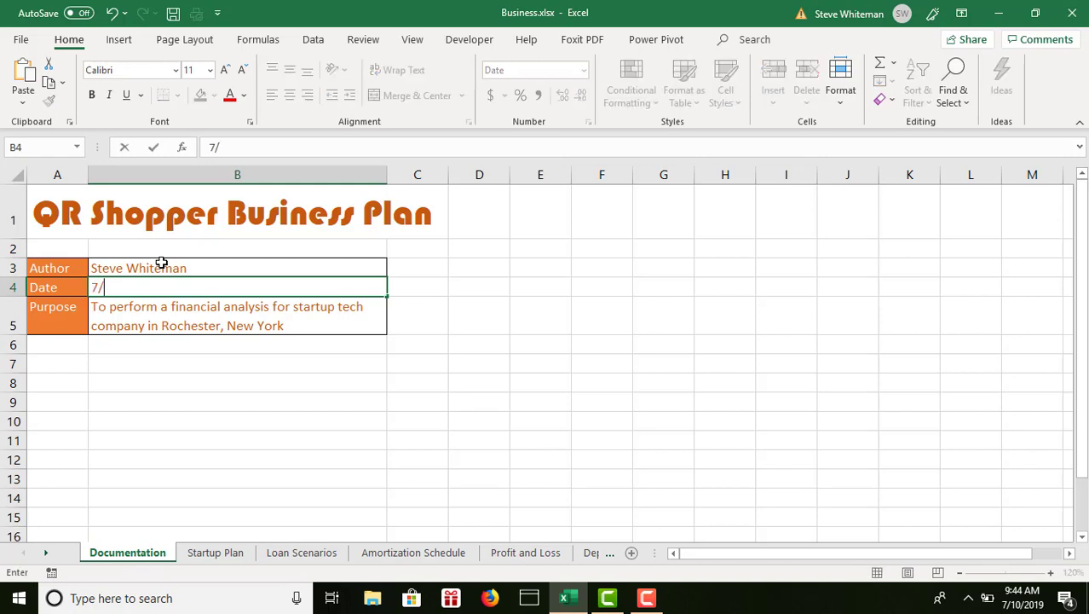
text(10/2019)
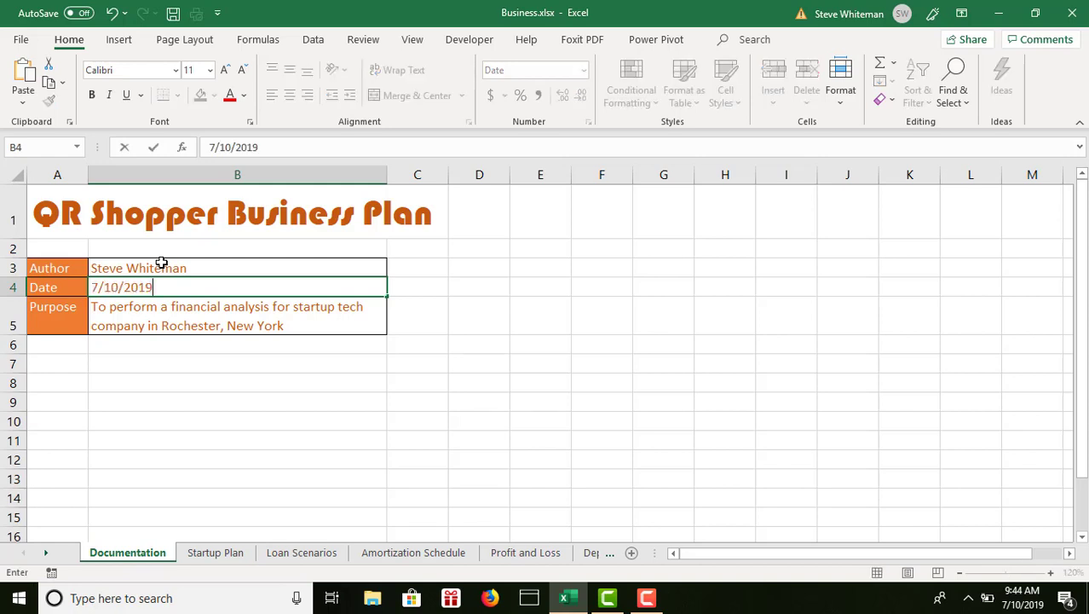
key(Return)
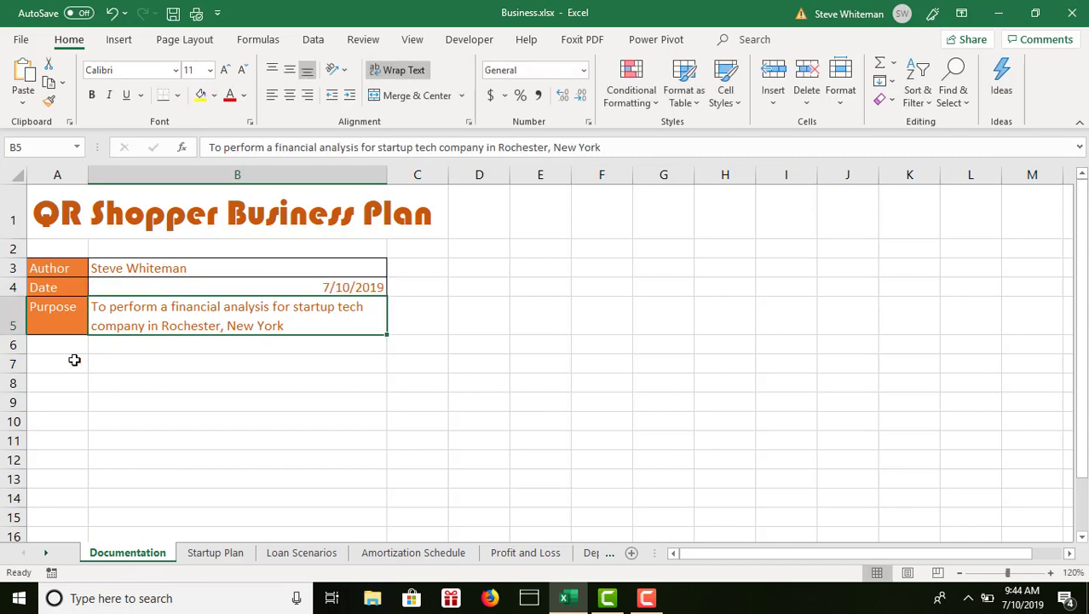
Step: On the Loan Scenarios sheet, enter .0485 as the Annual Interest Rate in cell B4
click(296, 553)
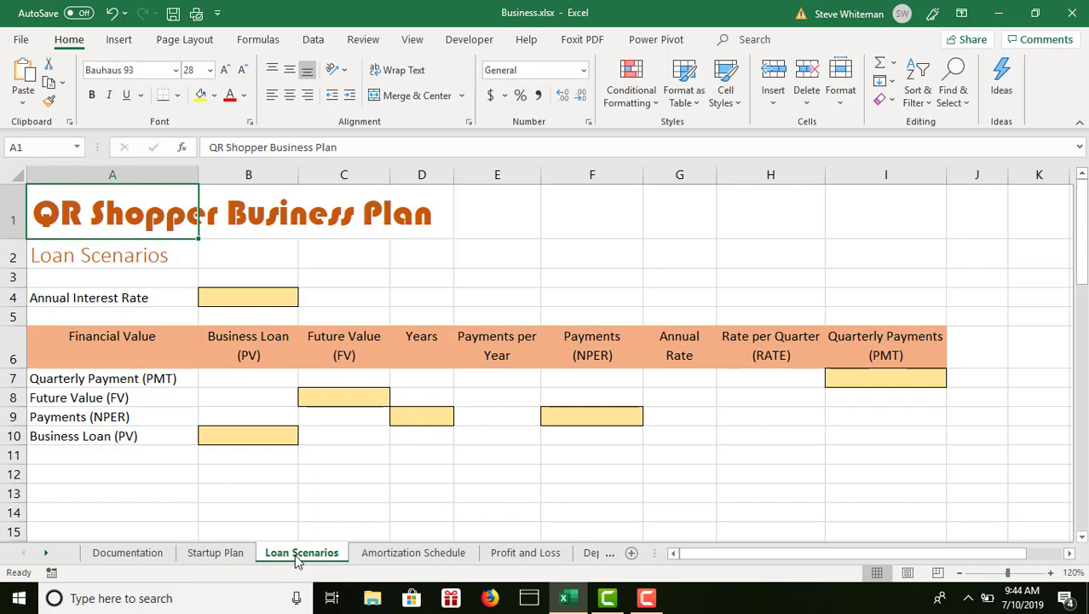
click(237, 302)
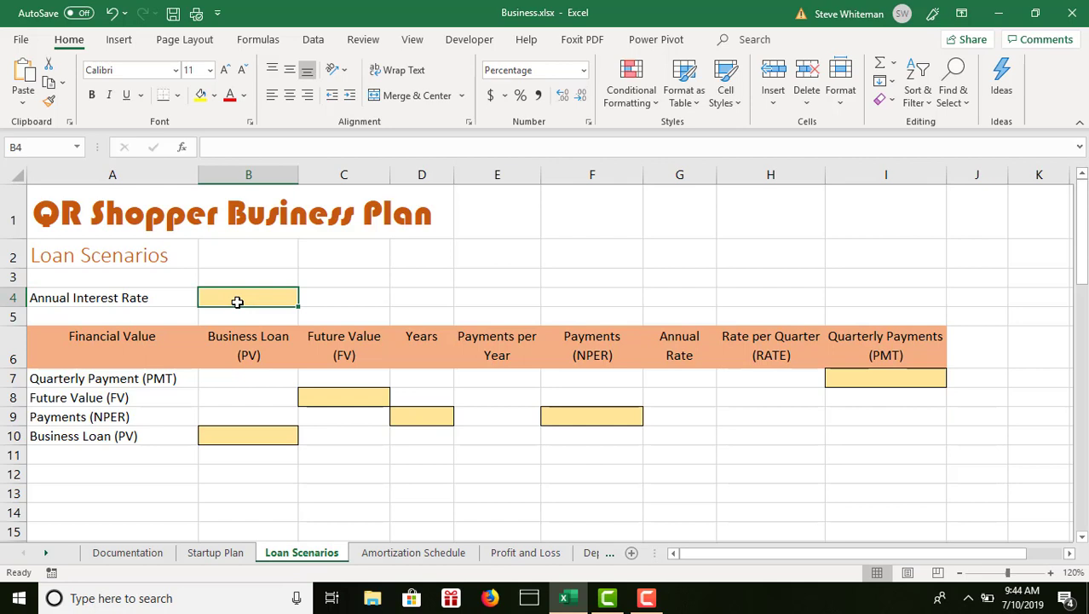
text(.04)
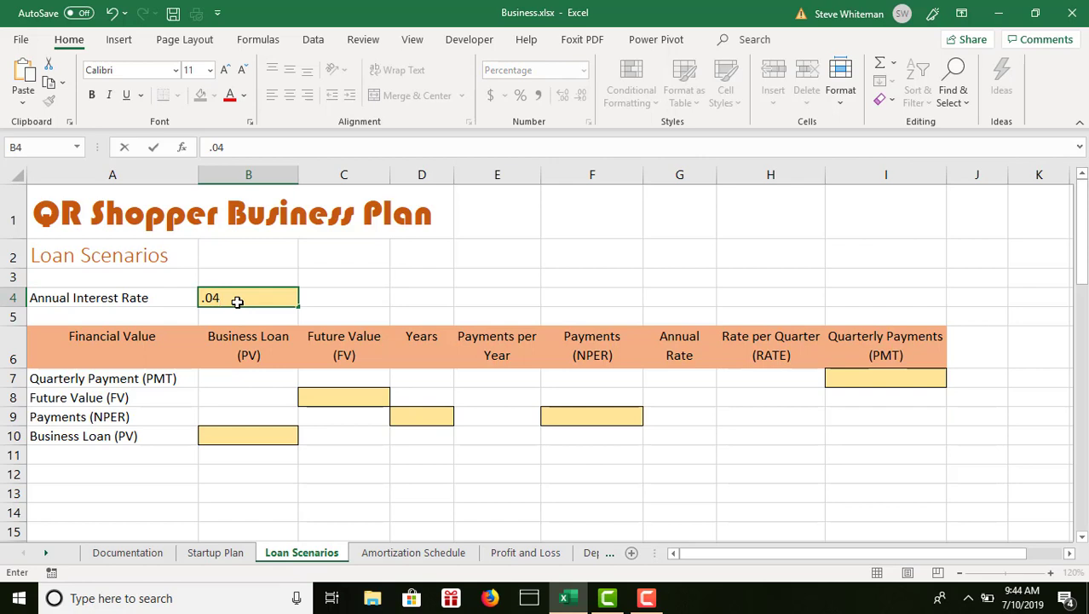
text(85)
key(Return)
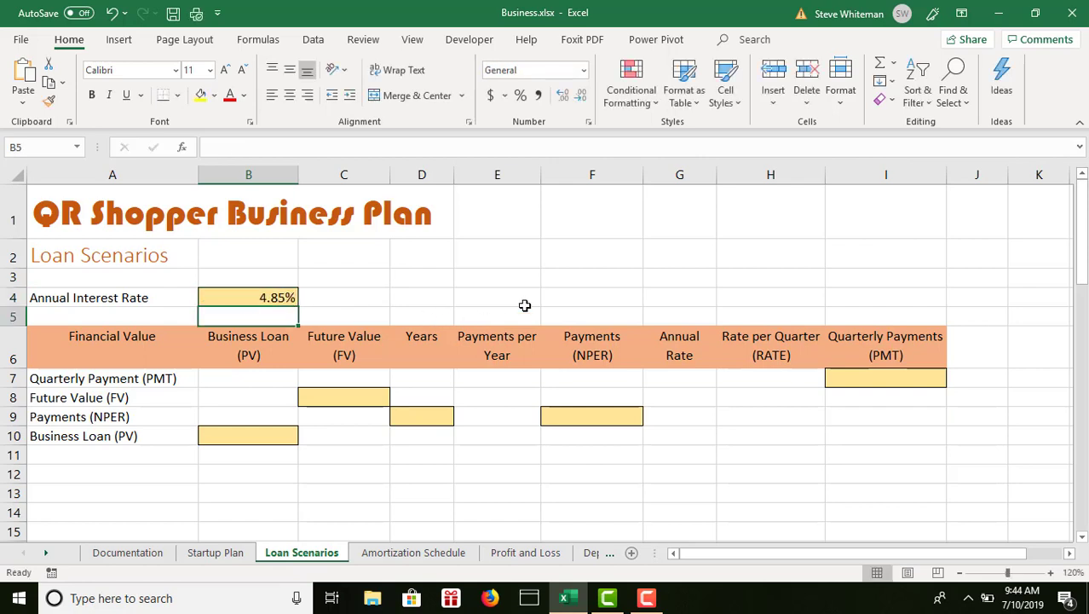
click(269, 298)
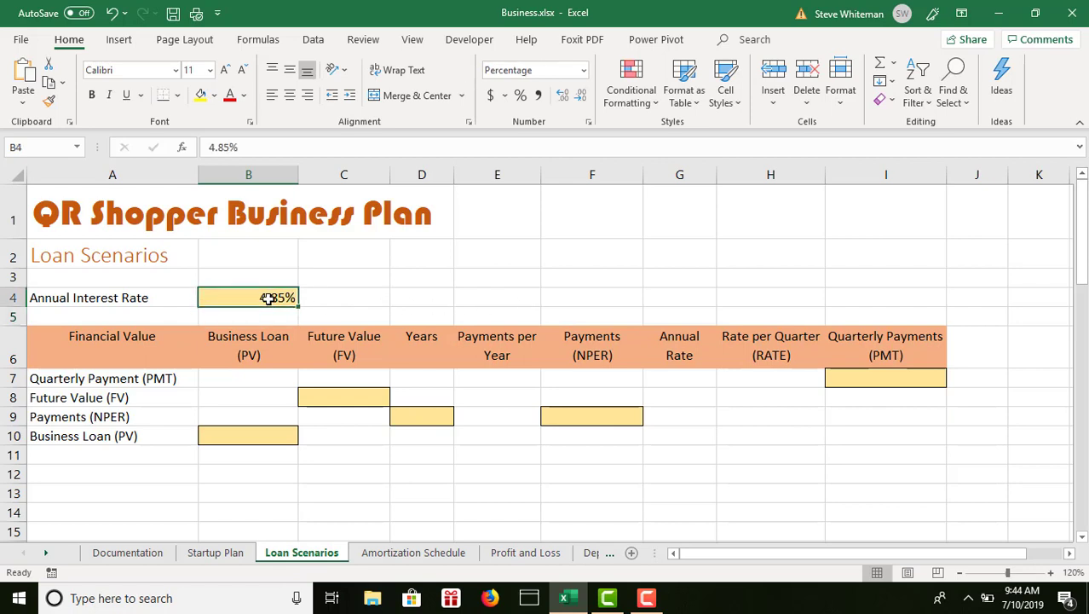
click(449, 292)
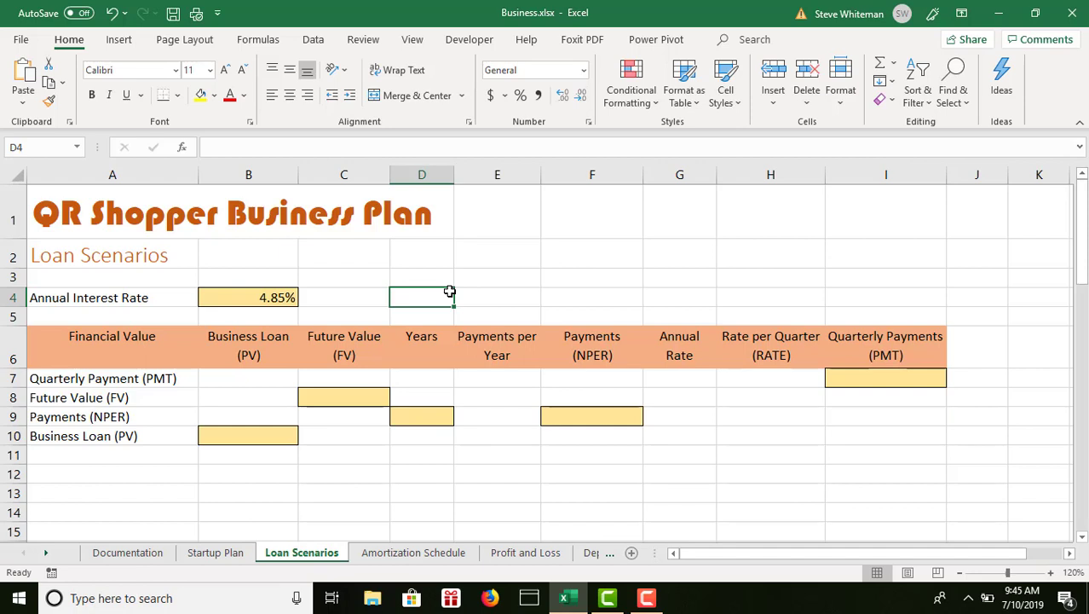
Step: In the Quarterly Payment (PMT) row, enter a business loan of 425000 in B7 and 10 years in D7
click(260, 378)
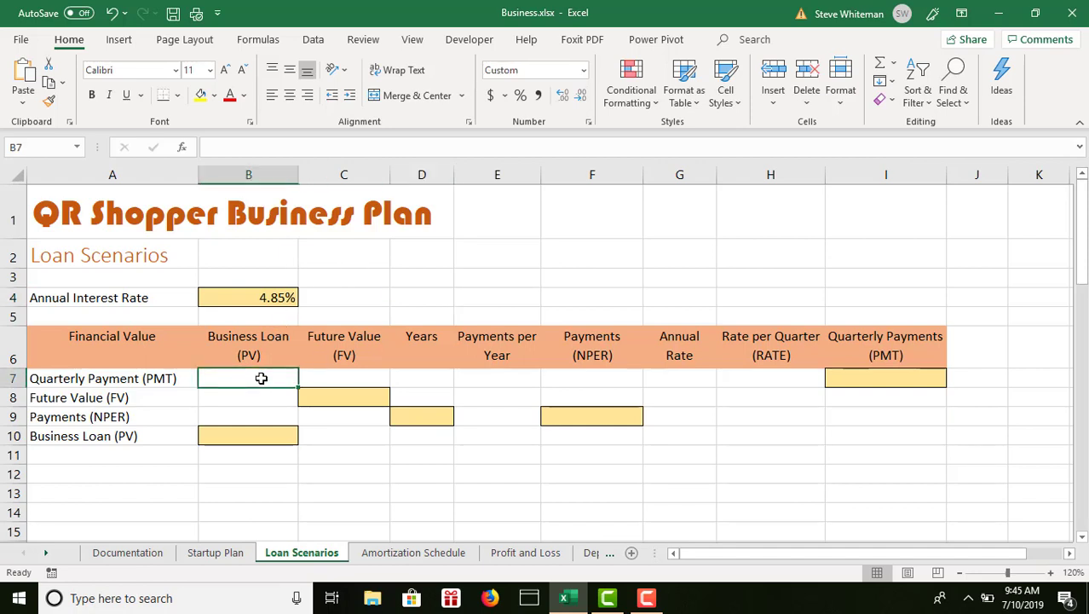
text(42)
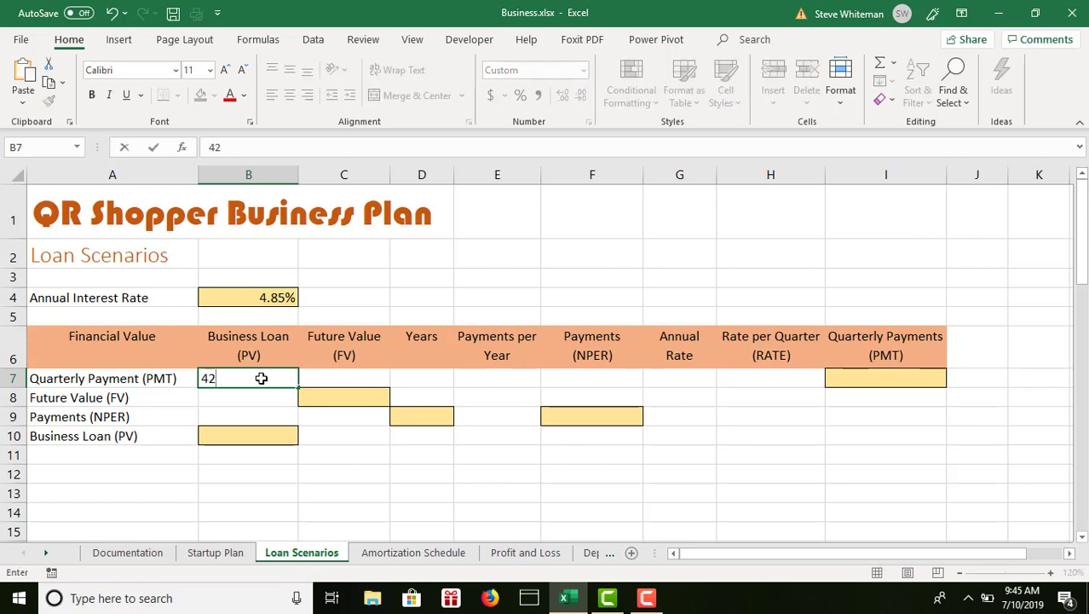
text(5000)
key(Return)
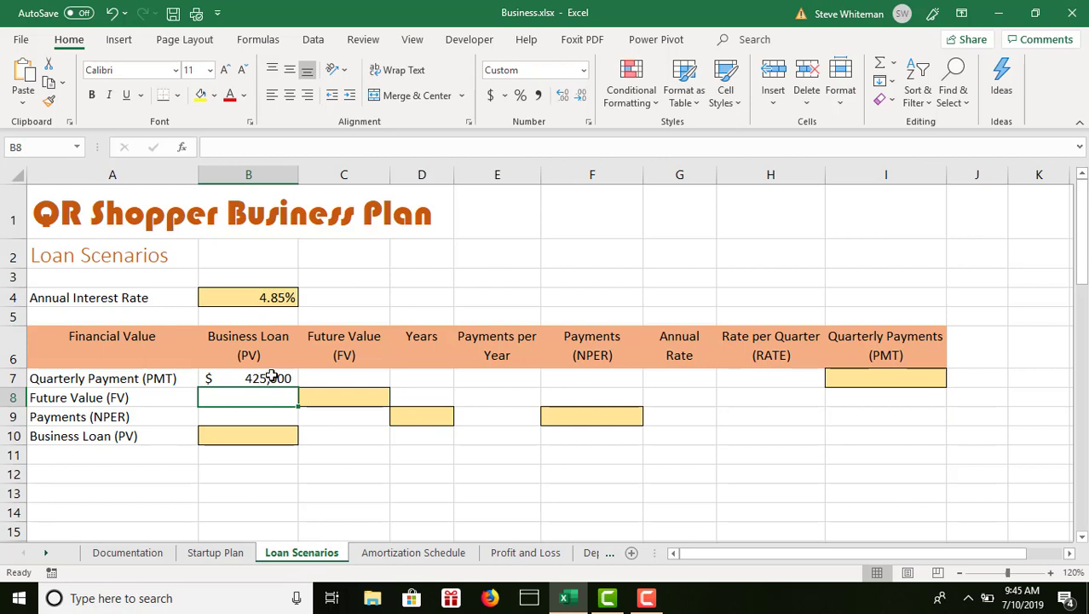
click(422, 375)
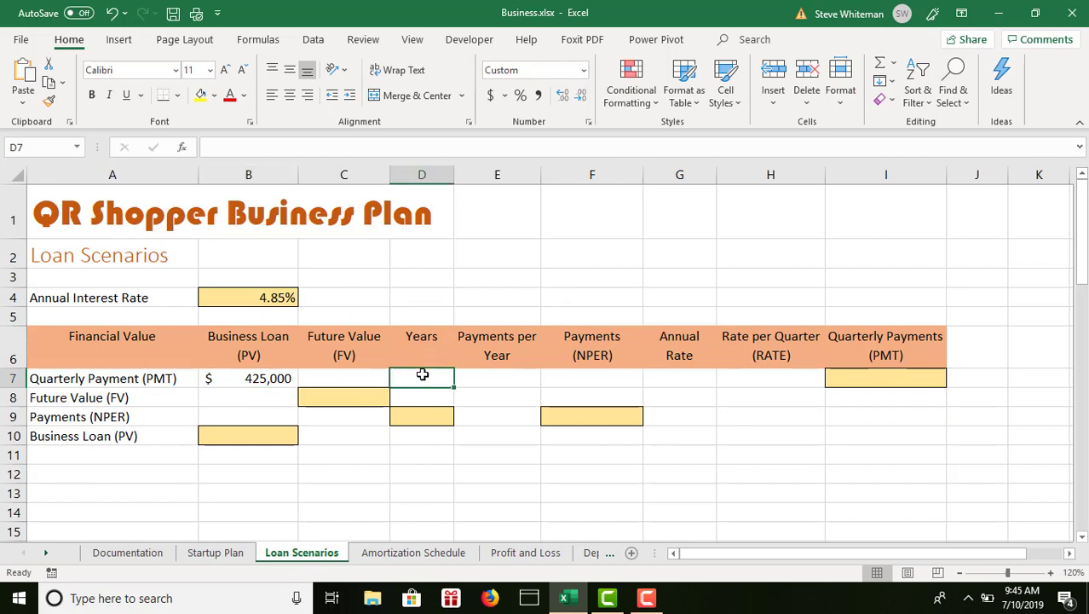
text(10)
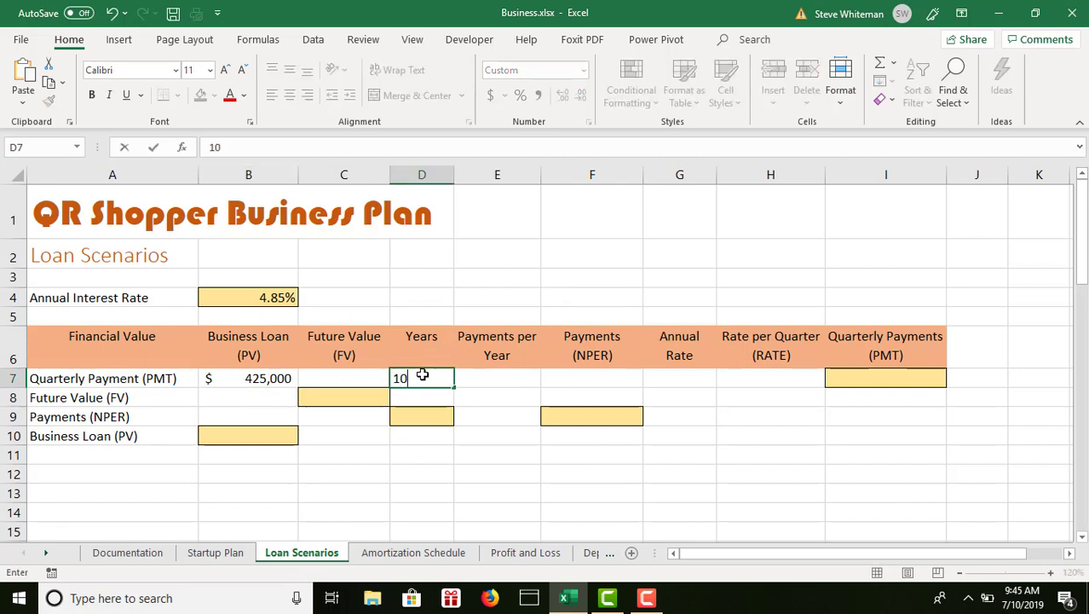
key(Return)
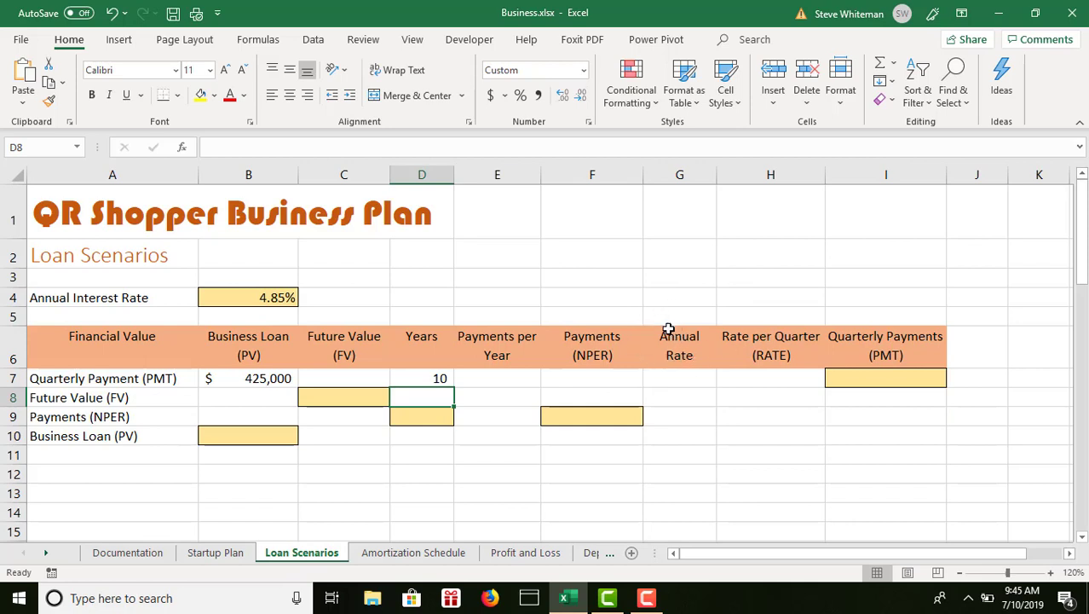
Step: In the Quarterly Payment row, enter .0485 as the annual rate in G7 and 4 payments per year in E7
click(673, 373)
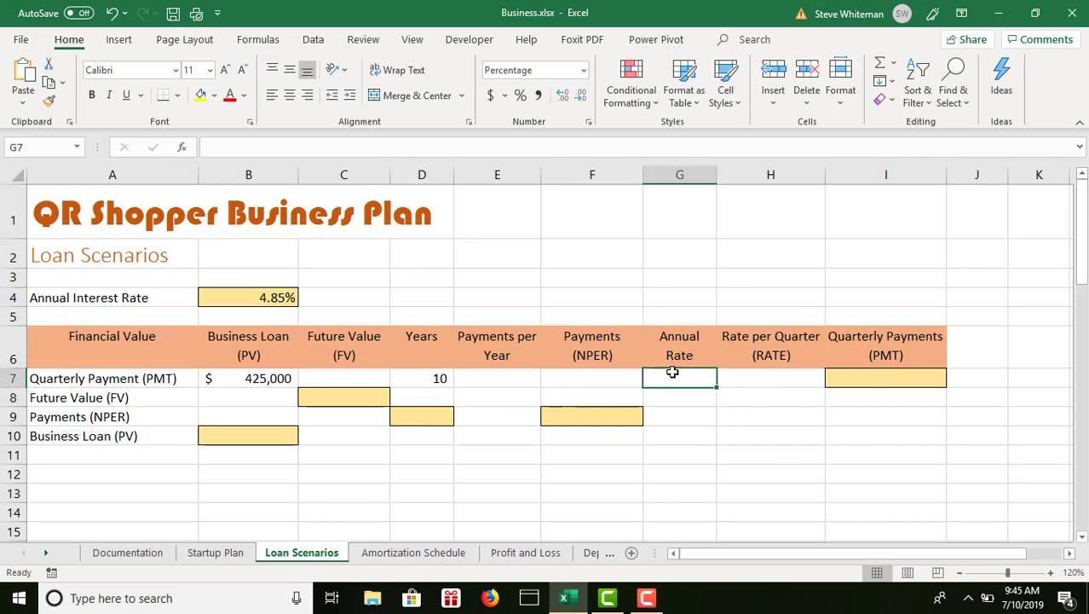
text(.)
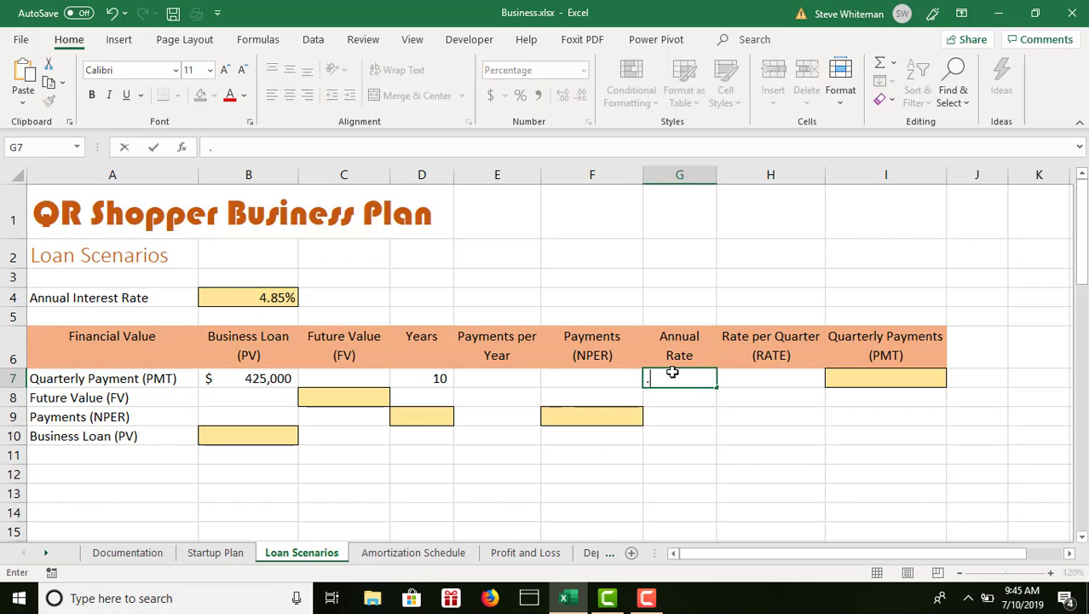
text(0485)
key(Return)
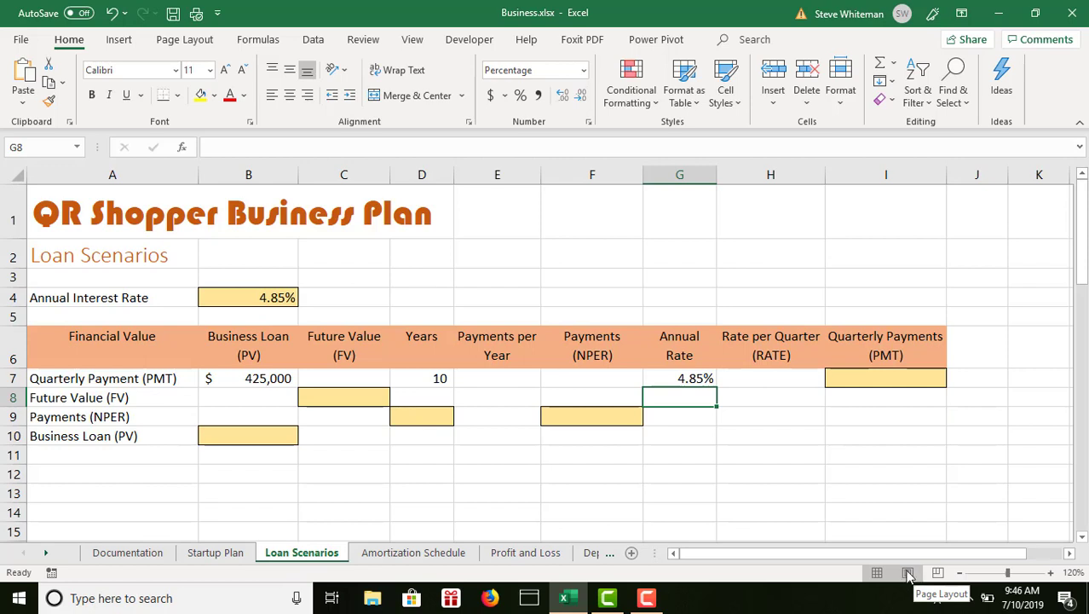
click(510, 380)
text(4)
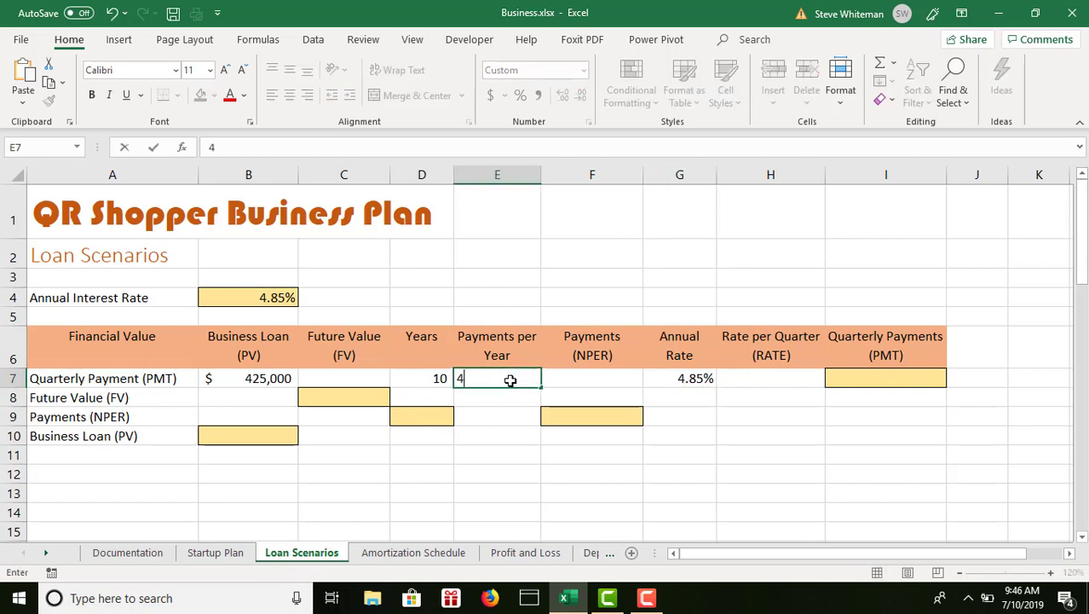
key(Return)
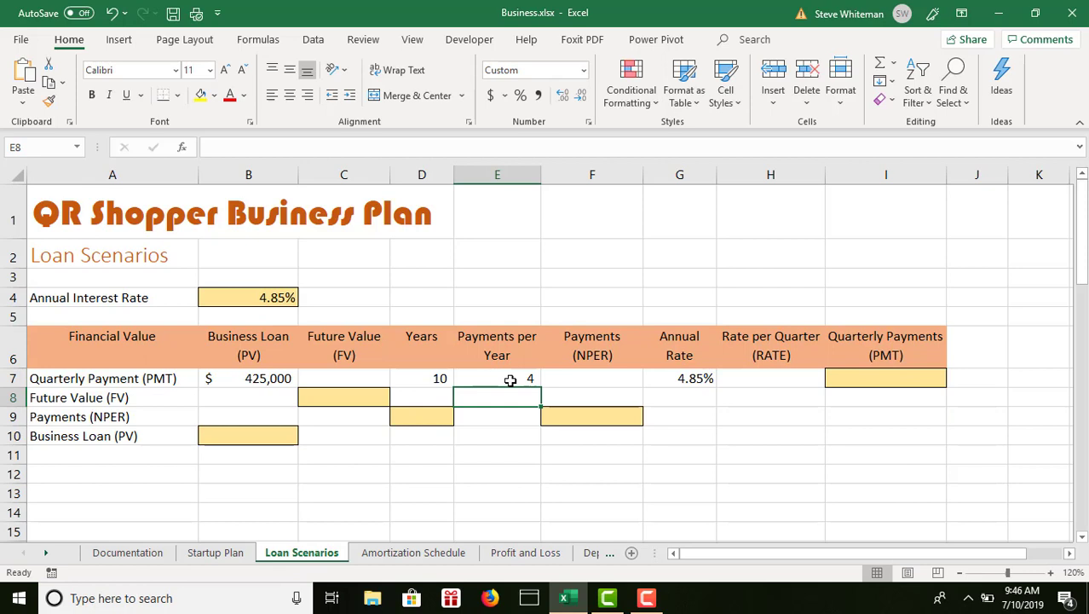
Step: Calculate the number of payments (NPER) in F7 with the formula =D7*E7
click(612, 375)
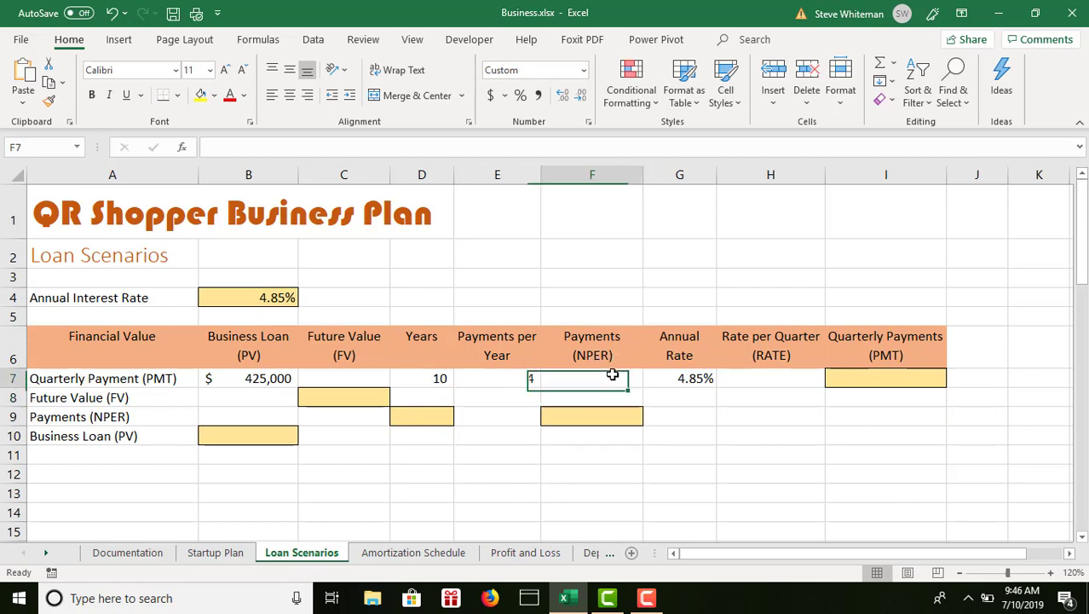
text(=)
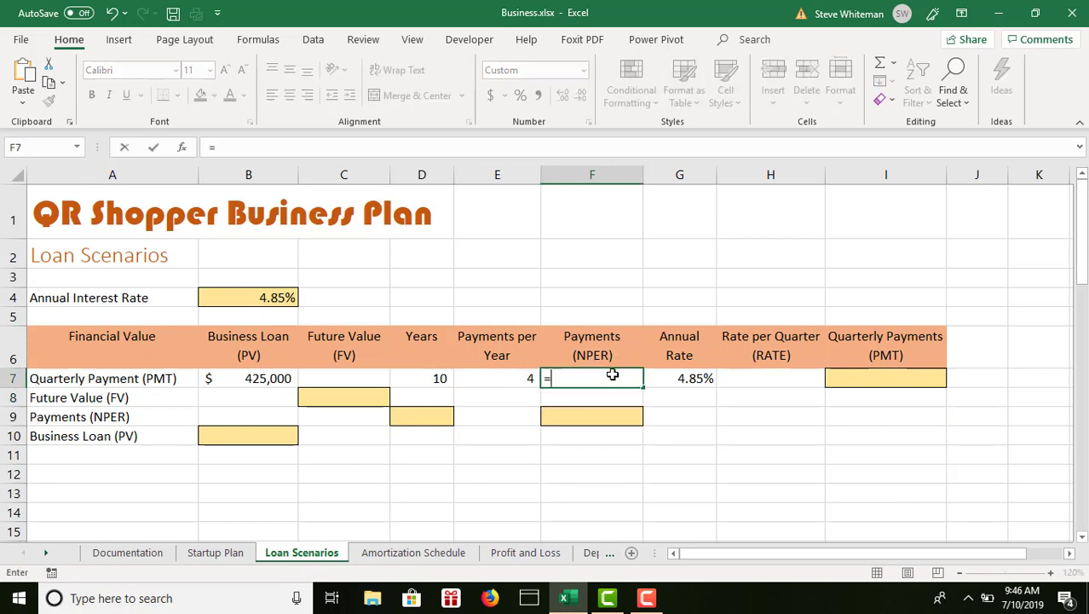
click(439, 378)
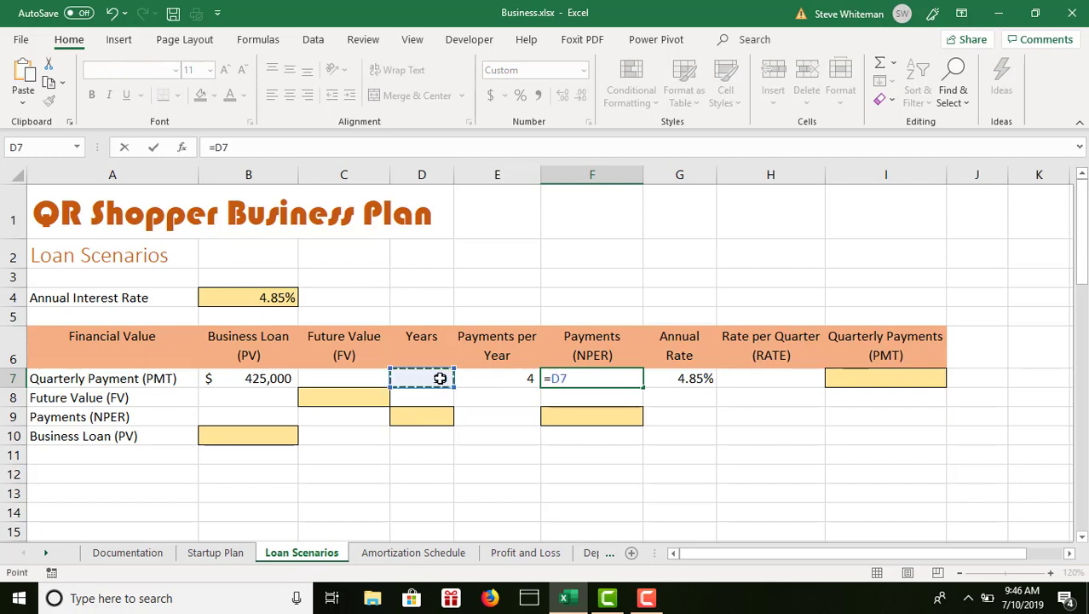
text(*)
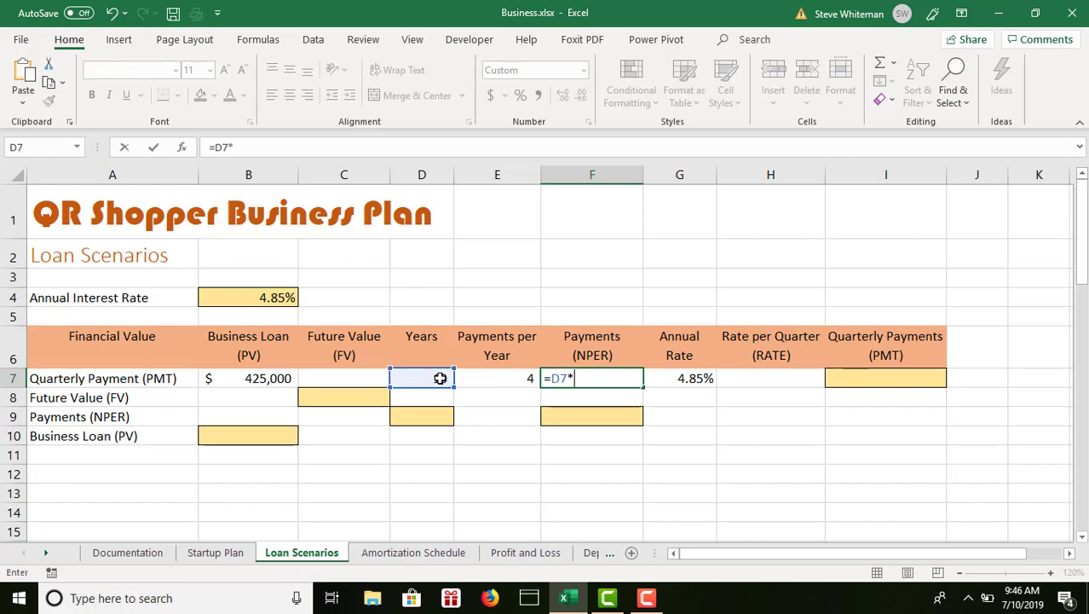
click(497, 378)
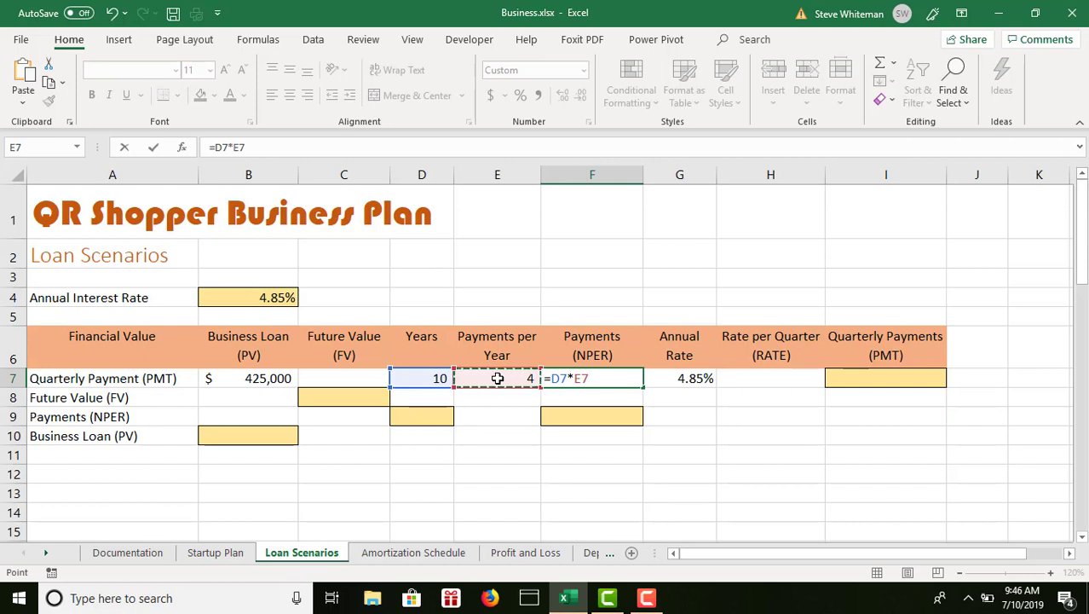
key(Return)
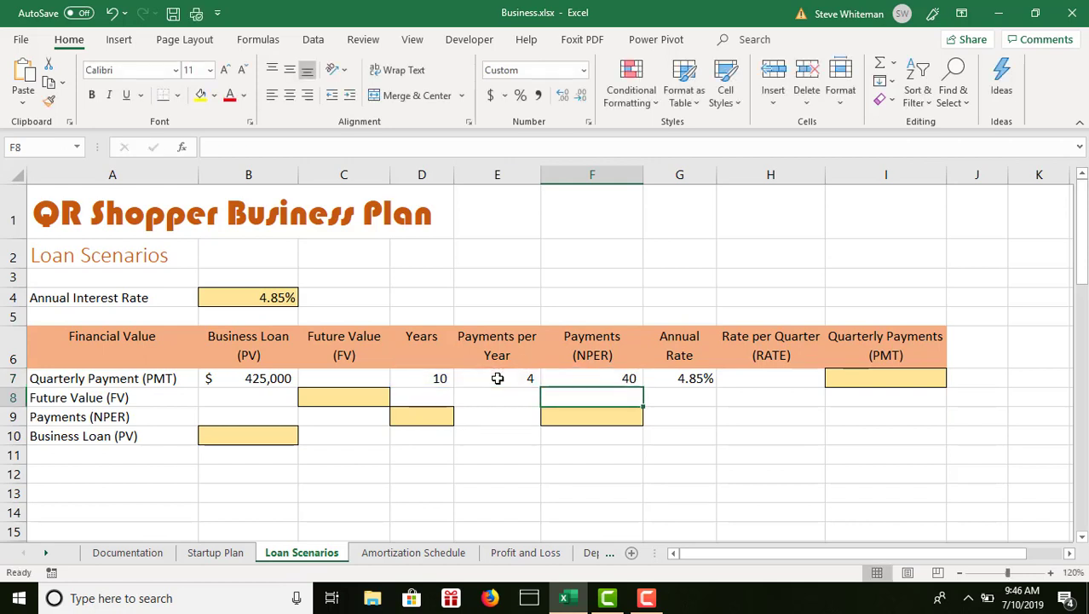
key(Up)
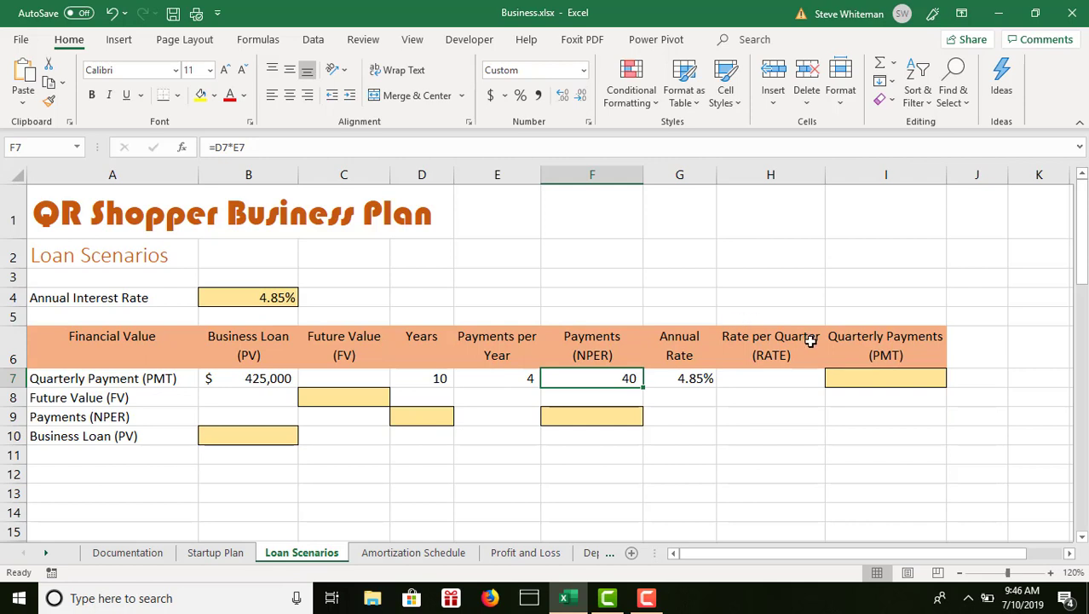
Step: Calculate the rate per quarter in H7 with the formula =G7/4
click(744, 376)
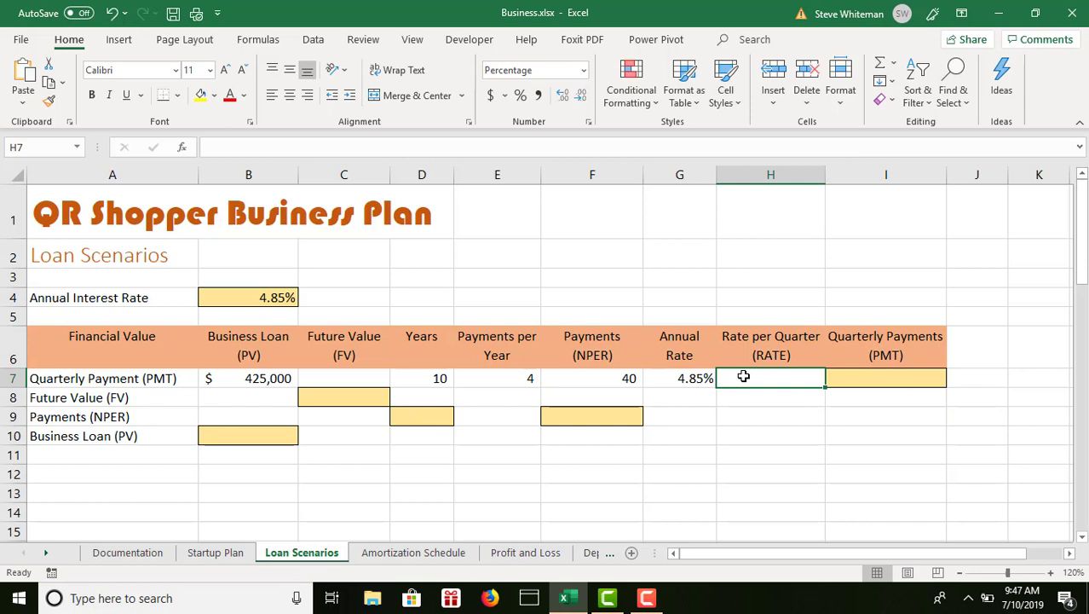
text(=)
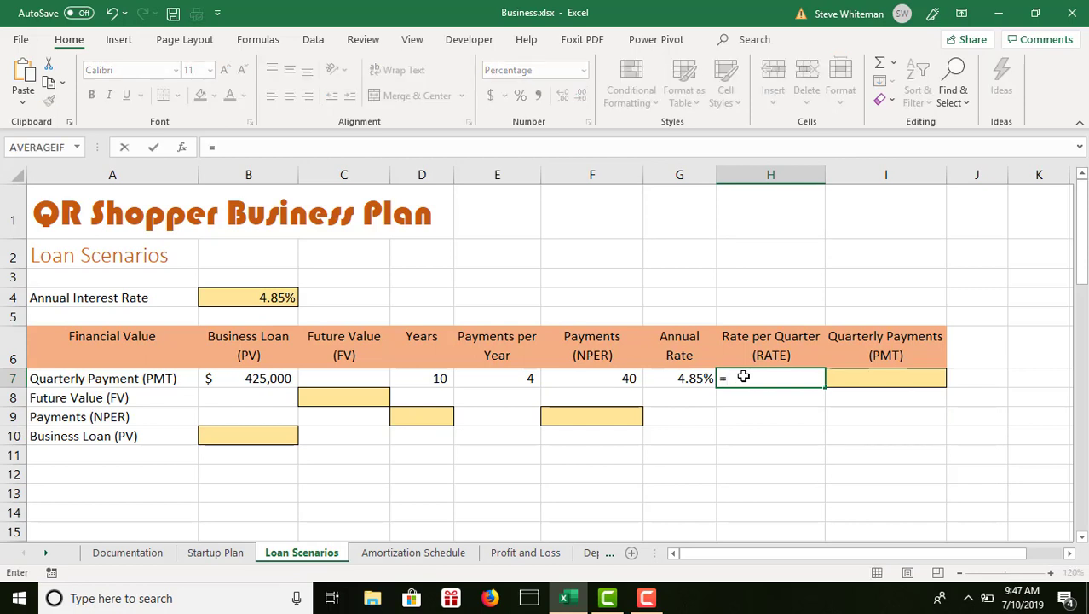
click(689, 379)
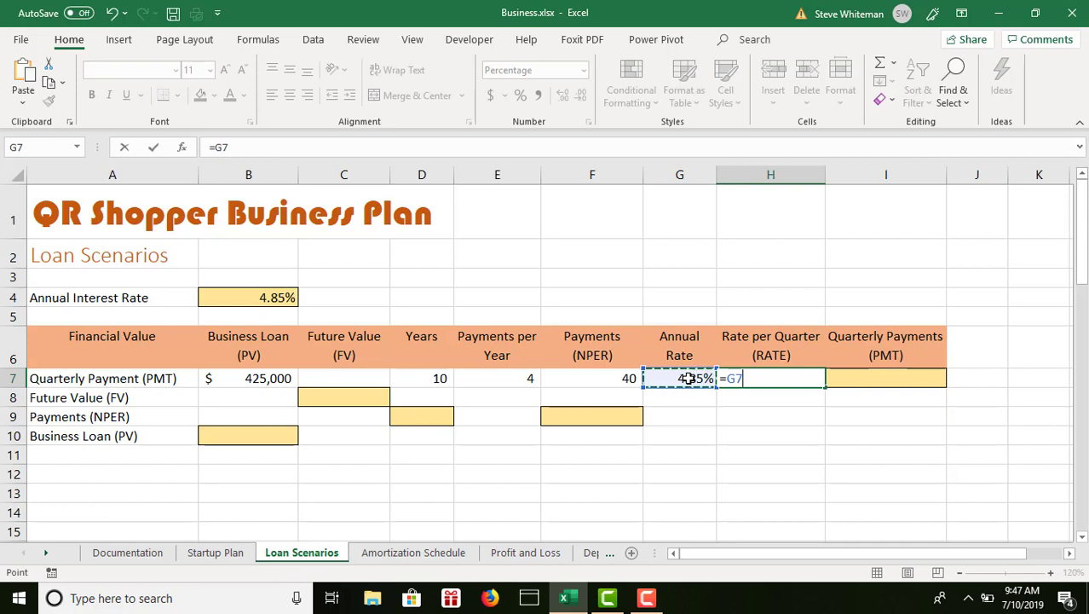
text(/4)
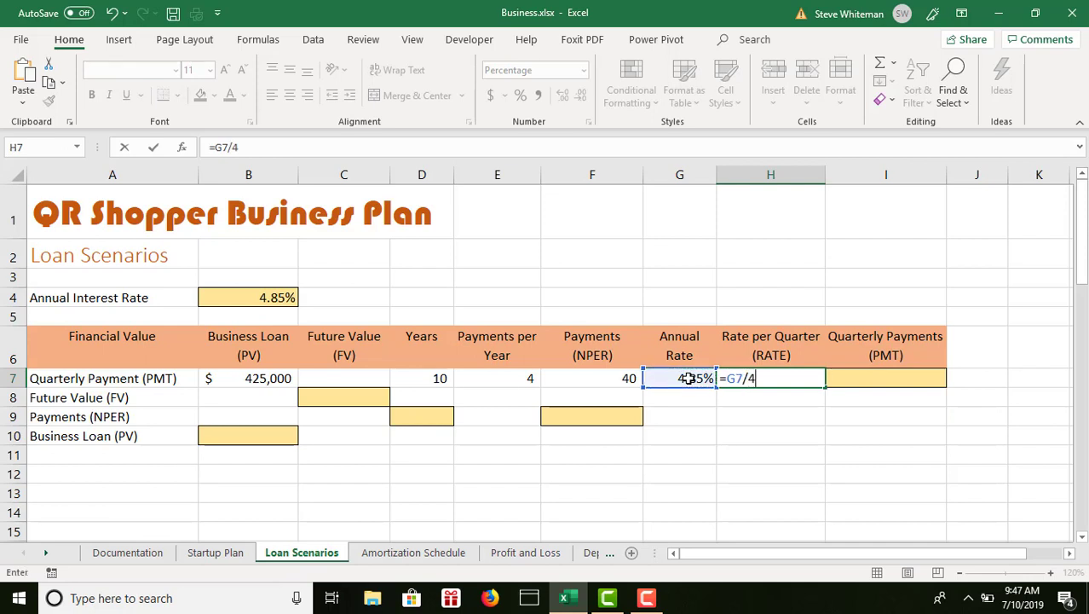
key(Return)
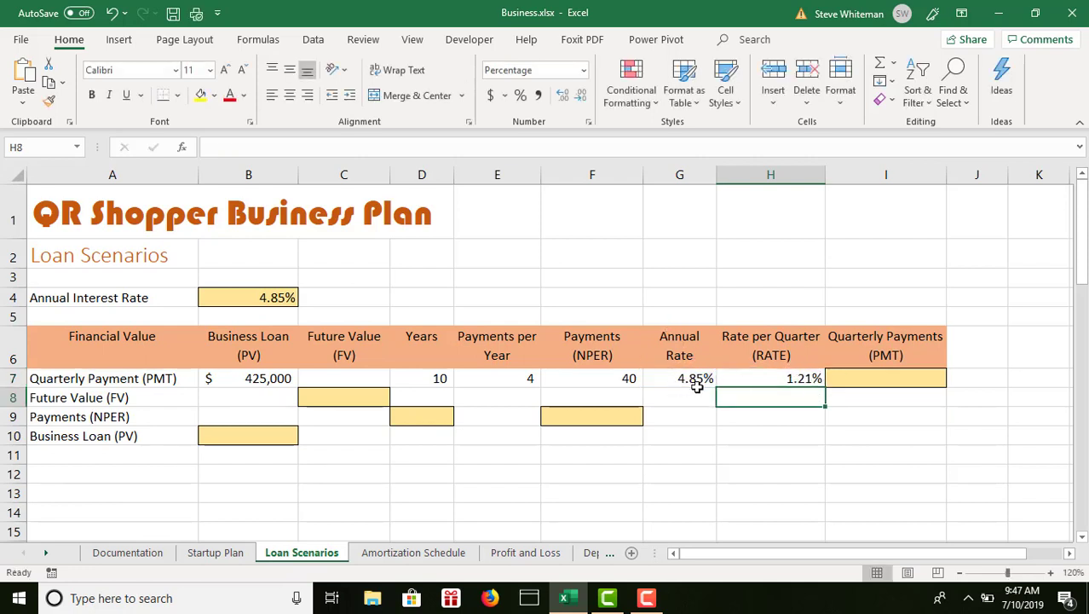
Step: Insert the PMT function from the Financial category into the Quarterly Payments cell I7
click(769, 381)
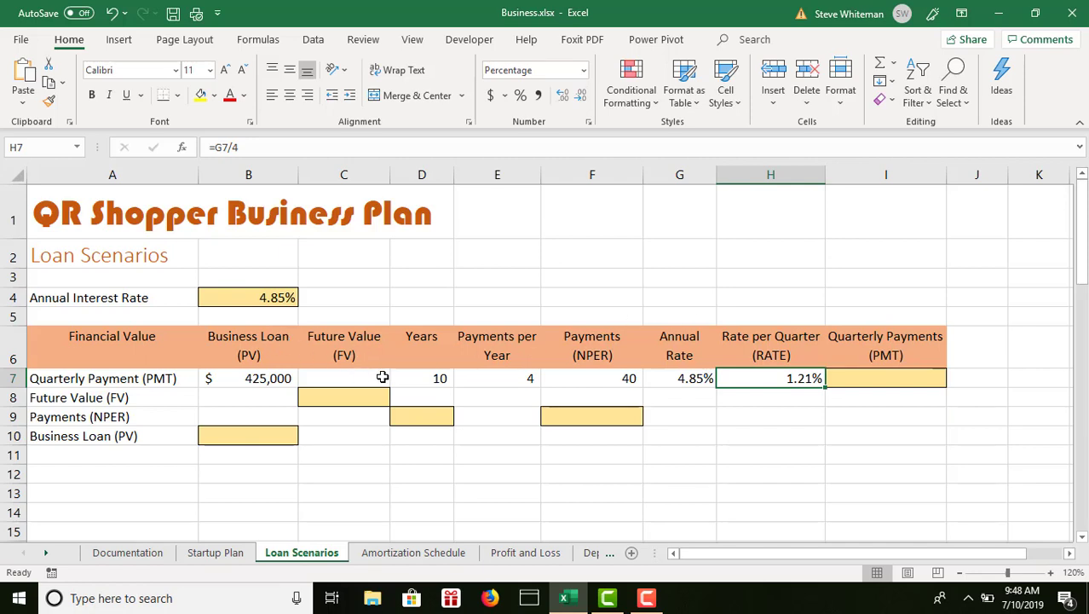
click(901, 377)
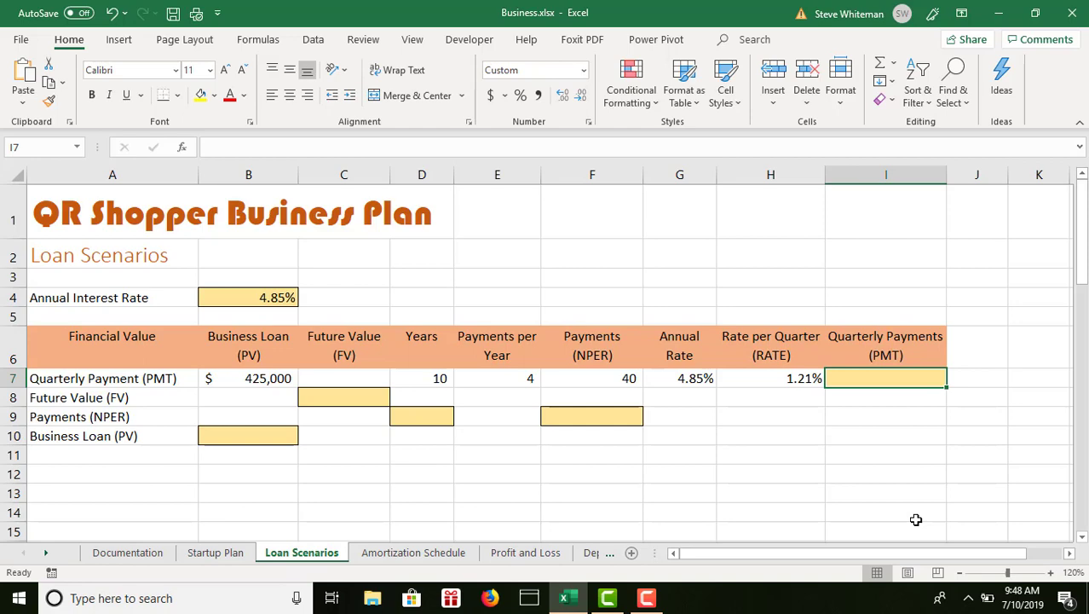
click(185, 148)
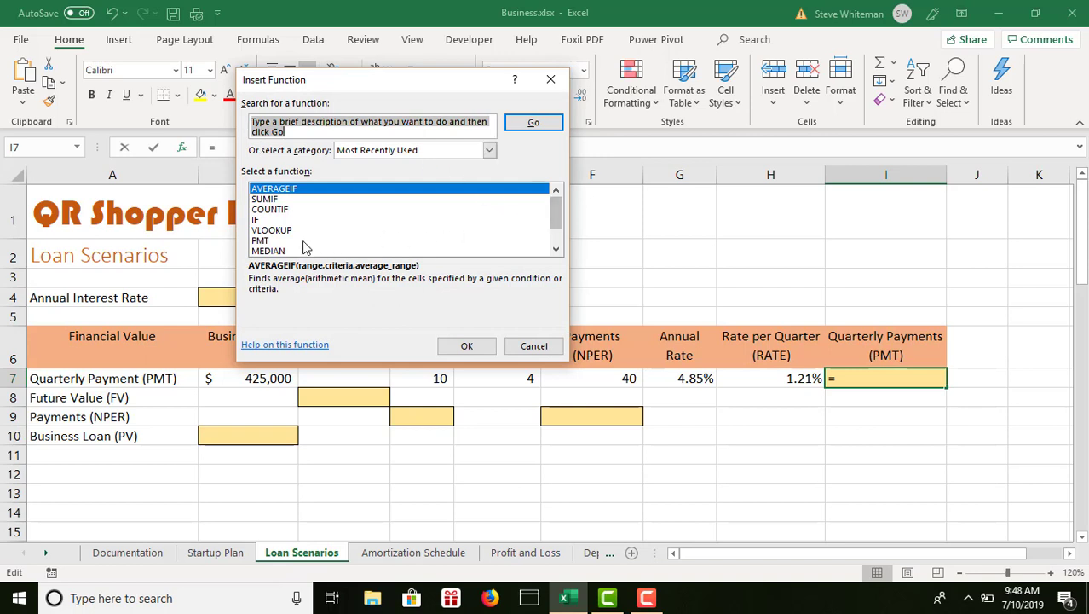
click(490, 152)
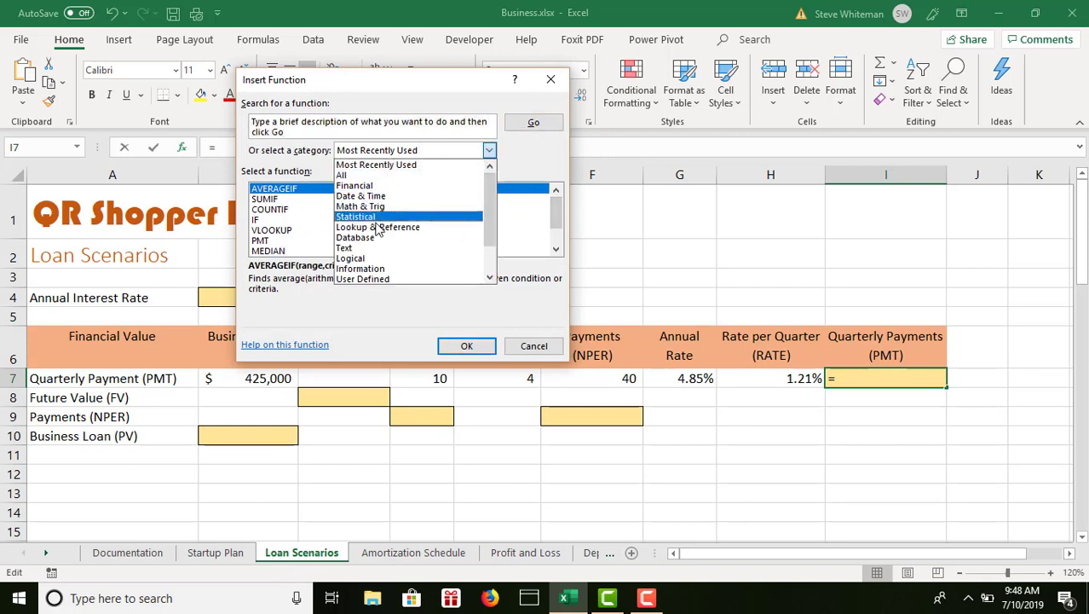
click(367, 186)
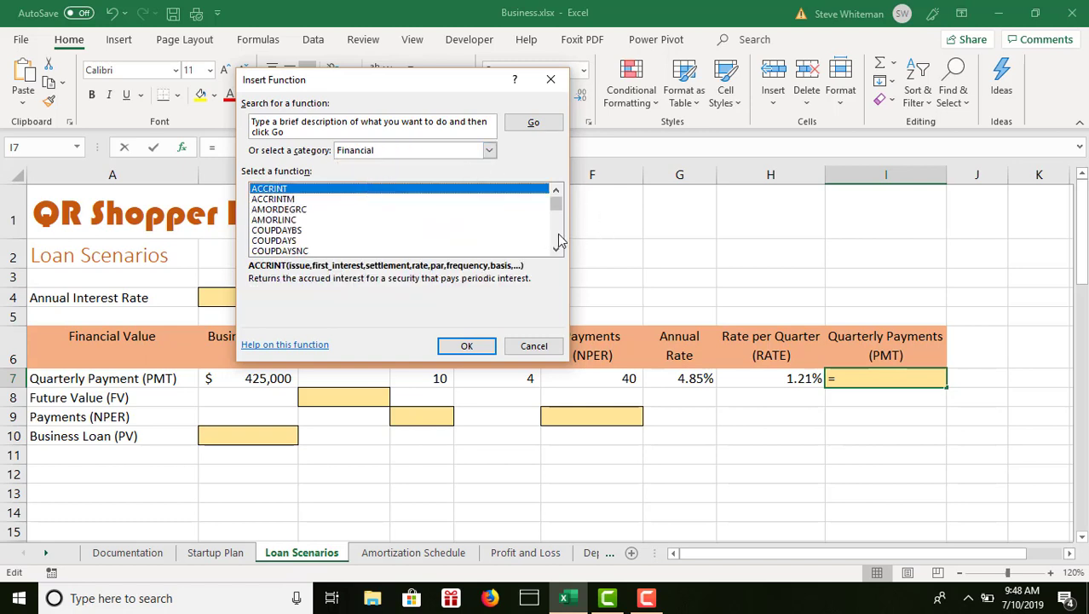
scroll(560, 242, down, 6)
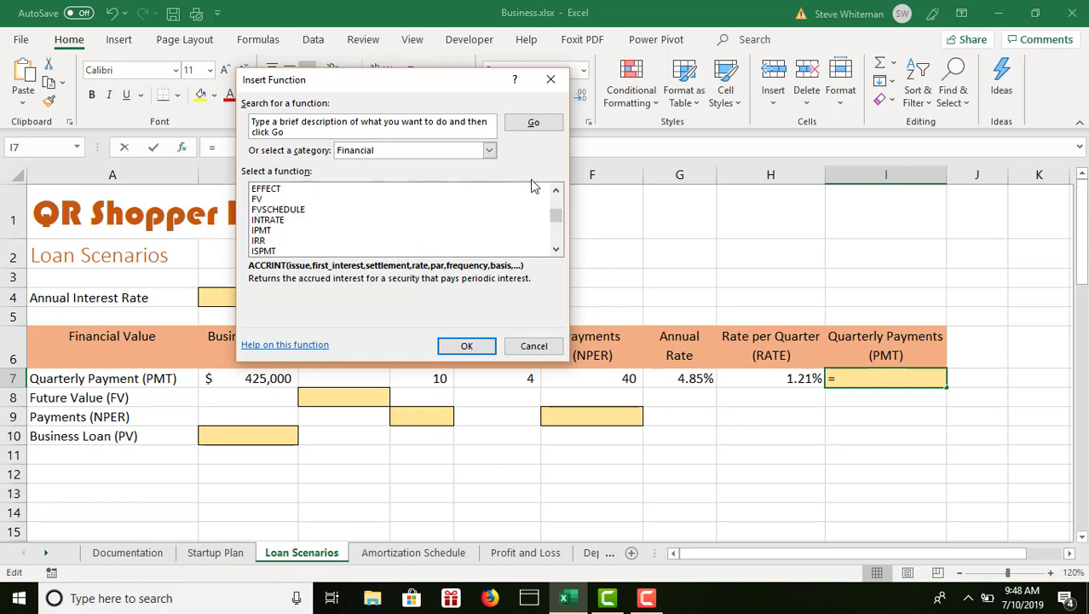
scroll(559, 237, down, 4)
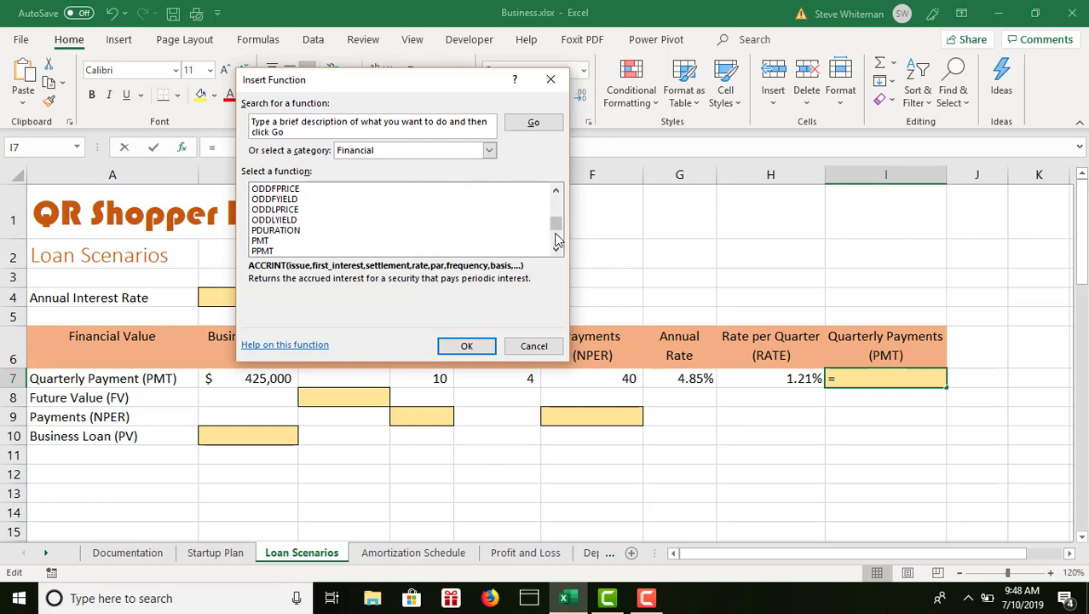
click(261, 241)
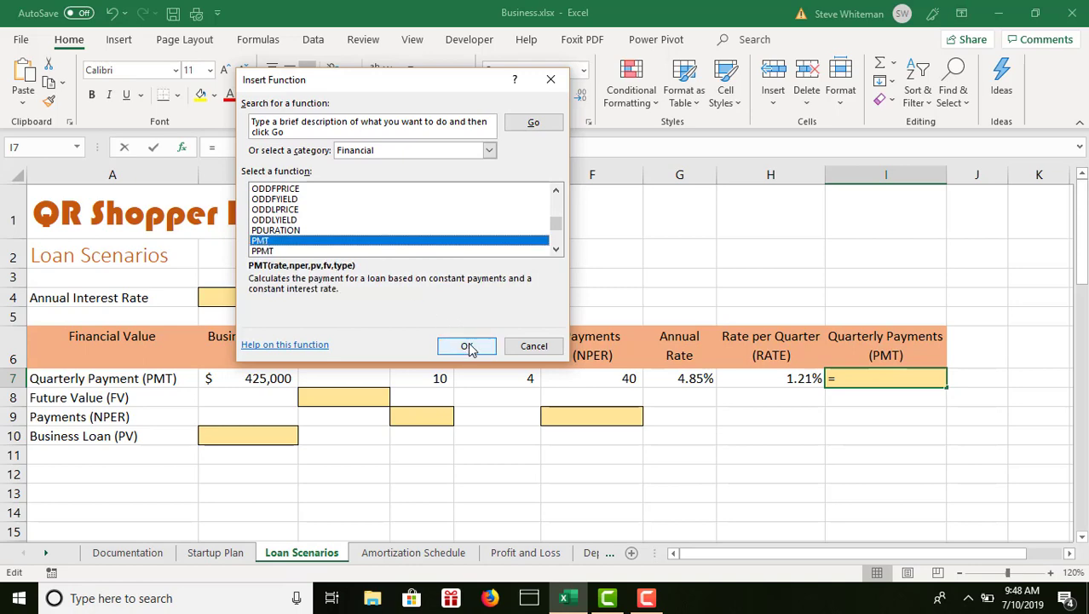
click(468, 345)
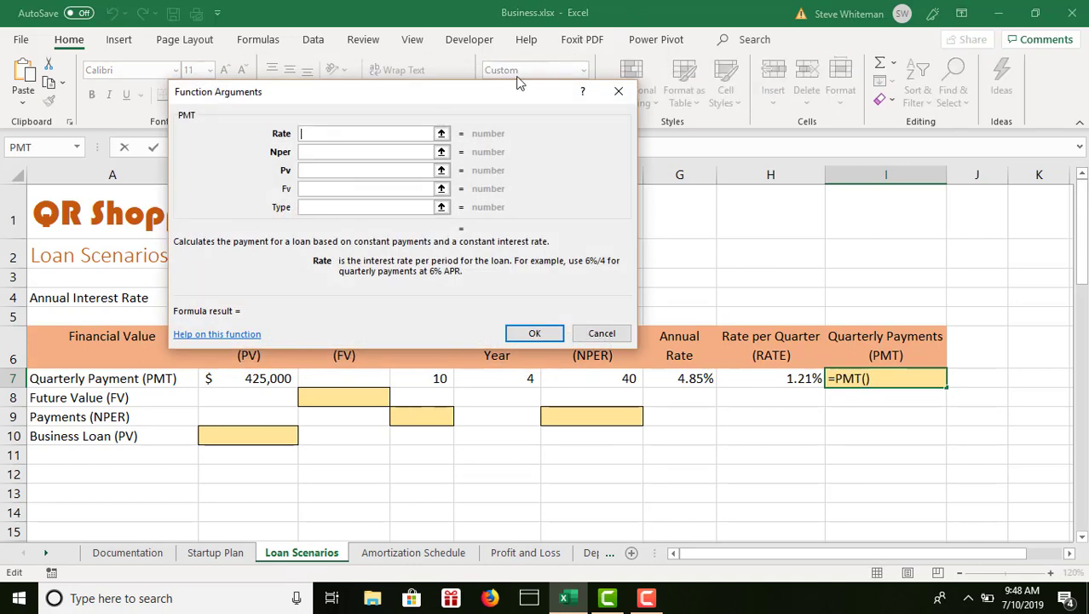
Step: Set the PMT arguments to H7 for Rate, F7 for Nper and B7 for Pv, and confirm the formula
drag(515, 93, 976, 40)
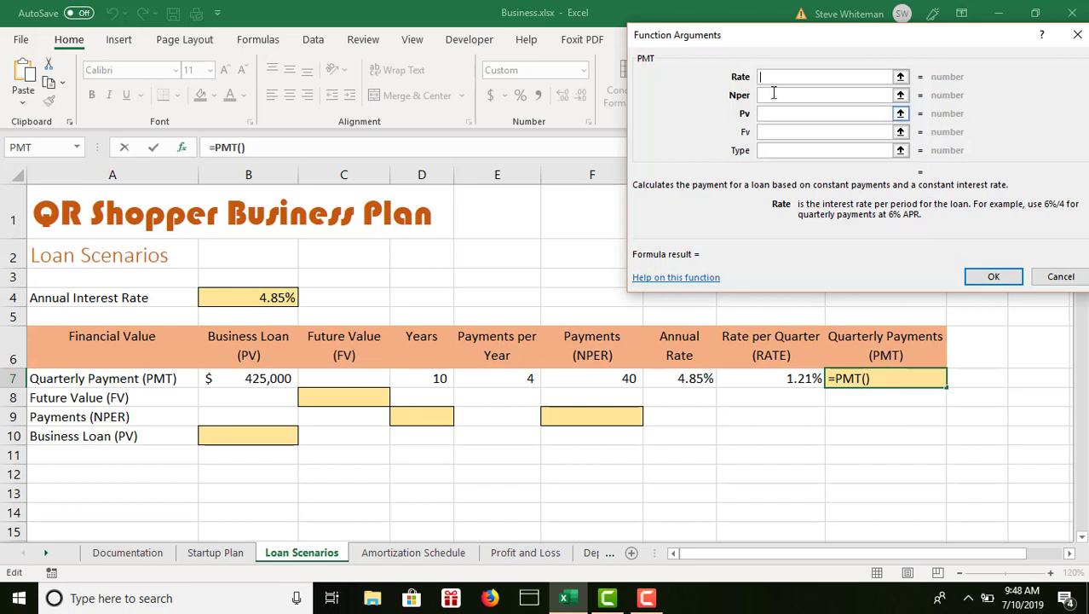
click(788, 378)
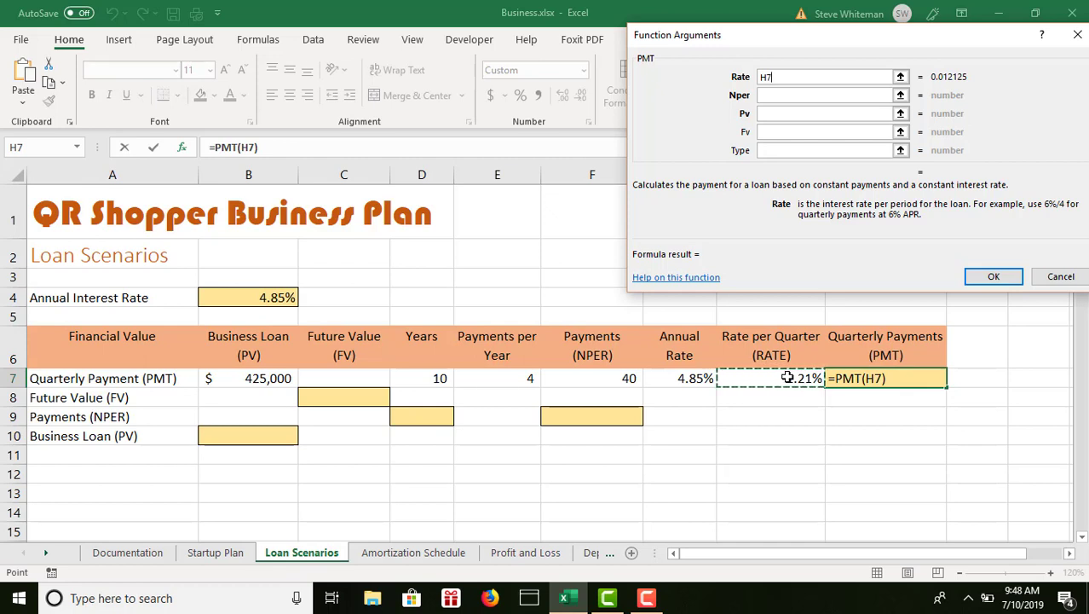
click(784, 97)
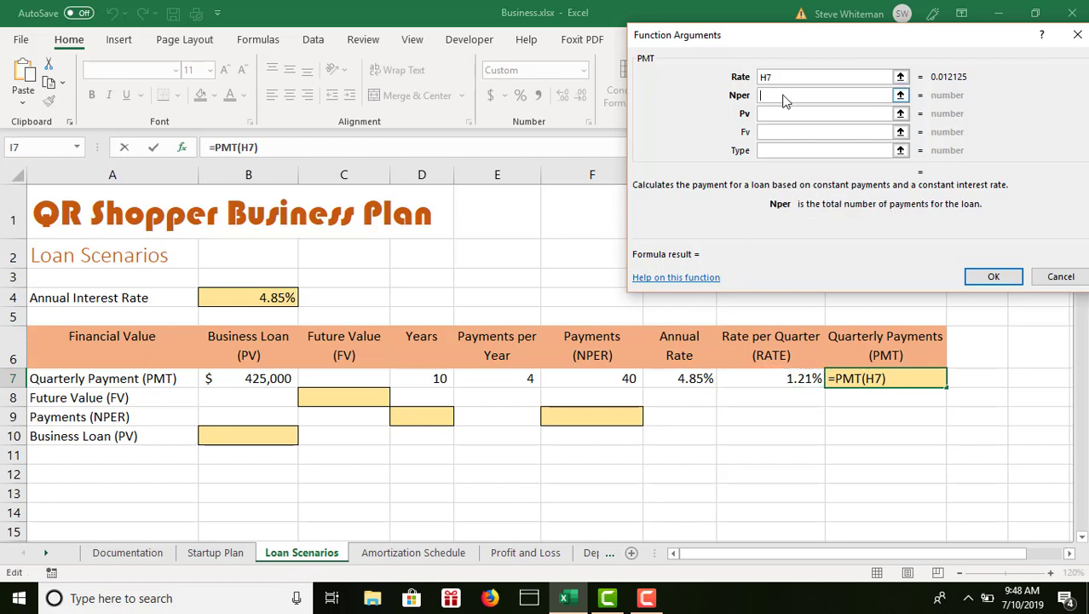
click(615, 373)
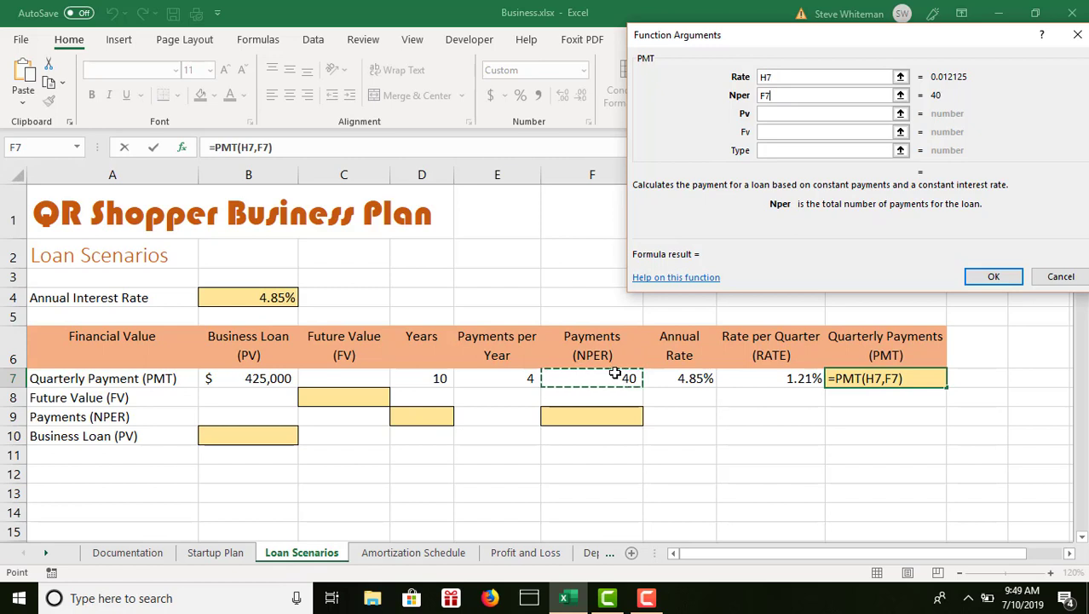
click(765, 113)
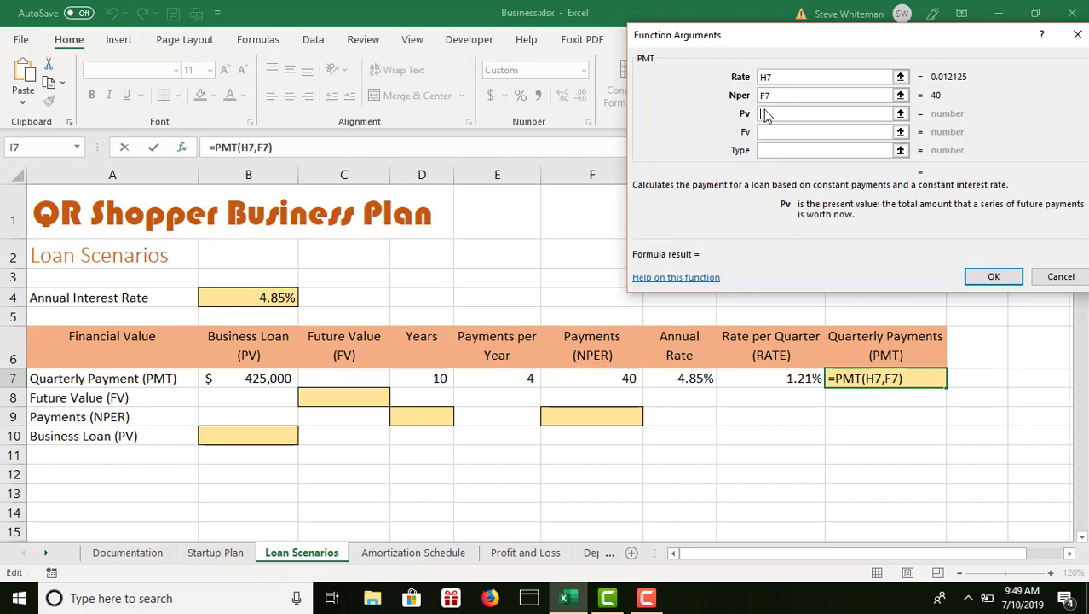
click(256, 382)
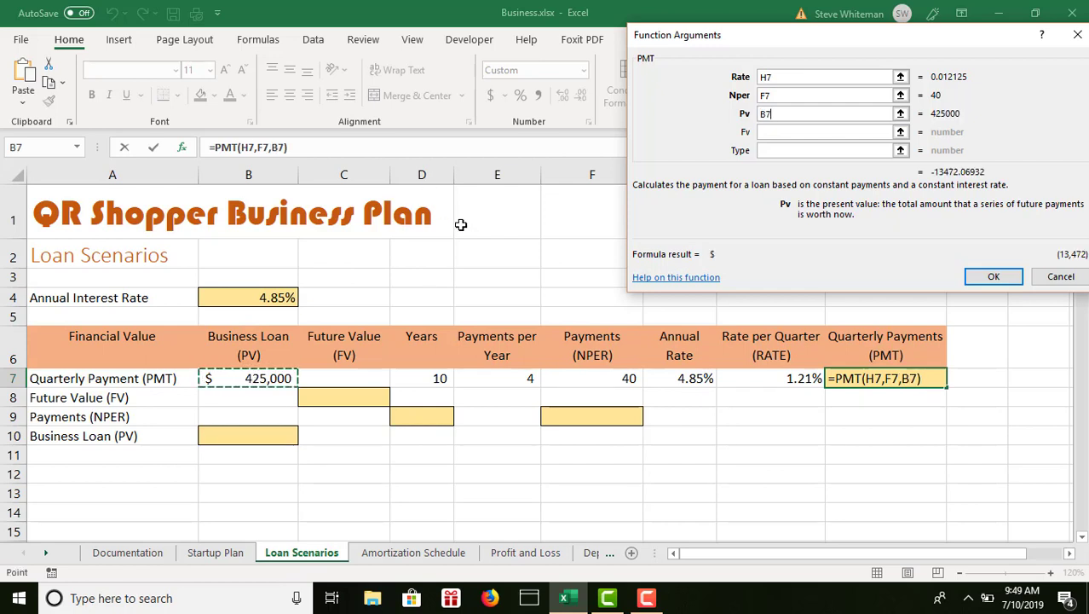
click(990, 277)
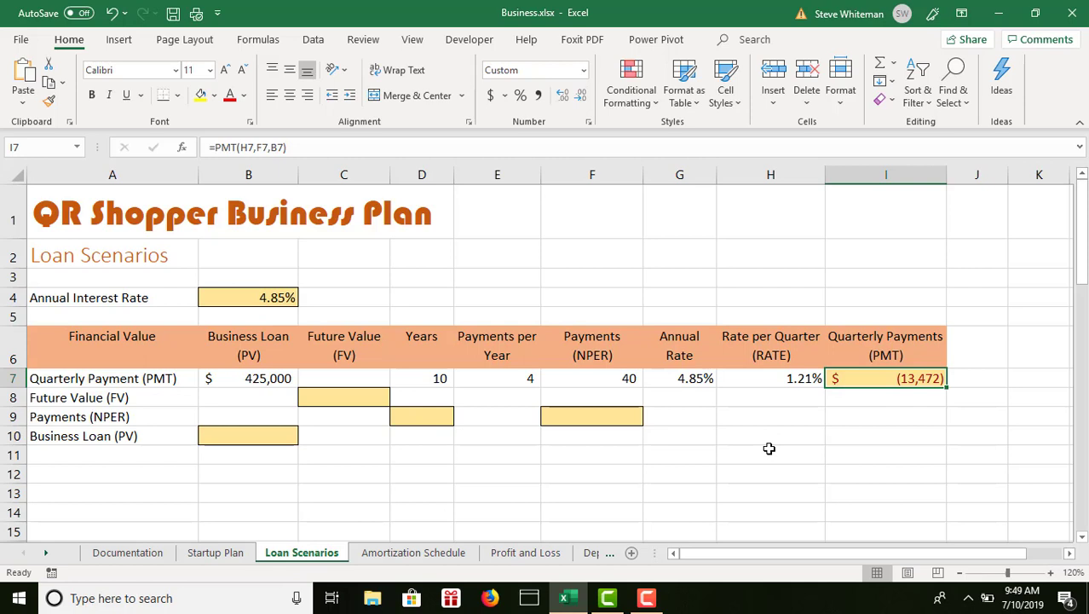
Step: In the Future Value (FV) row, enter a business loan of 425000 in B8 and an annual rate of .0485 in G8
click(570, 380)
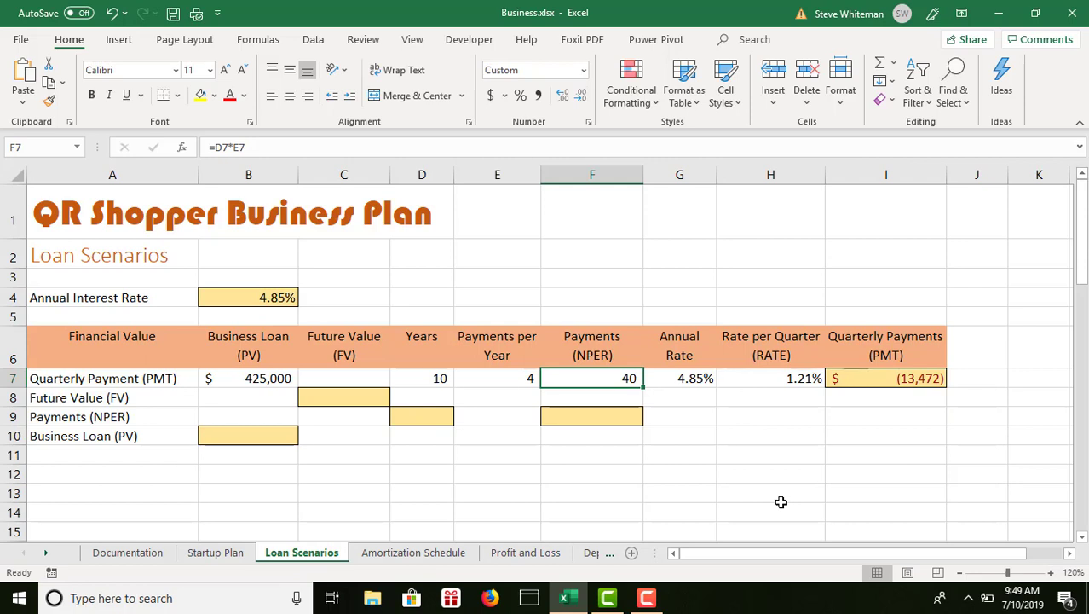
click(254, 397)
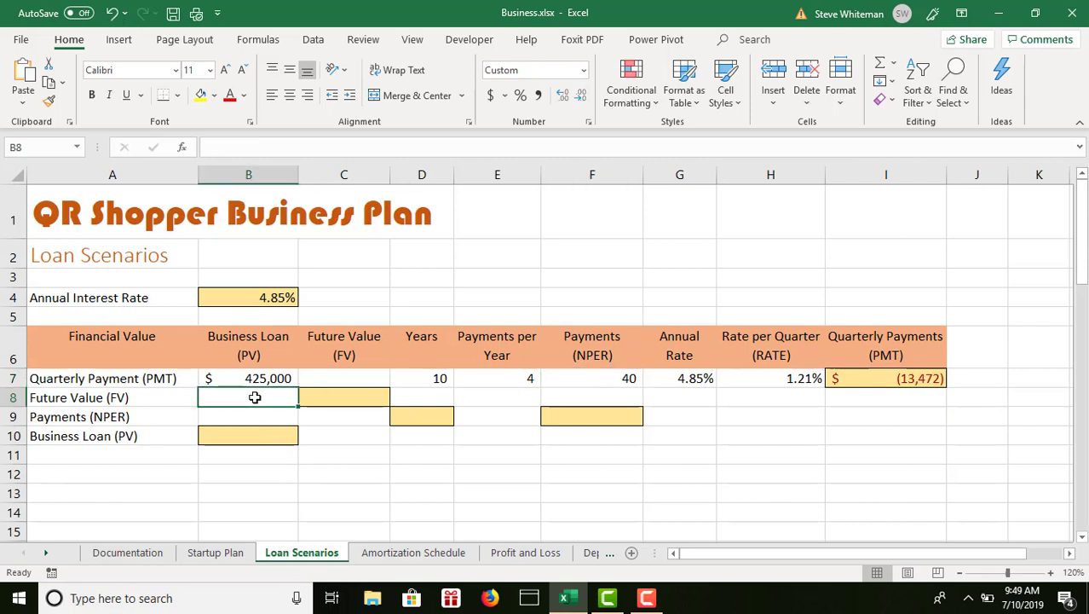
text(425,000)
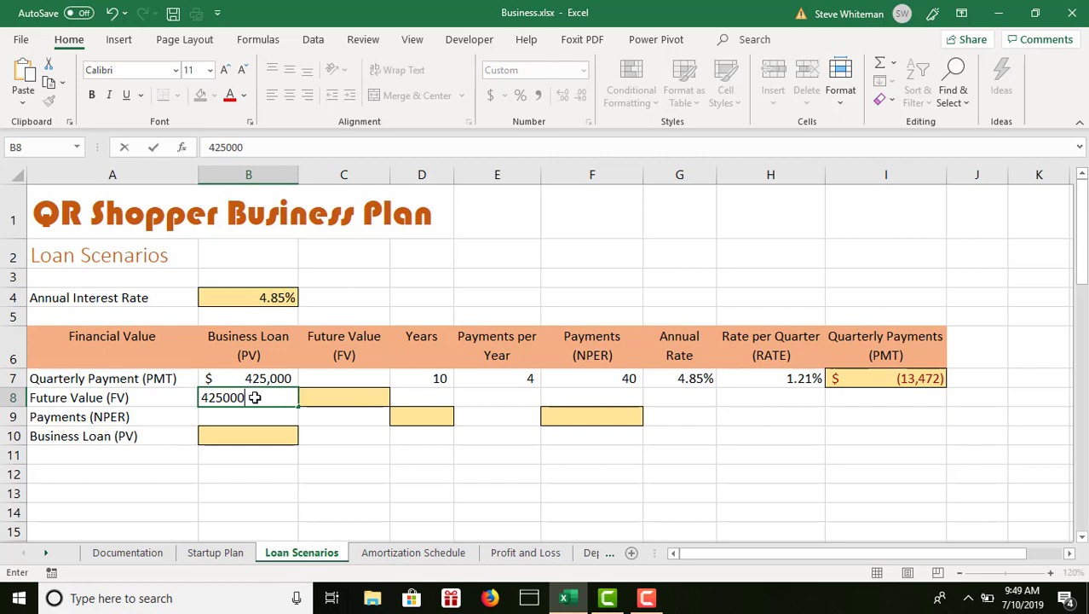
key(Return)
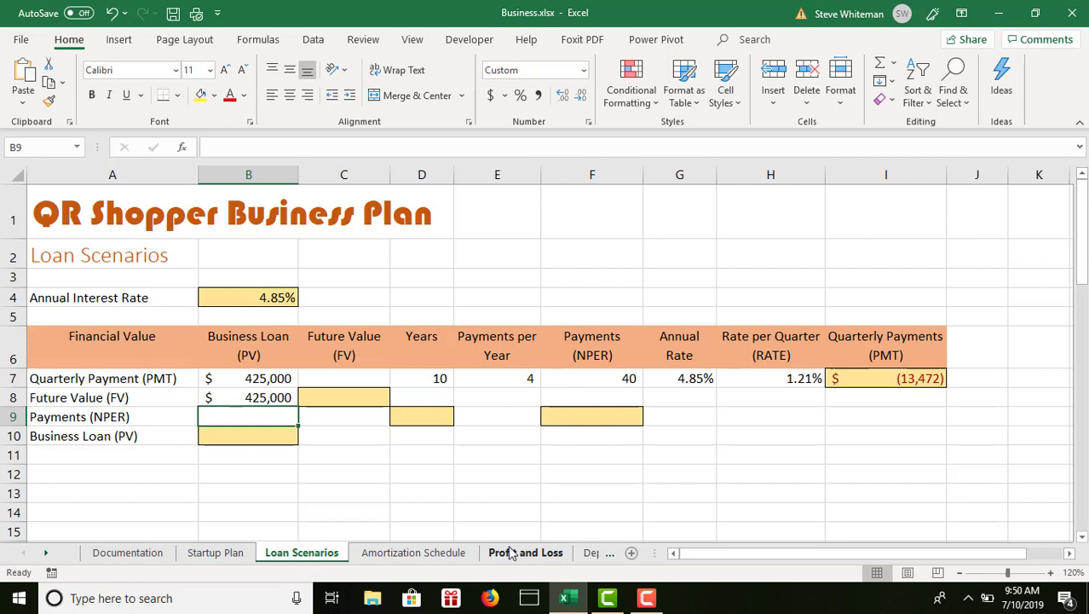
click(697, 395)
text(.0)
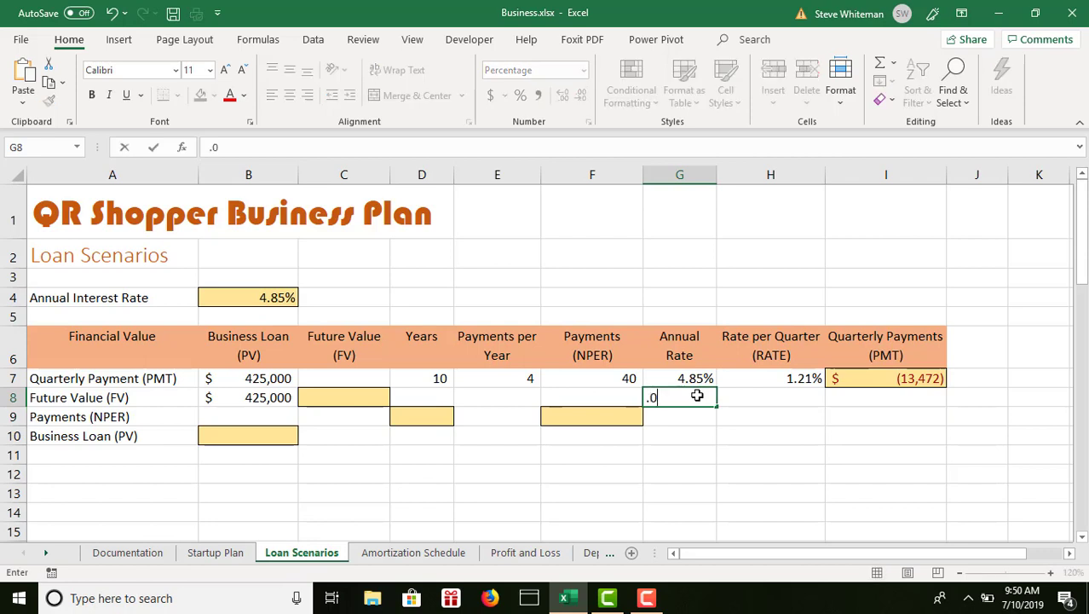
text(485)
key(Return)
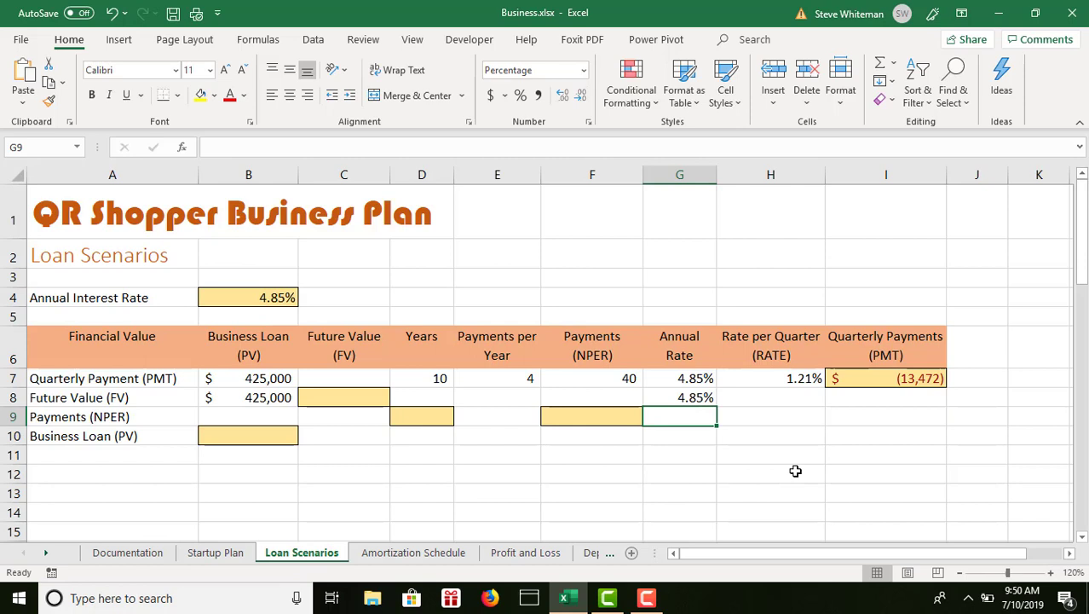
Step: In the Future Value row, enter 4 payments per year in E8 and 10 years in D8
click(516, 391)
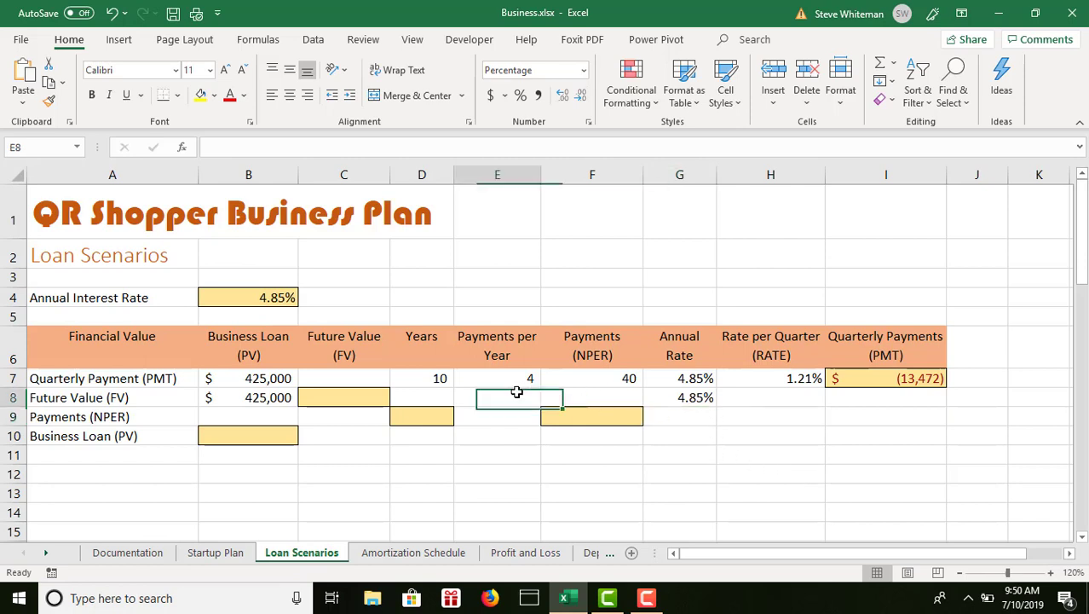
text(4)
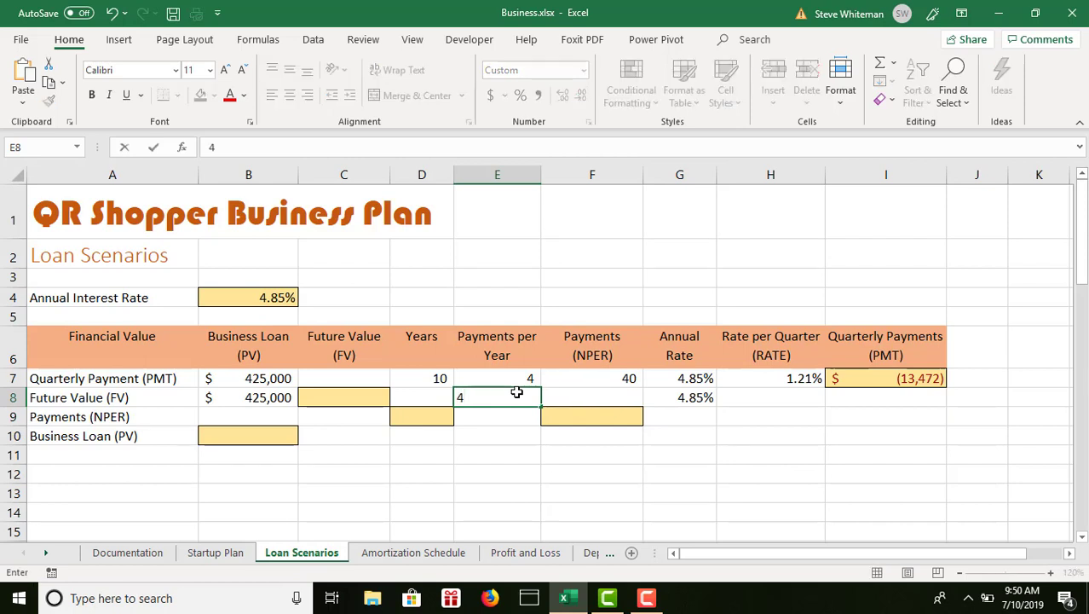
key(Return)
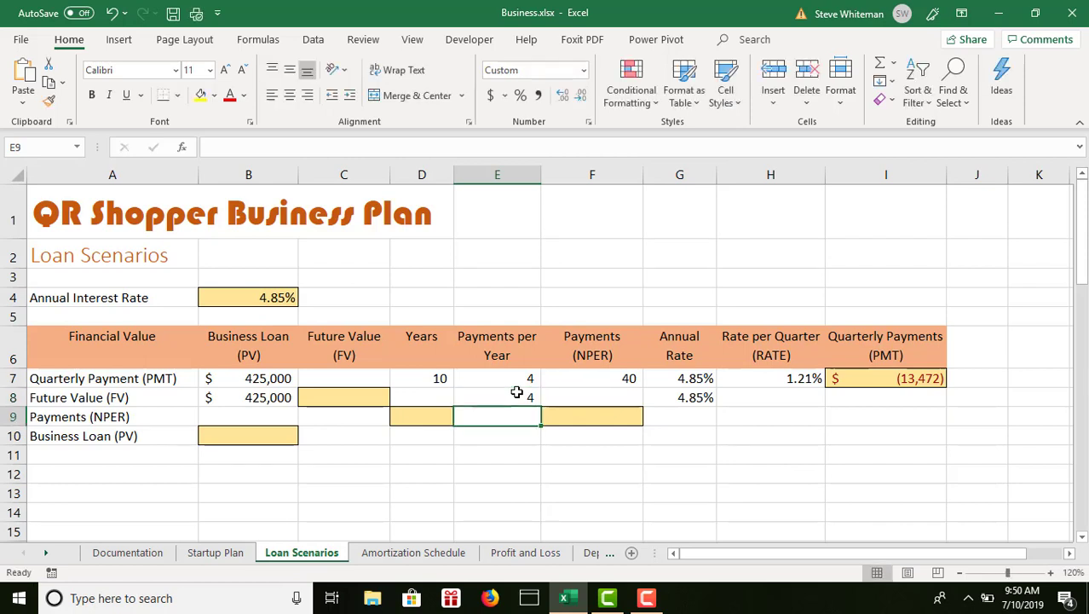
click(426, 394)
text(1)
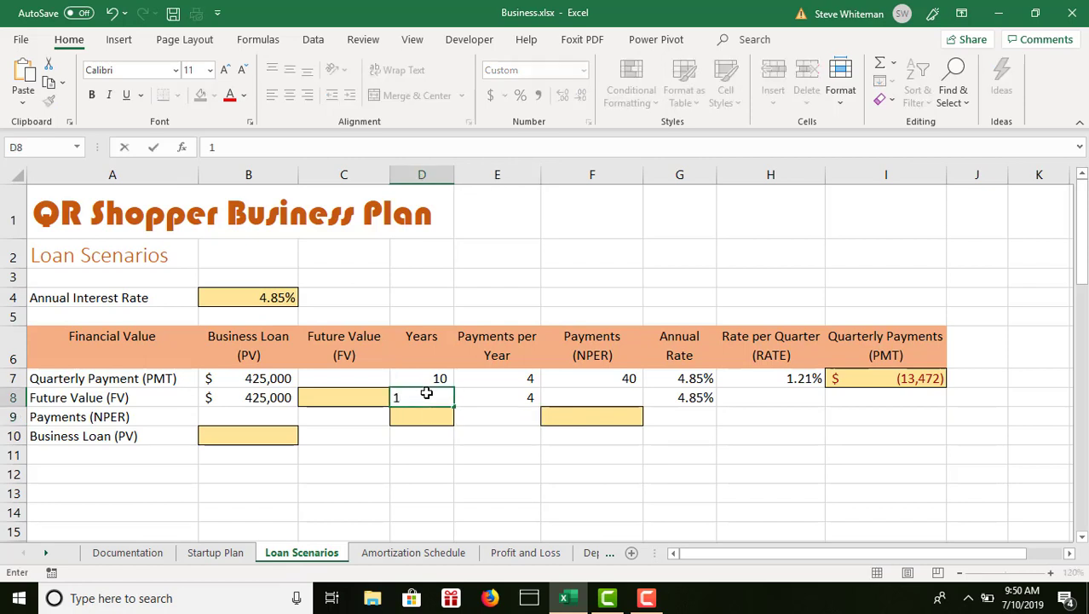
text(0)
key(Return)
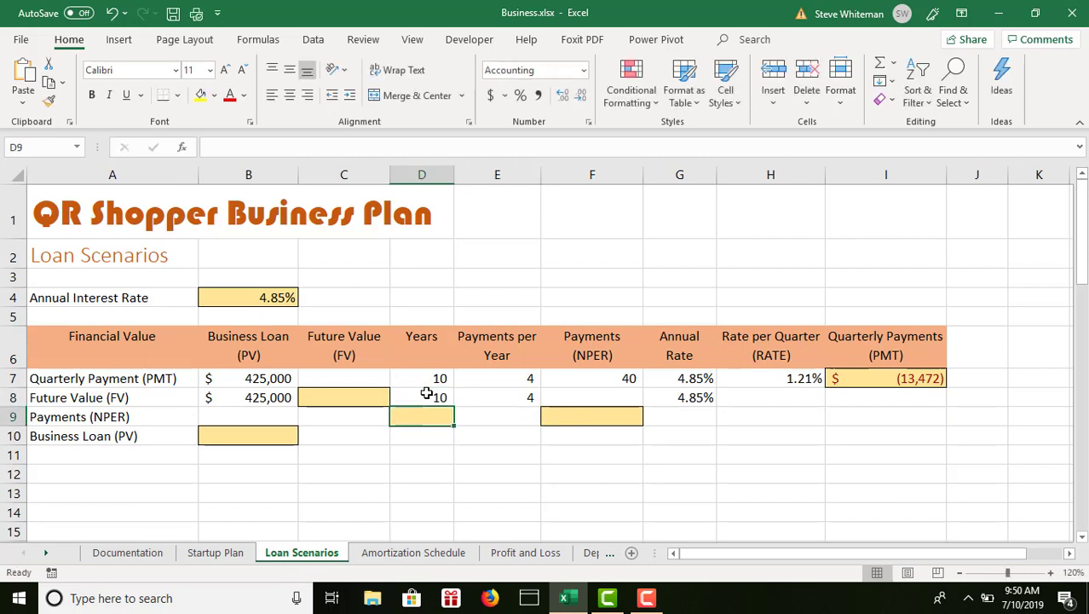
Step: Calculate the Future Value row's number of payments in F8 with the formula =D8*E8
click(611, 396)
text(=)
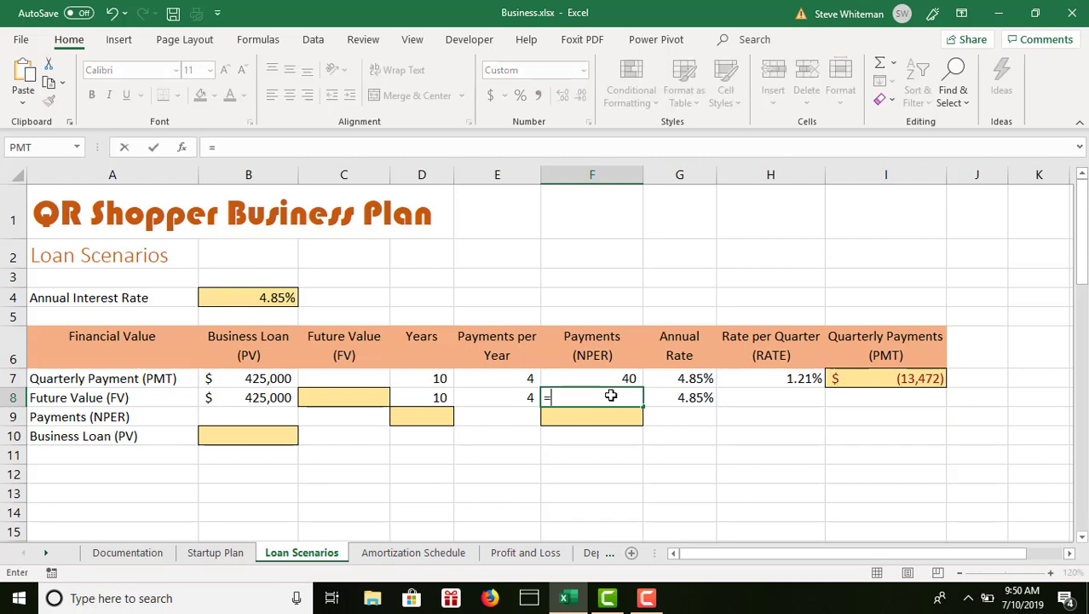
click(444, 395)
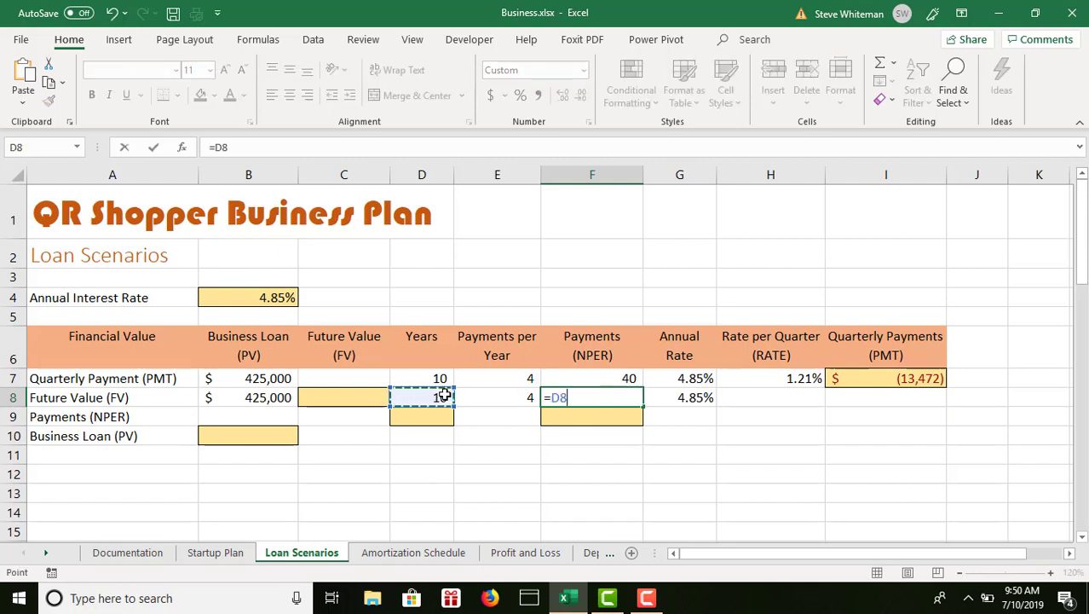
text(*)
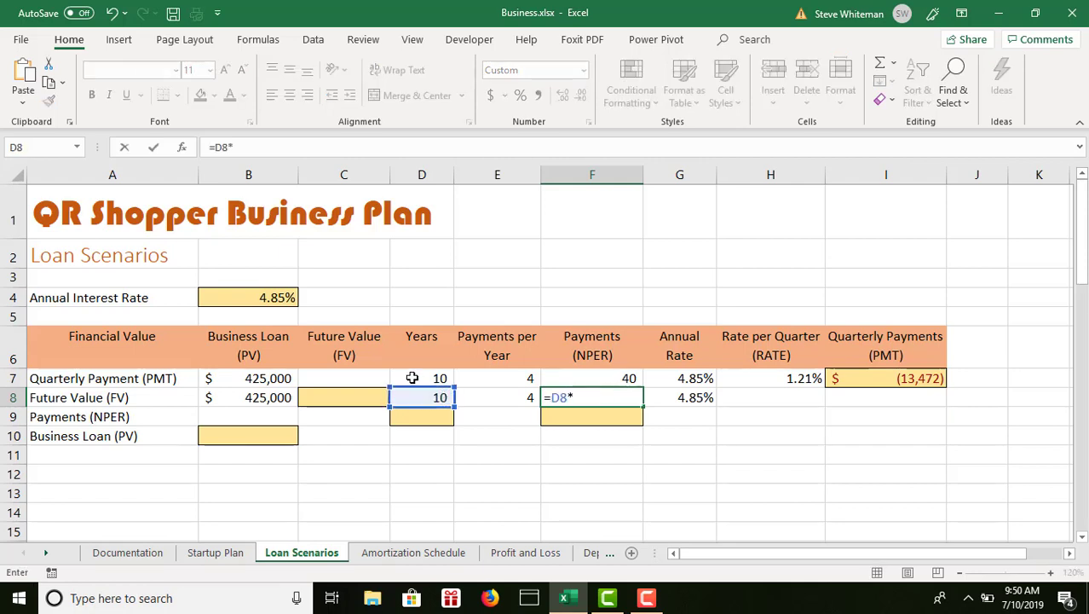
click(526, 398)
key(Return)
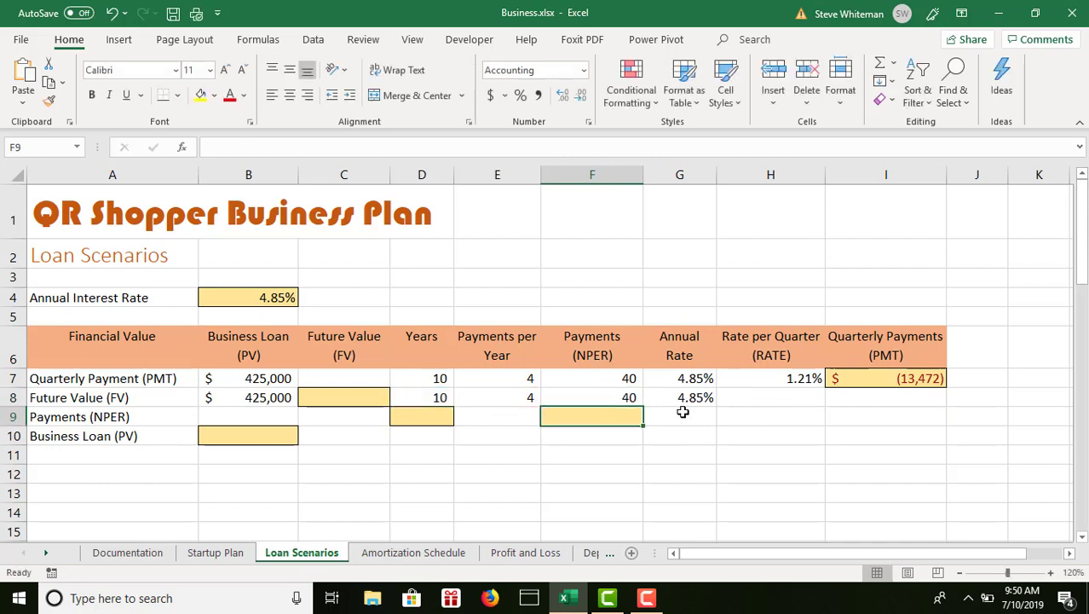
Step: Calculate the Future Value row's rate per quarter in H8 with the formula =G8/4
click(785, 394)
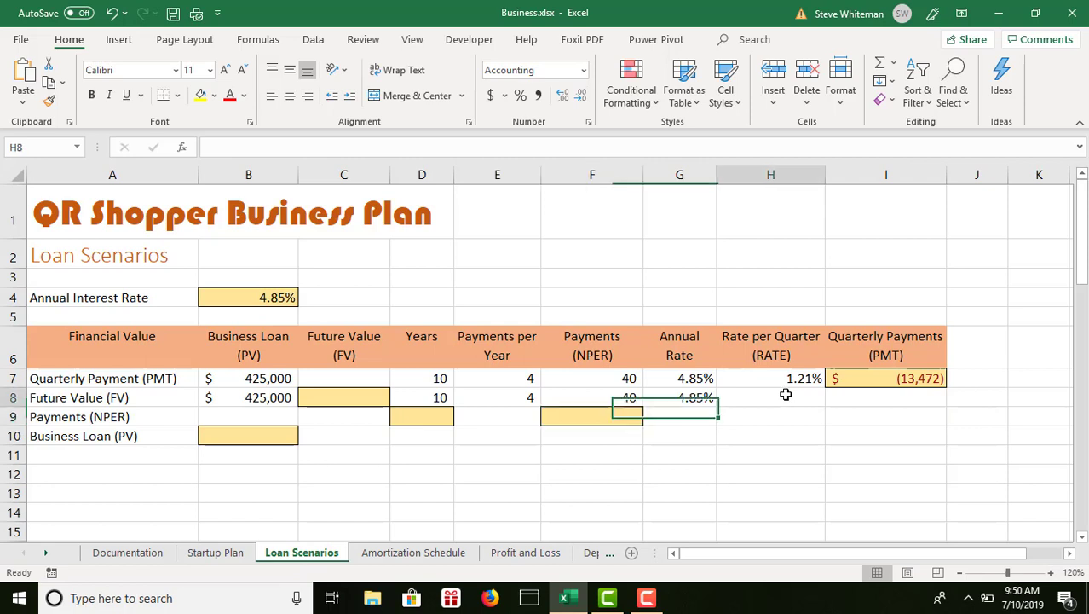
text(=)
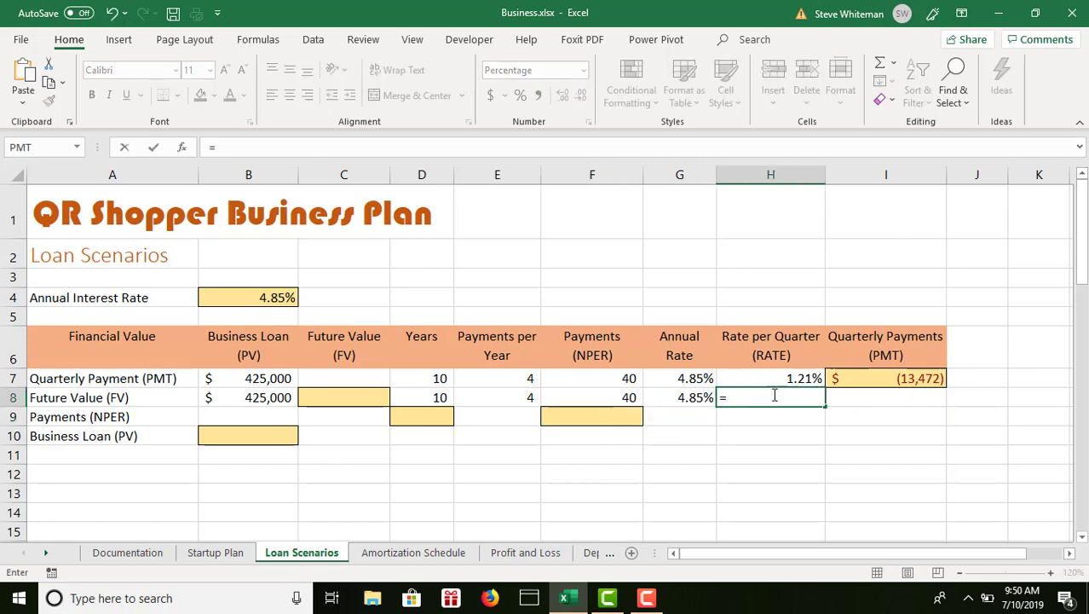
click(697, 398)
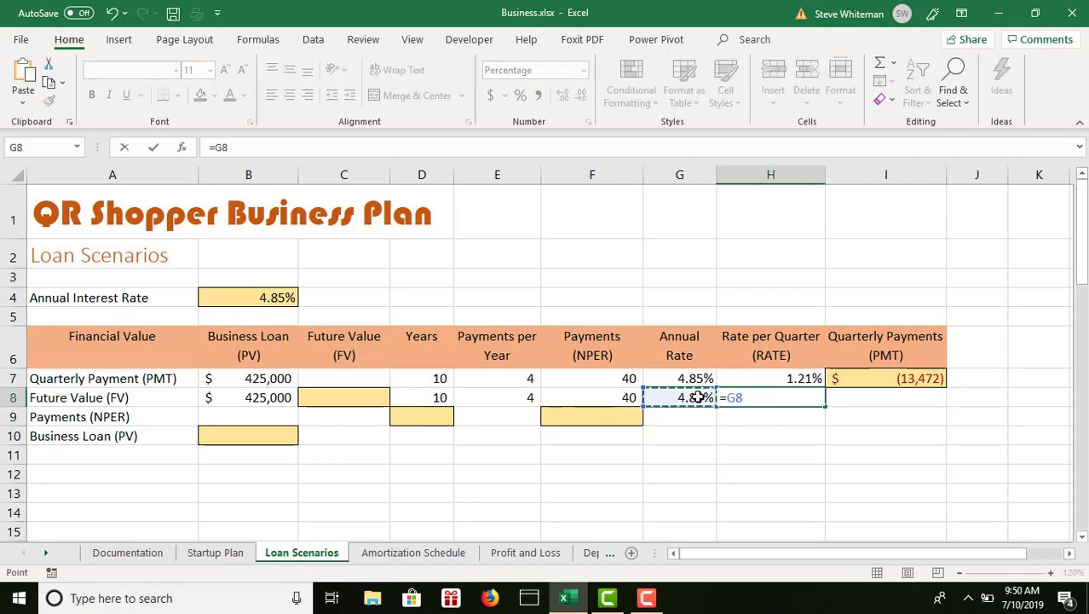
text(/)
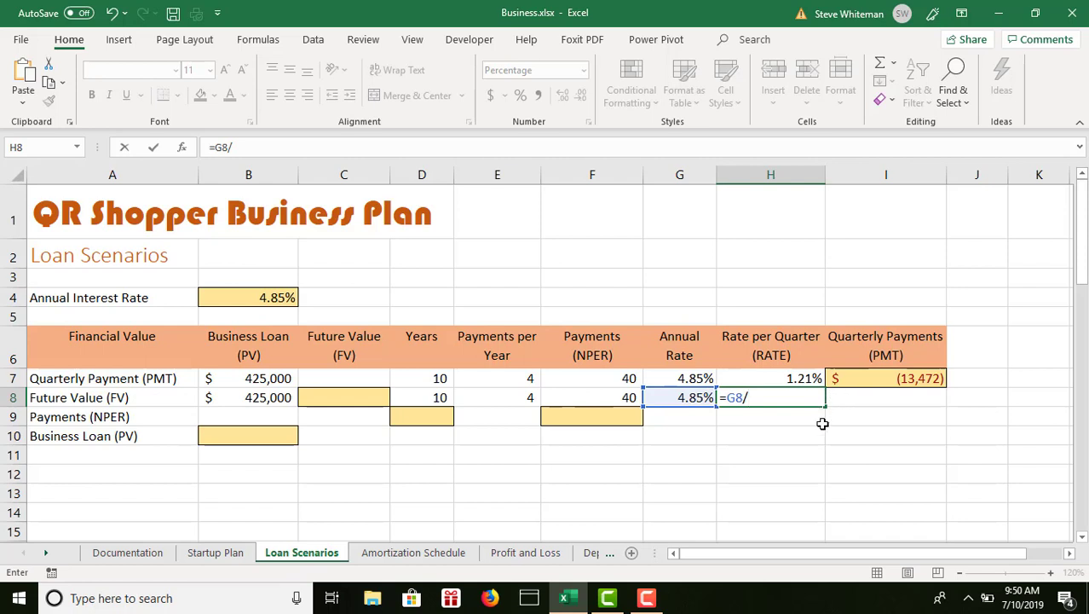
text(4)
key(Return)
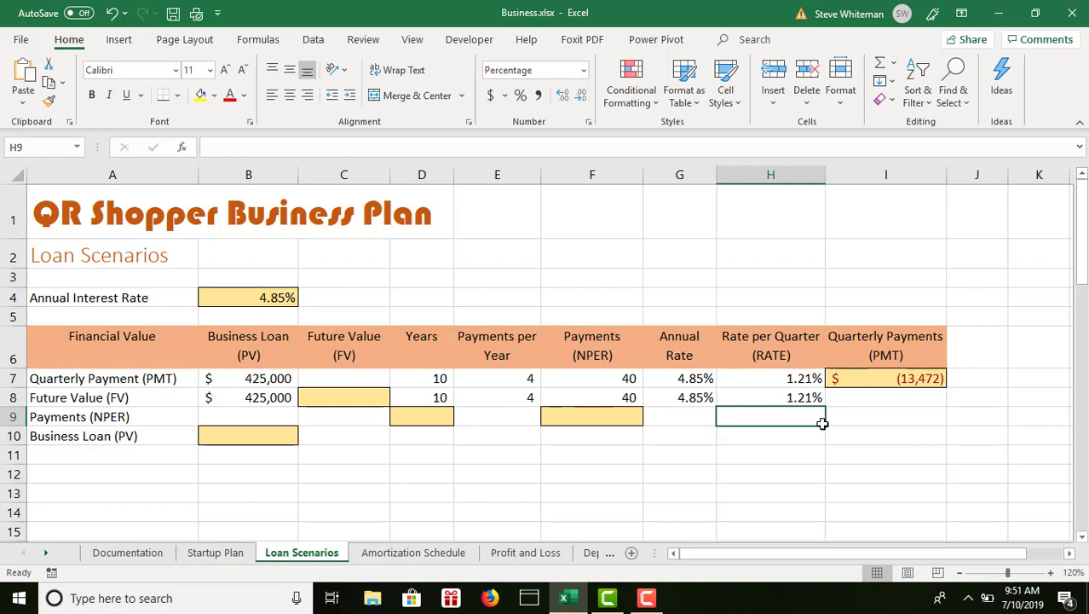
Step: Enter a quarterly payment of -10000 in I8 for the Future Value row
click(919, 397)
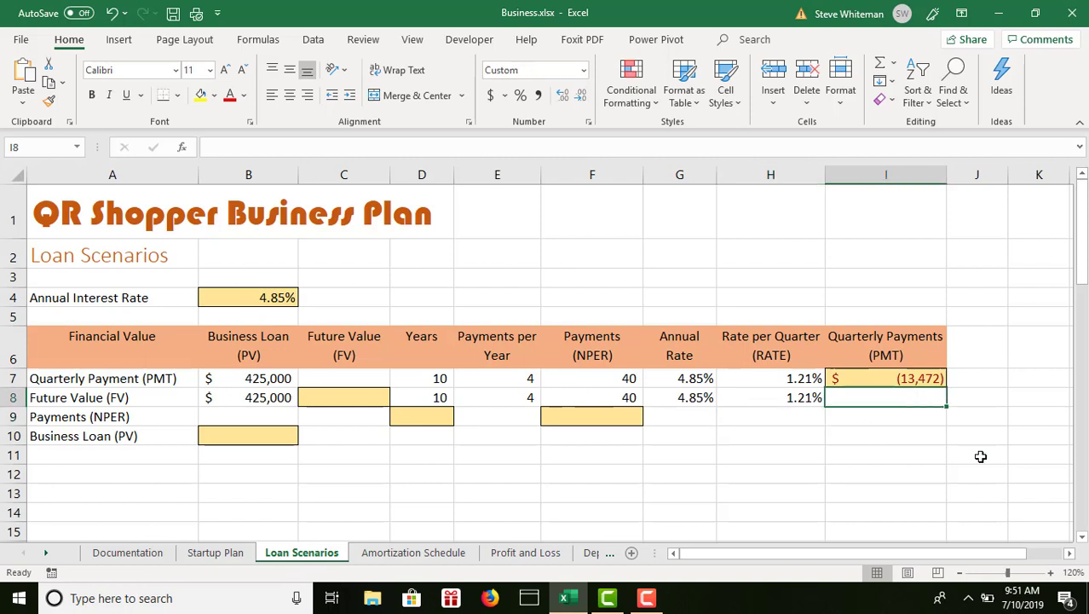
text(-10)
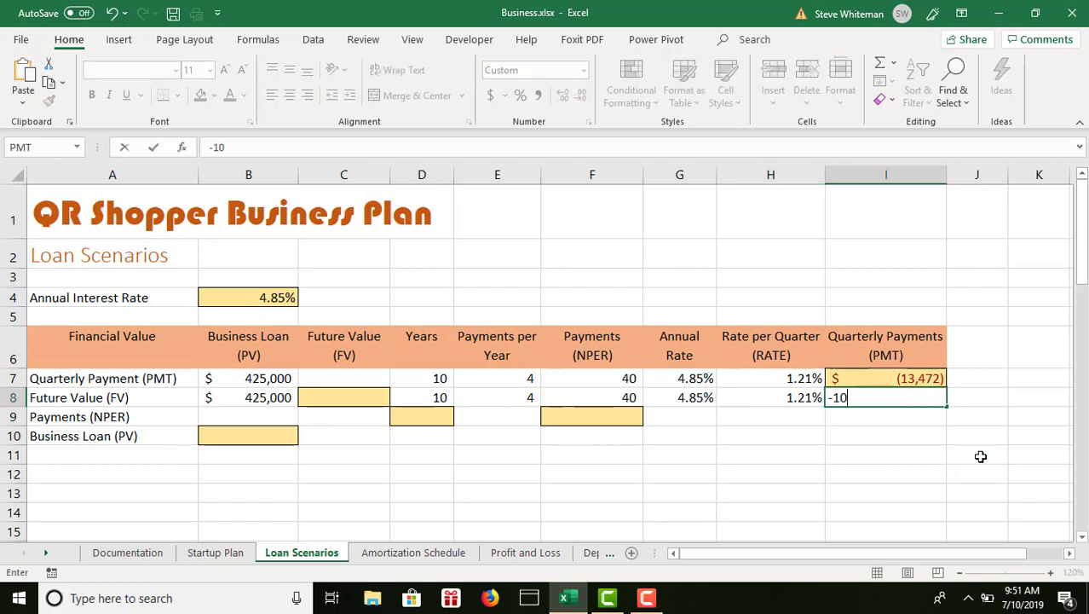
text(000)
key(Return)
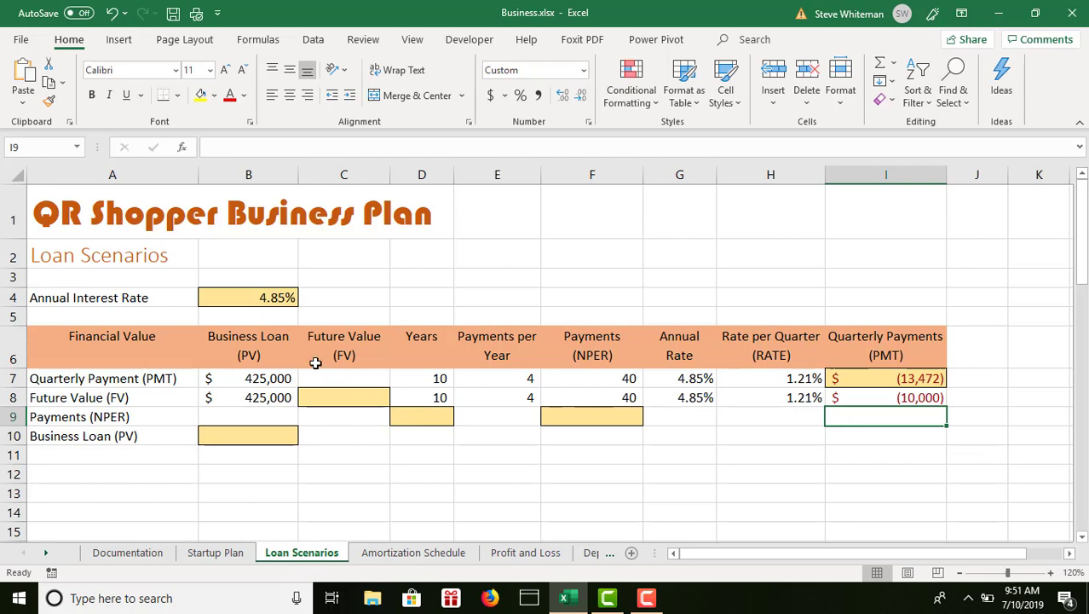
Step: Insert the financial function FV in cell C8 of the Future Value row
click(346, 391)
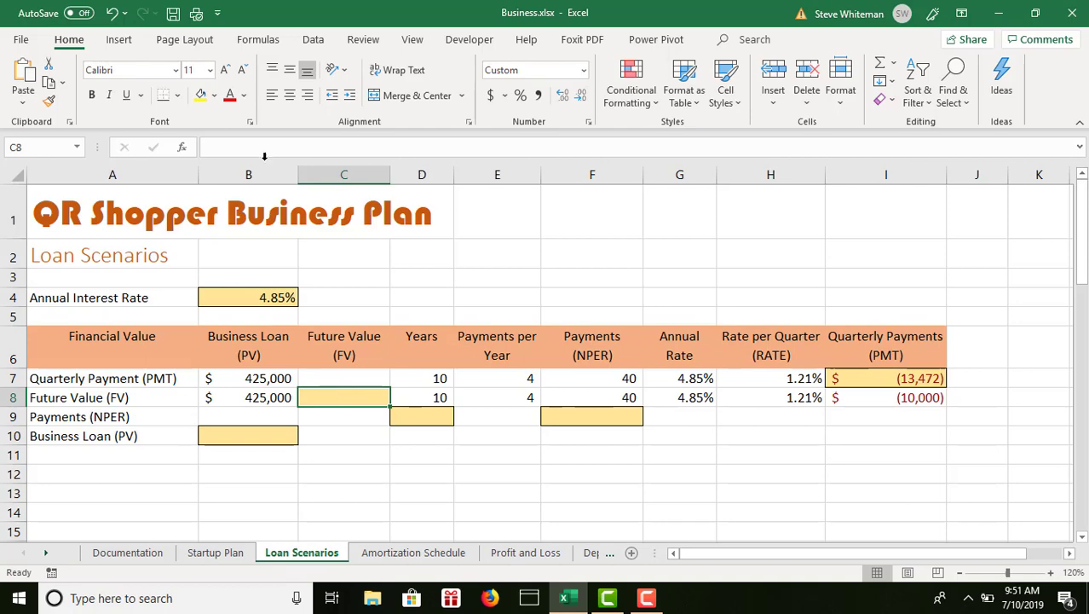
click(183, 150)
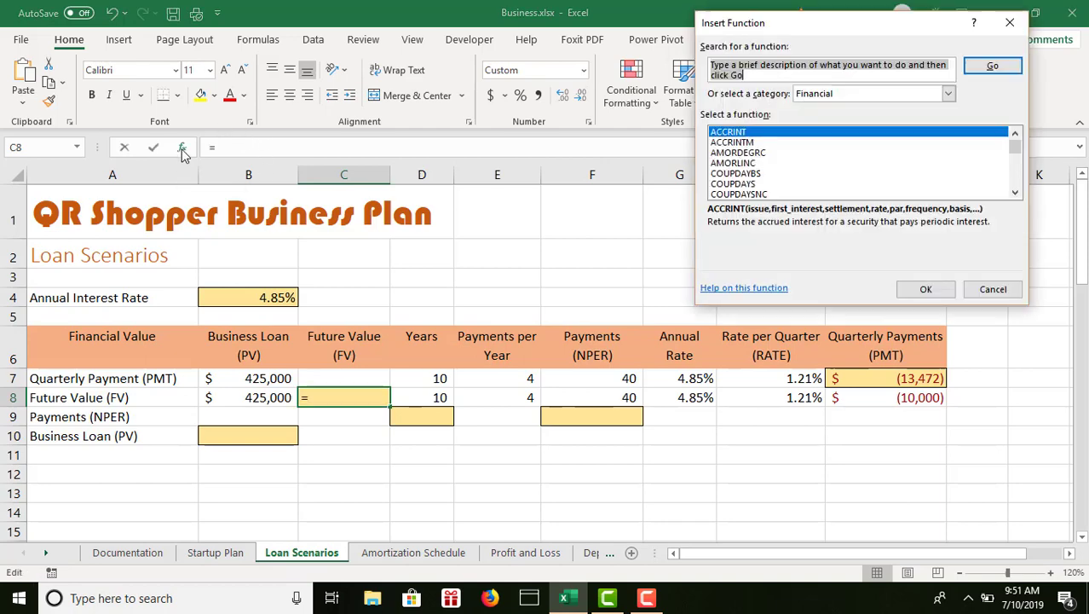
click(1016, 174)
click(1019, 177)
click(1019, 178)
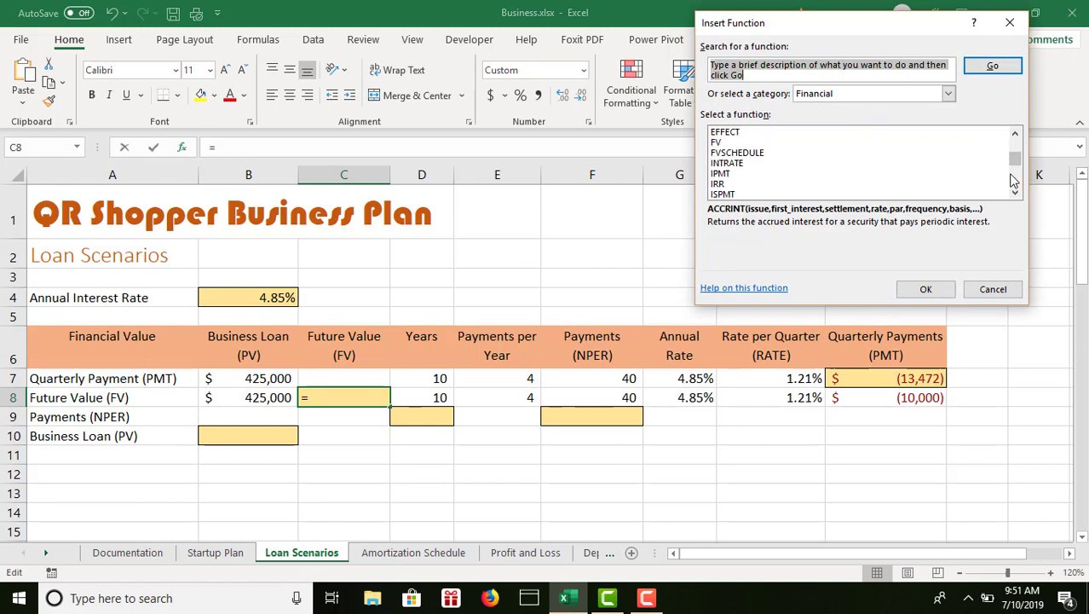
click(731, 143)
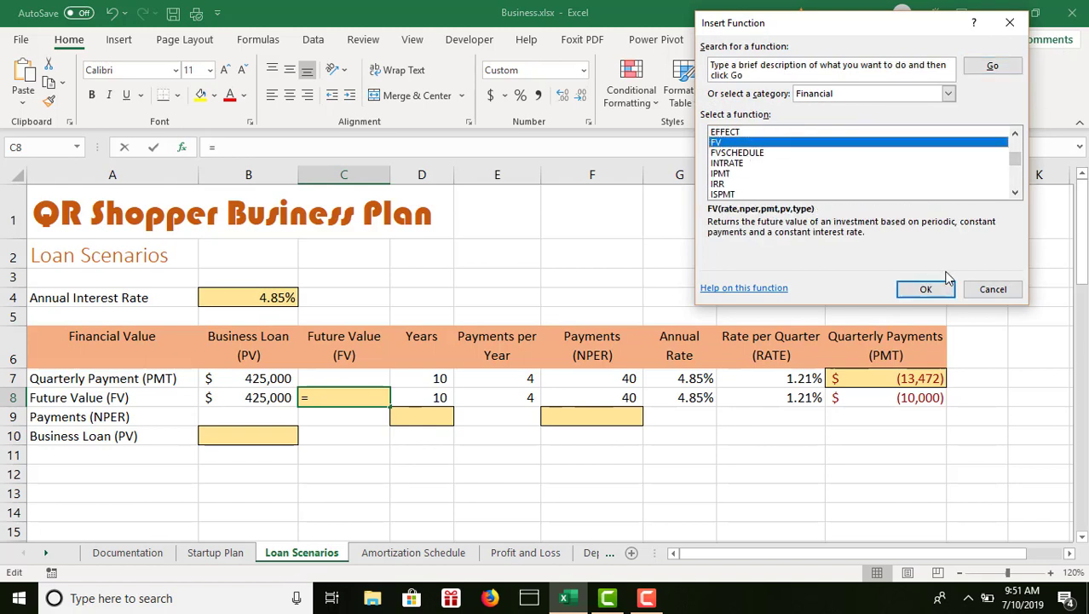
click(947, 290)
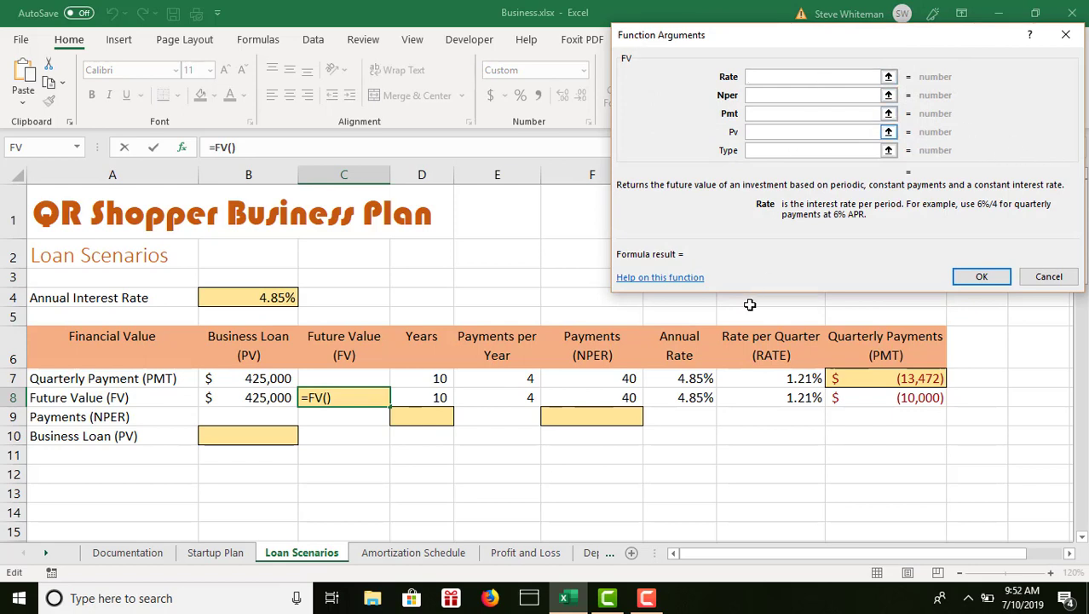
Step: Set the FV arguments to H8 for Rate, F8 for Nper, I8 for Pmt and B8 for Pv, and confirm the formula
click(791, 399)
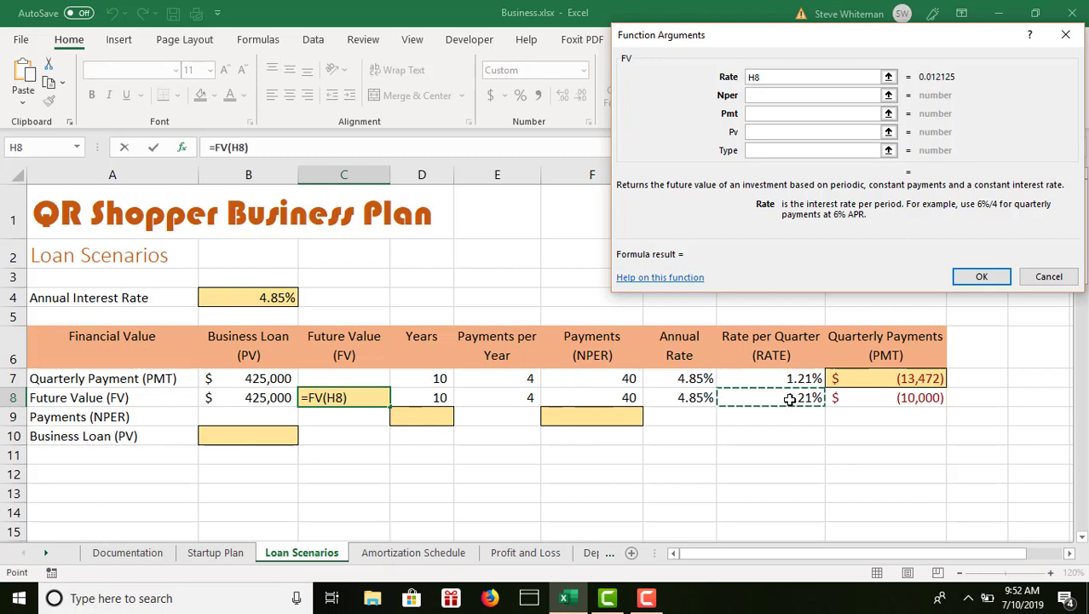
click(770, 97)
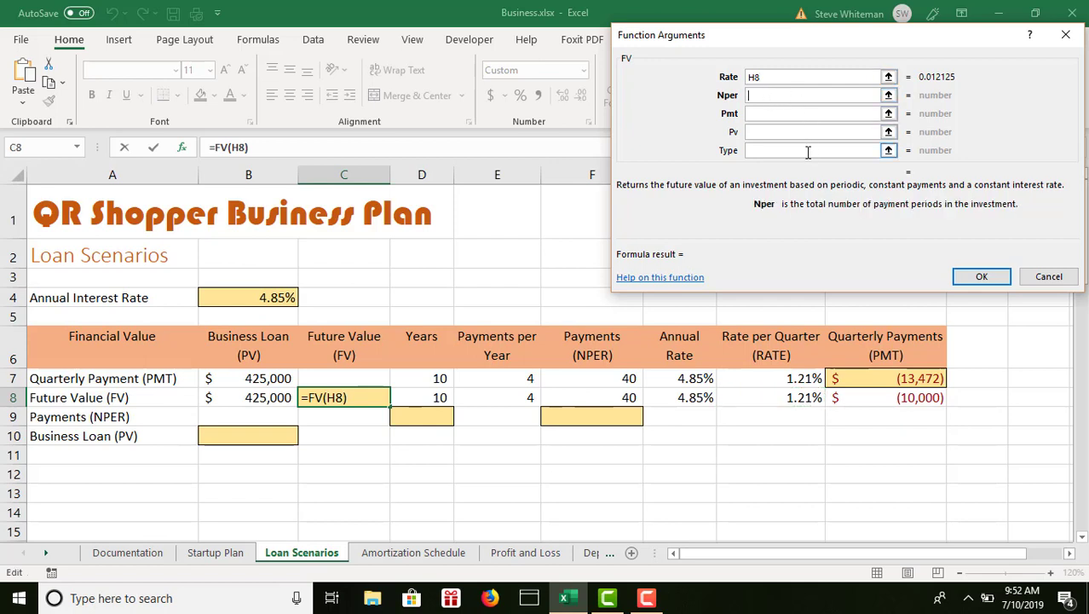
click(611, 397)
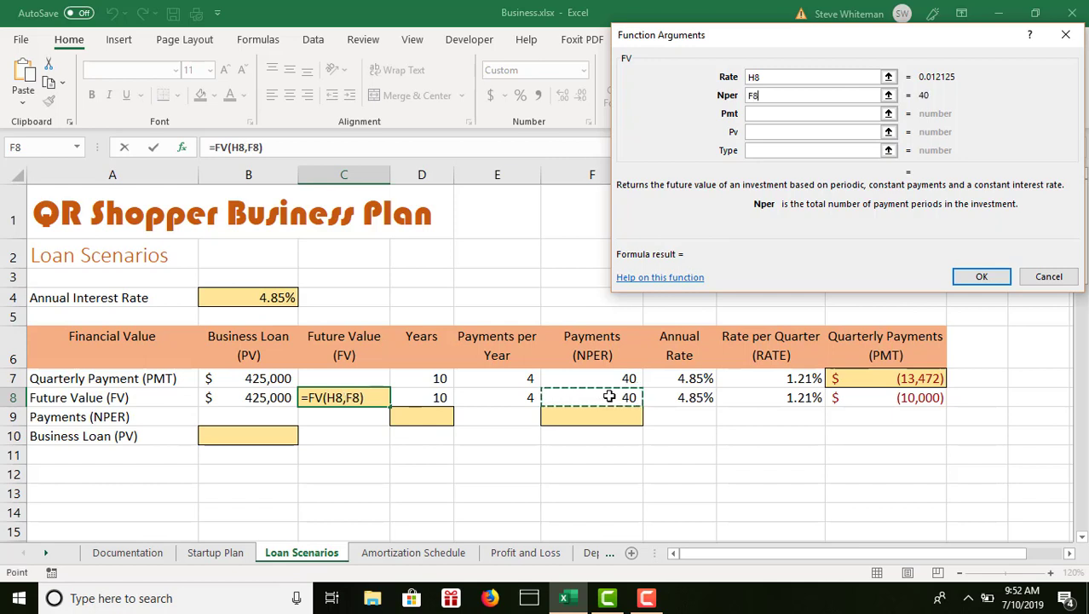
click(764, 115)
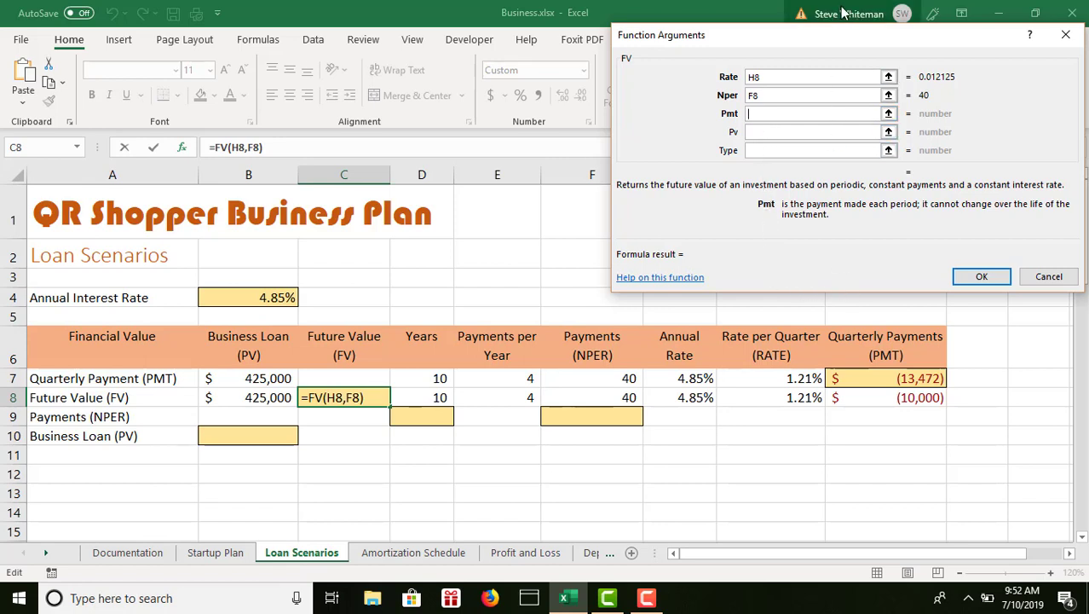
drag(829, 38, 452, 17)
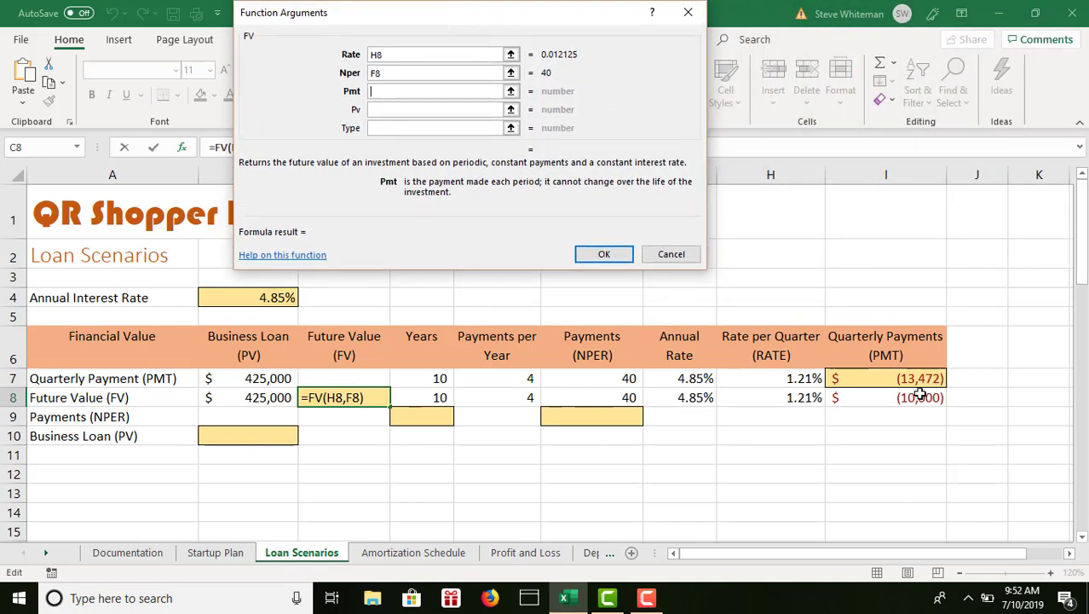
click(920, 394)
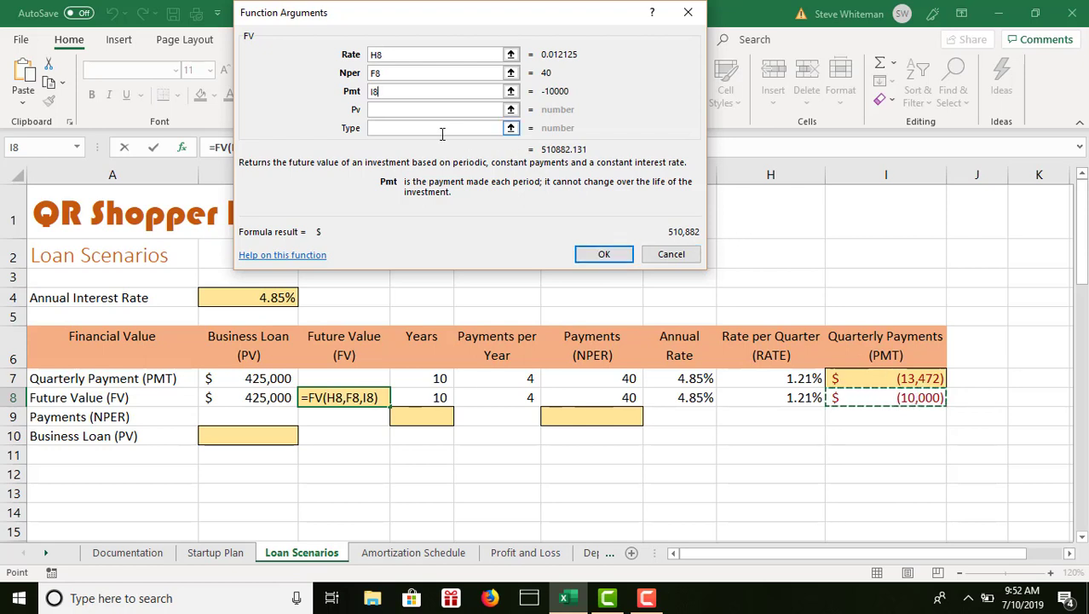
click(420, 113)
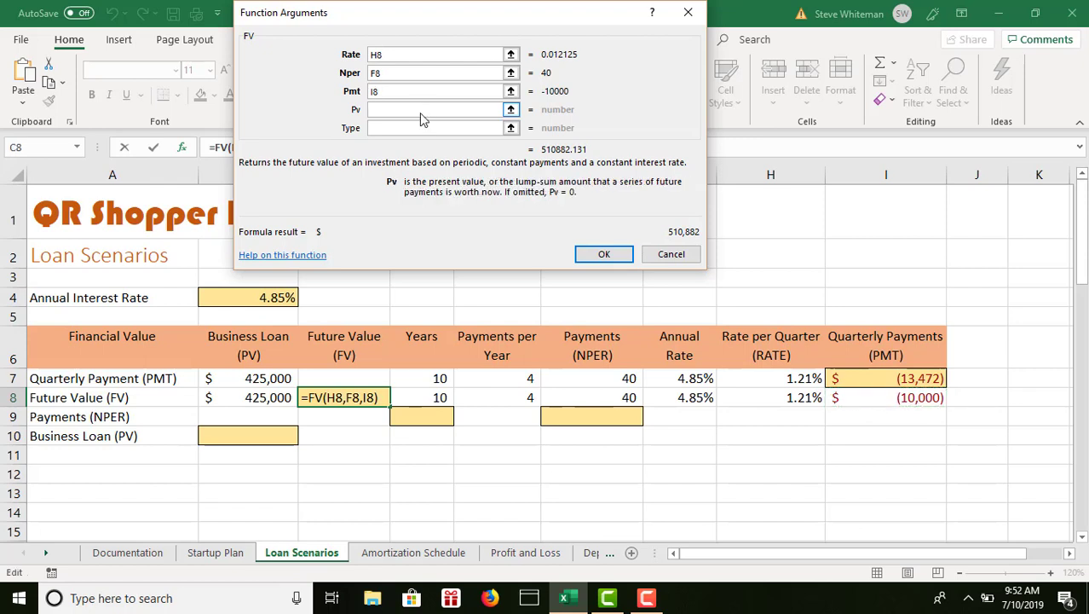
click(245, 399)
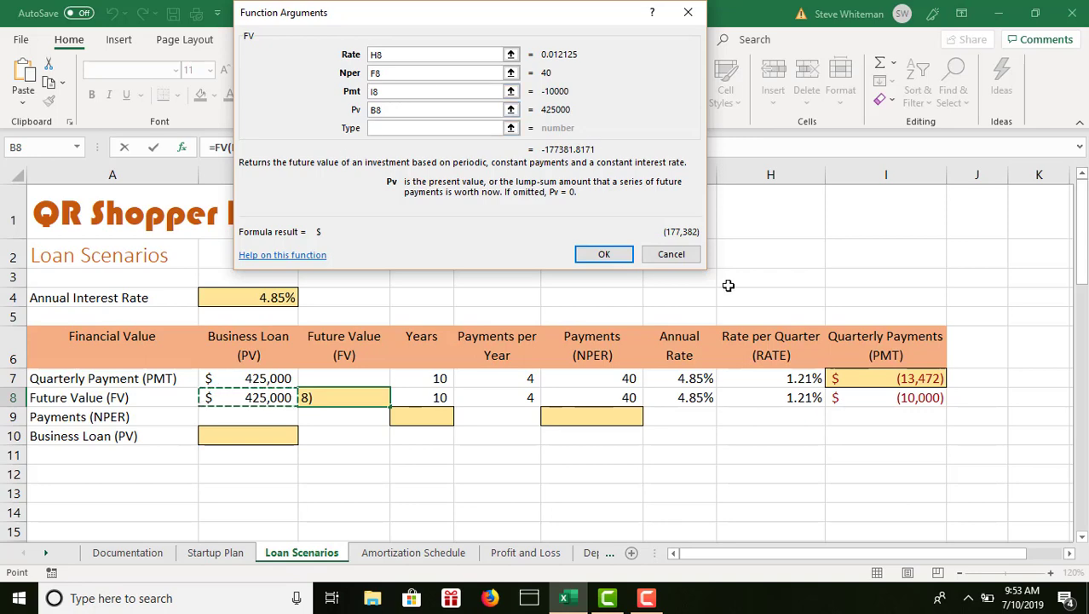
click(618, 256)
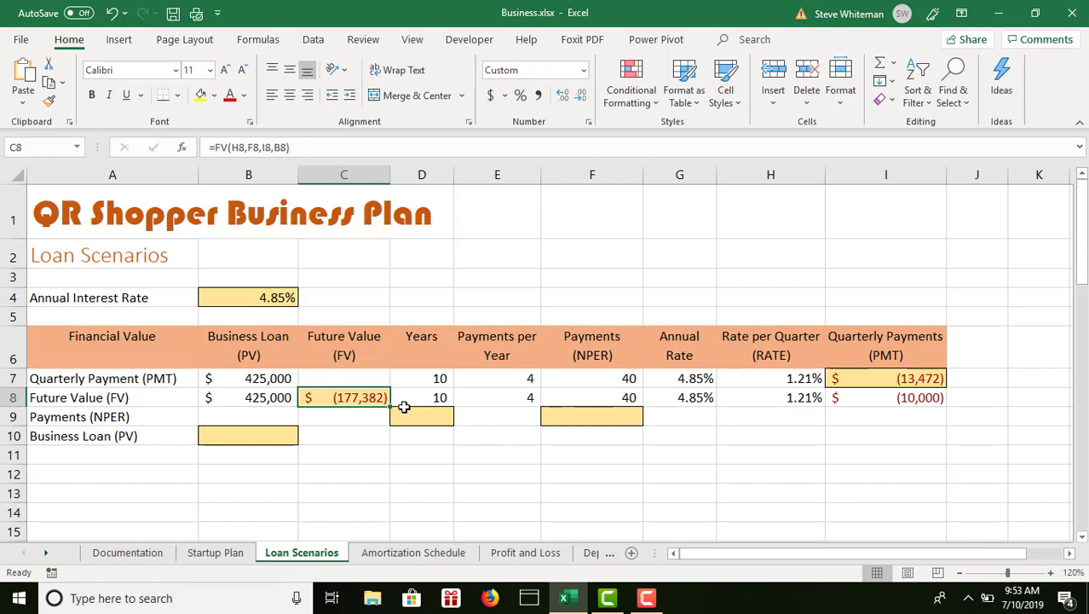
Step: In the Payments (NPER) row, enter a business loan of 425000 in B9 and an annual rate of .0485 in G9
click(248, 416)
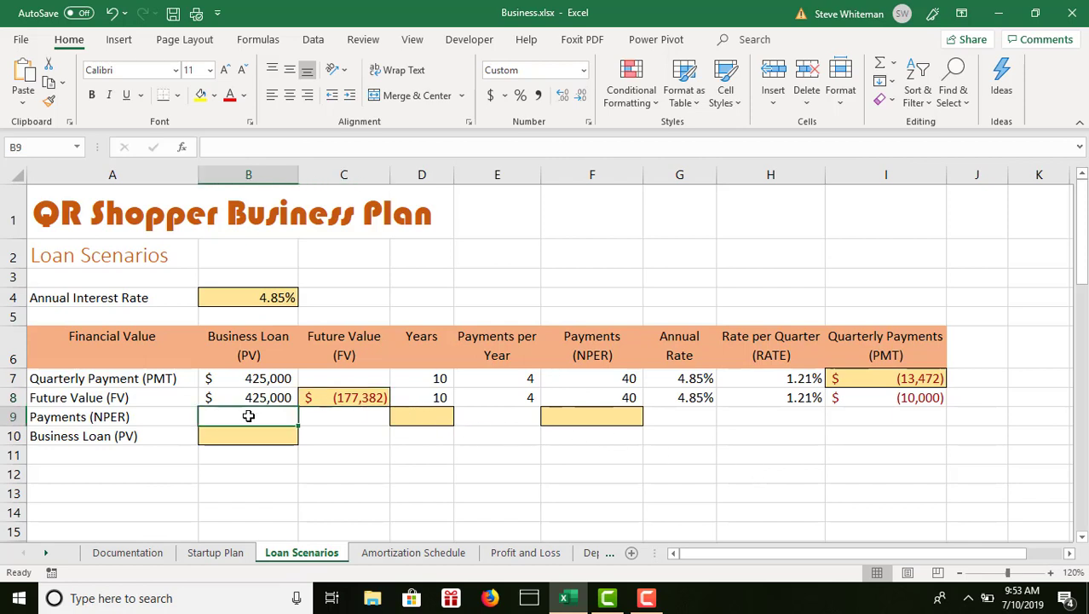
text(425000)
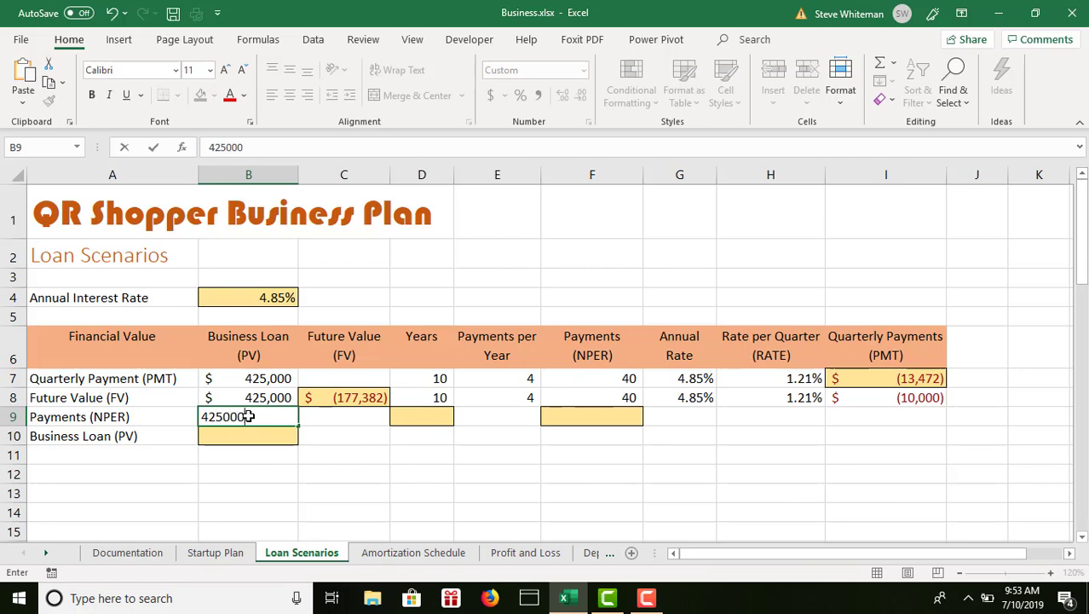
key(Return)
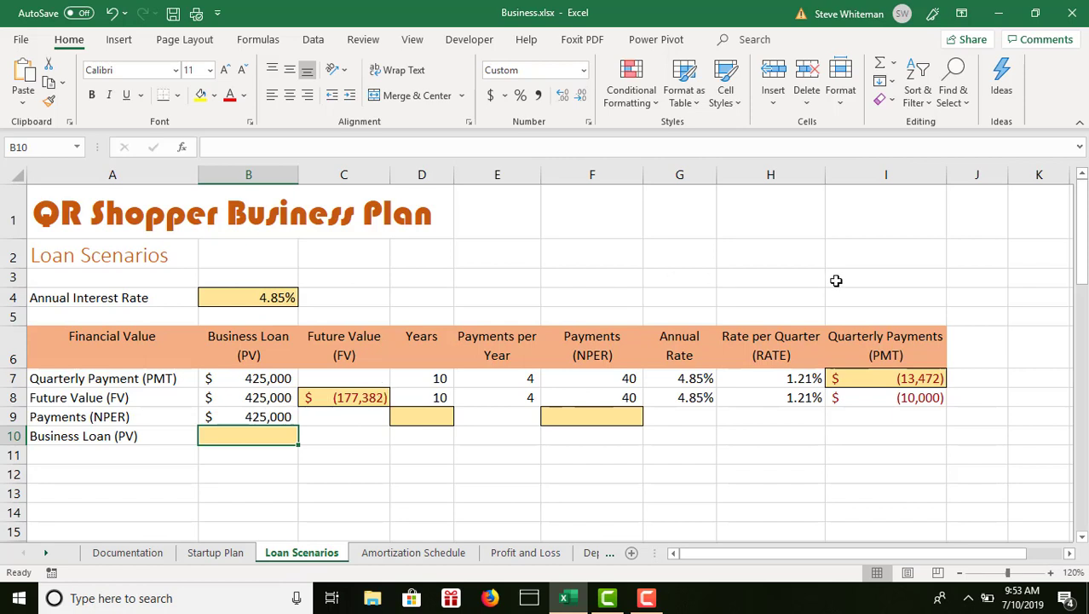
click(689, 419)
text(.)
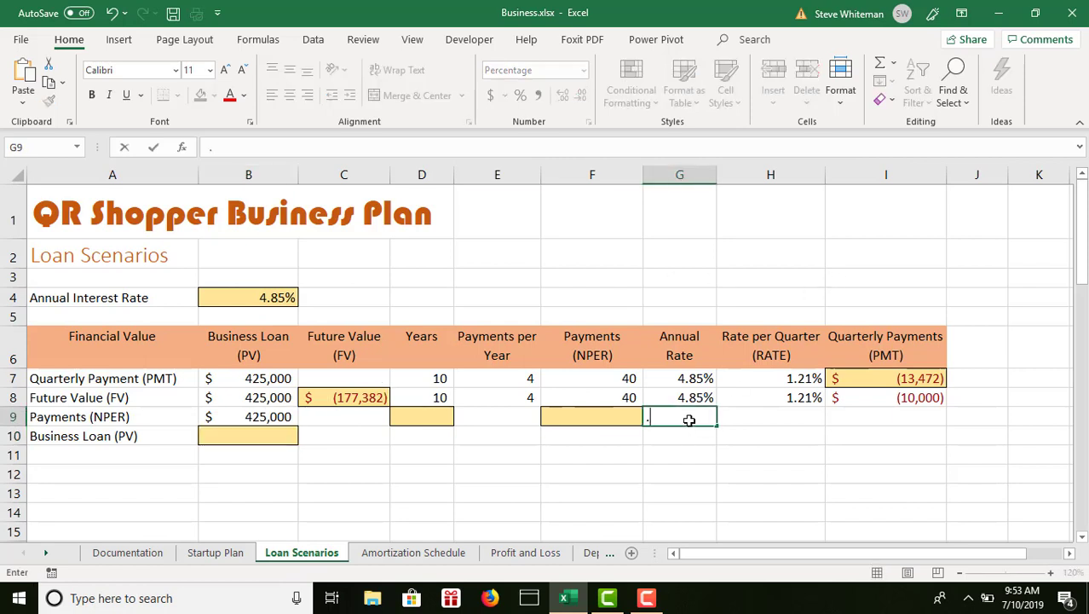
text(0485)
key(Return)
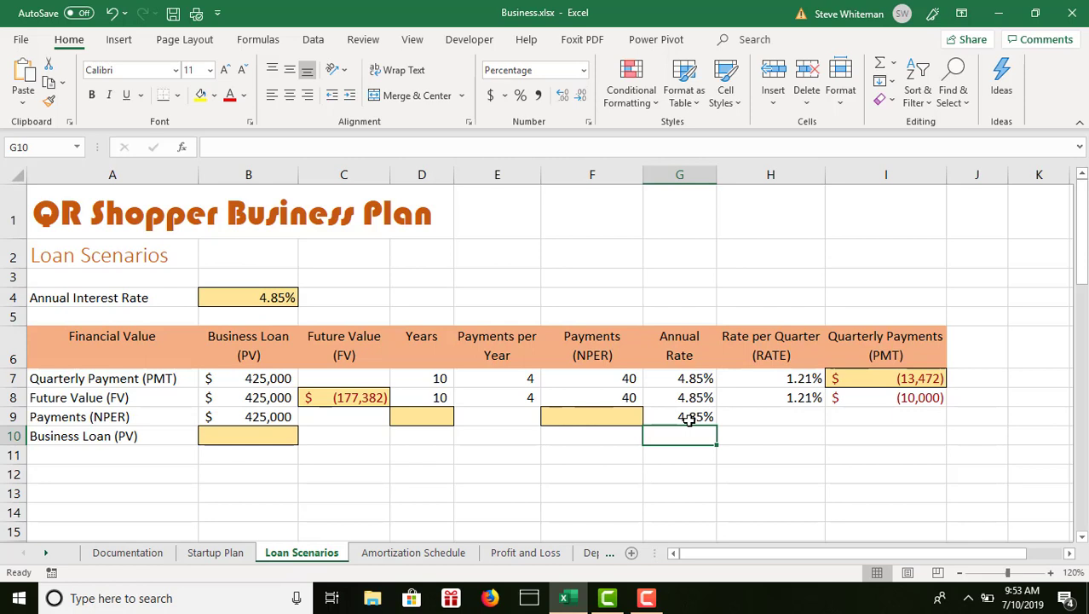
Step: Enter 4 payments per year in E9 for the Payments (NPER) row
click(523, 414)
text(4)
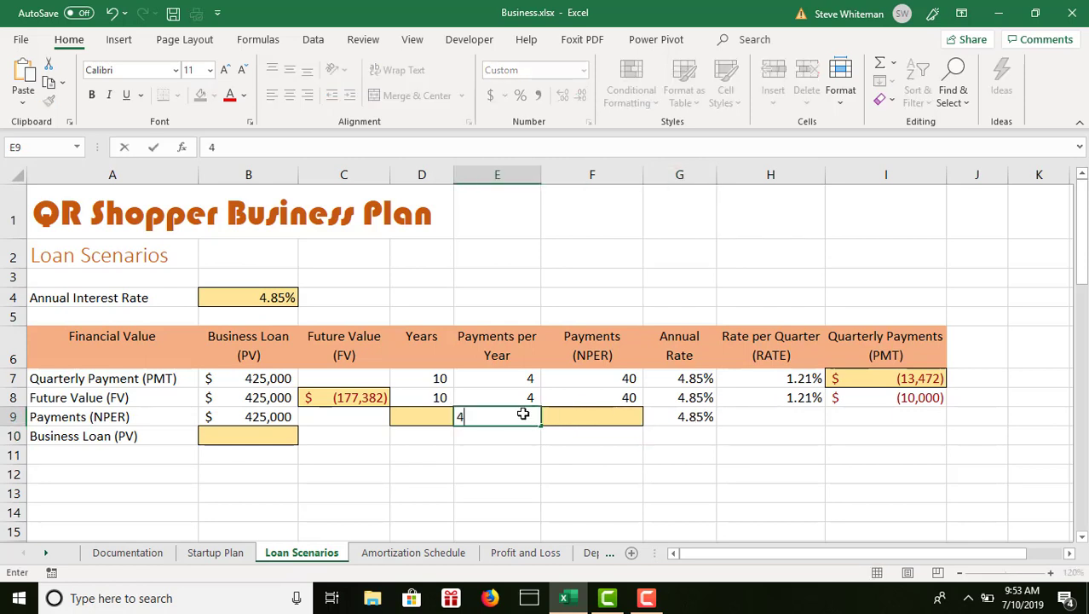
key(Return)
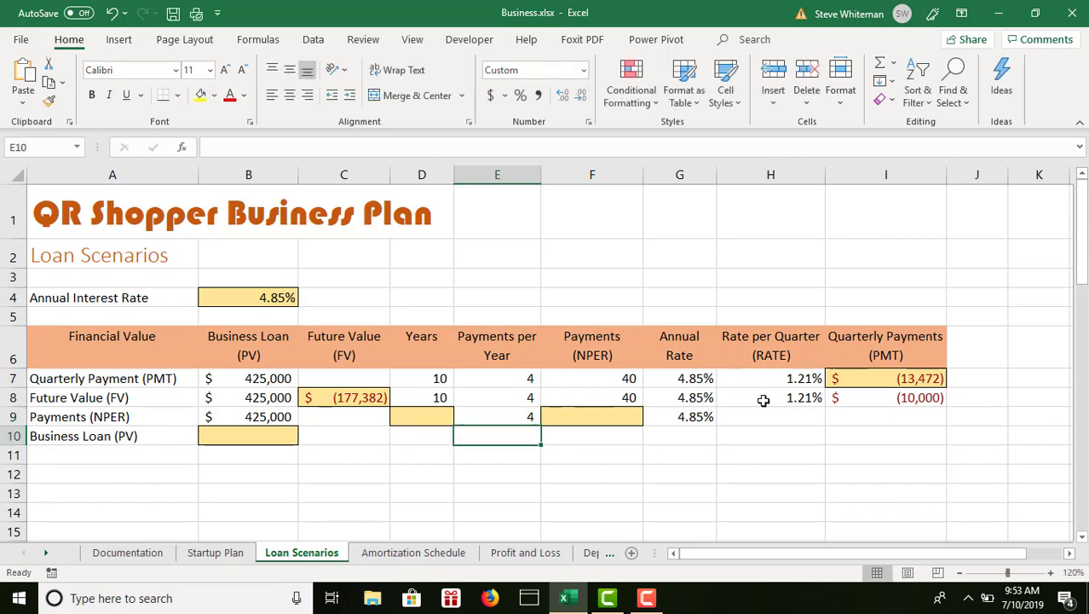
Step: Calculate the Payments (NPER) row's rate per quarter in H9 with the formula =G9/4
click(778, 416)
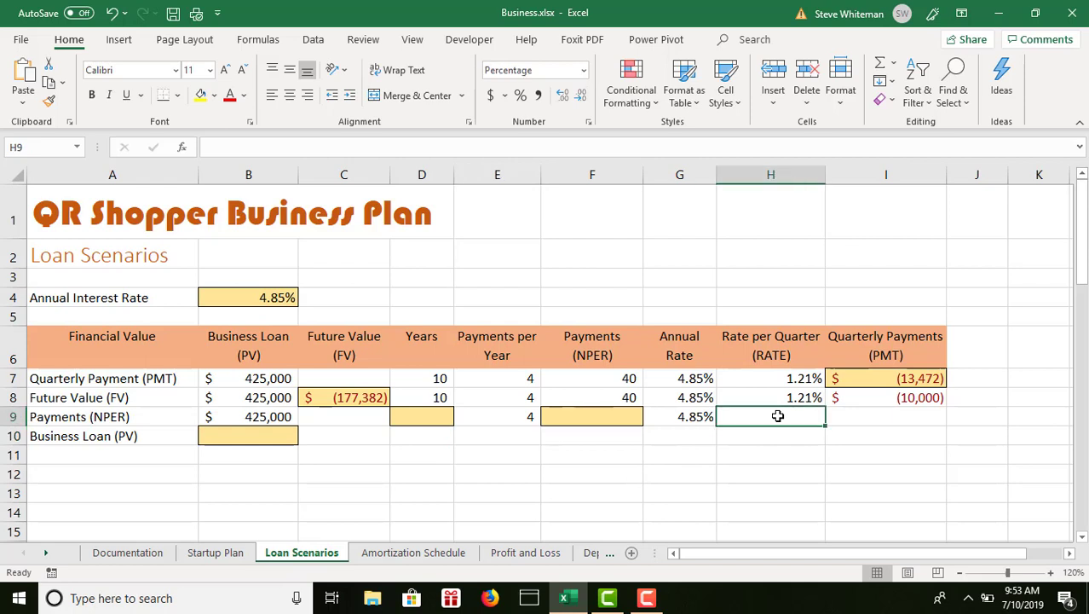
text(=)
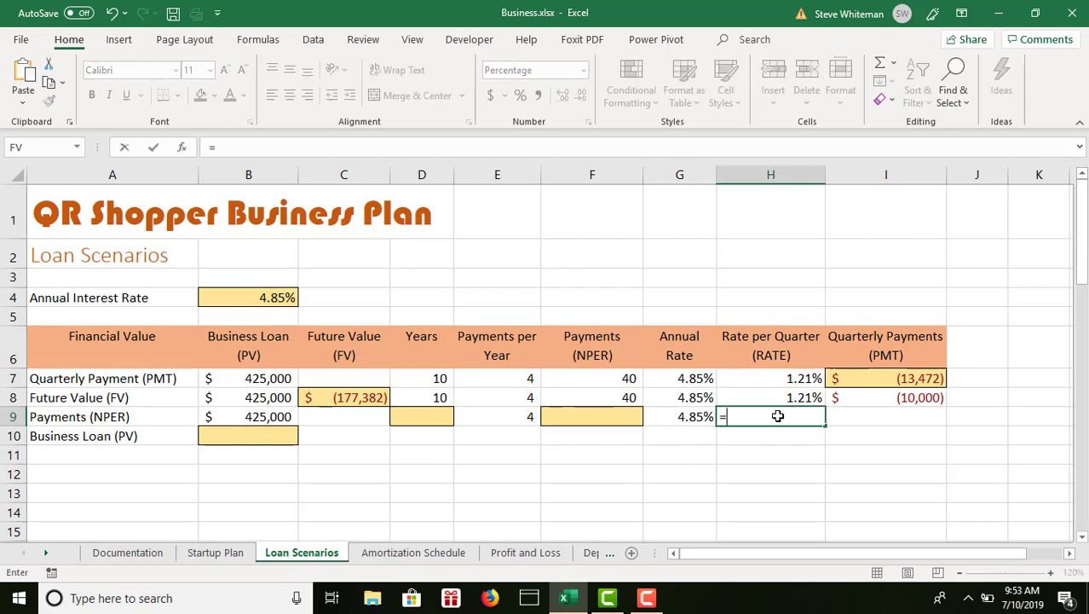
click(699, 415)
text(/4)
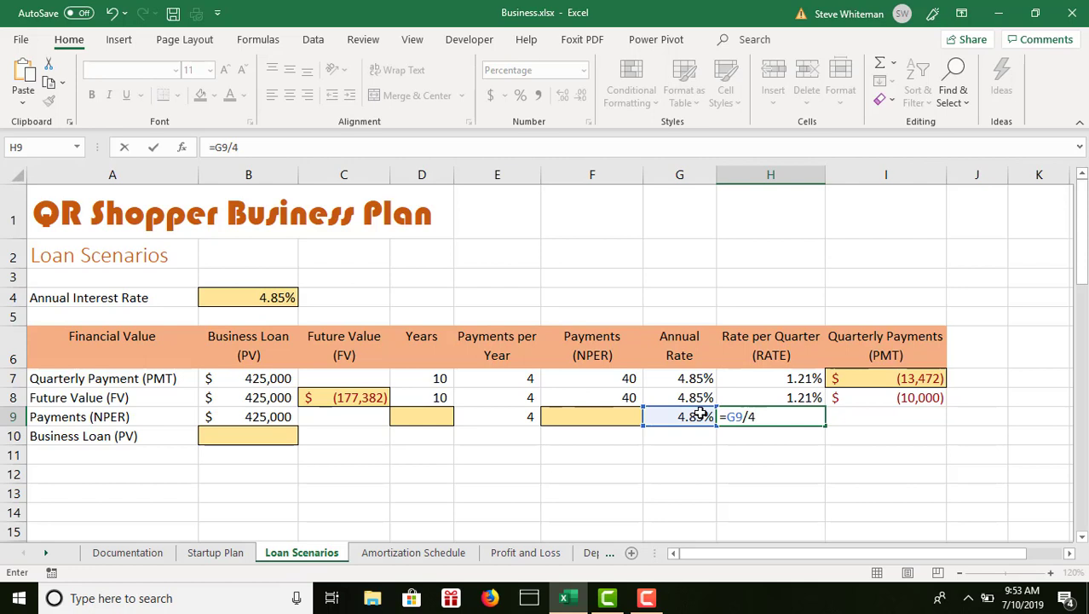
key(Return)
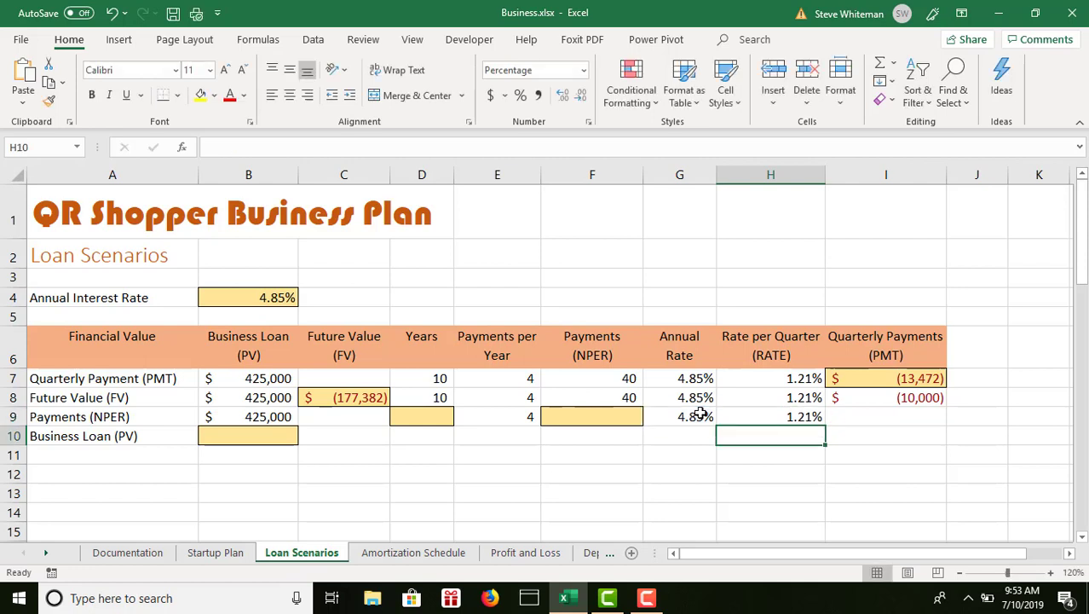
Step: Enter a quarterly payment of -10000 in I9 for the Payments (NPER) row
click(892, 414)
text(-1)
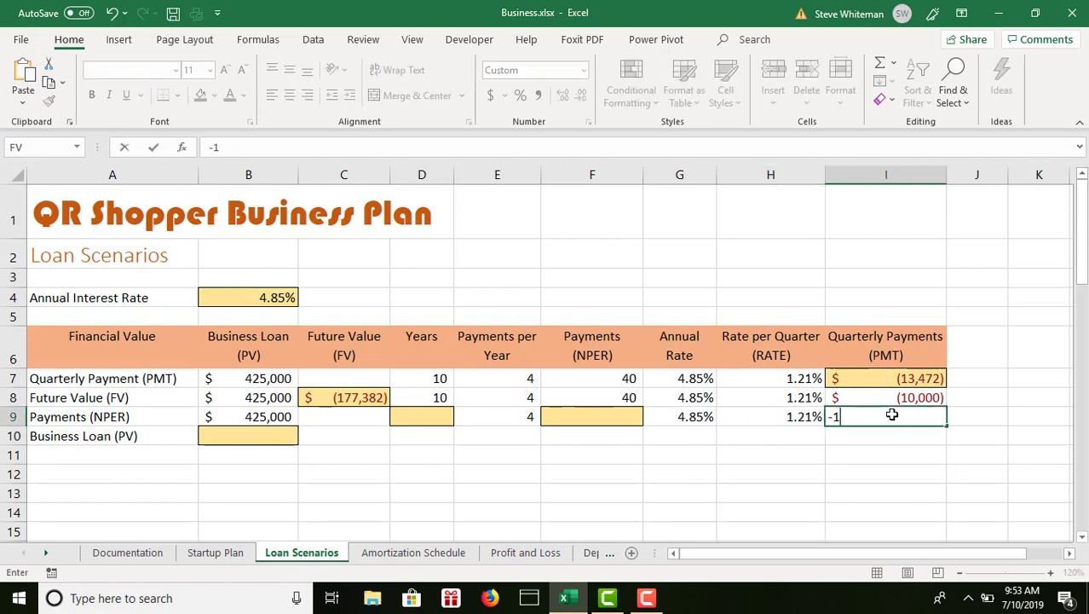
text(0000)
key(Return)
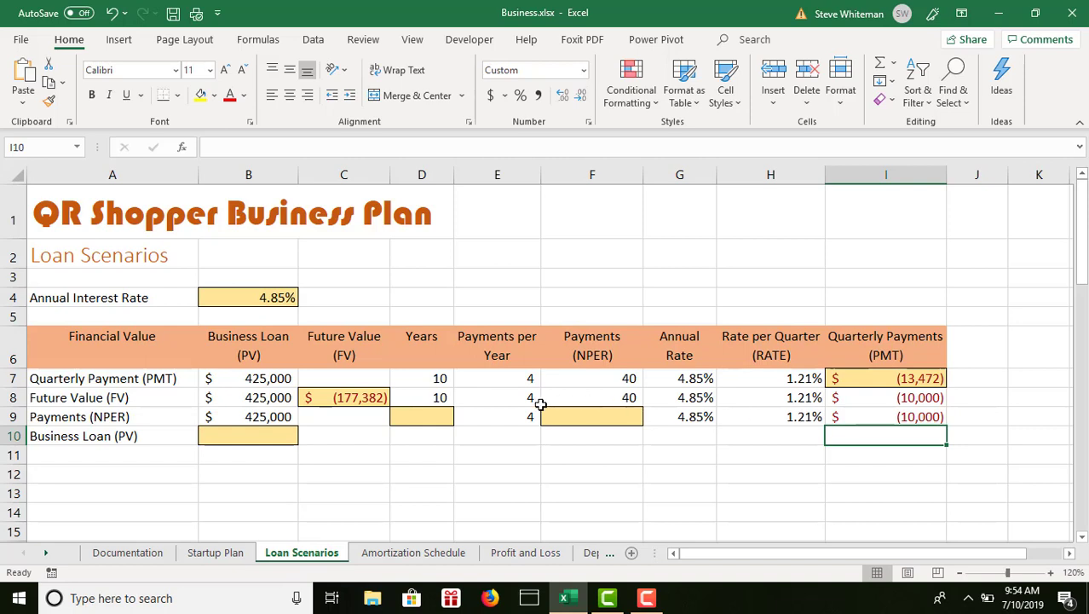
Step: Insert the financial function NPER into F9 of the Payments (NPER) row
click(594, 416)
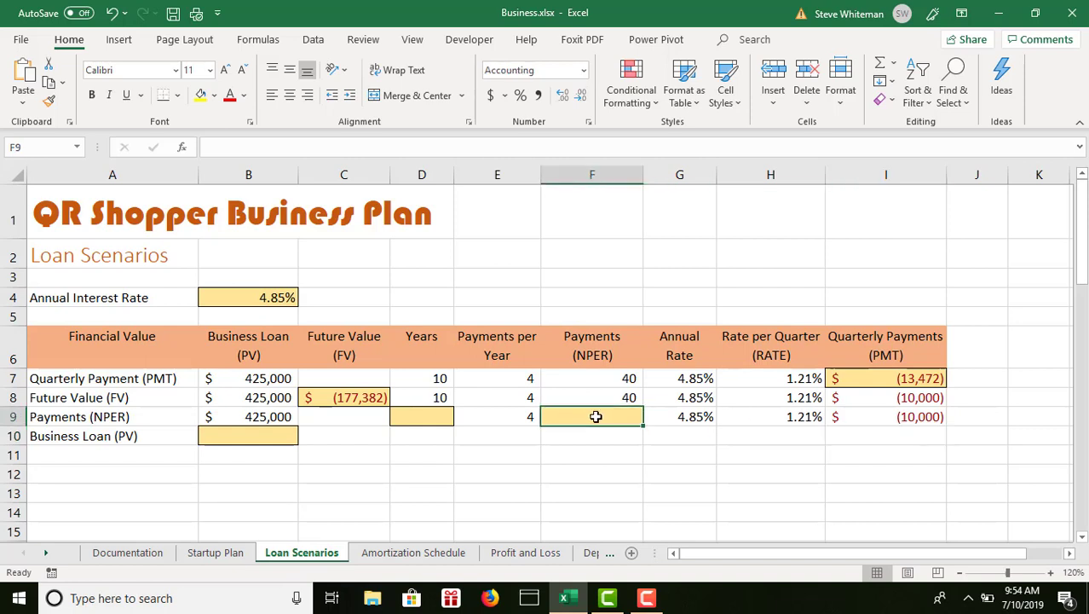
click(184, 147)
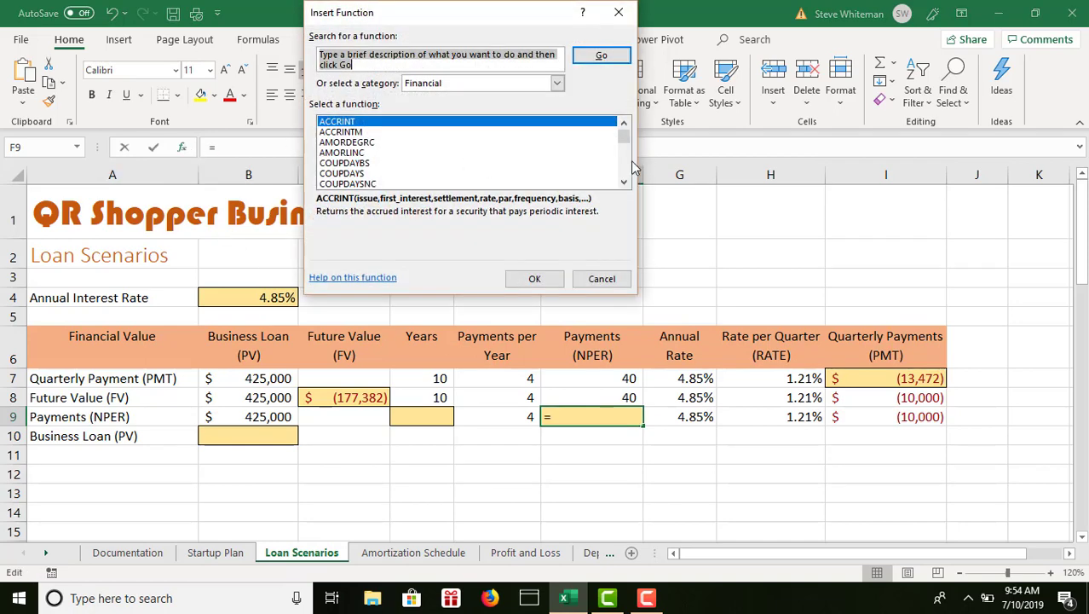
scroll(623, 174, down, 6)
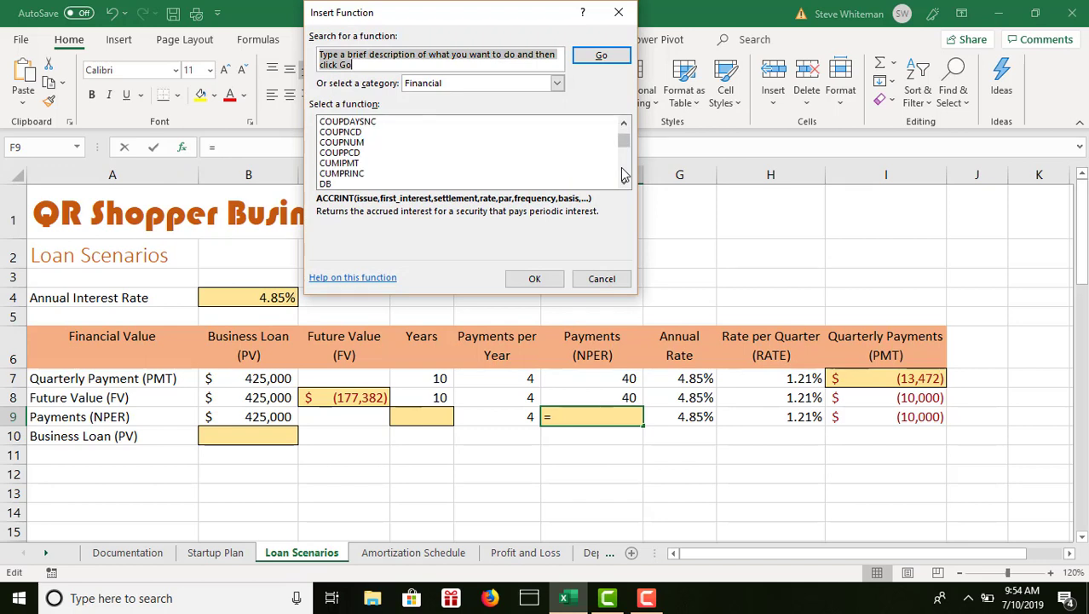
scroll(622, 175, down, 2)
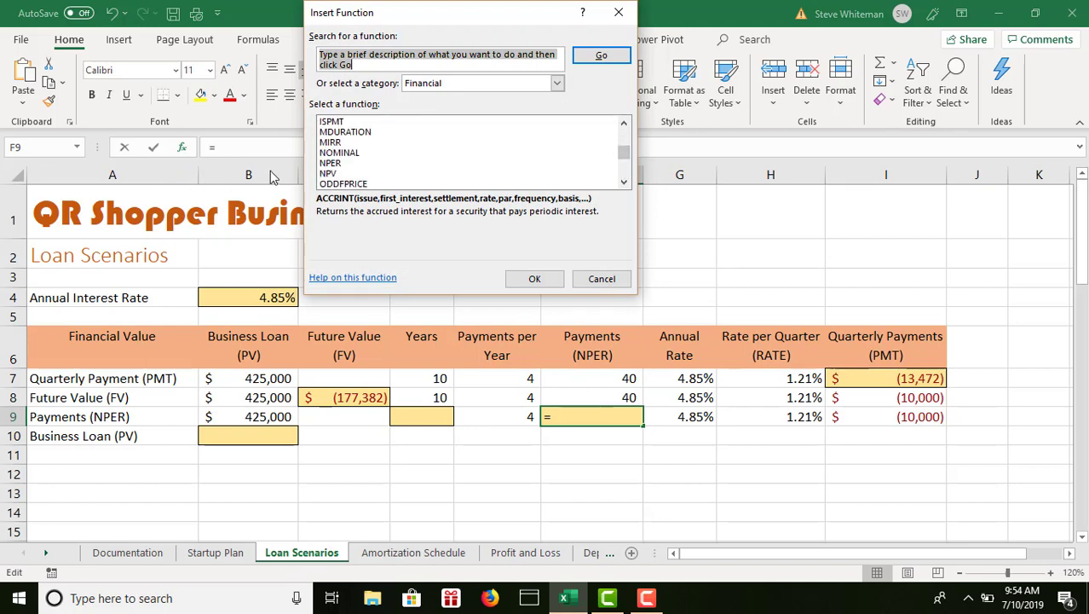
click(329, 163)
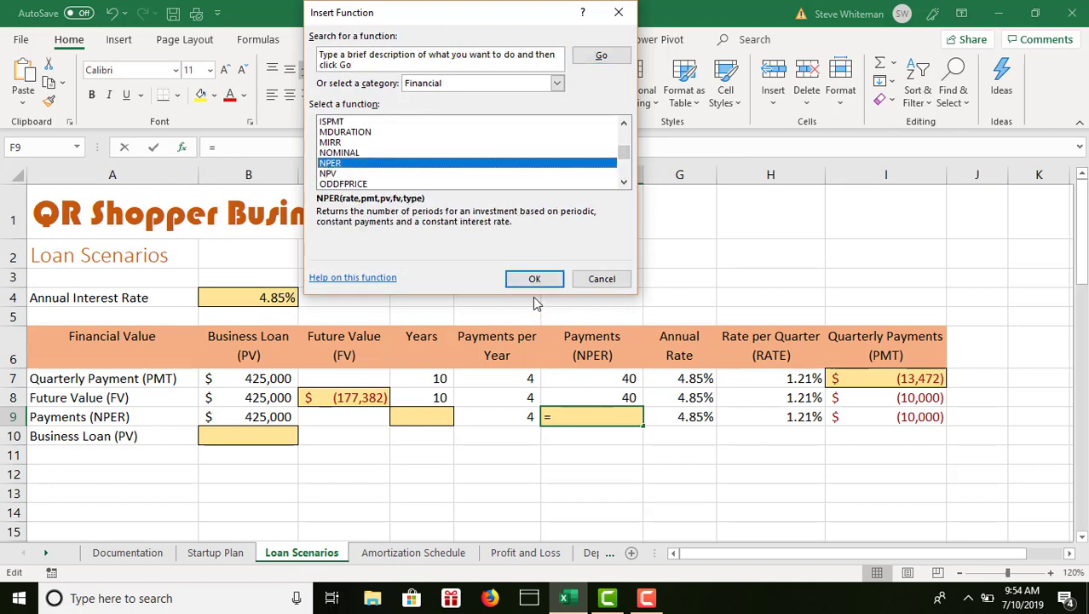
click(533, 279)
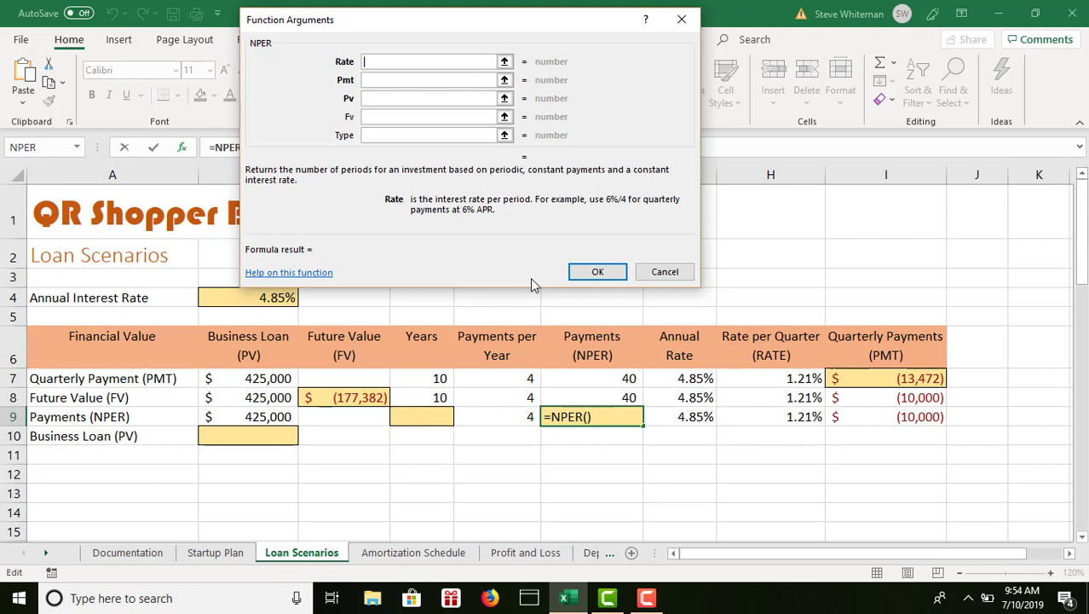
Step: Complete the NPER function in F9 with H9 as Rate, I9 as Pmt and B9 as Pv
click(796, 414)
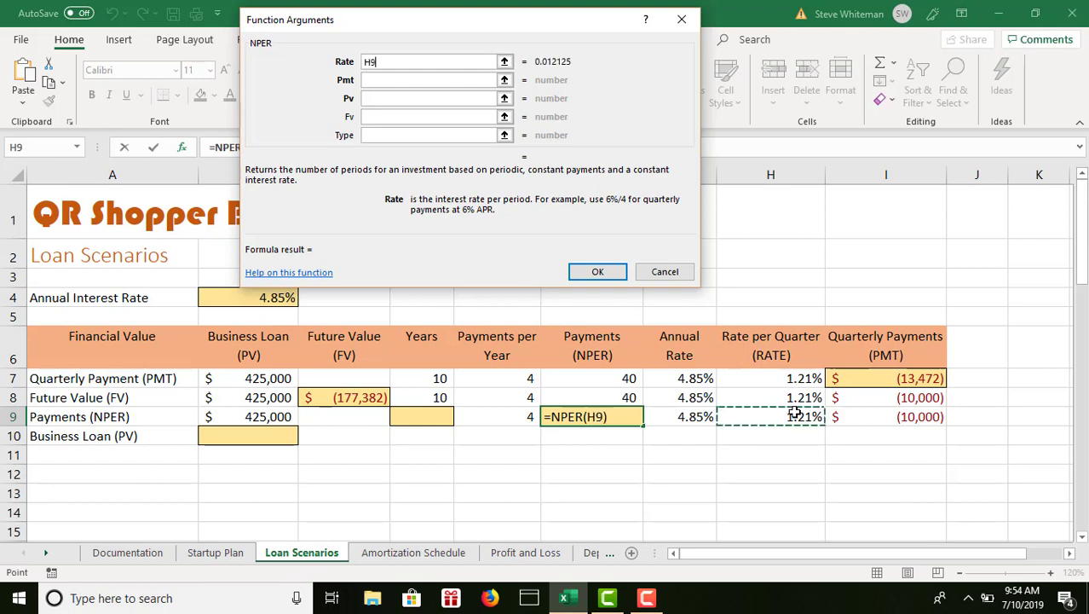
click(388, 81)
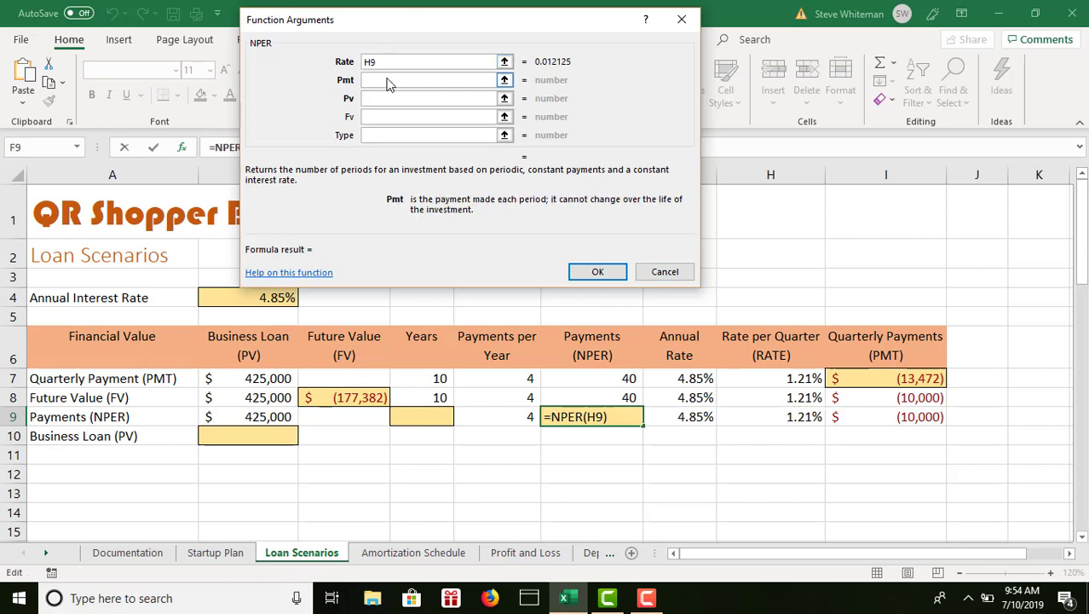
click(911, 418)
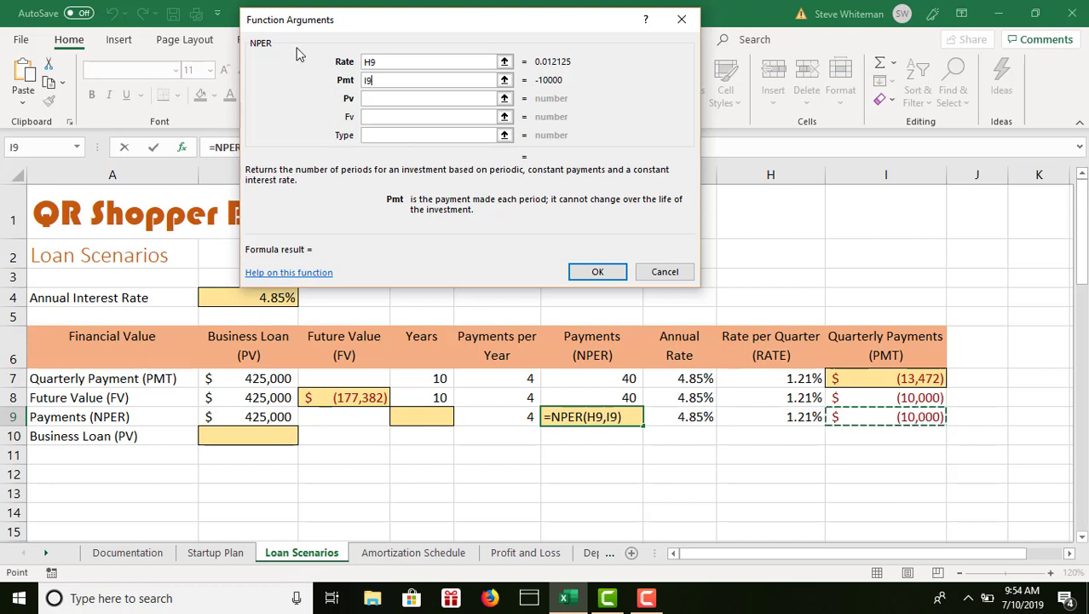
click(418, 97)
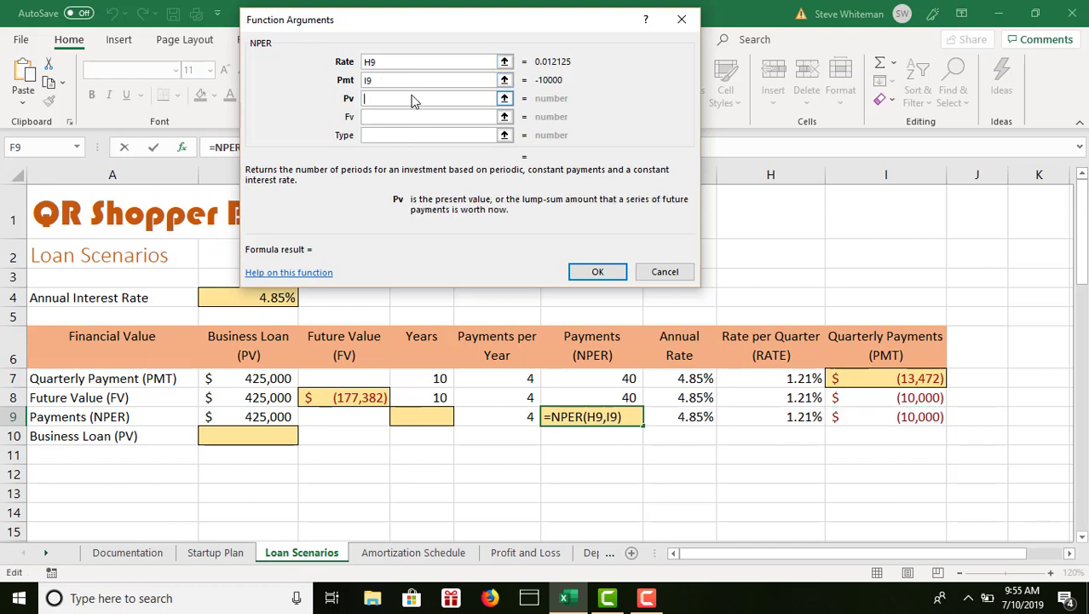
click(264, 415)
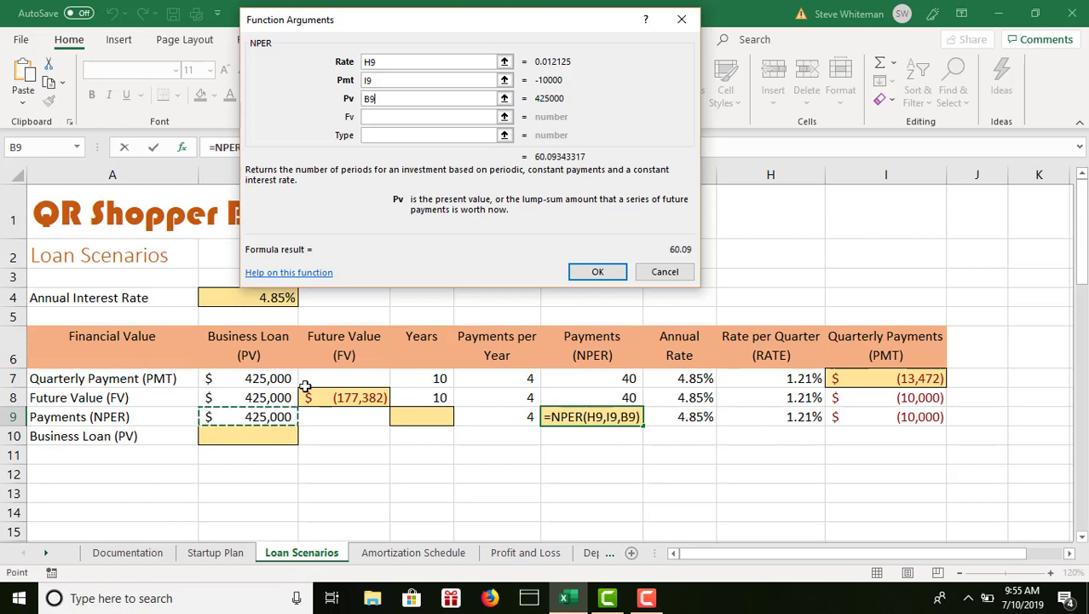
click(597, 272)
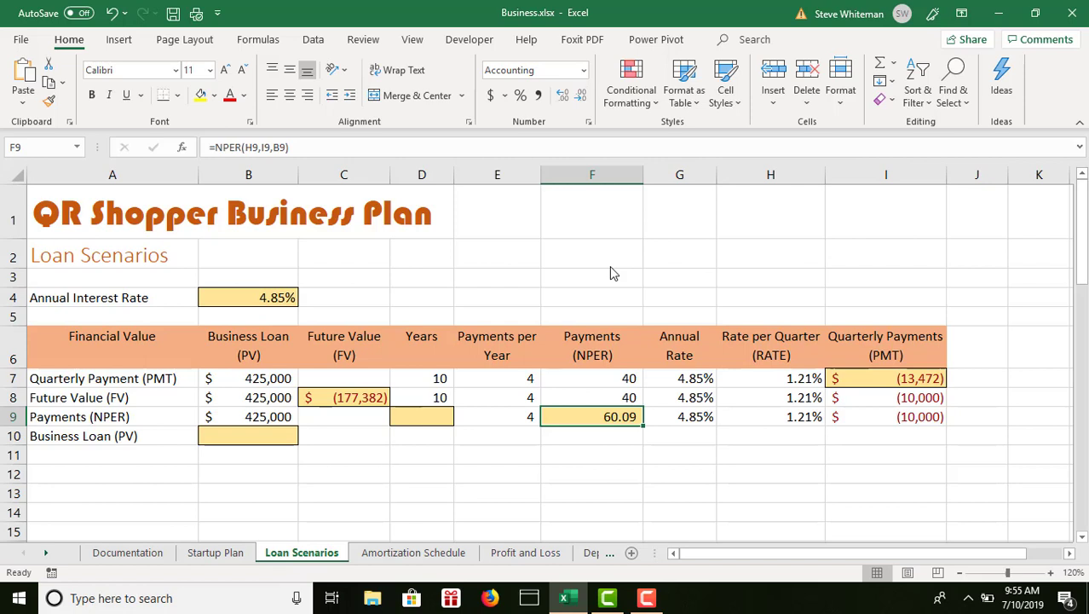
Step: Calculate the Payments (NPER) row's years in D9 with the formula =F9/E9
click(430, 416)
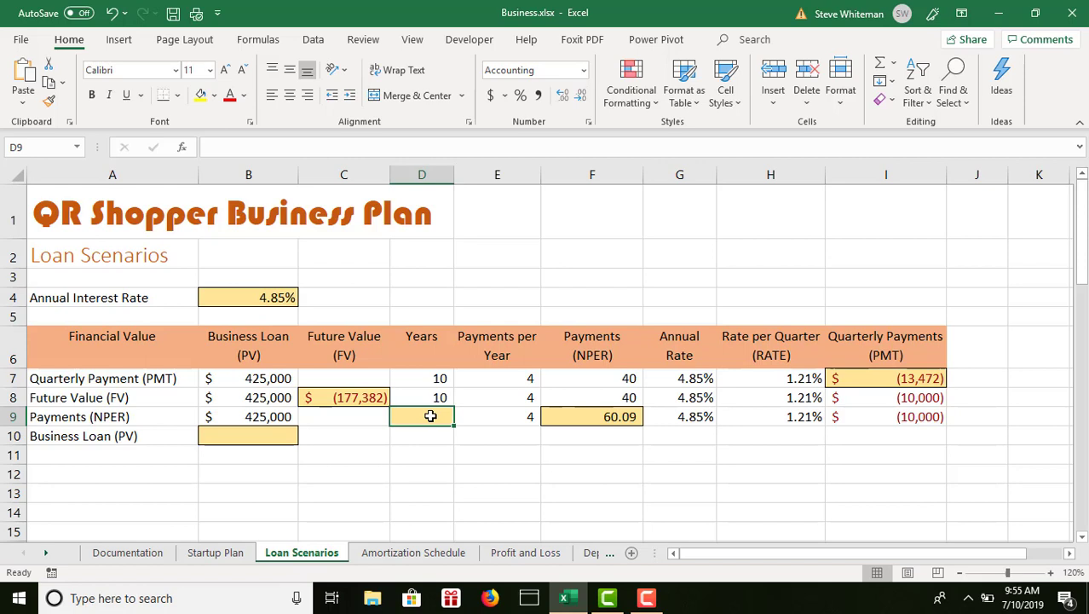
click(350, 431)
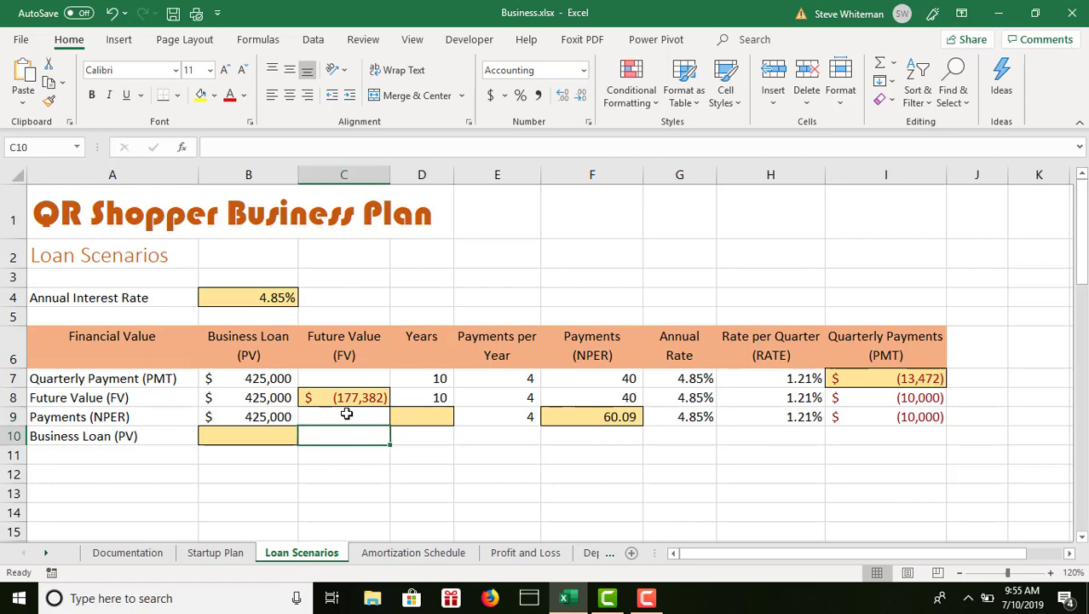
click(347, 415)
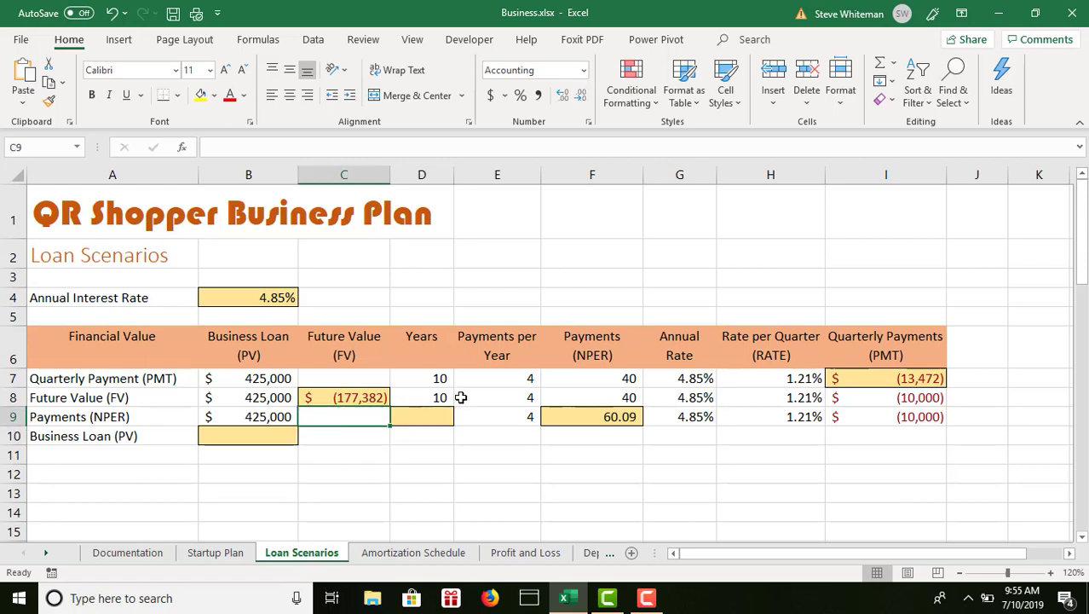
click(442, 416)
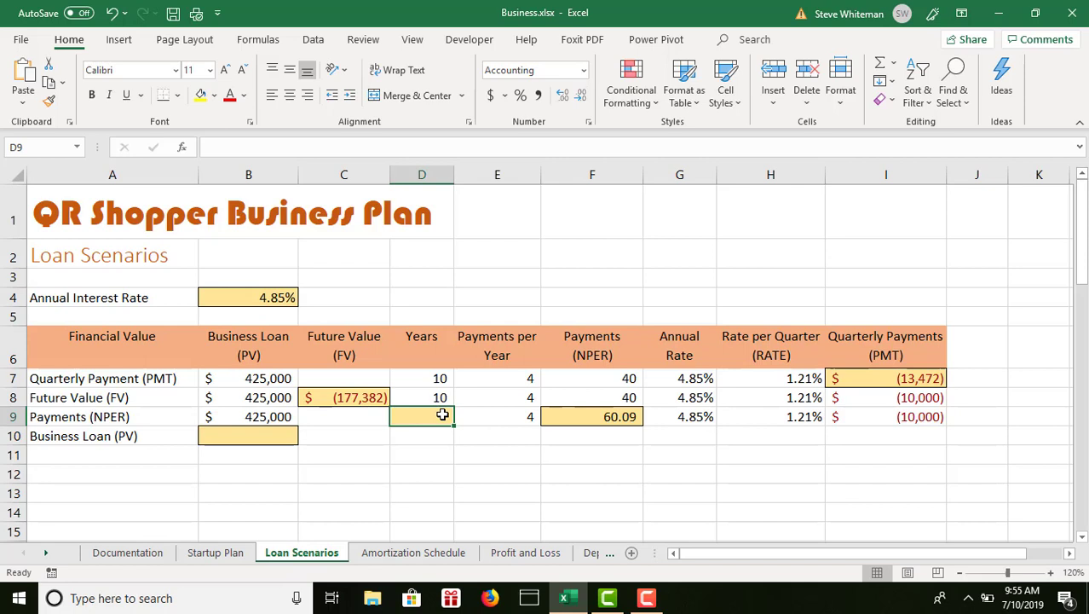
text(=)
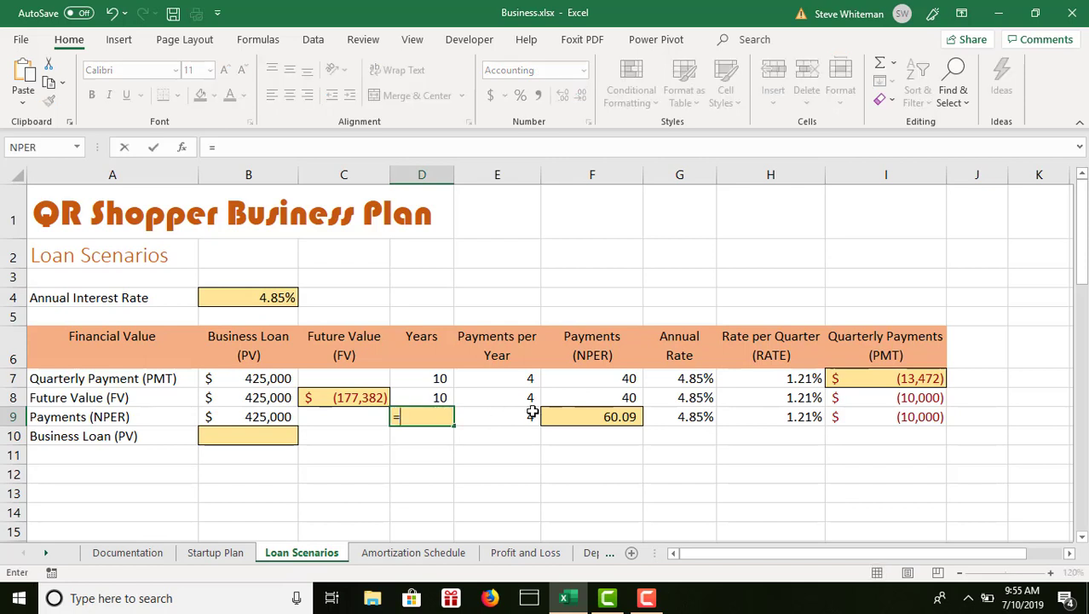
click(612, 416)
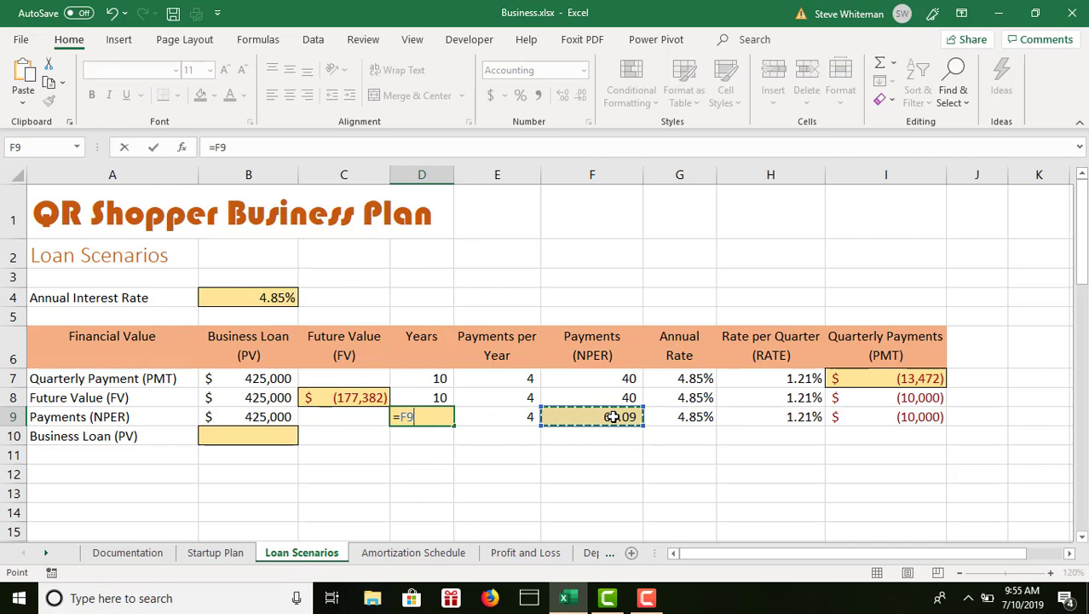
text(/)
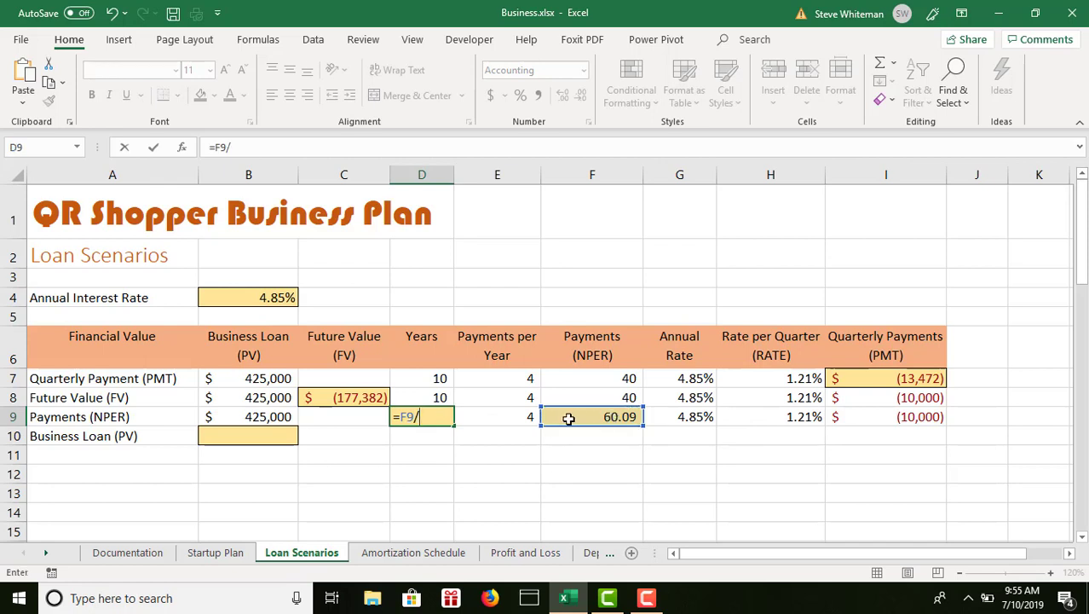
click(517, 418)
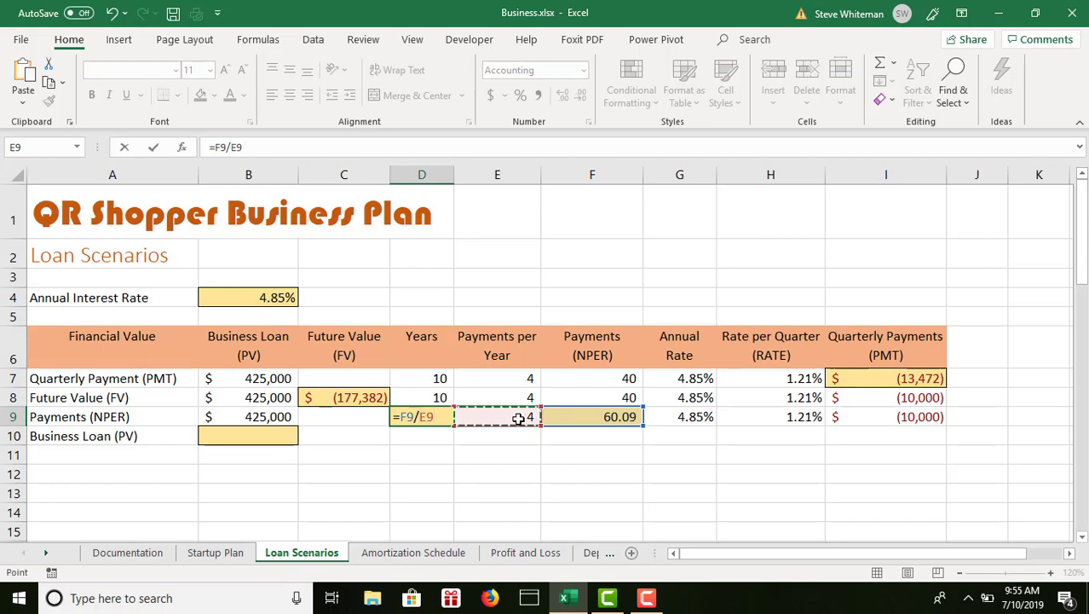
key(Return)
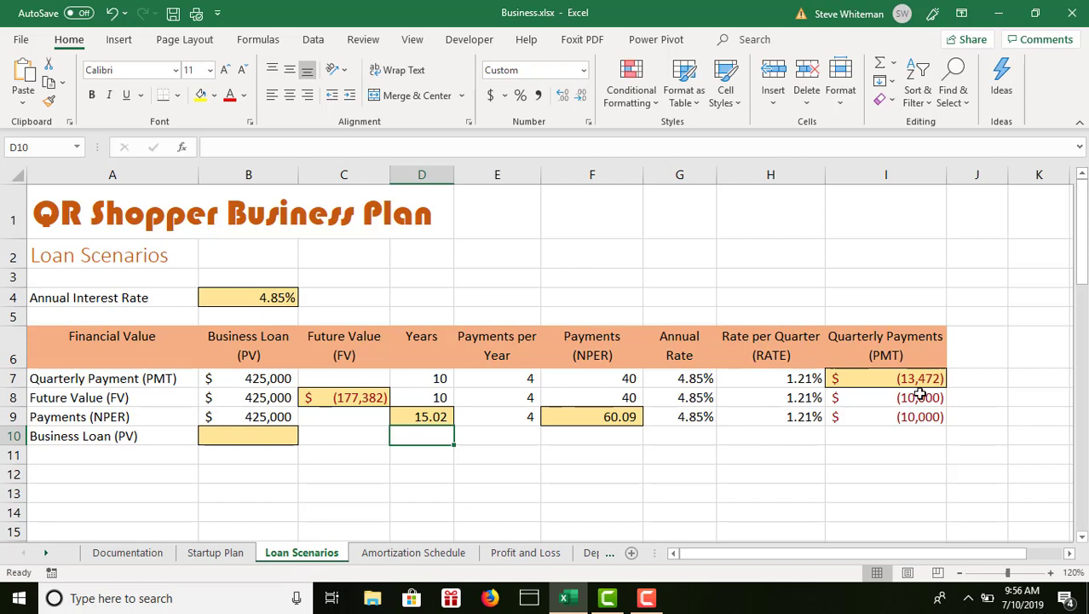
Step: In the Business Loan (PV) row, enter a quarterly payment of -12000 in I10 and 10 years in D10
click(917, 435)
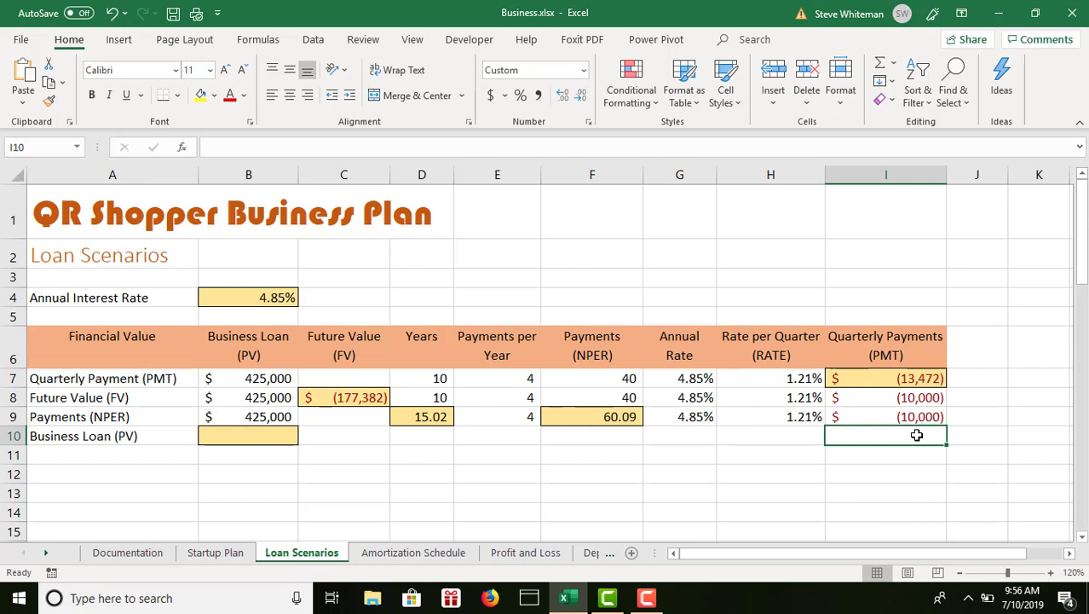
text(-12)
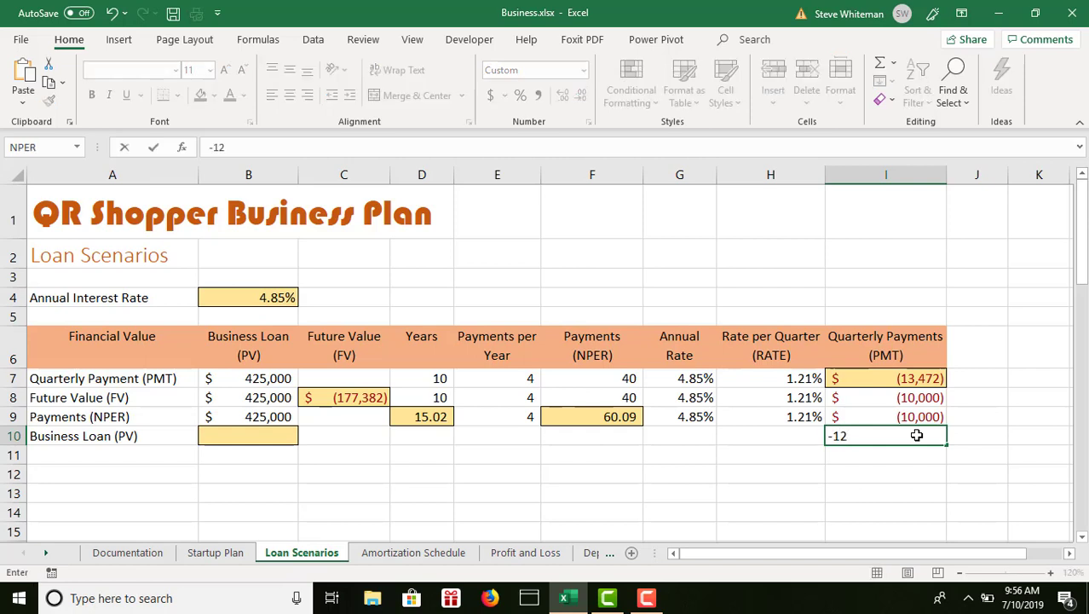
text(000)
key(Return)
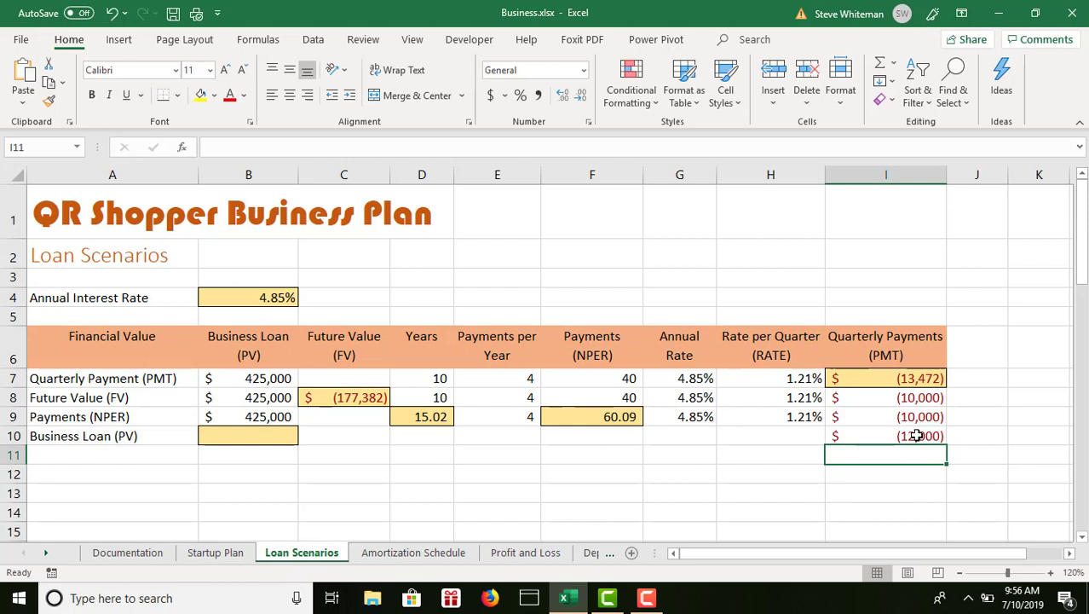
click(427, 437)
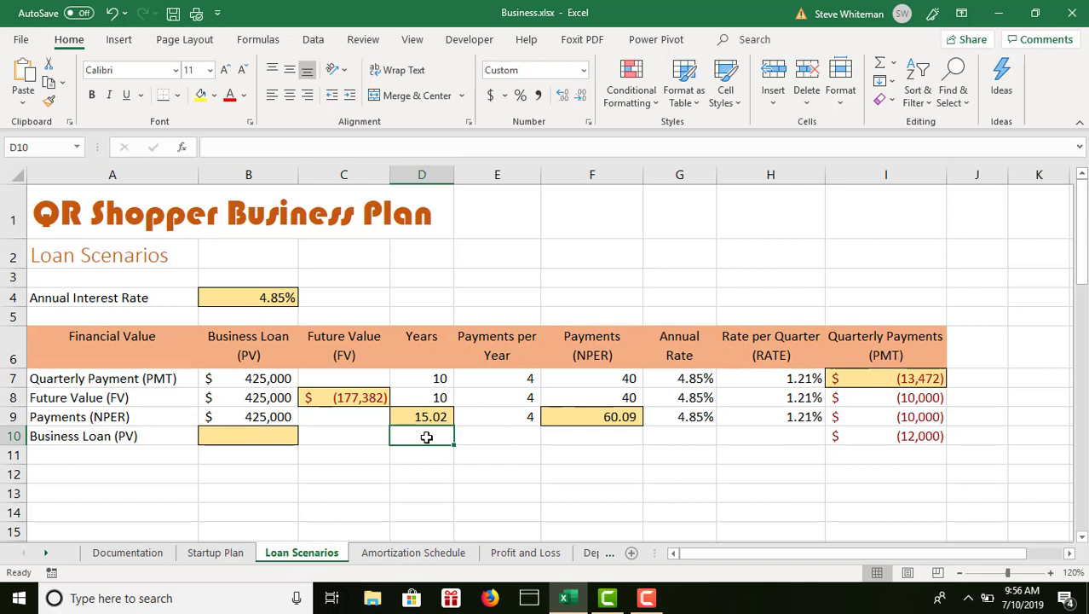
text(10)
key(Return)
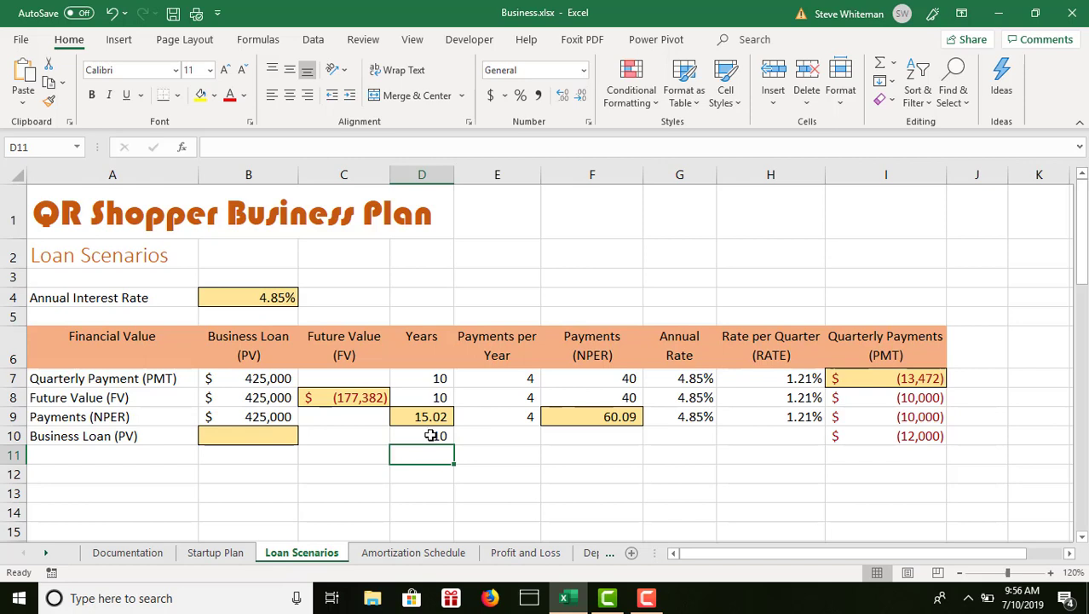
Step: Enter an annual rate of .0485 in G10 for the Business Loan (PV) row
click(701, 430)
text(.0)
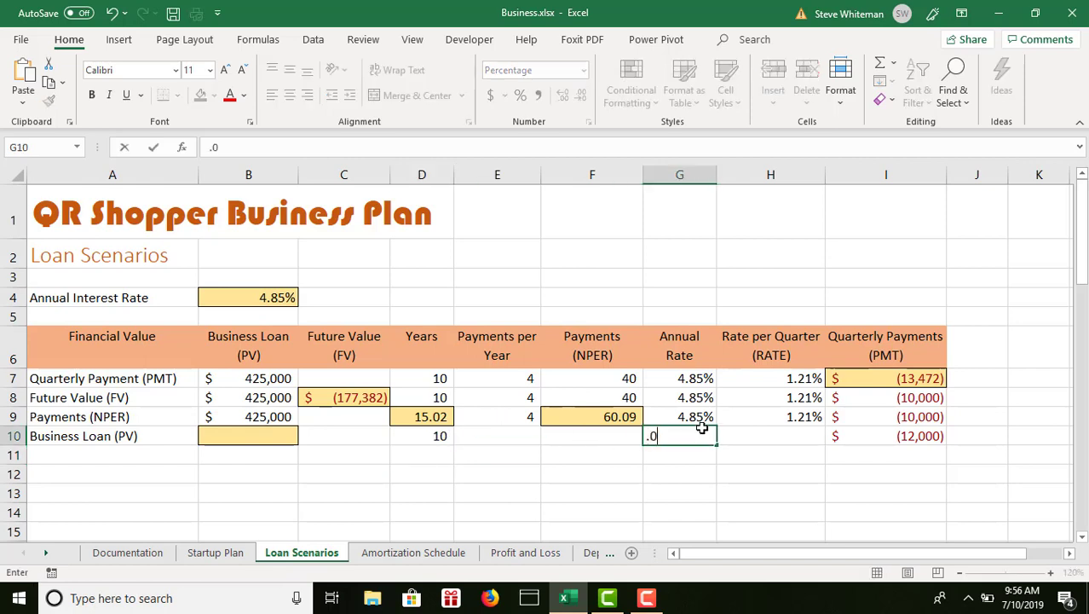
text(485)
key(Return)
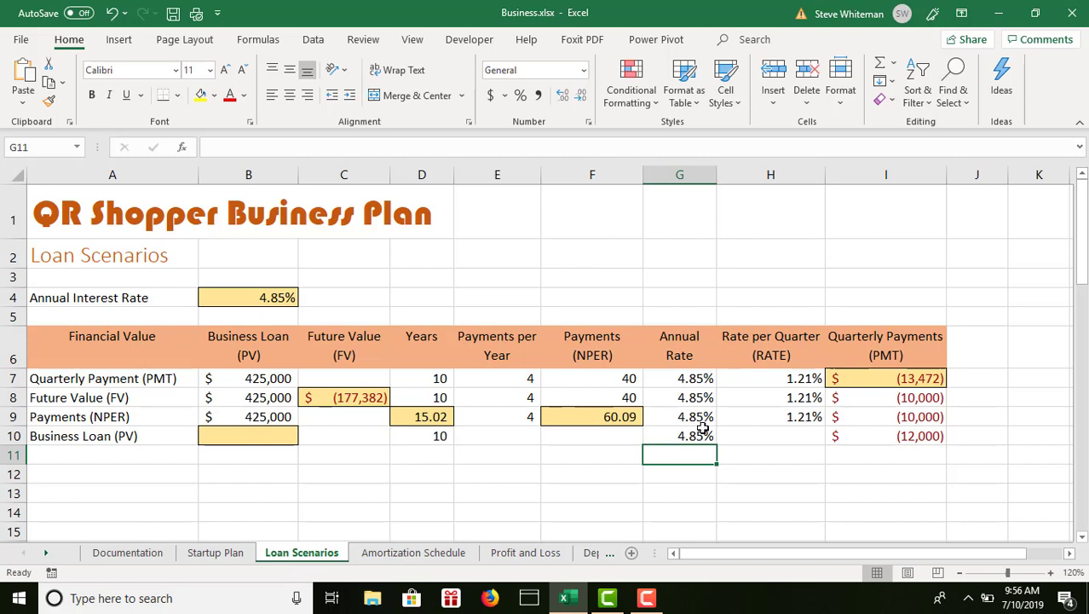
Step: Calculate the Business Loan (PV) row's rate per quarter in H10 with the formula =G10/4
click(796, 434)
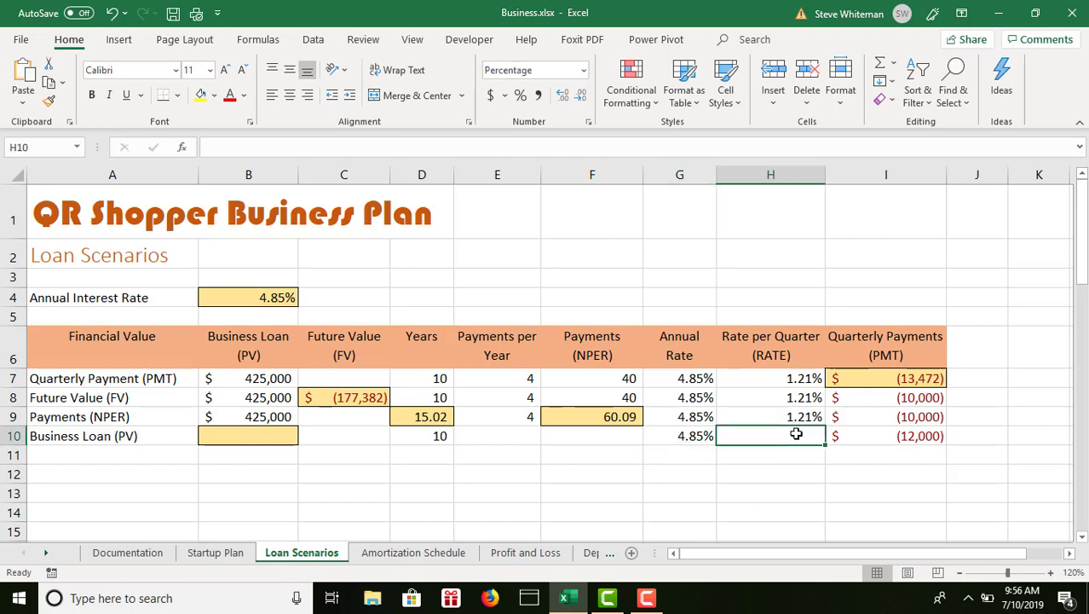
text(=)
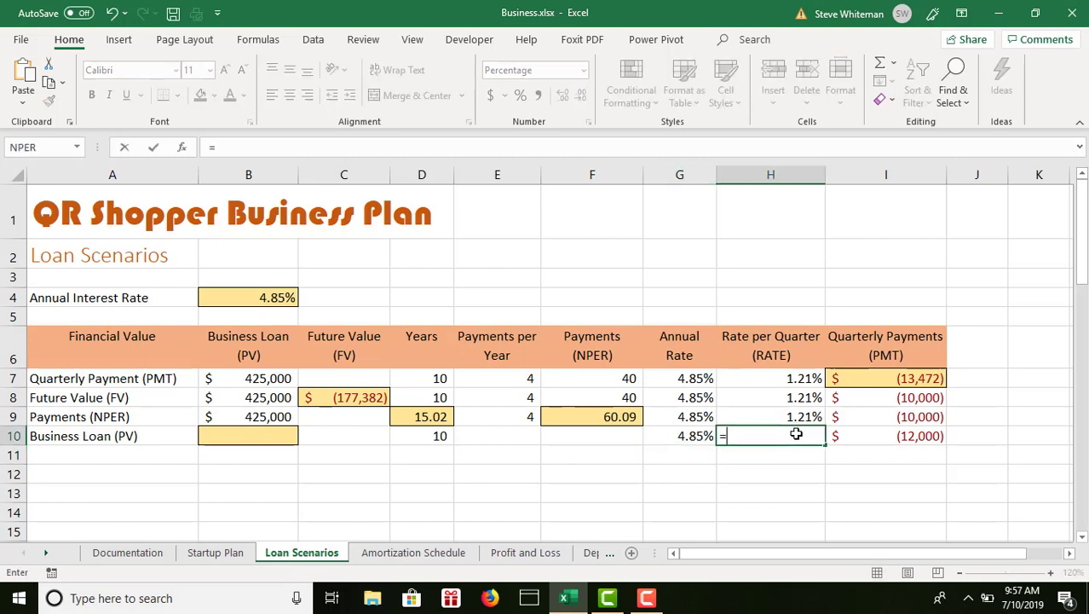
click(695, 436)
text(/4)
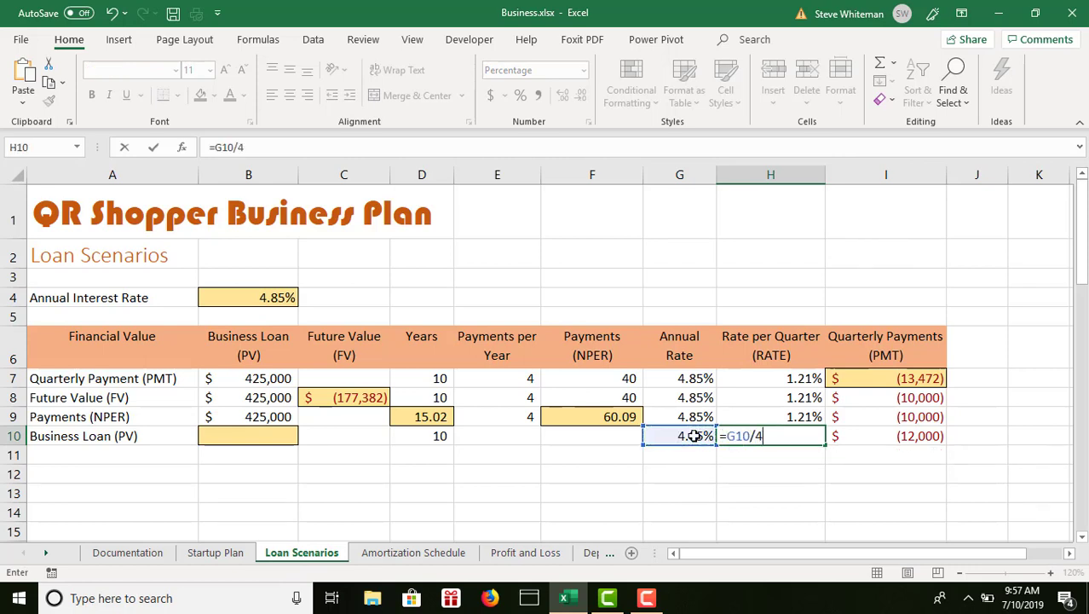
key(Return)
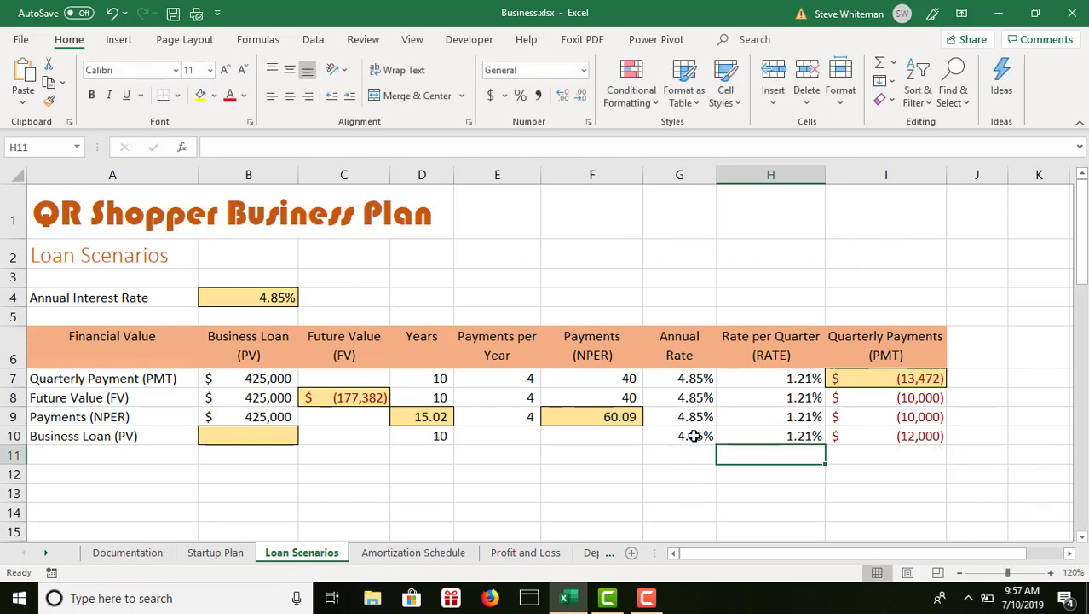
Step: Enter 4 payments per year in E10 for the Business Loan (PV) row
click(508, 437)
text(4)
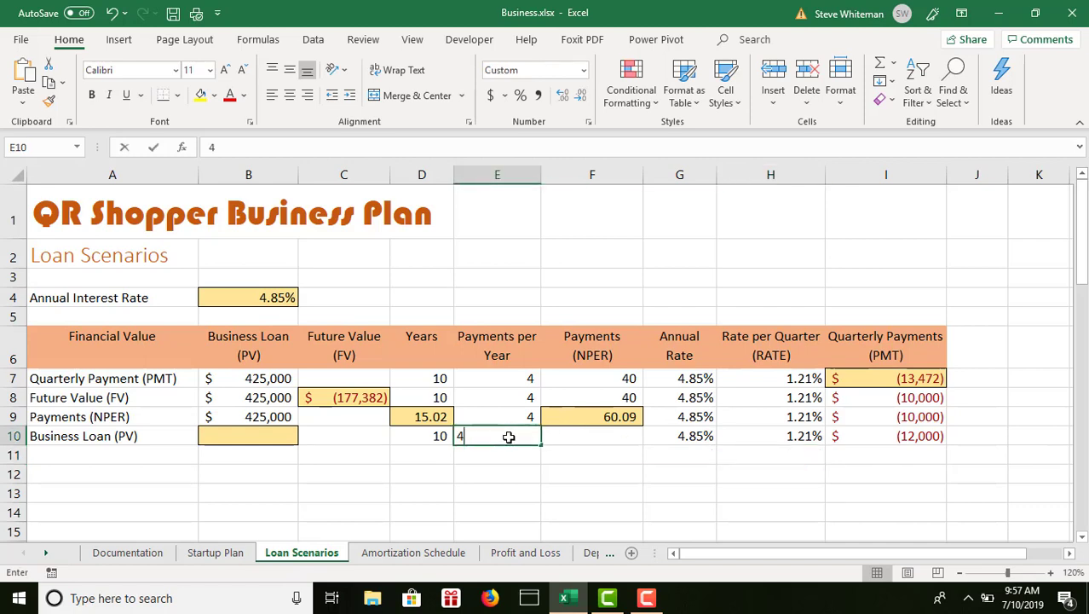
key(Return)
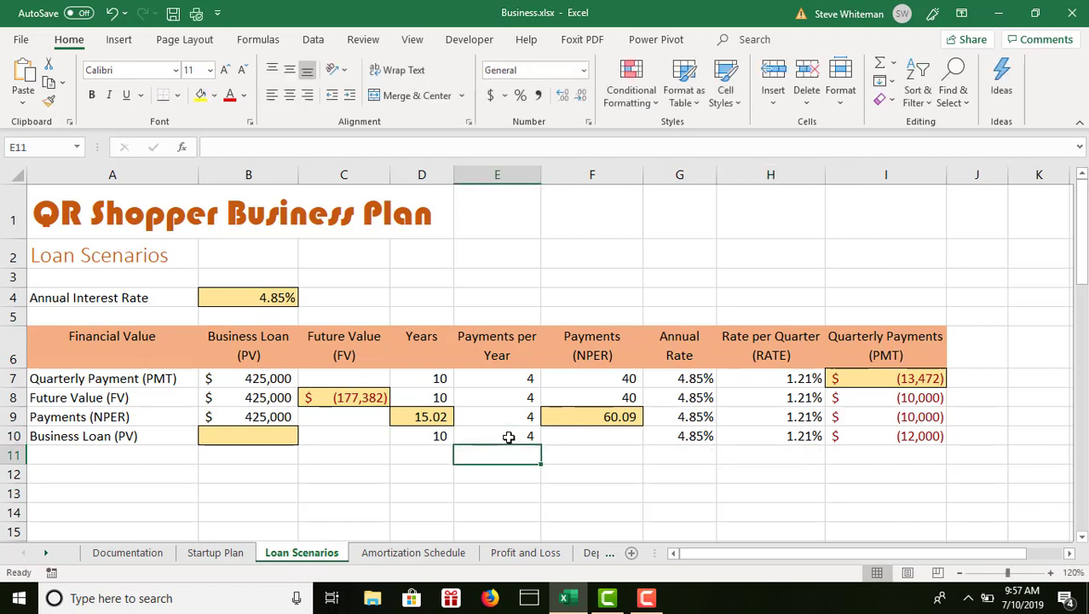
Step: Calculate the Business Loan (PV) row's number of payments in F10 with the formula =D10*E10
click(605, 433)
text(=)
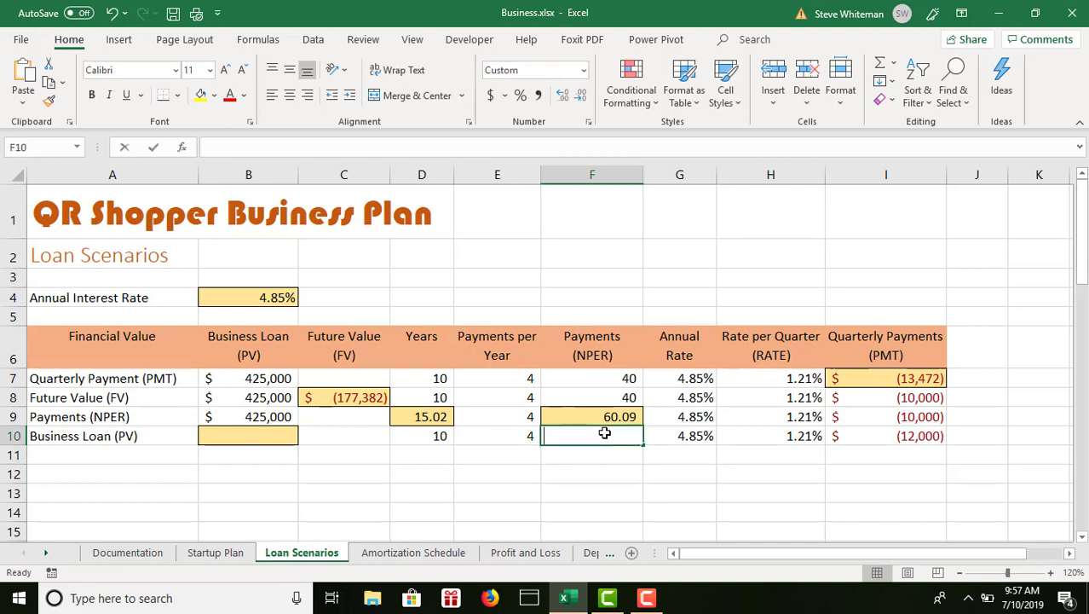
click(436, 436)
text(*)
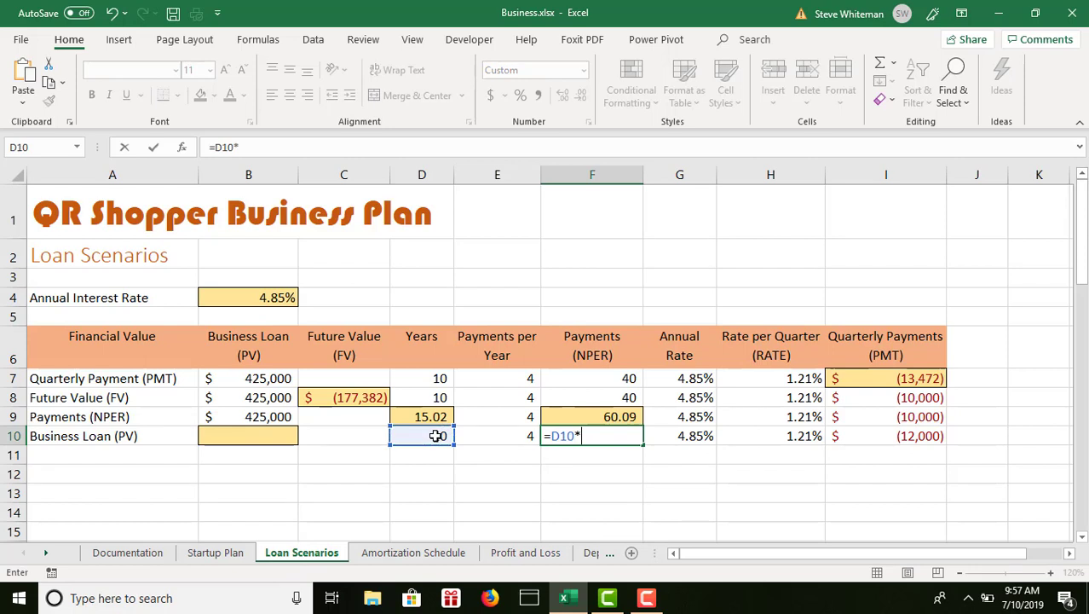
click(492, 431)
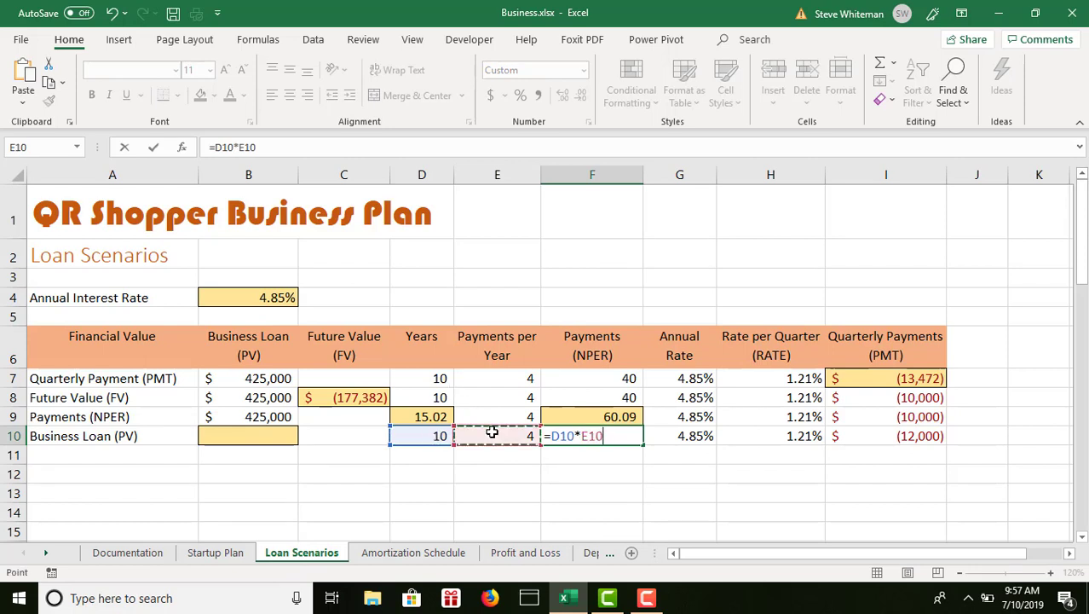
key(Return)
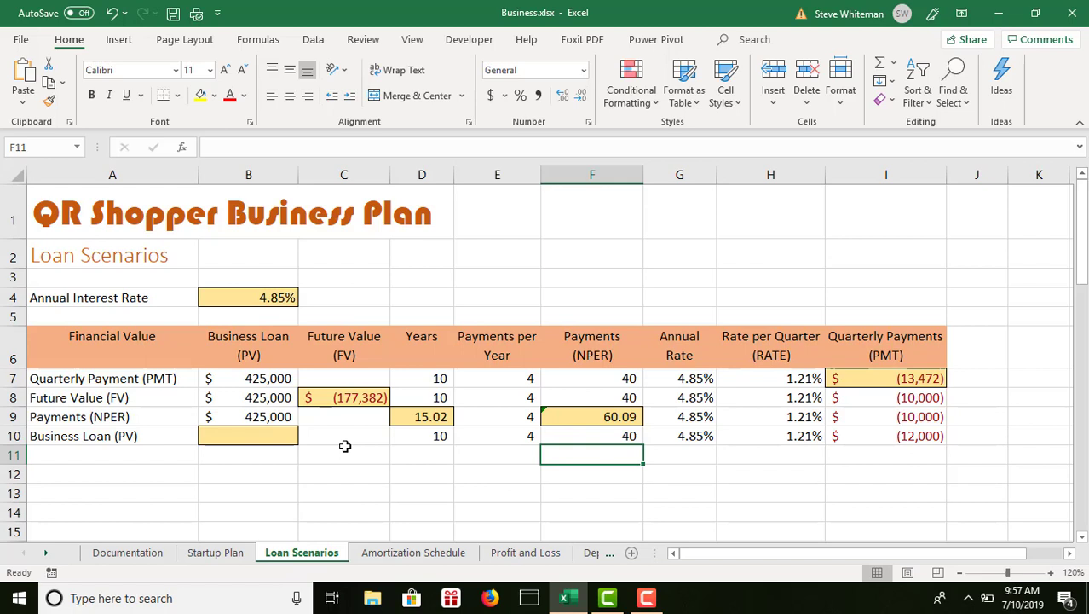
Step: Start a PV function from the Financial category in B10 of the Business Loan (PV) row
click(247, 435)
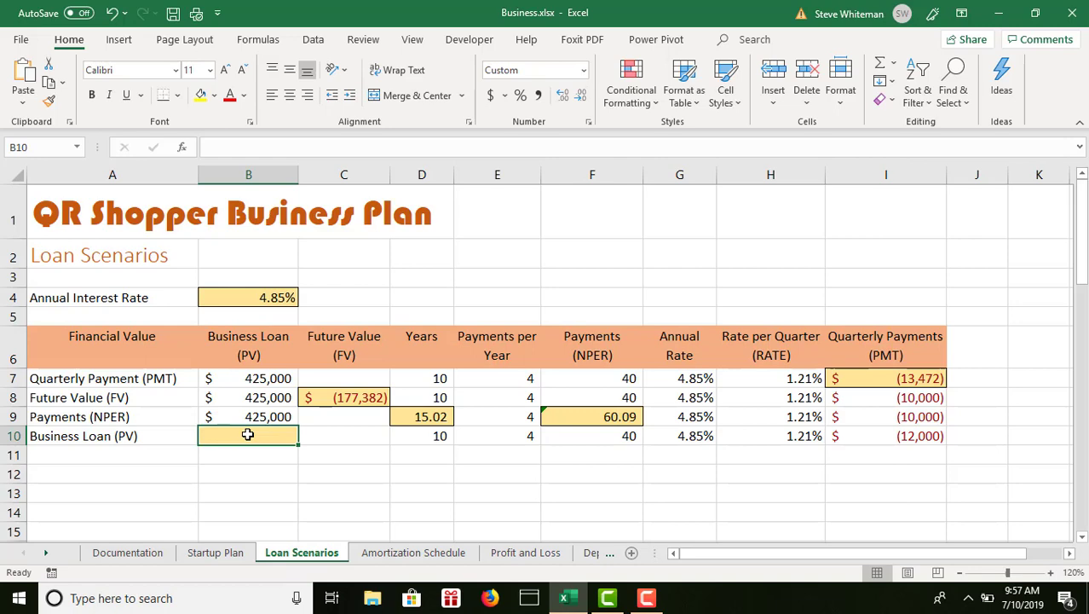
click(183, 148)
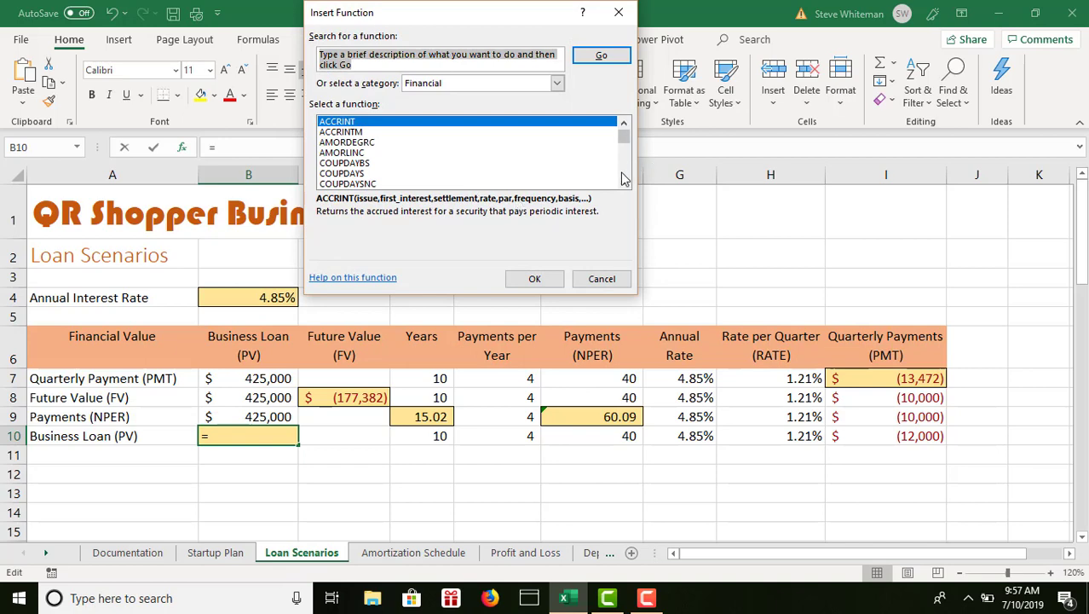
scroll(622, 177, down, 2)
scroll(623, 177, down, 8)
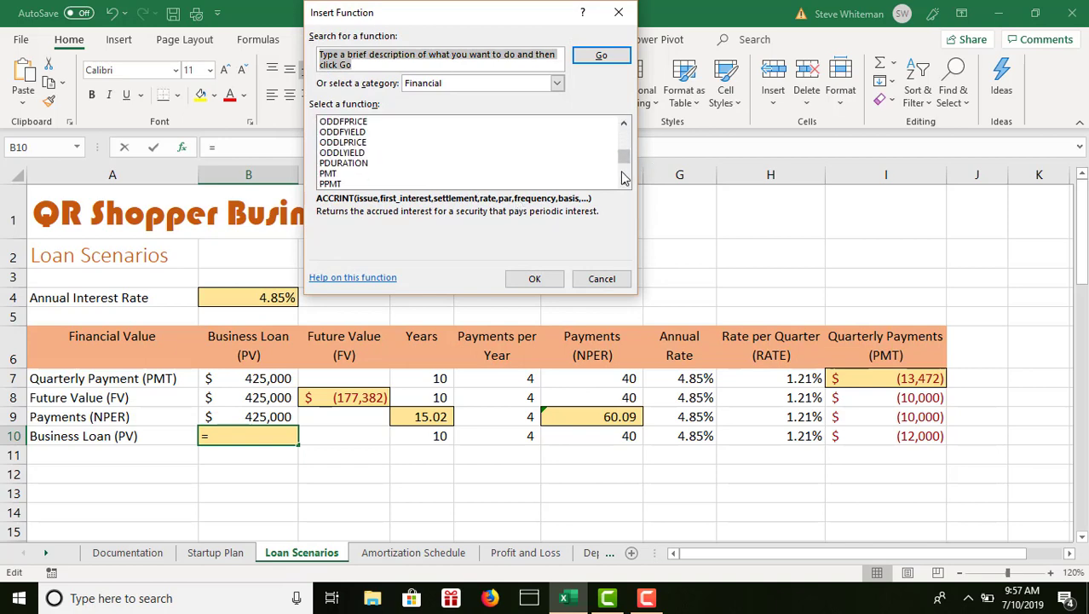
scroll(614, 177, down, 2)
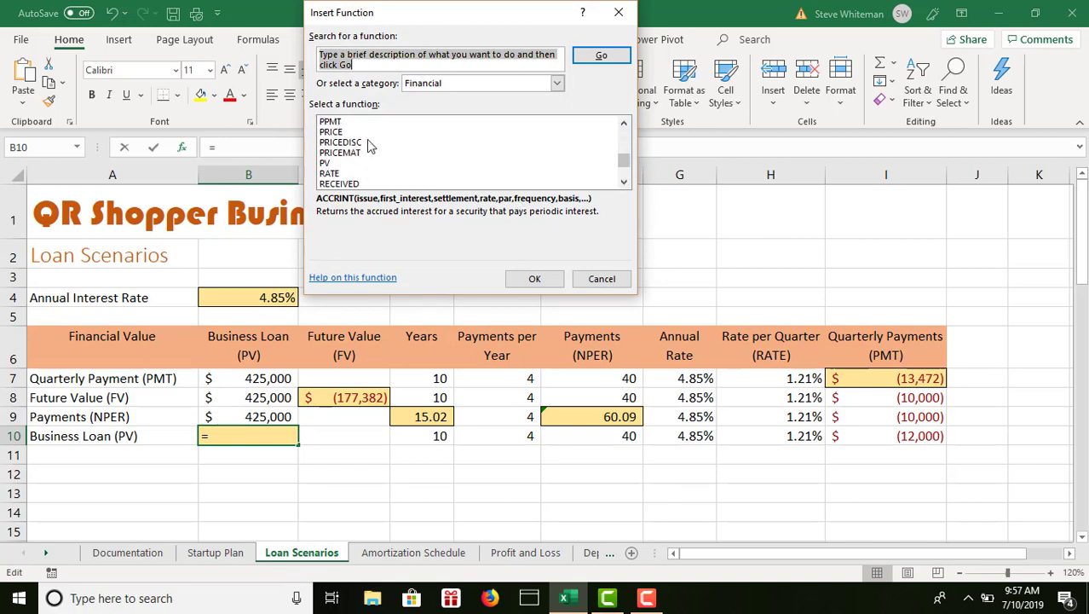
click(338, 164)
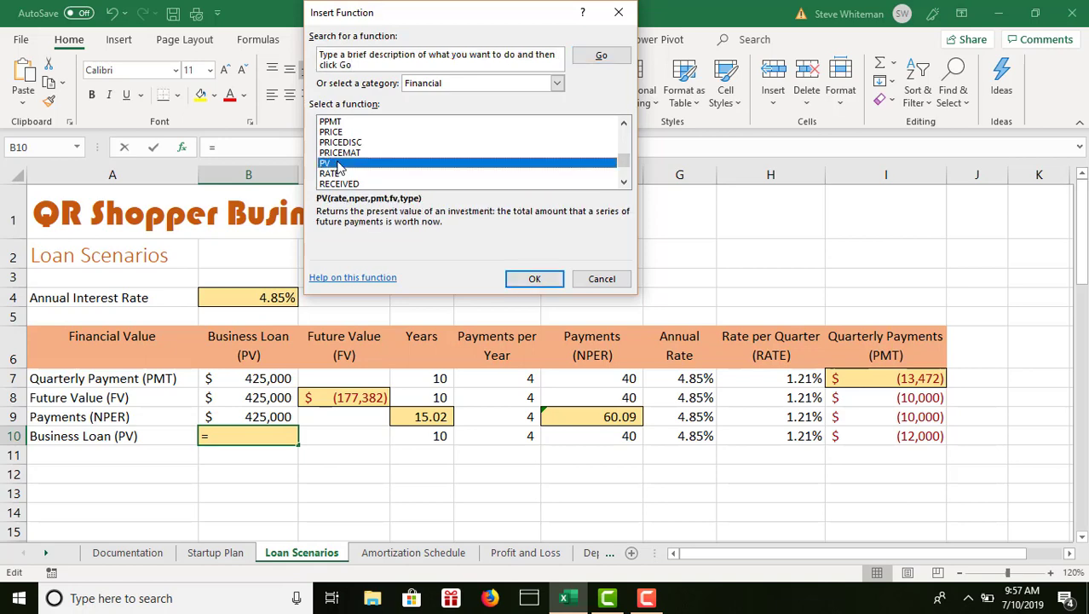
click(536, 280)
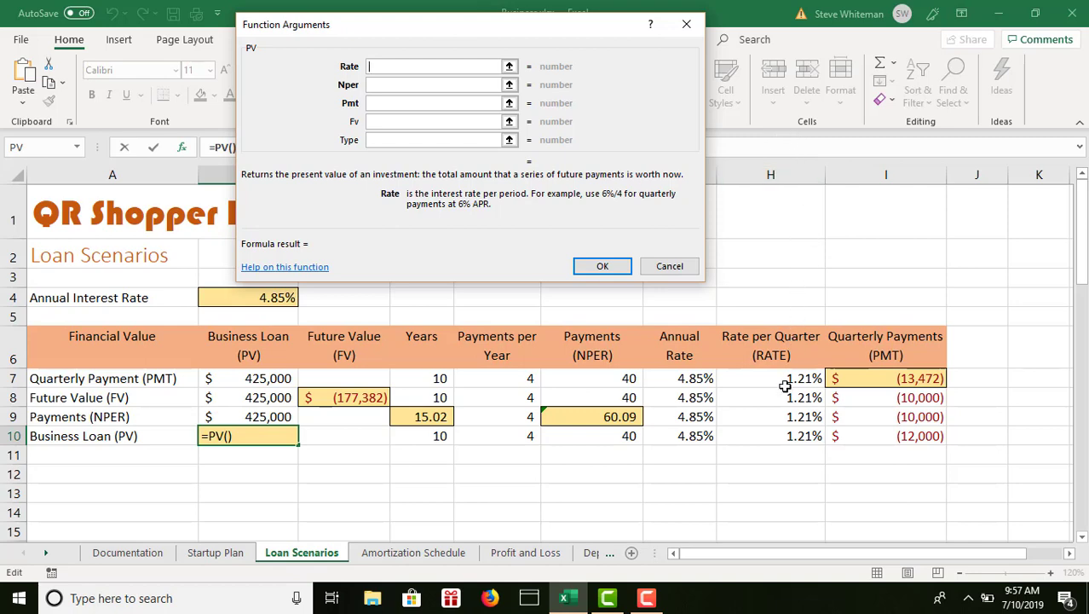
Step: Set the PV arguments to Rate H10, Nper F10 and Pmt I10, and complete the formula
click(788, 435)
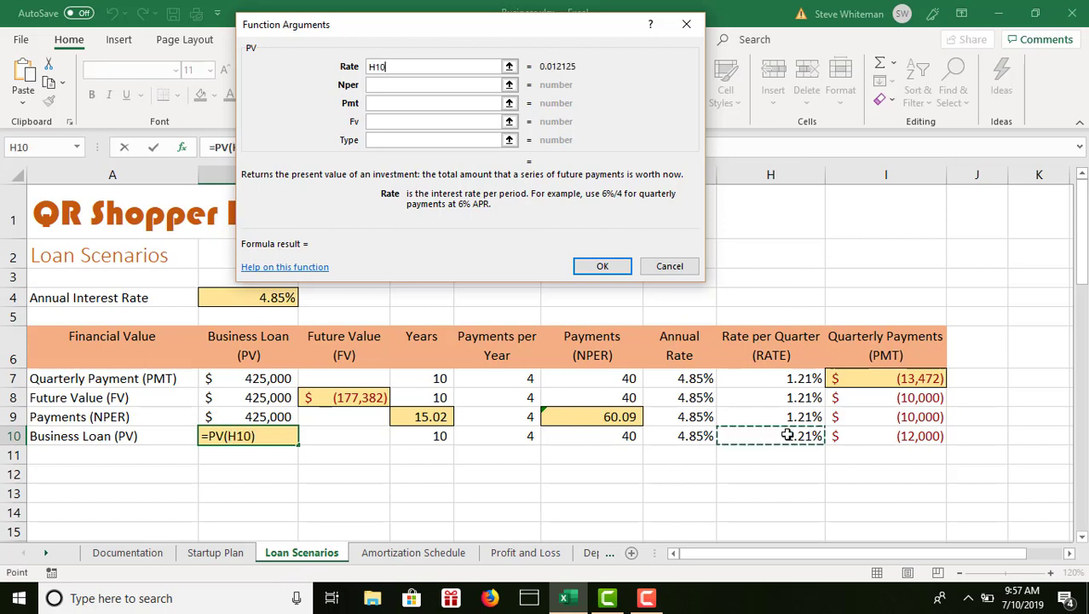
click(392, 85)
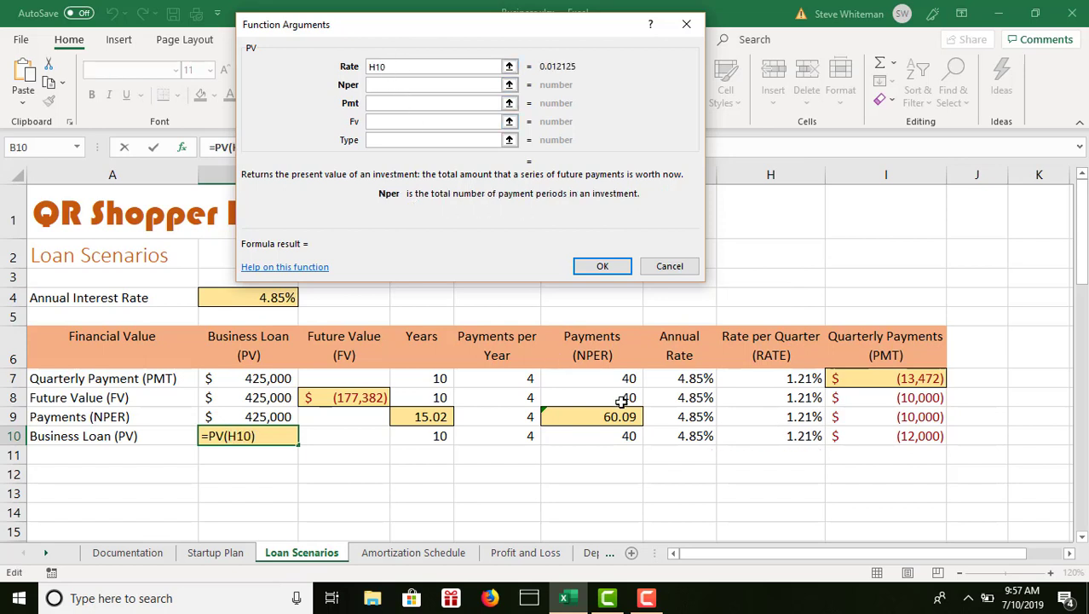
click(593, 438)
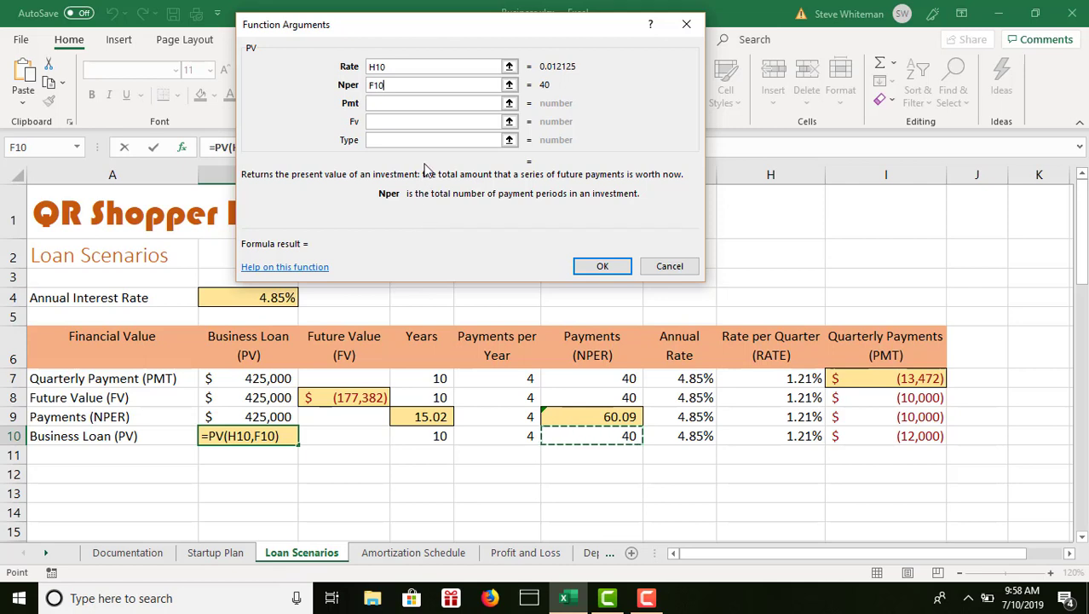
click(406, 103)
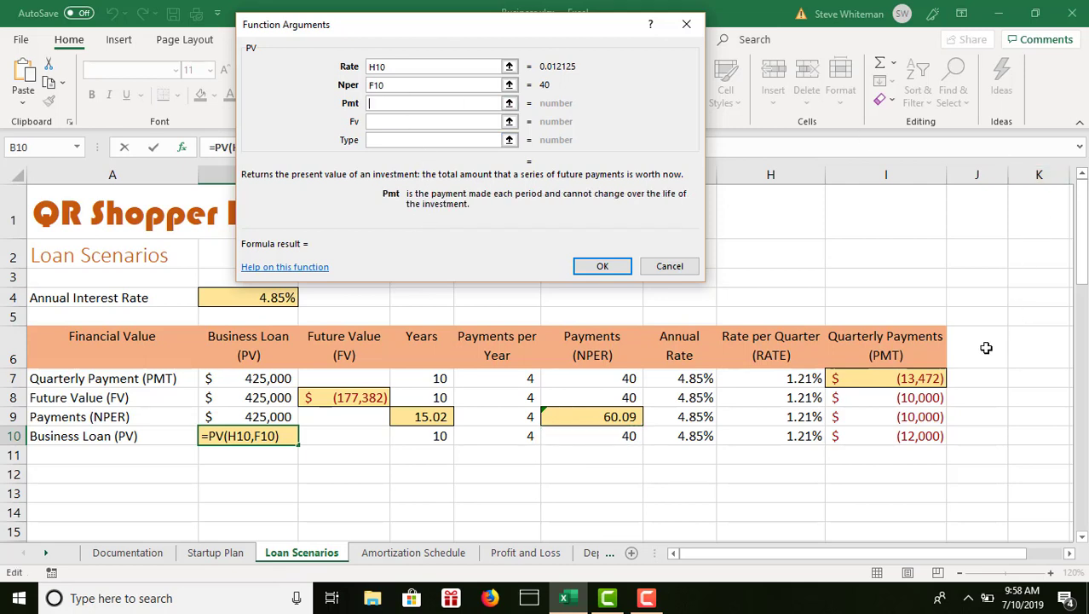
click(921, 436)
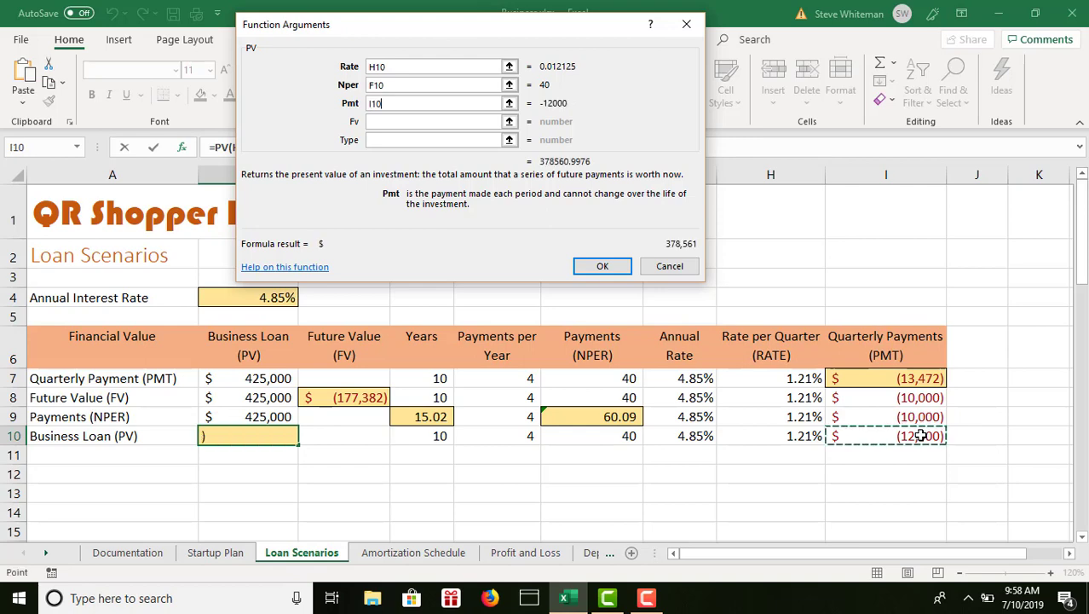
click(603, 267)
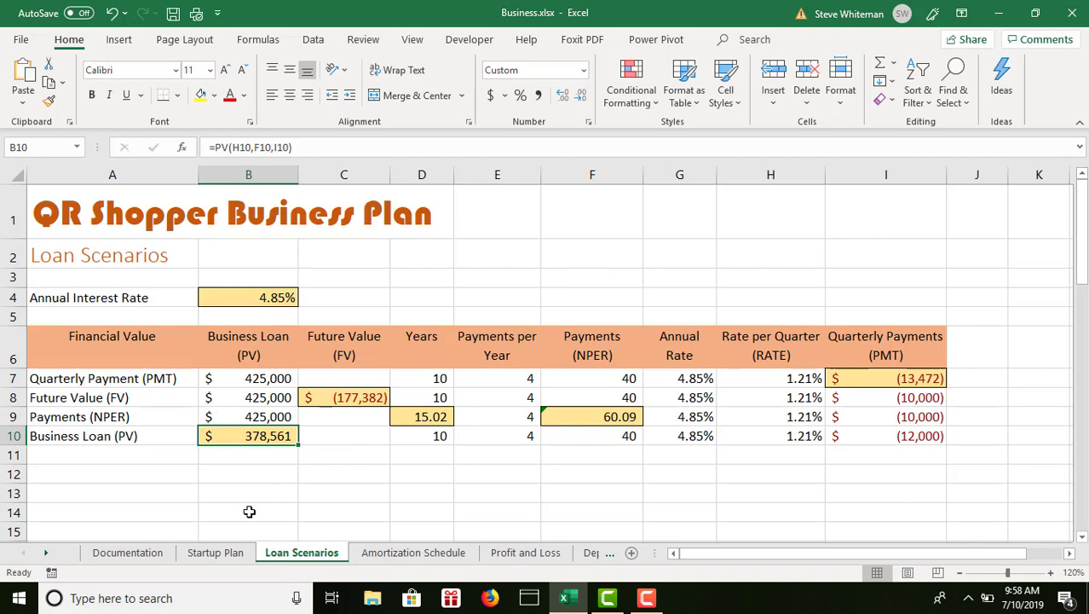
Step: On the Startup Plan sheet, enter 425,000 as the Long-Term Business Loan in B25
click(220, 556)
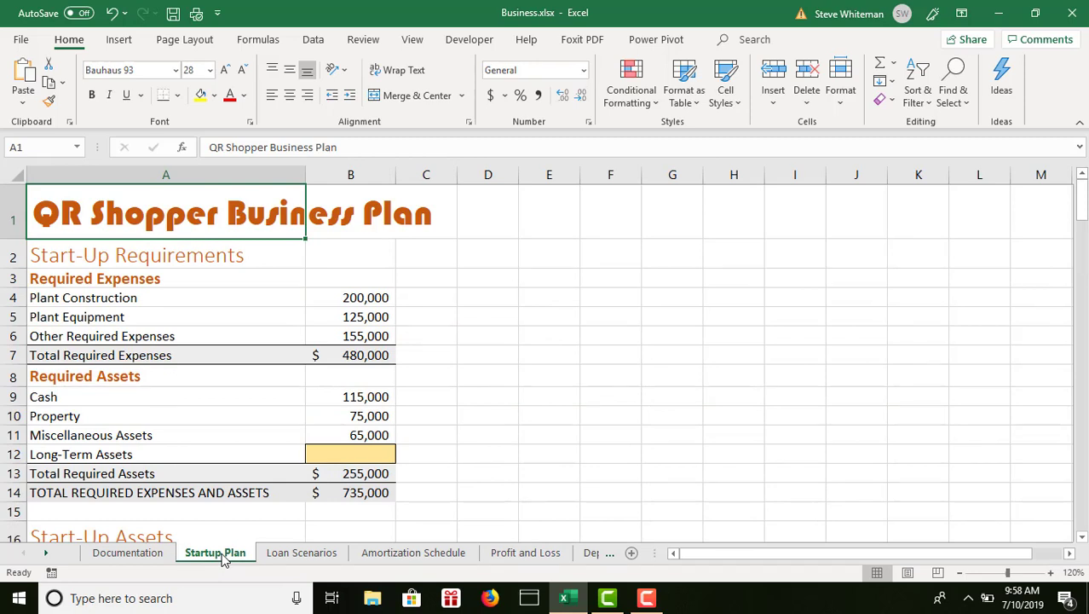
click(1082, 537)
scroll(1082, 537, down, 4)
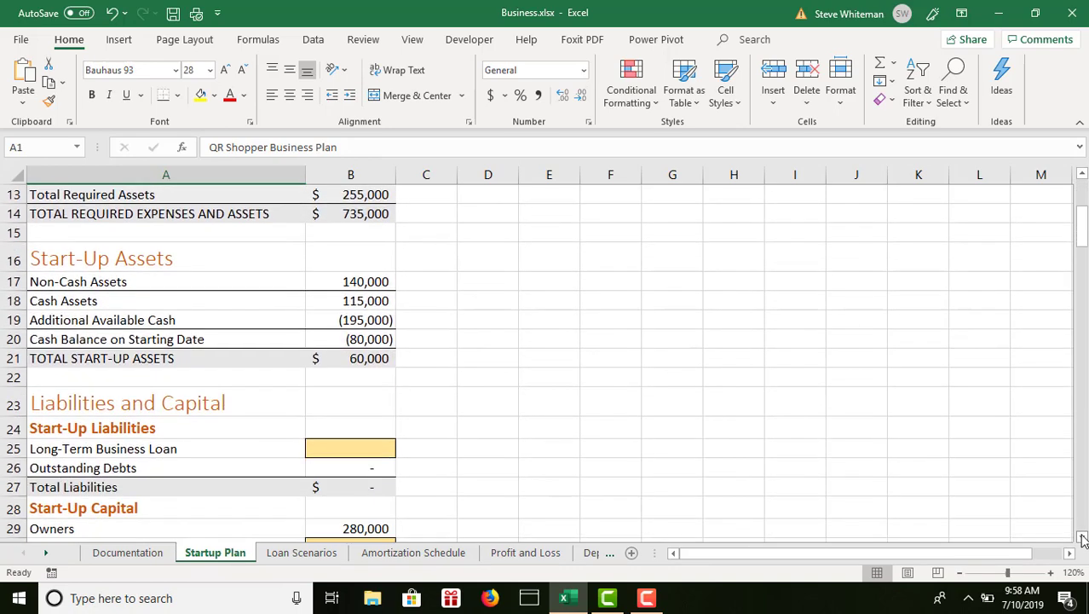
click(360, 450)
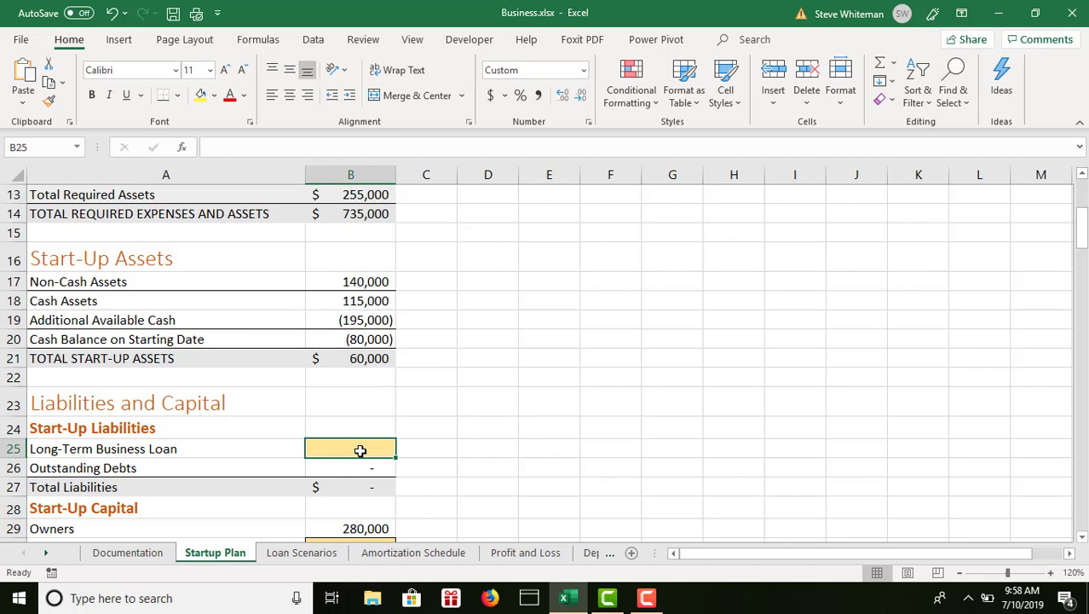
text(42)
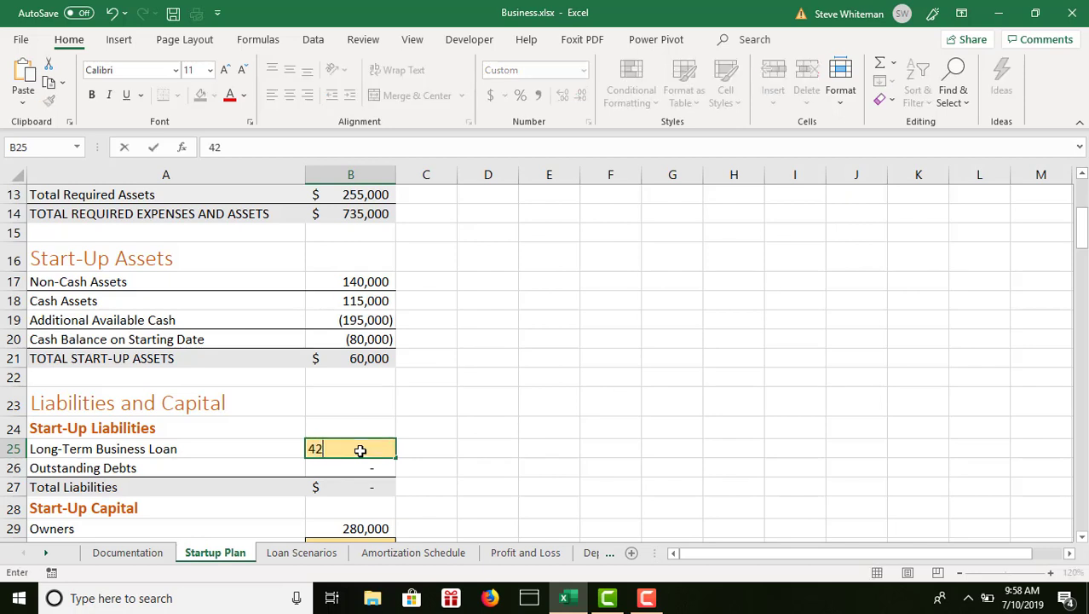
text(5,0000)
key(Return)
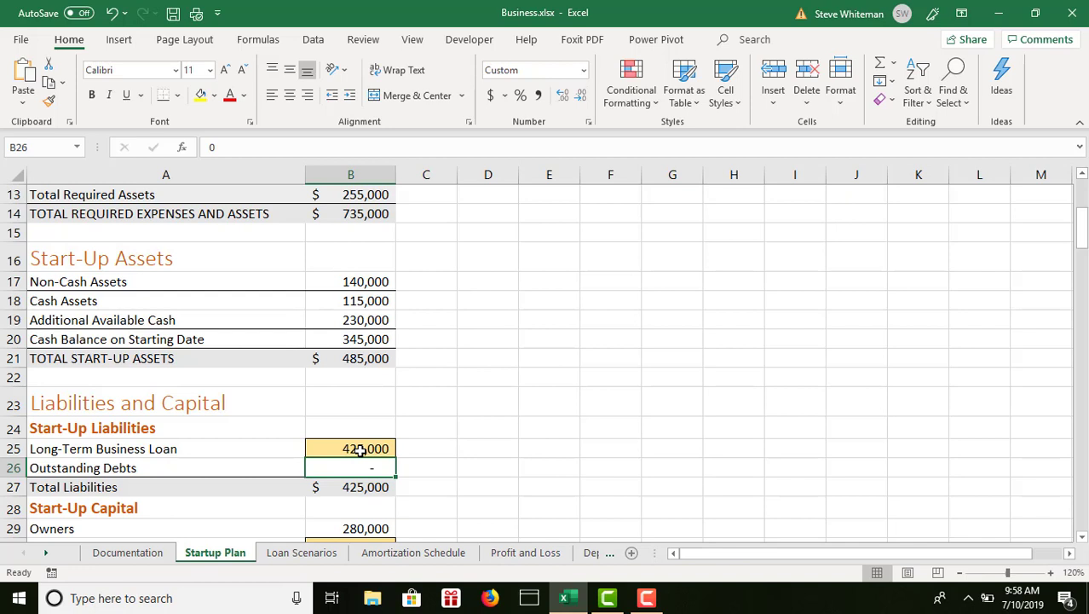
Step: On the Amortization Schedule sheet, enter a loan amount of 425,000 in A5
click(418, 554)
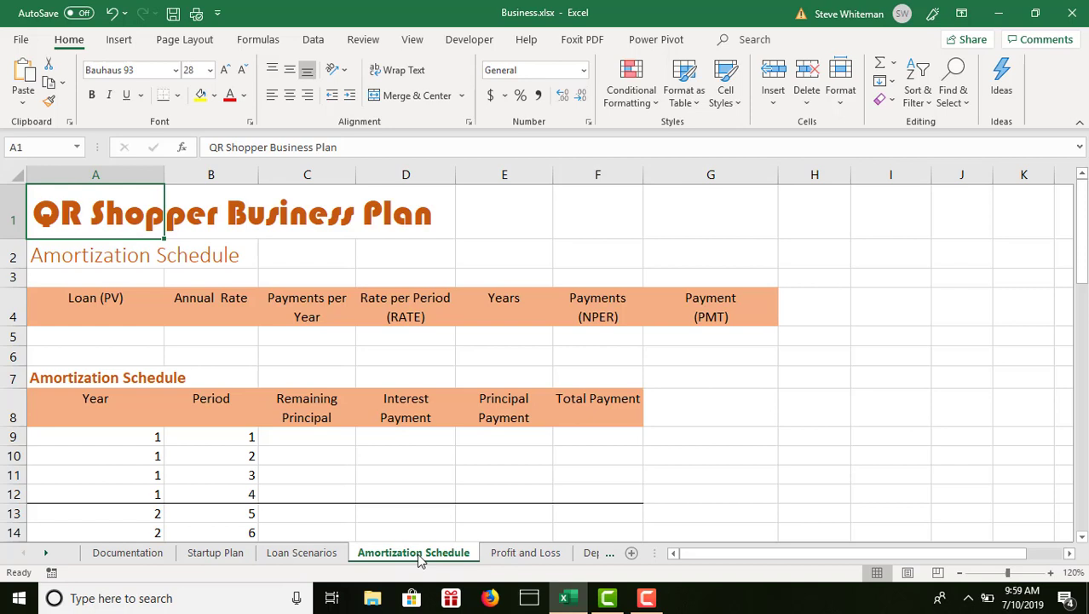
click(123, 336)
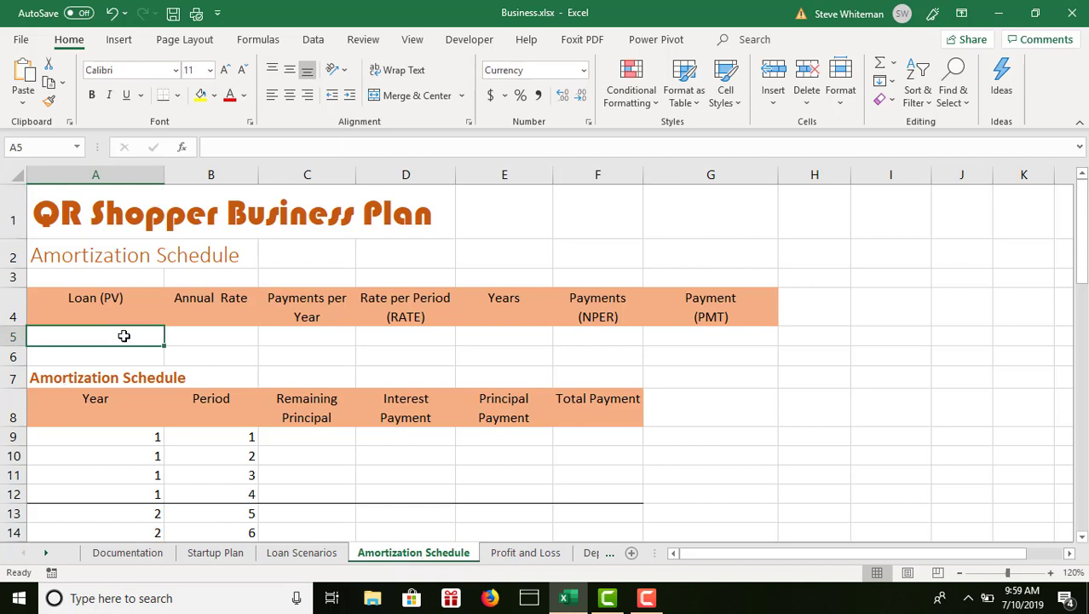
text(425)
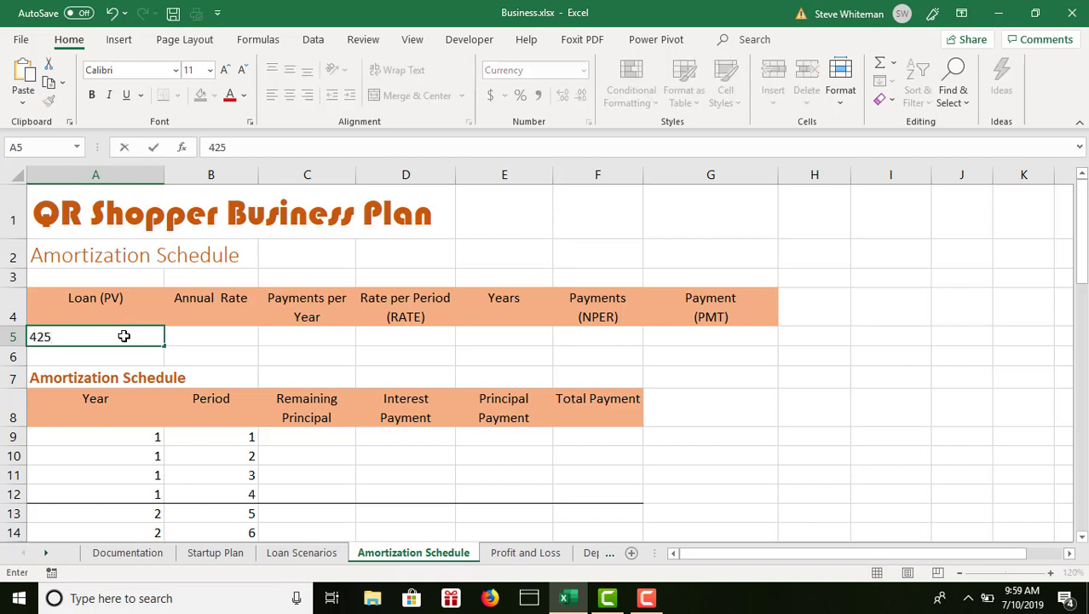
text(,000)
key(Return)
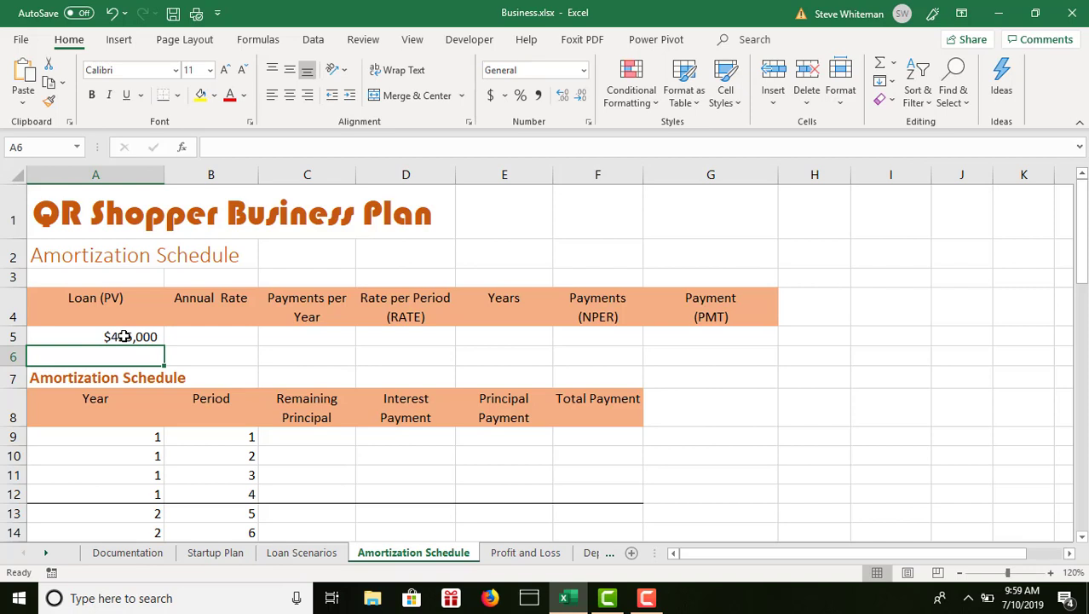
Step: Enter an annual rate of .0485 in B5 and 4 payments per year in C5
click(427, 335)
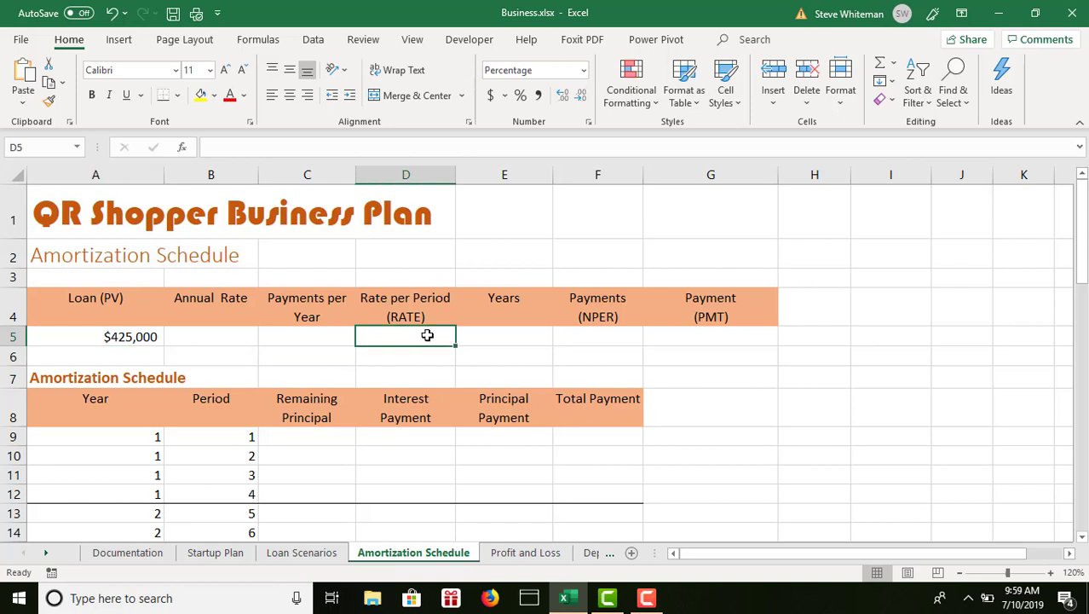
click(231, 327)
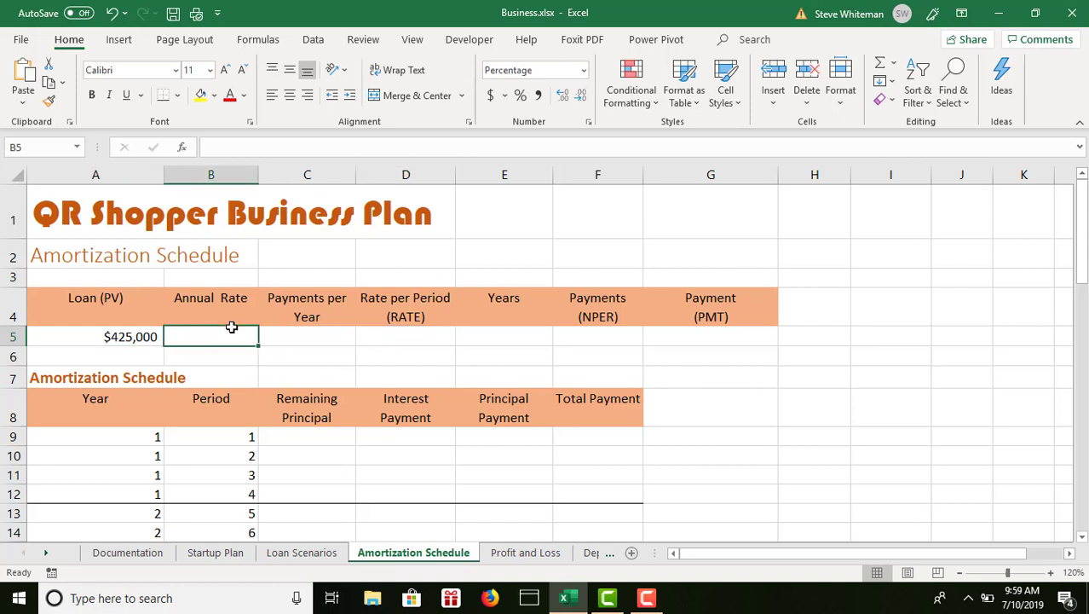
text(.04)
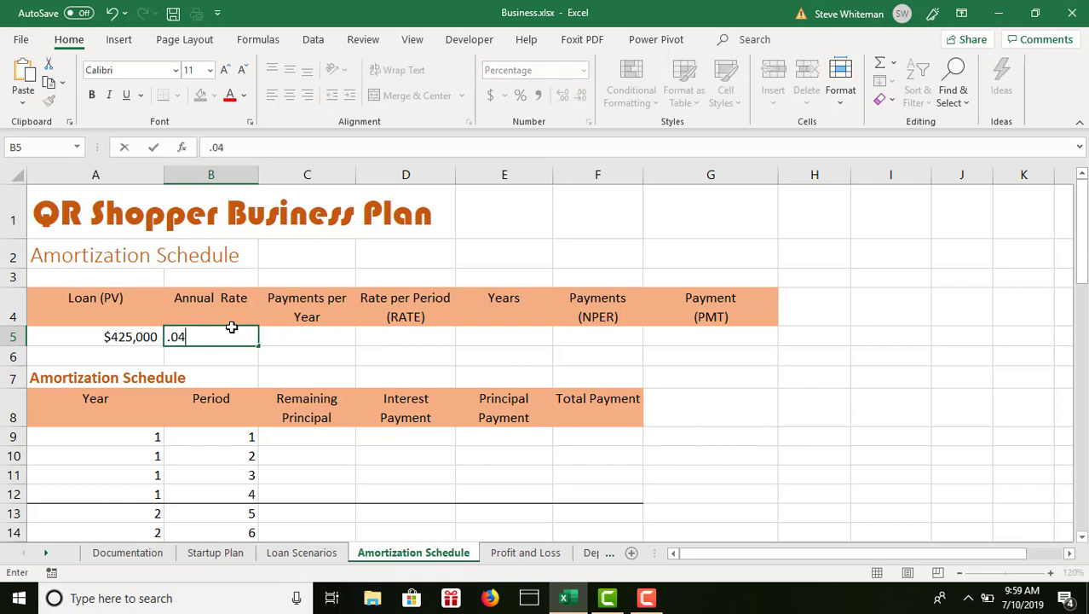
text(85)
key(Return)
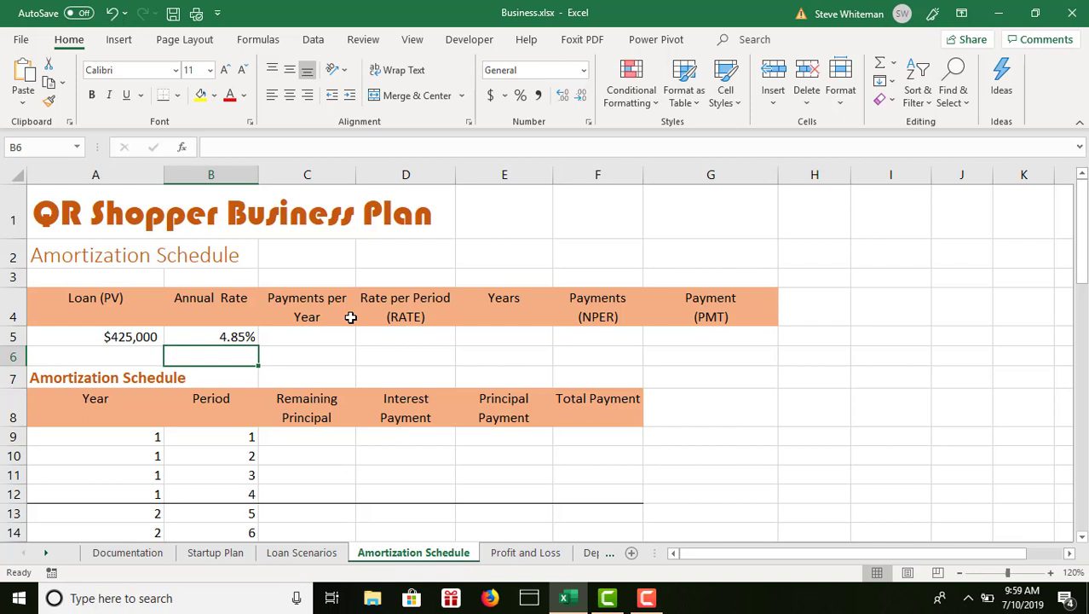
click(315, 339)
text(4)
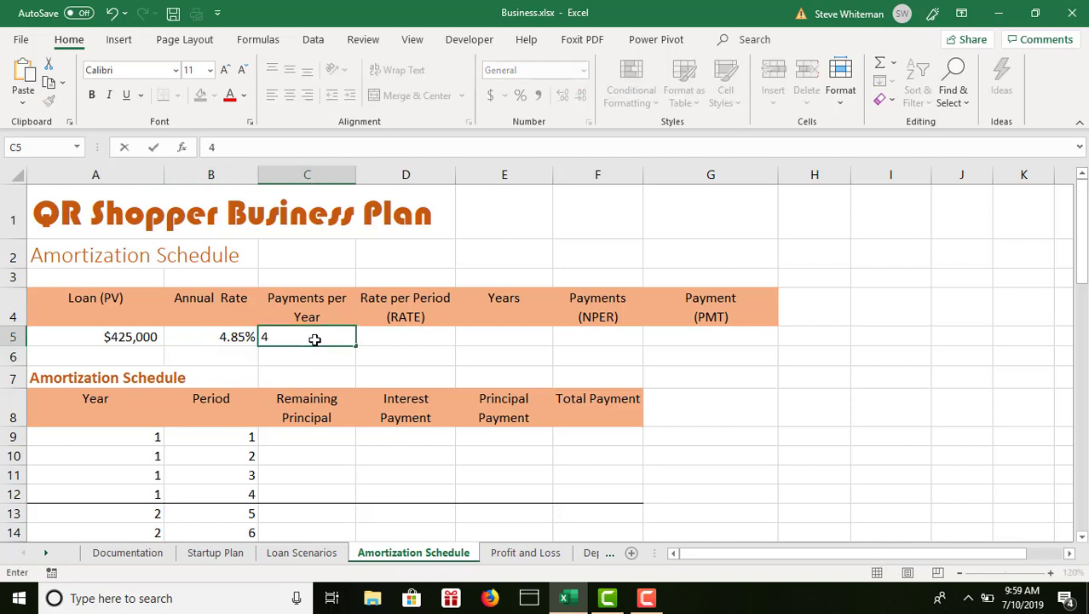
key(Return)
Step: Calculate the rate per period in D5 with the formula =B5/4, and select the Years cell E5
click(402, 338)
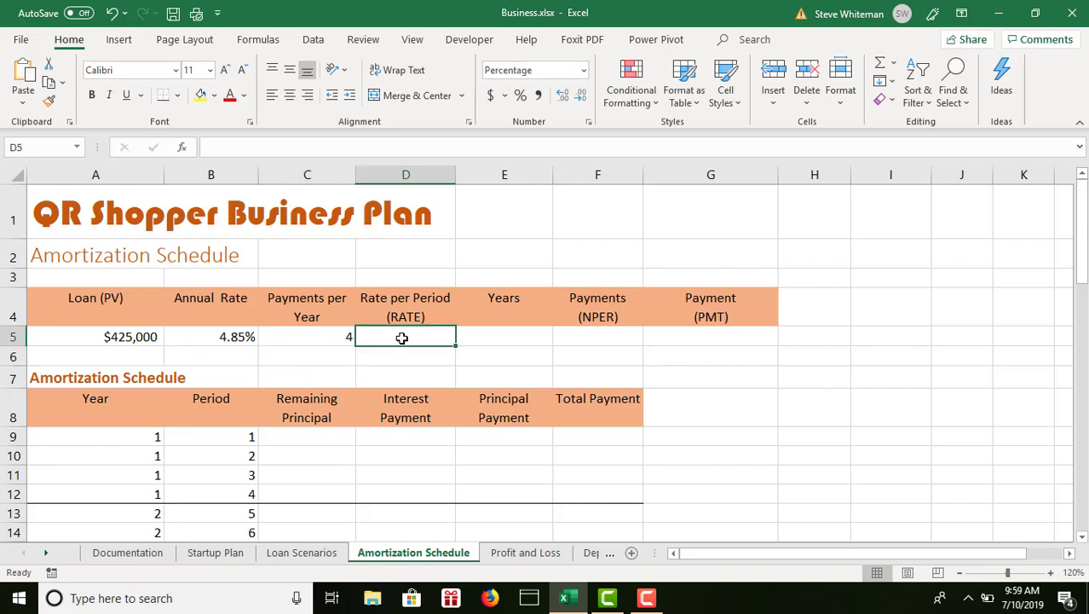
text(=)
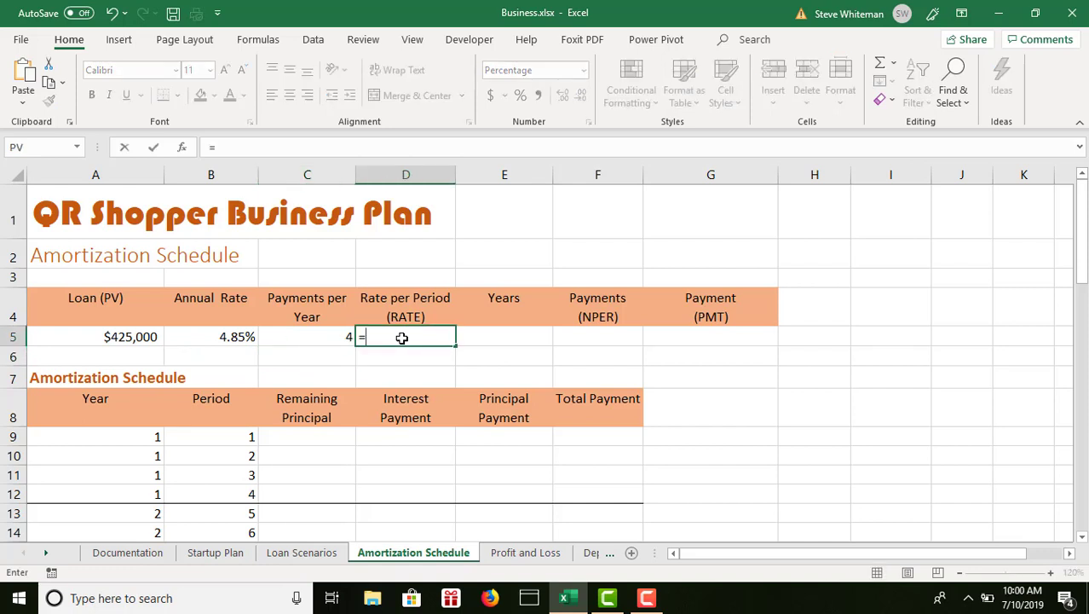
click(237, 337)
text(/4)
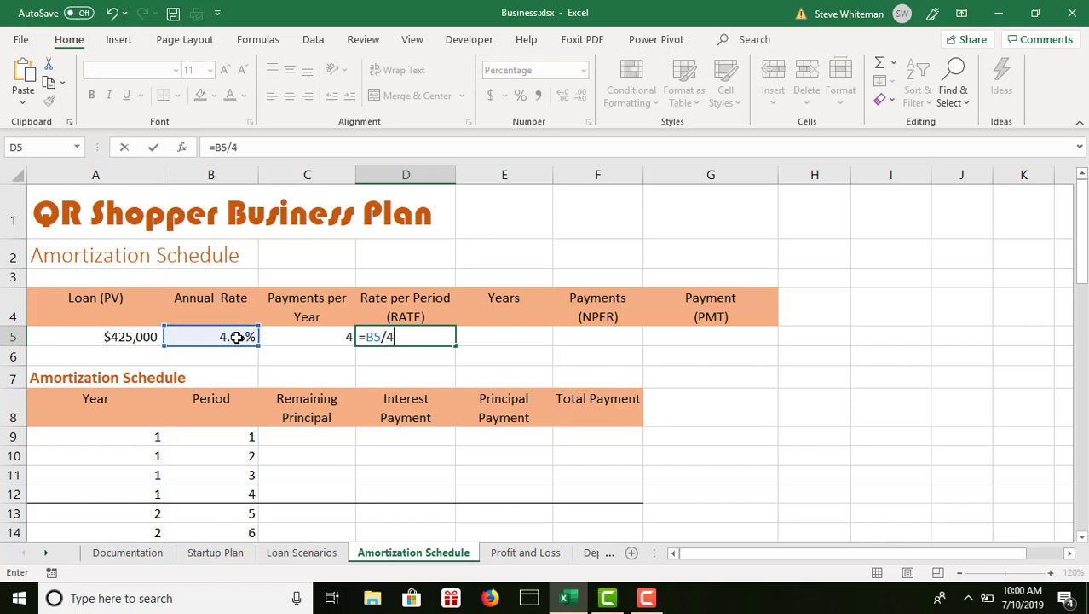
key(Return)
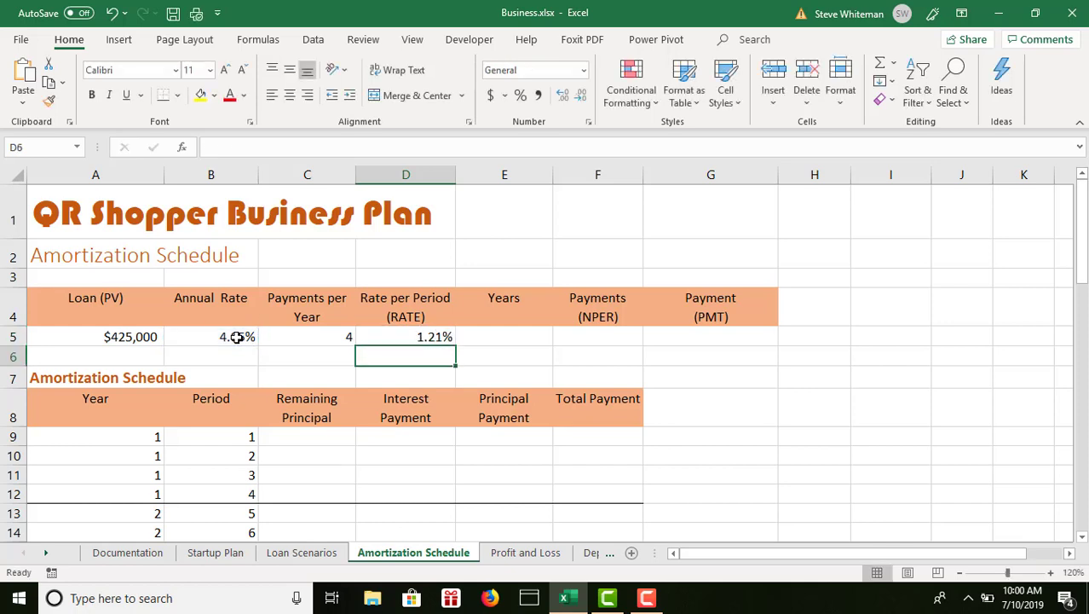
key(Up)
key(Right)
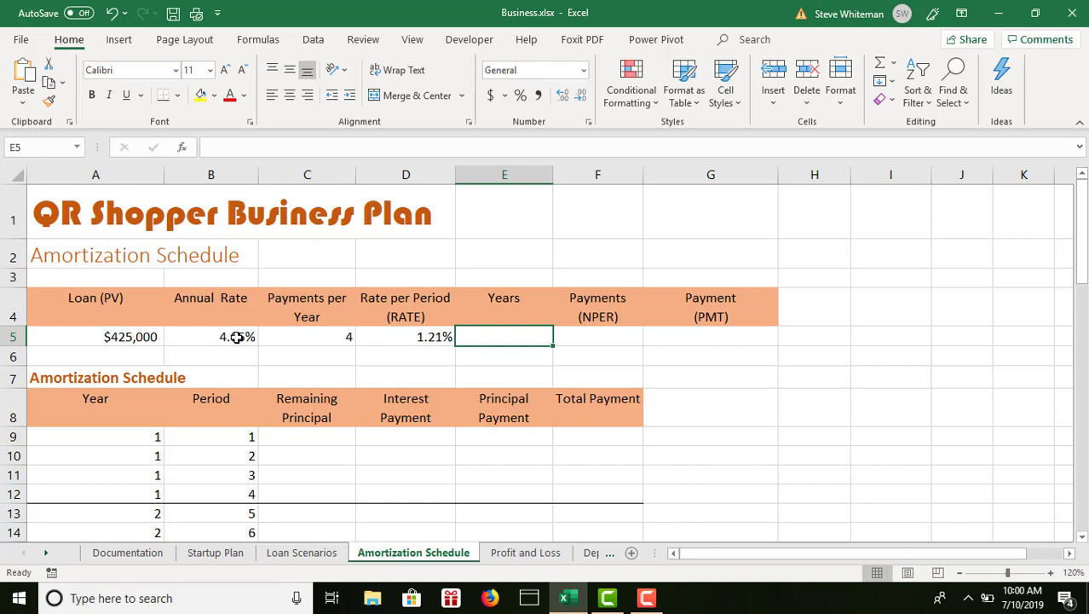
Step: Enter 10 as the loan's number of years in E5
text(10)
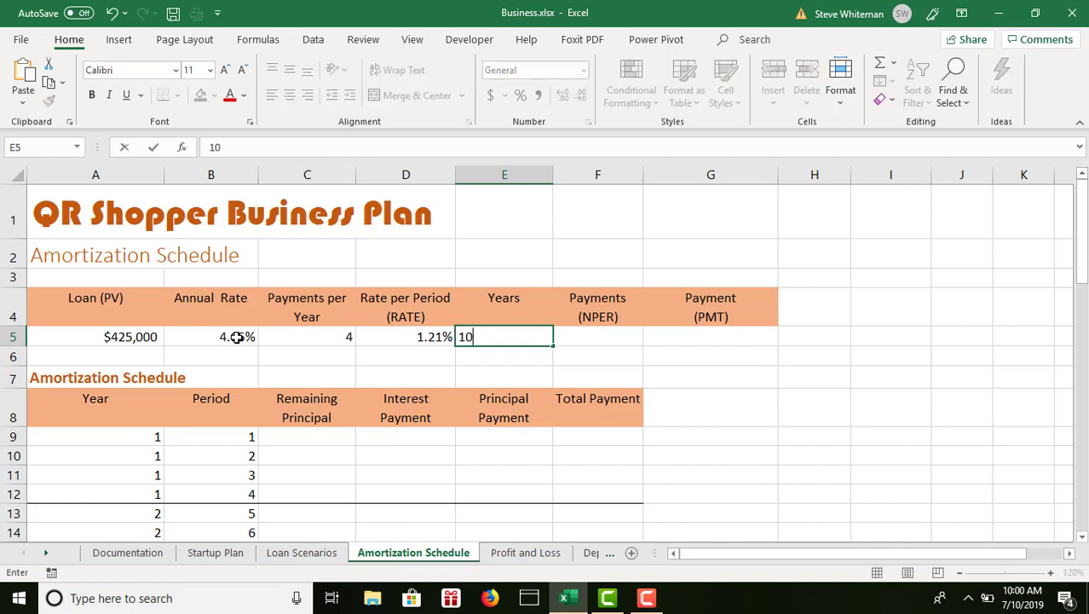
key(Return)
key(Up)
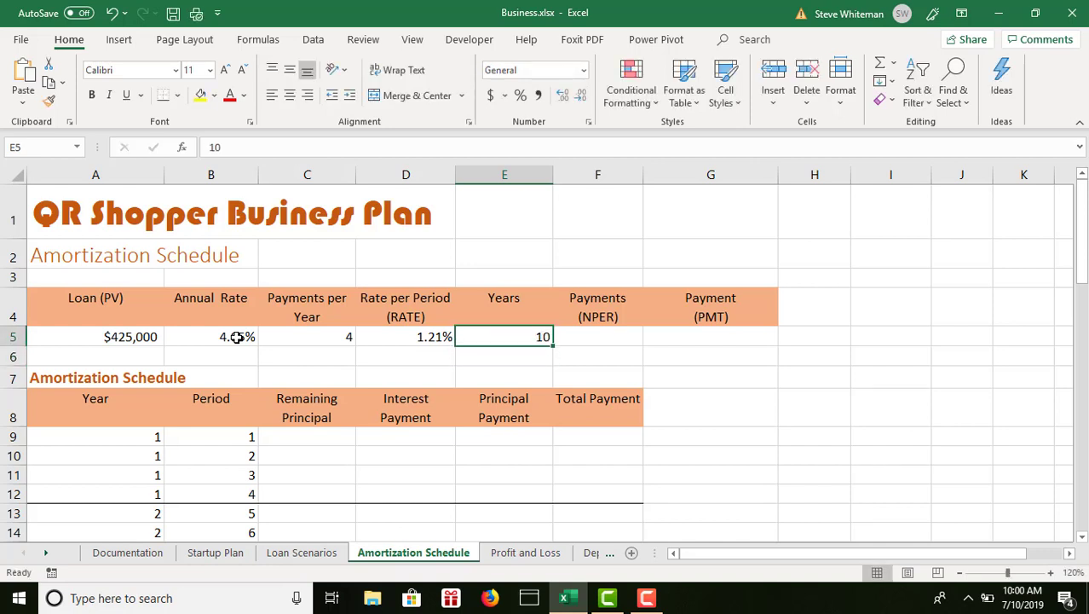
Step: Calculate the total number of payments in F5 with the formula =C5*E5
key(Right)
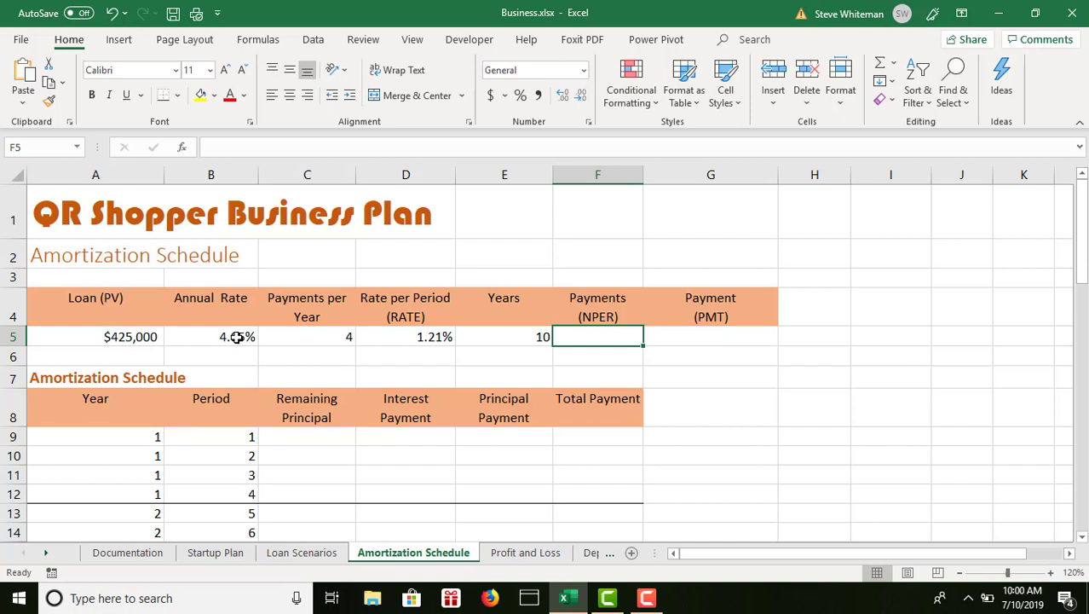
text(=)
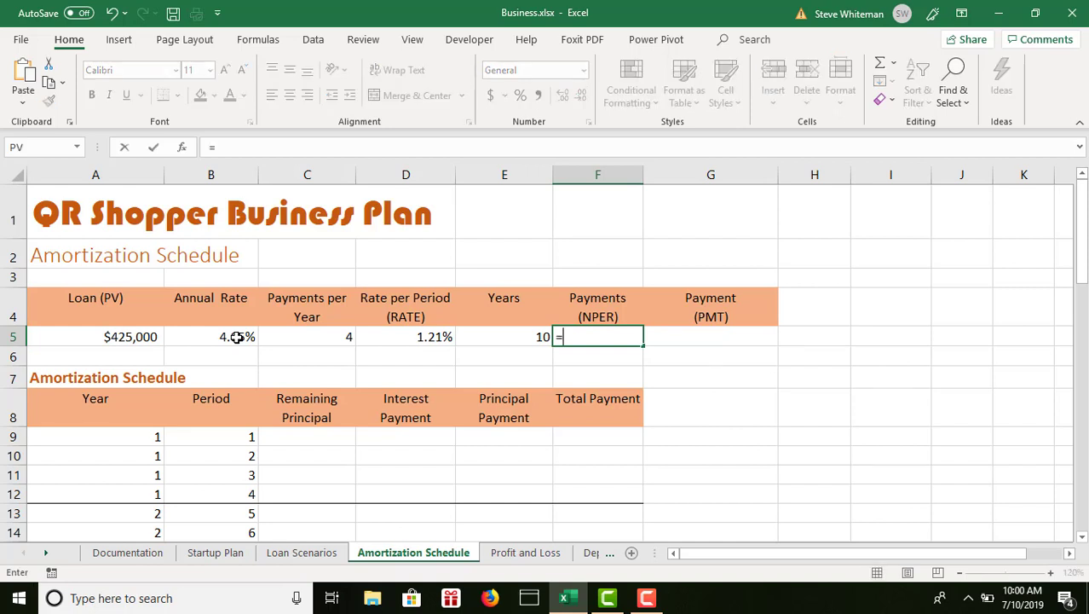
click(306, 335)
text(*)
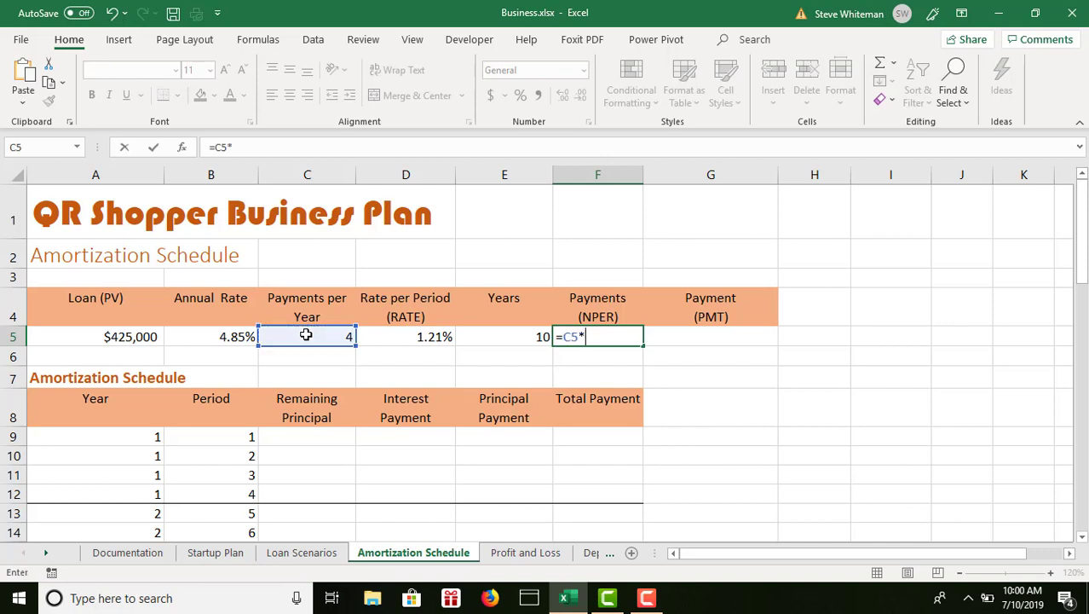
click(484, 335)
key(Return)
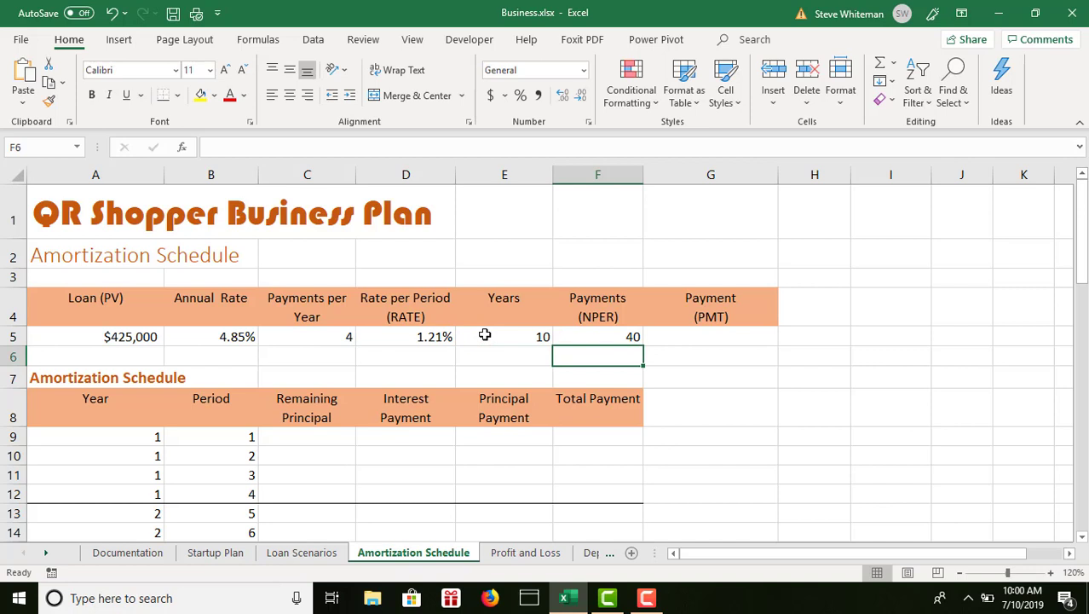
Step: Insert the financial function PMT in the Payment cell G5
key(Up)
key(Right)
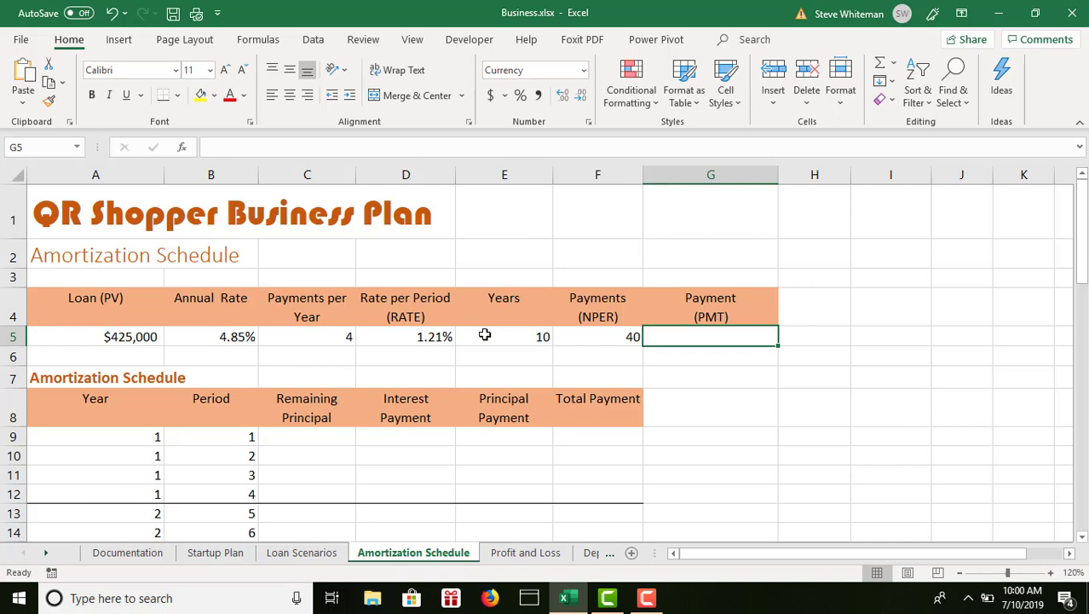
click(181, 149)
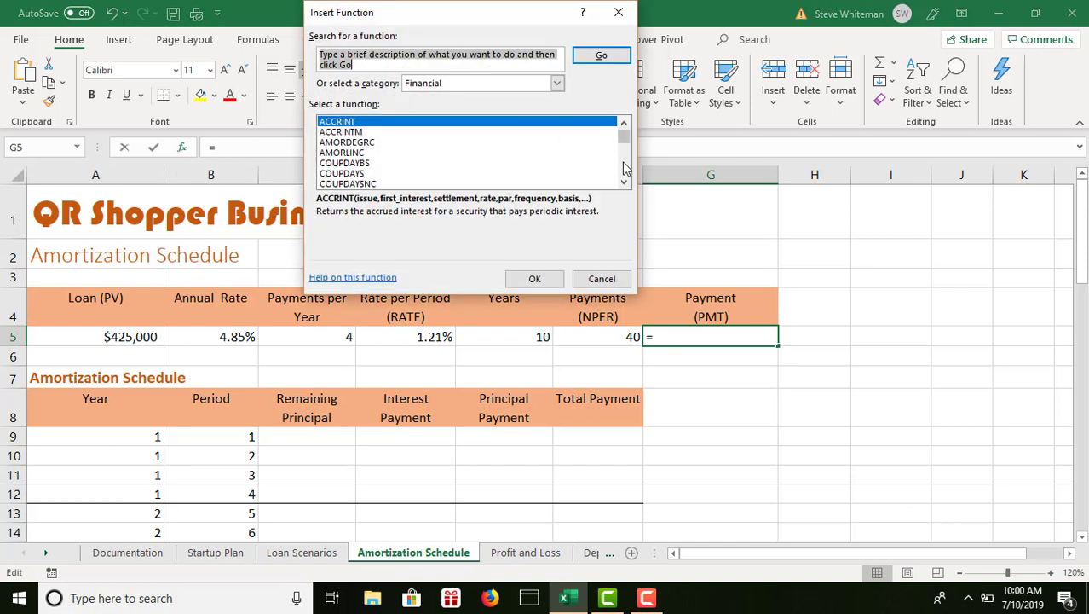
scroll(627, 162, down, 8)
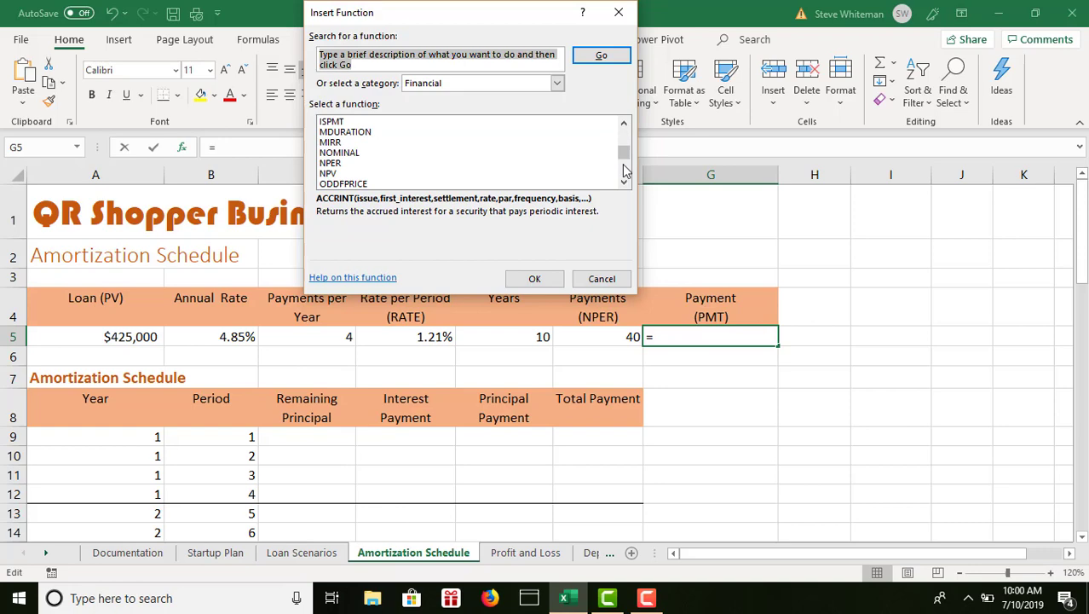
scroll(625, 166, down, 2)
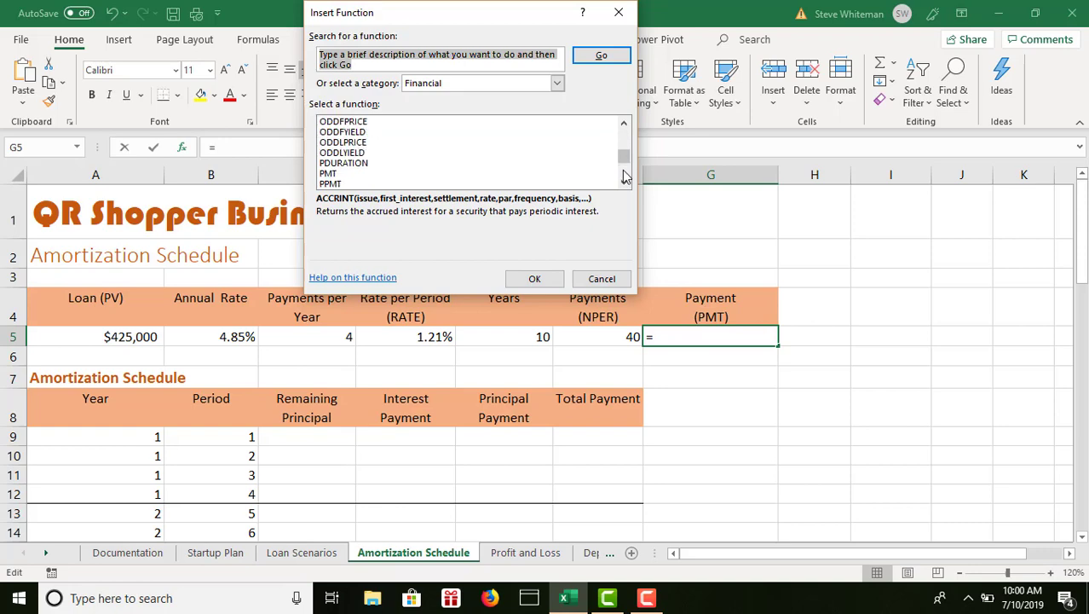
click(332, 174)
click(537, 279)
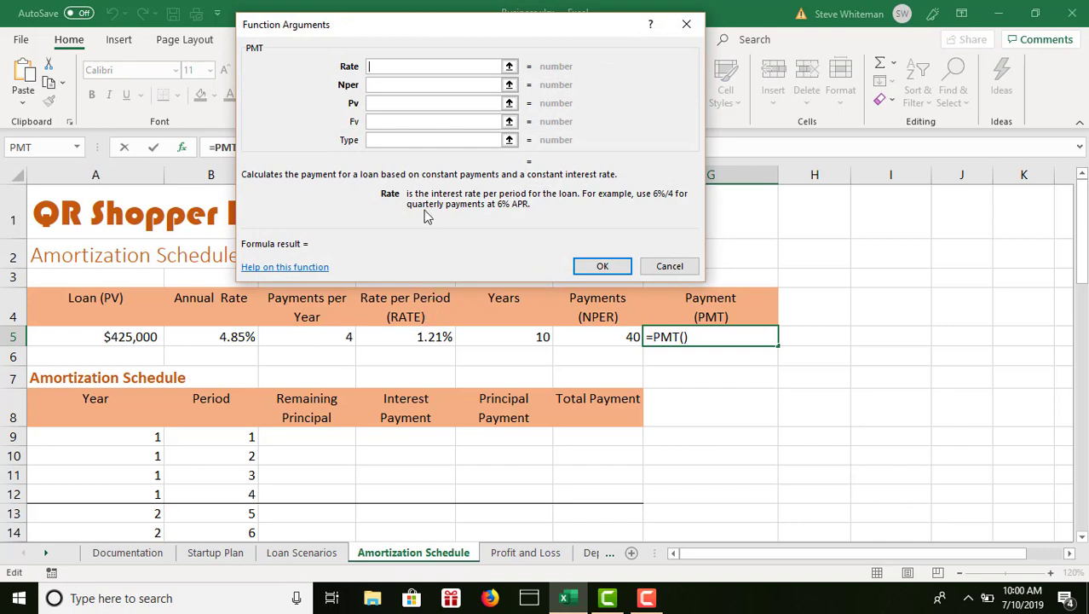
Step: Complete the PMT function with Rate D5, Nper F5 and Pv A5
click(413, 336)
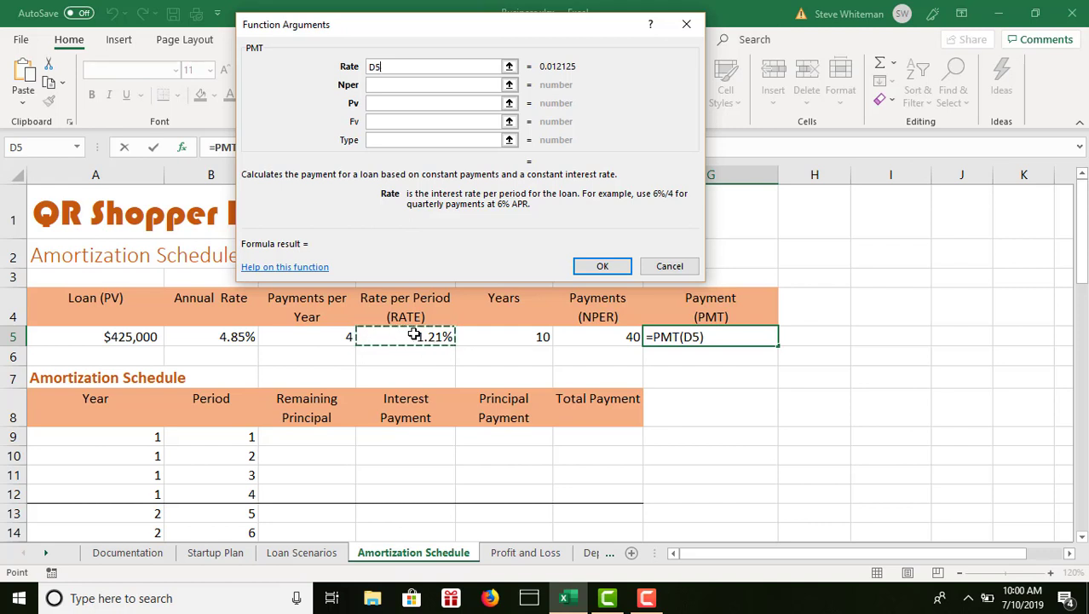
click(413, 86)
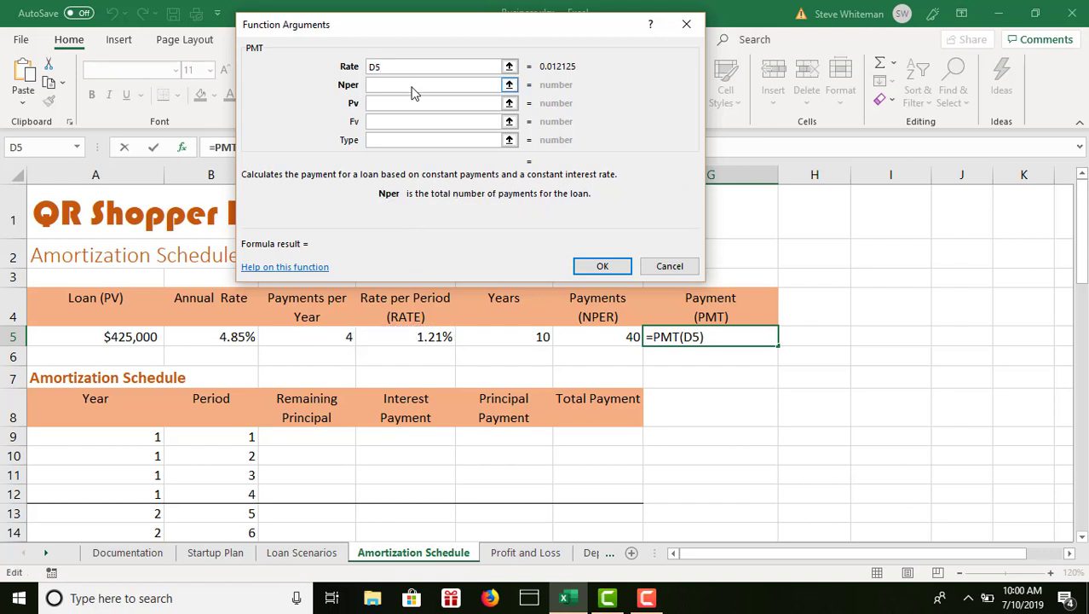
click(620, 337)
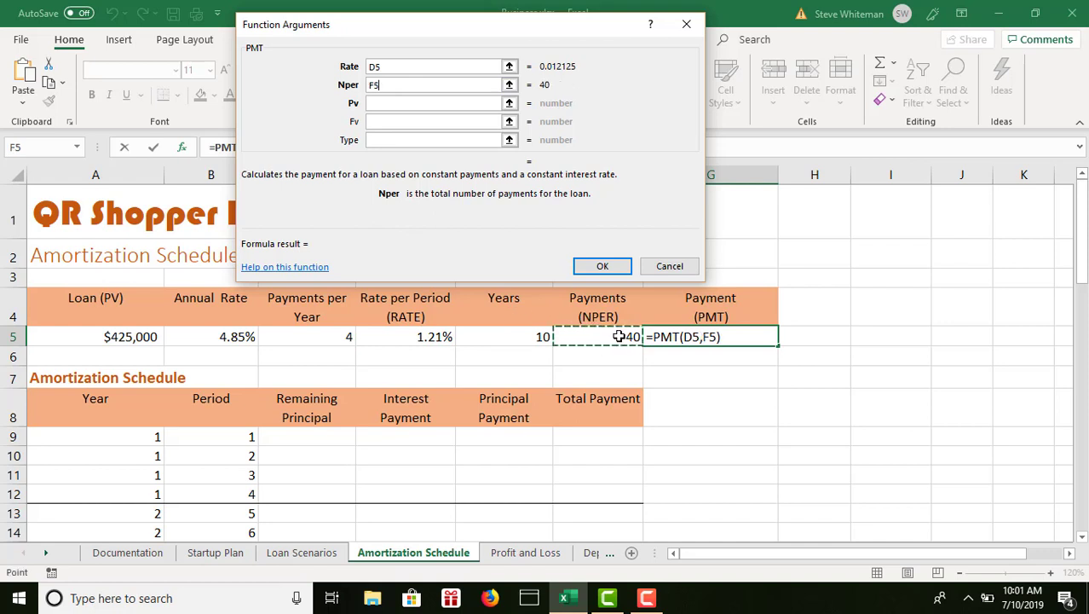
click(421, 103)
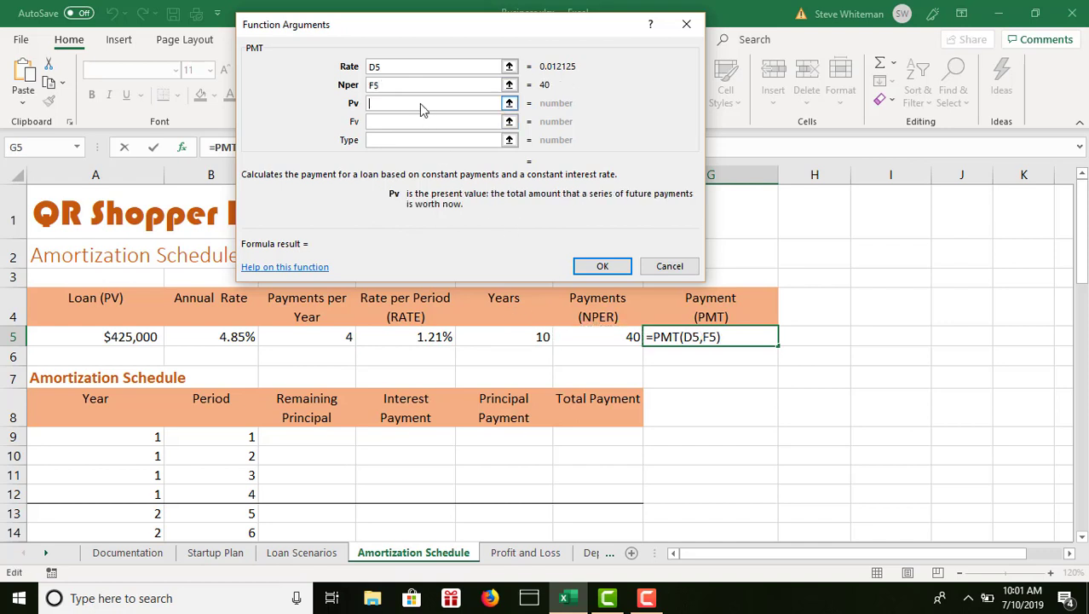
click(105, 336)
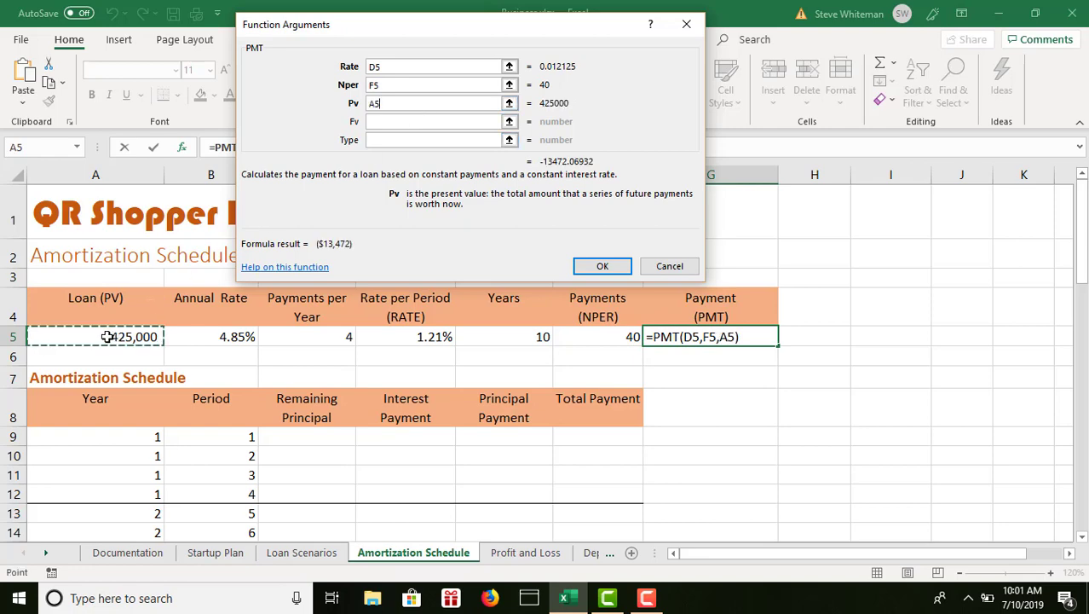
click(594, 266)
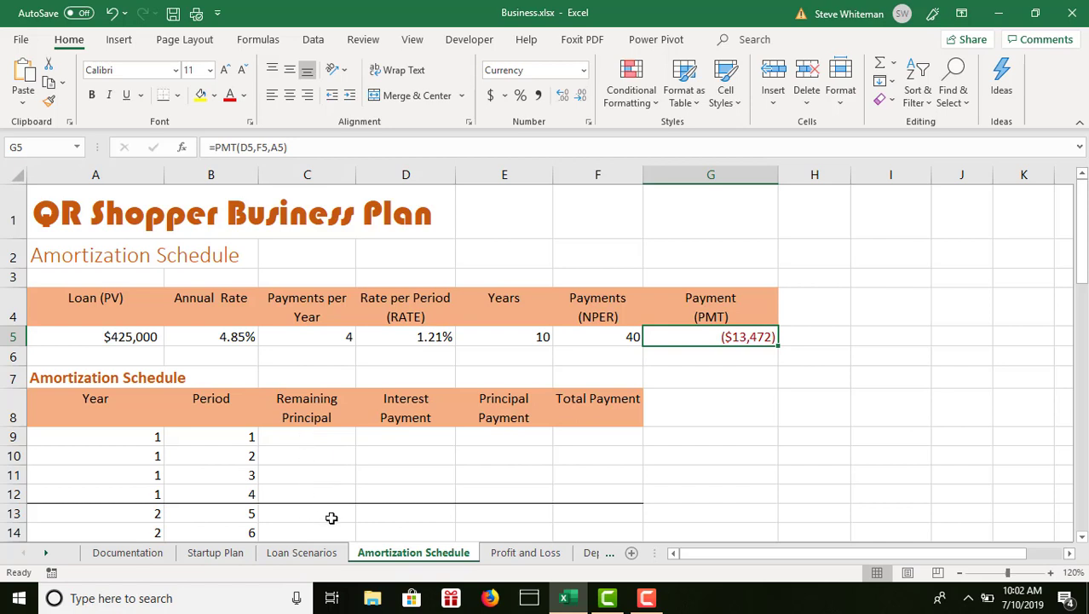
Step: Insert the financial function PPMT in E9, the first period's Principal Payment cell
click(512, 440)
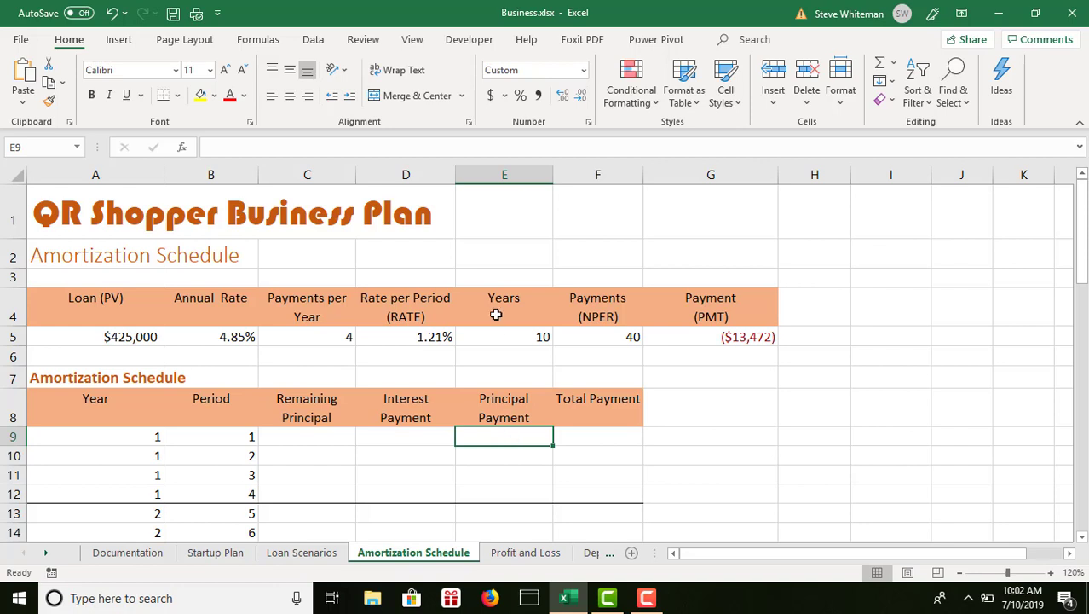
click(182, 147)
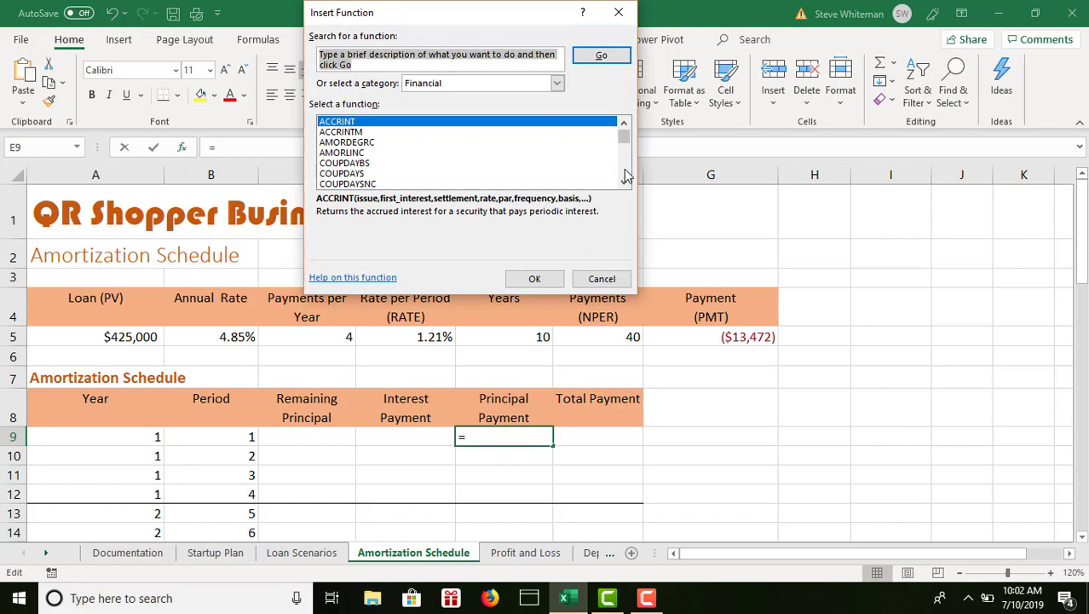
scroll(625, 175, down, 4)
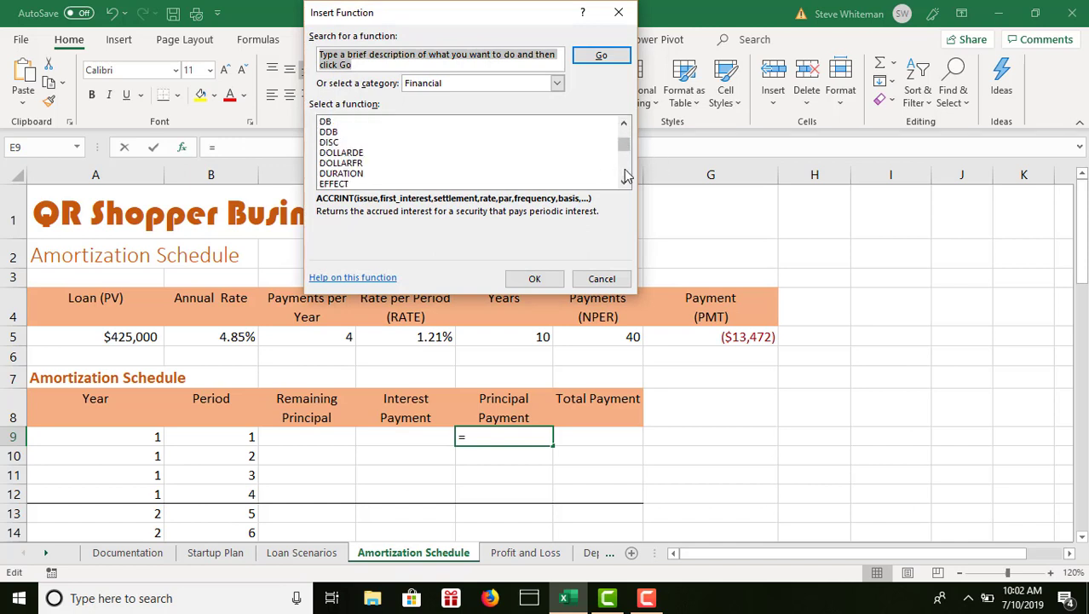
scroll(625, 175, down, 6)
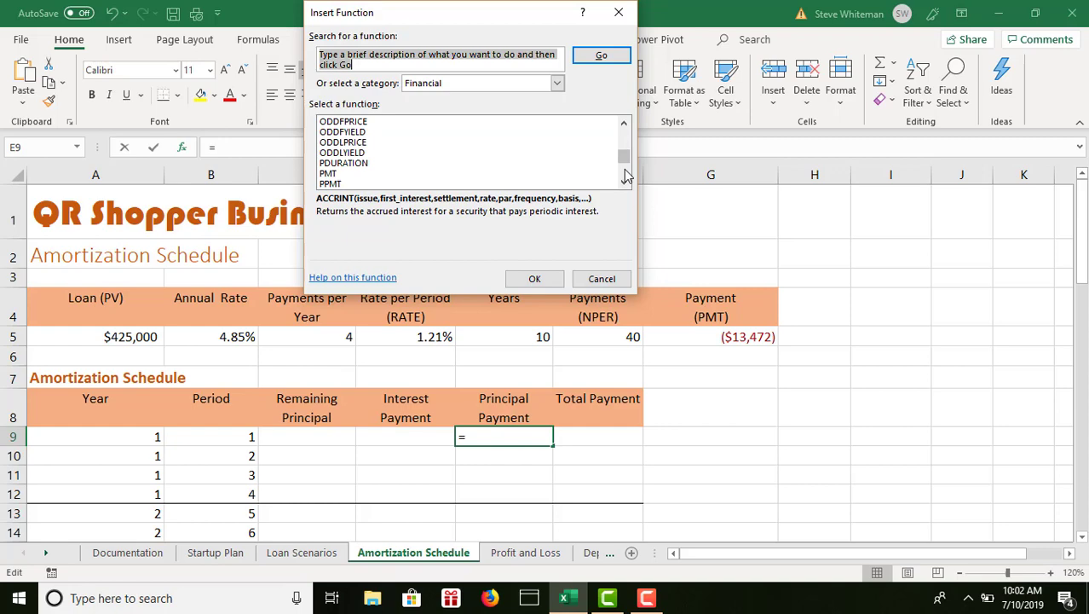
click(318, 187)
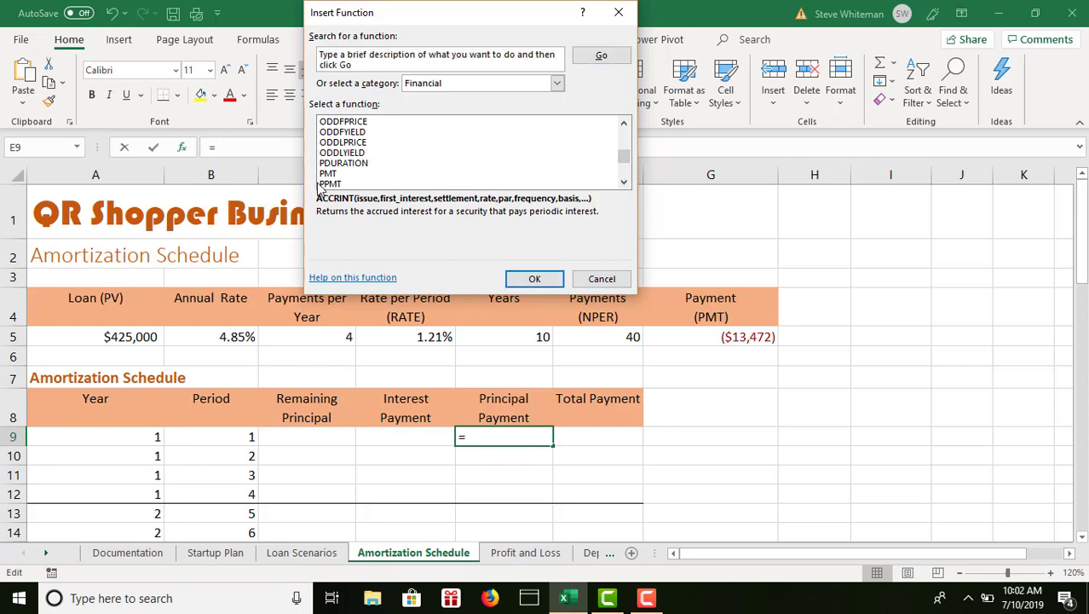
click(330, 184)
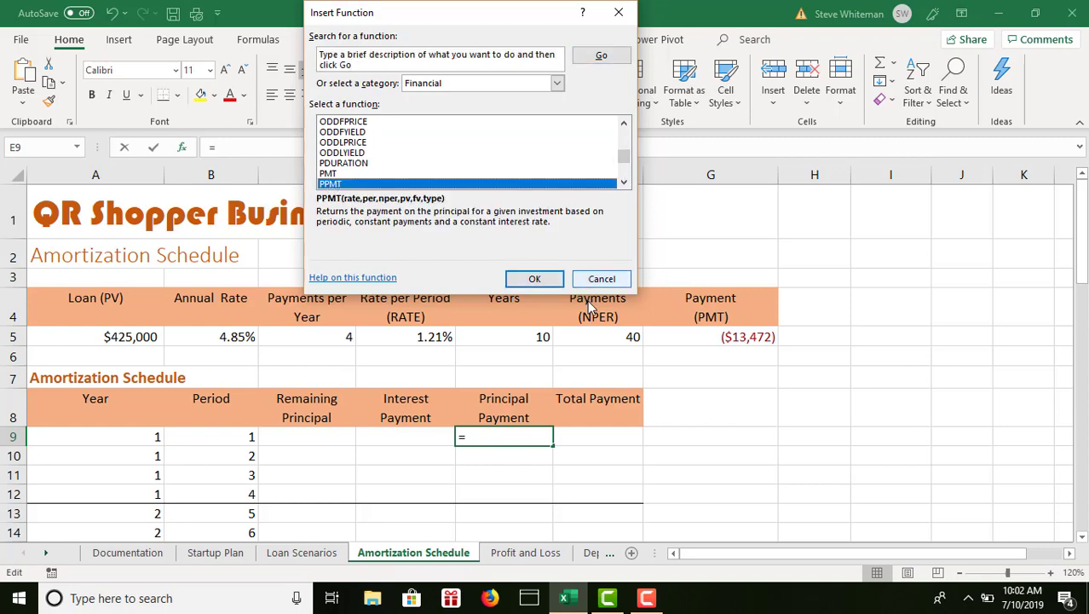
click(533, 281)
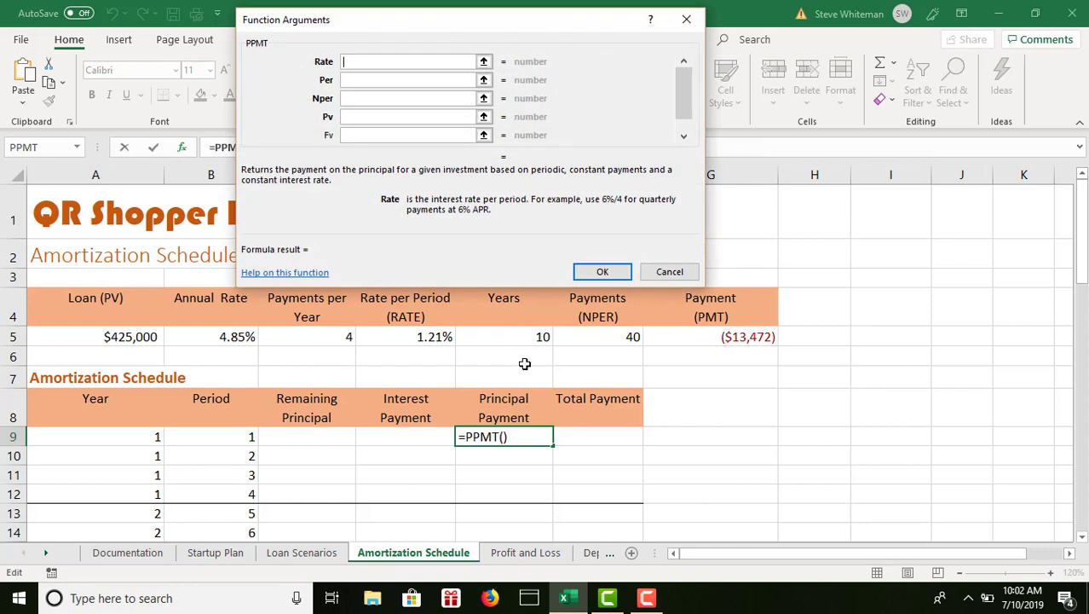
Step: Set the PPMT Rate argument to the absolute reference $D$5 and the Per argument to B9
click(420, 337)
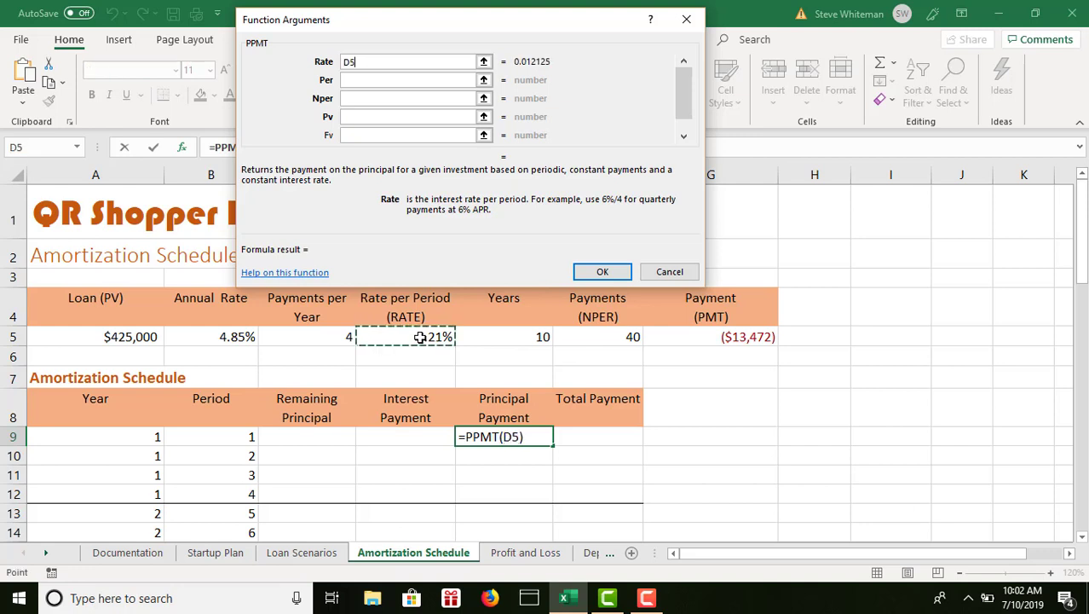
click(351, 61)
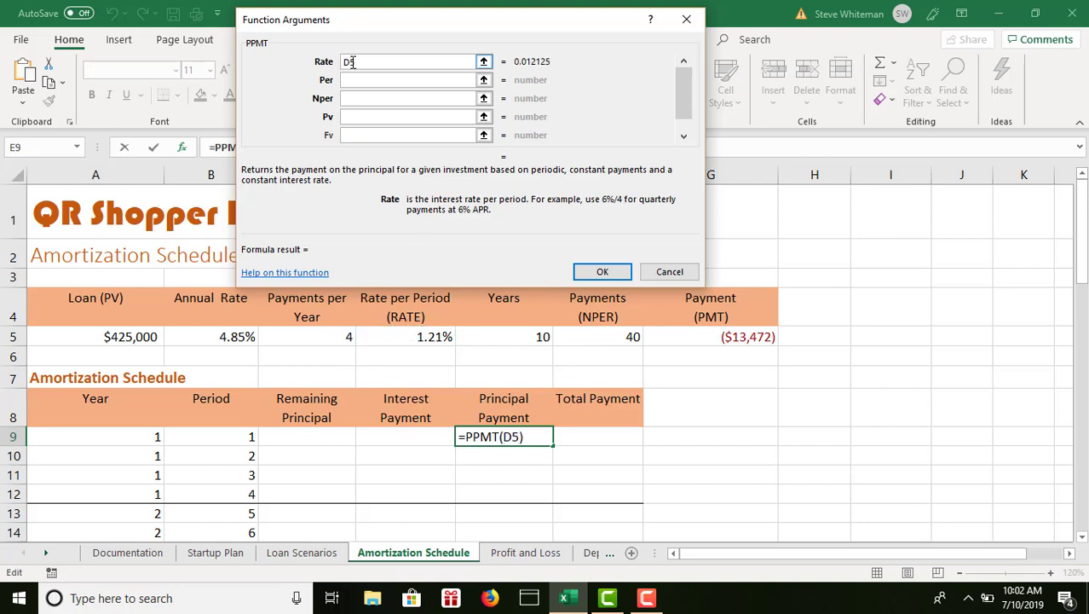
text($D)
text($)
click(384, 80)
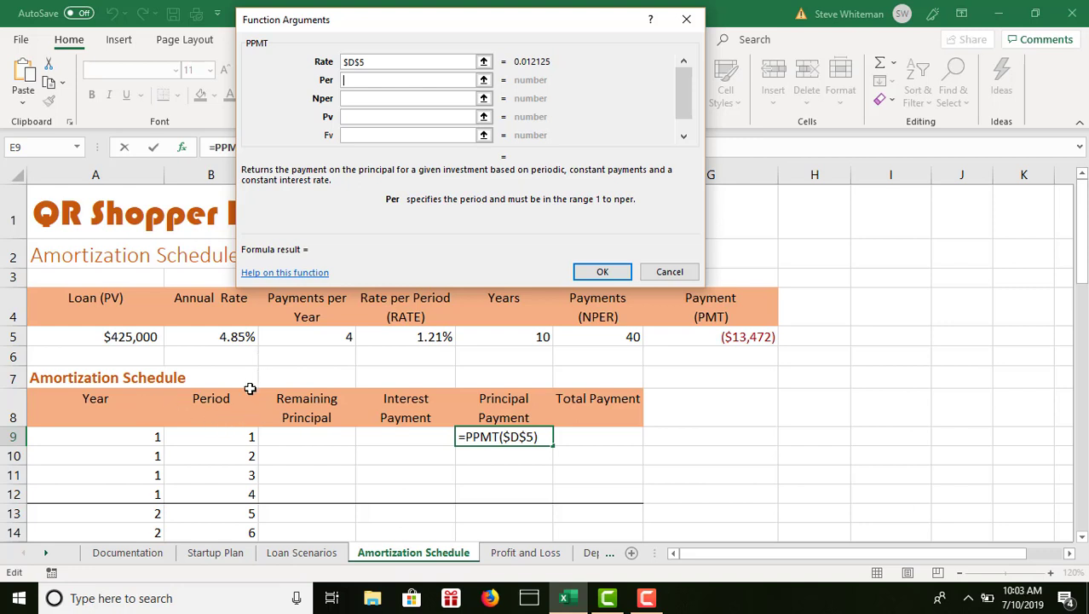
click(239, 438)
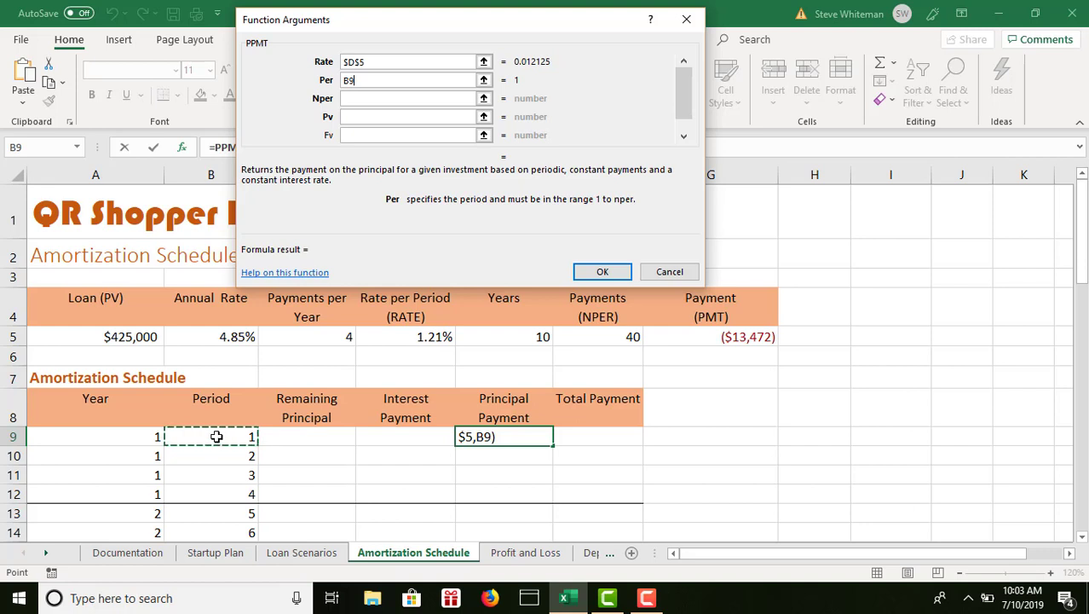
Step: Set the PPMT Nper argument to the absolute reference $F$5
click(372, 99)
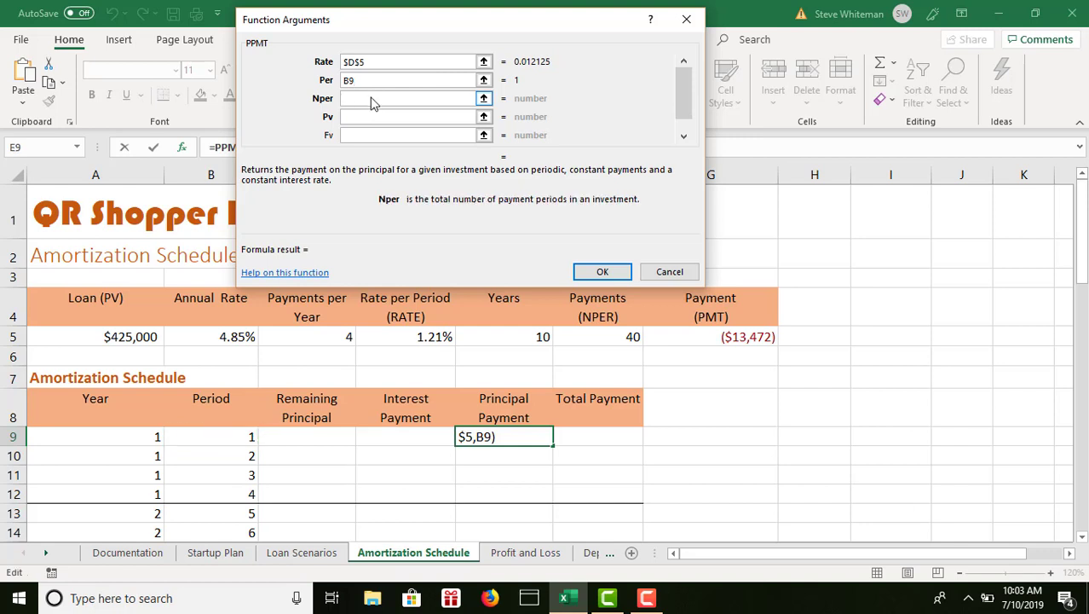
click(603, 338)
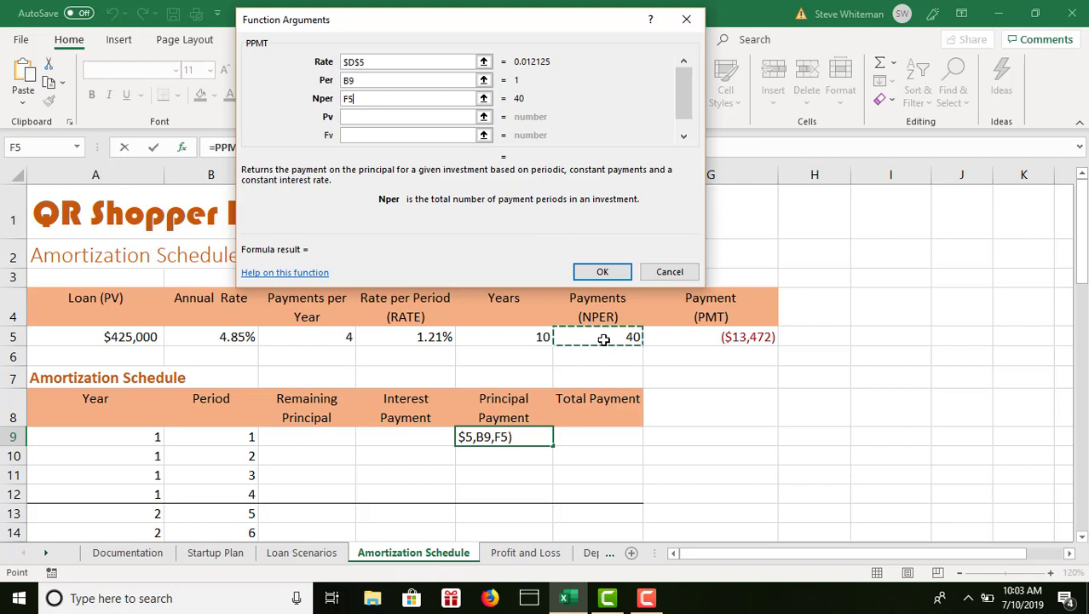
click(351, 98)
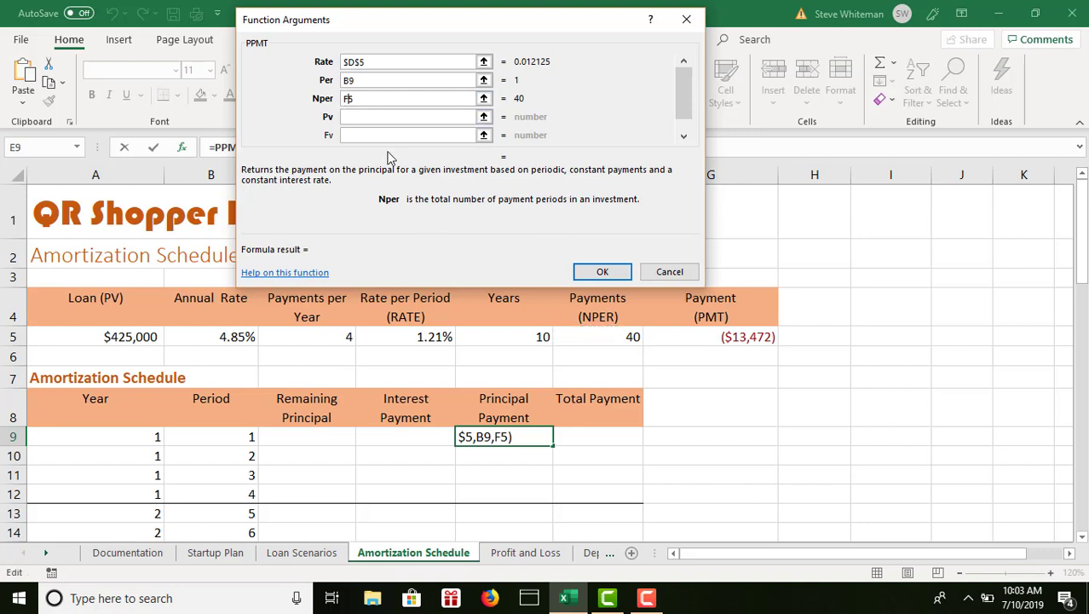
drag(389, 151, 390, 151)
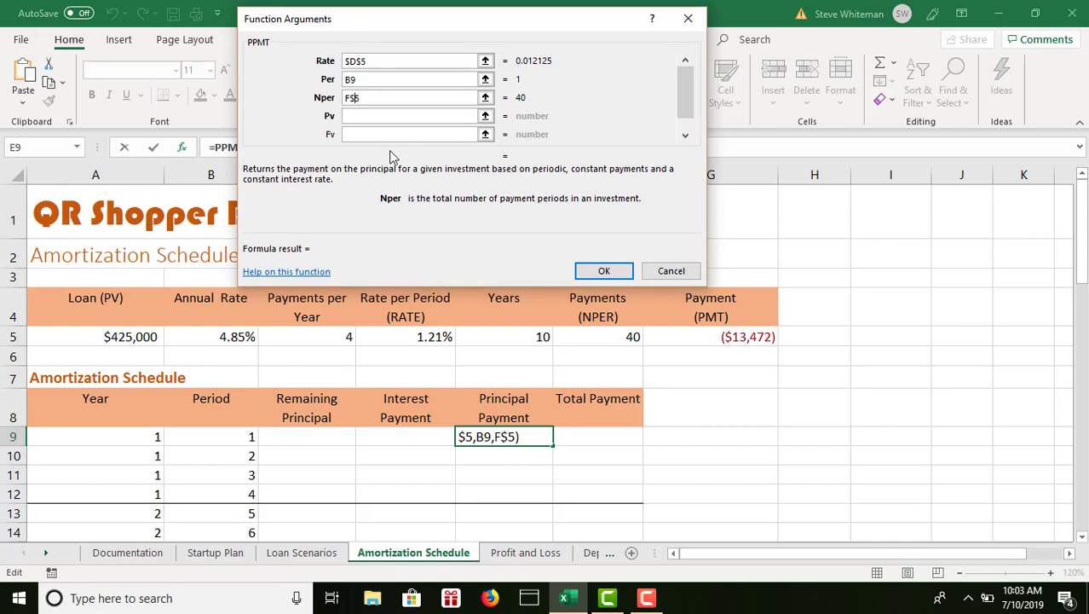
click(349, 98)
text($)
click(347, 99)
text($)
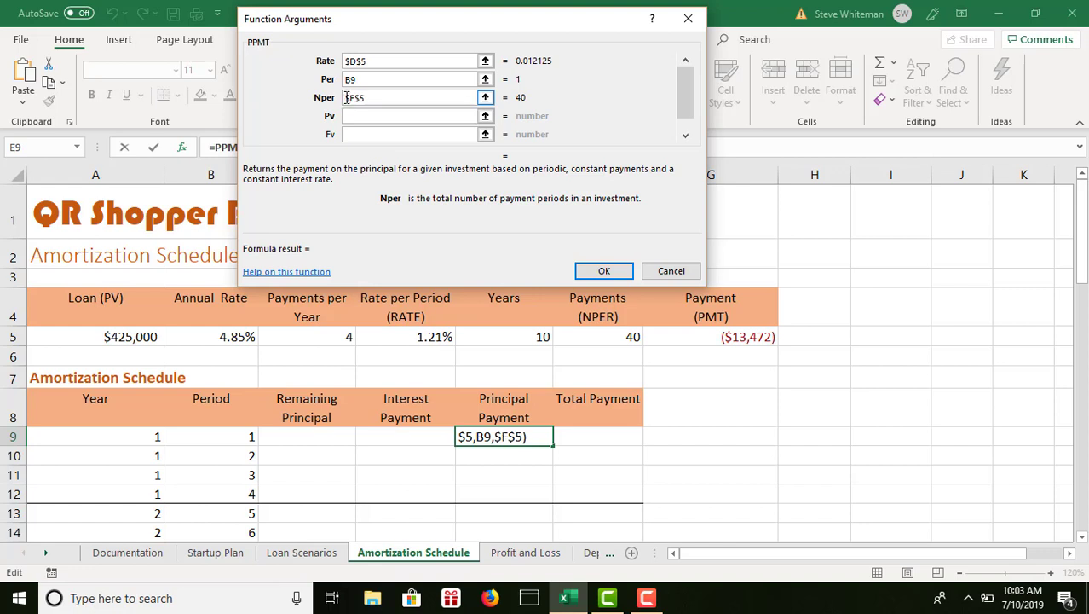
Step: Set the PPMT Pv argument to the absolute reference $A$5 and complete the function in E9
click(361, 117)
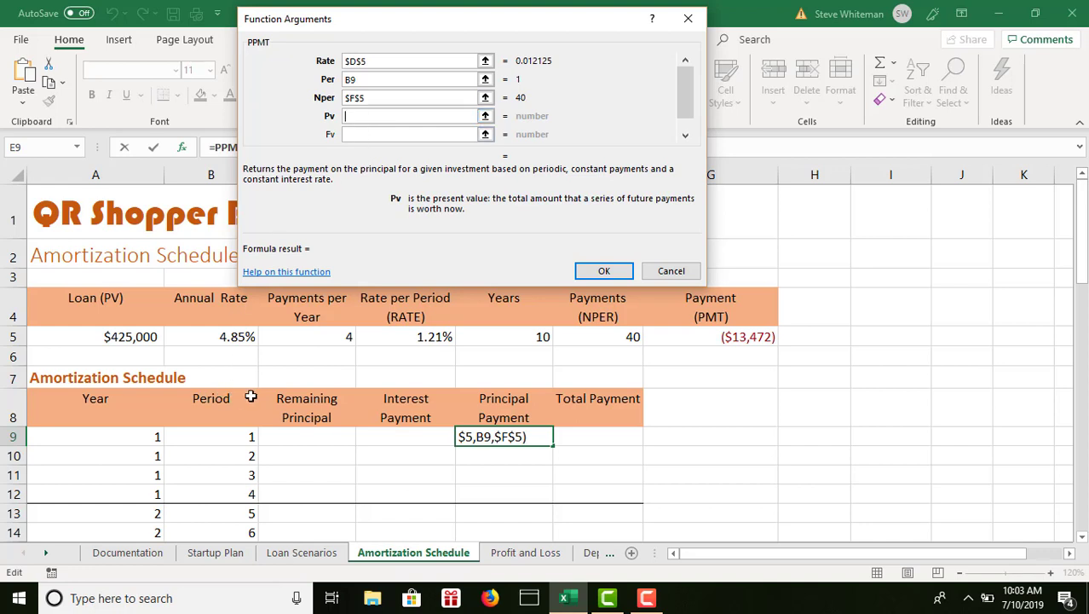
click(125, 341)
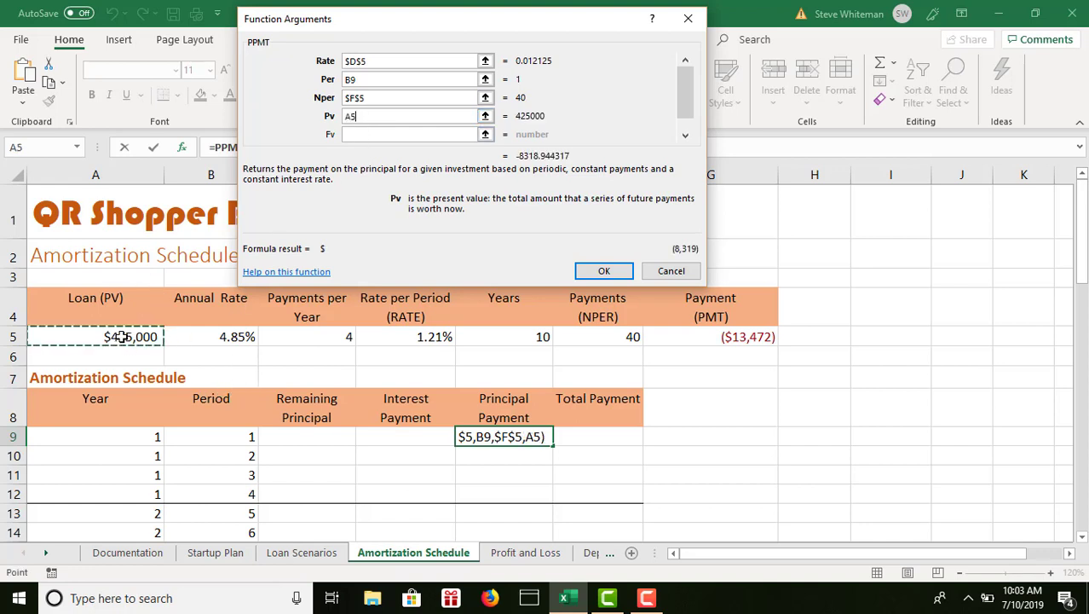
click(350, 119)
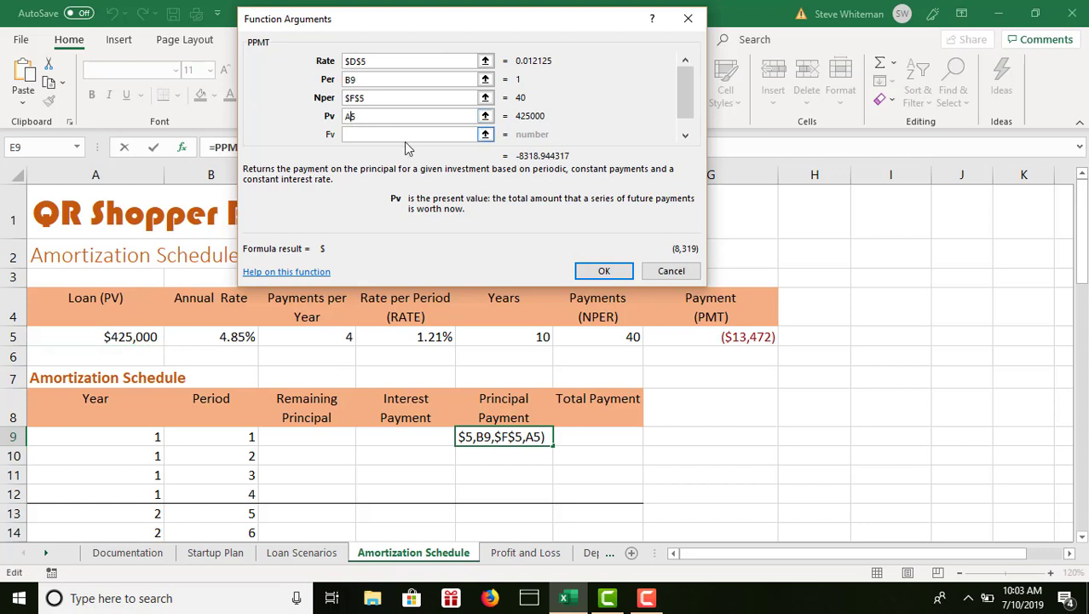
text($)
key(Left)
key(Left)
text($)
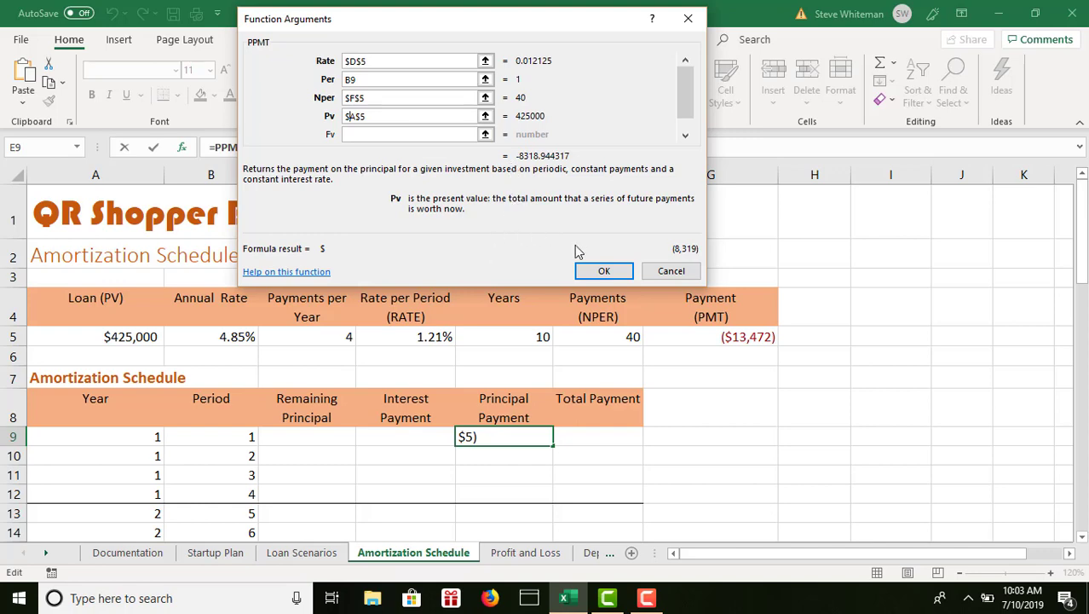
click(605, 272)
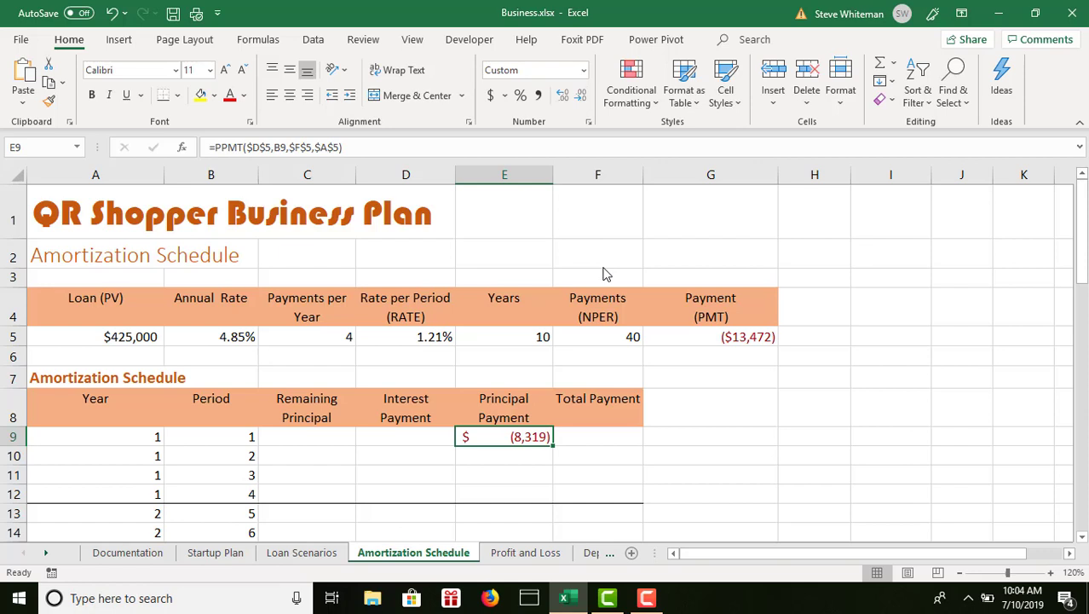
Step: Insert the financial function IPMT in D9, the first period's Interest Payment cell
click(411, 439)
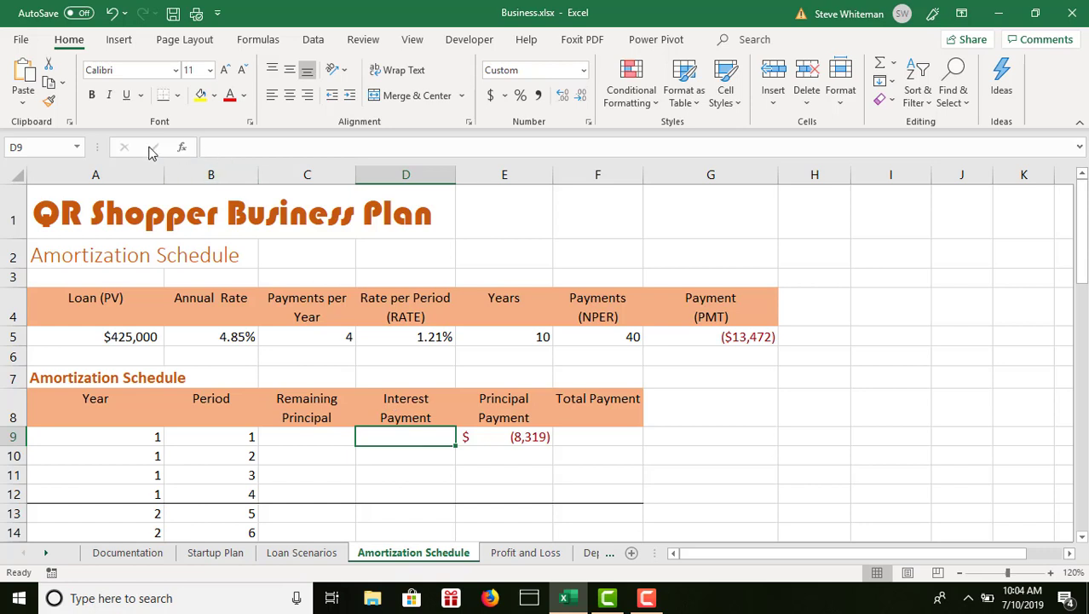
click(184, 148)
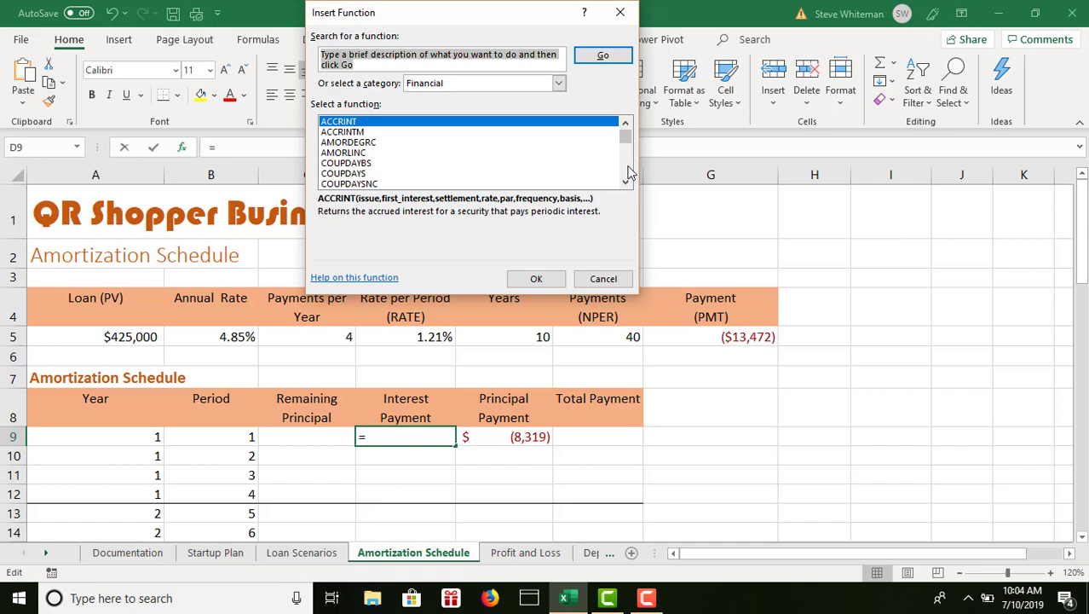
scroll(629, 171, down, 2)
scroll(628, 175, down, 6)
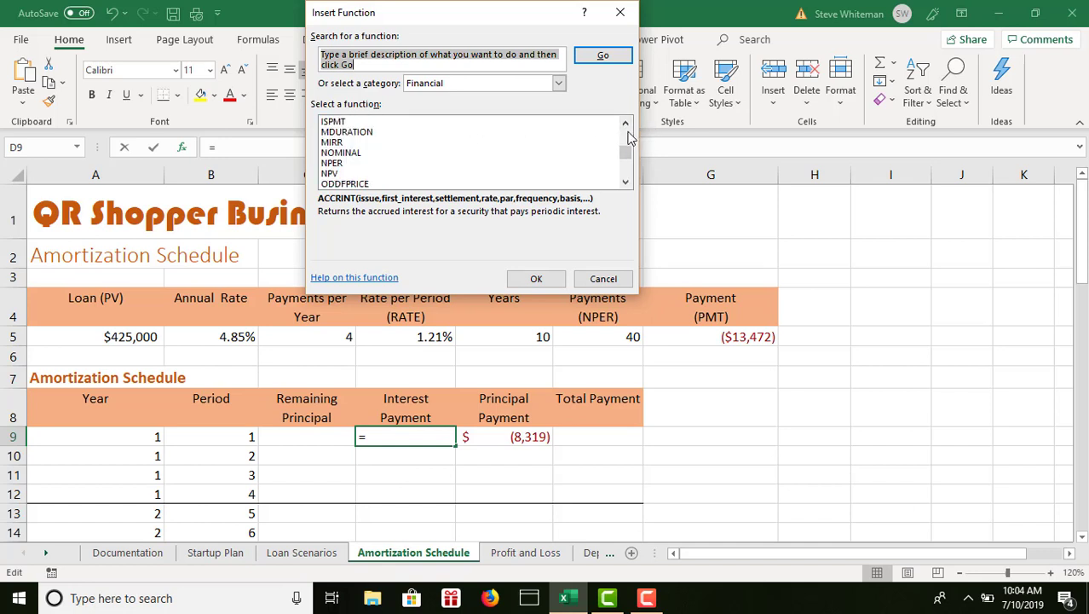
scroll(628, 135, up, 2)
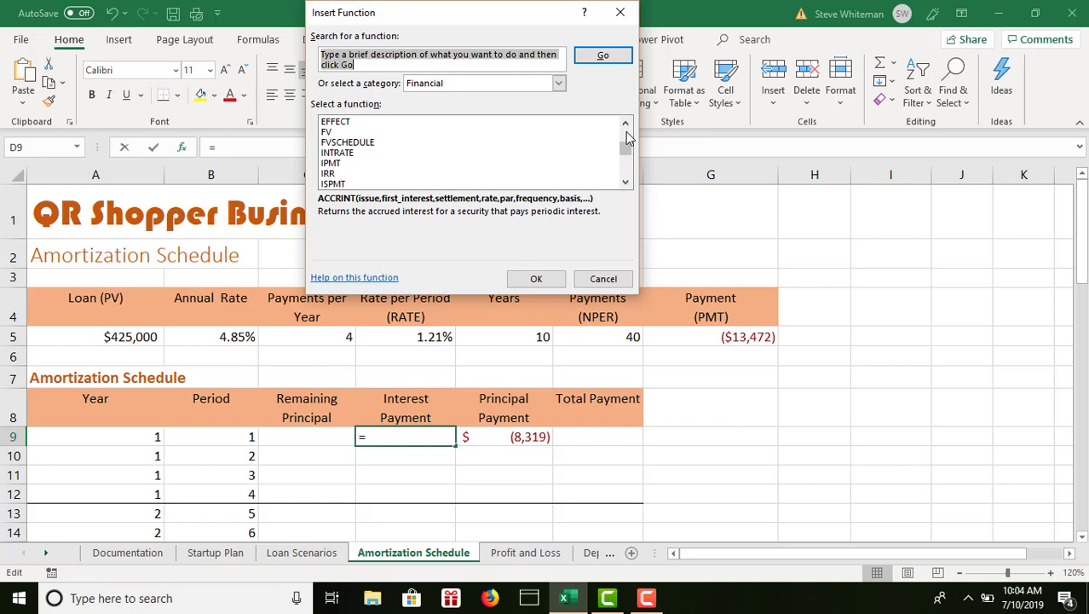
click(327, 165)
click(536, 279)
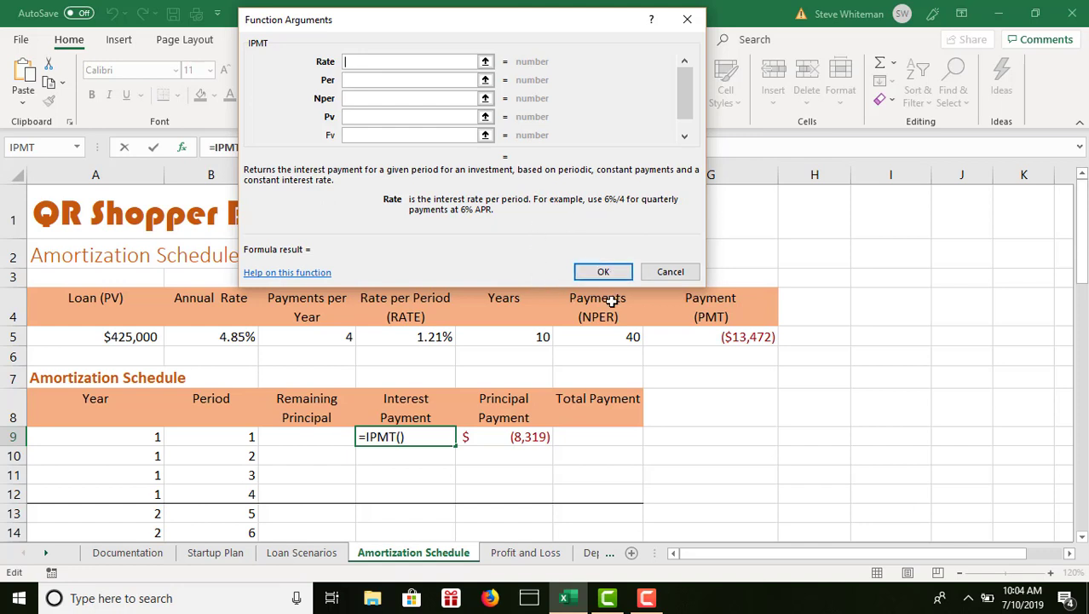
Step: Set the IPMT Rate argument to the absolute reference $D$5 and the Per argument to B9
click(424, 337)
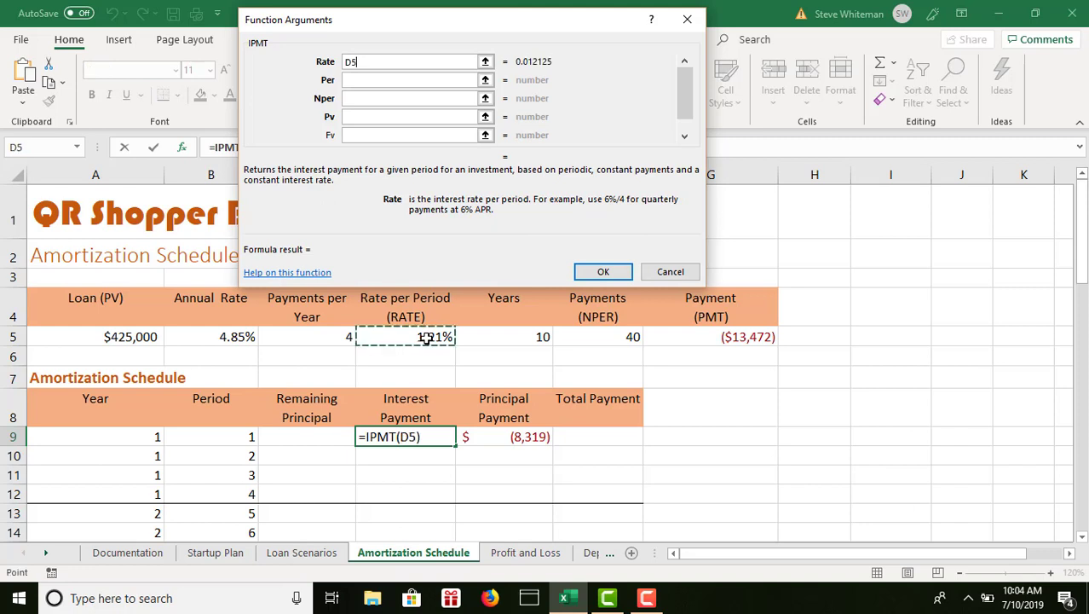
key(Left)
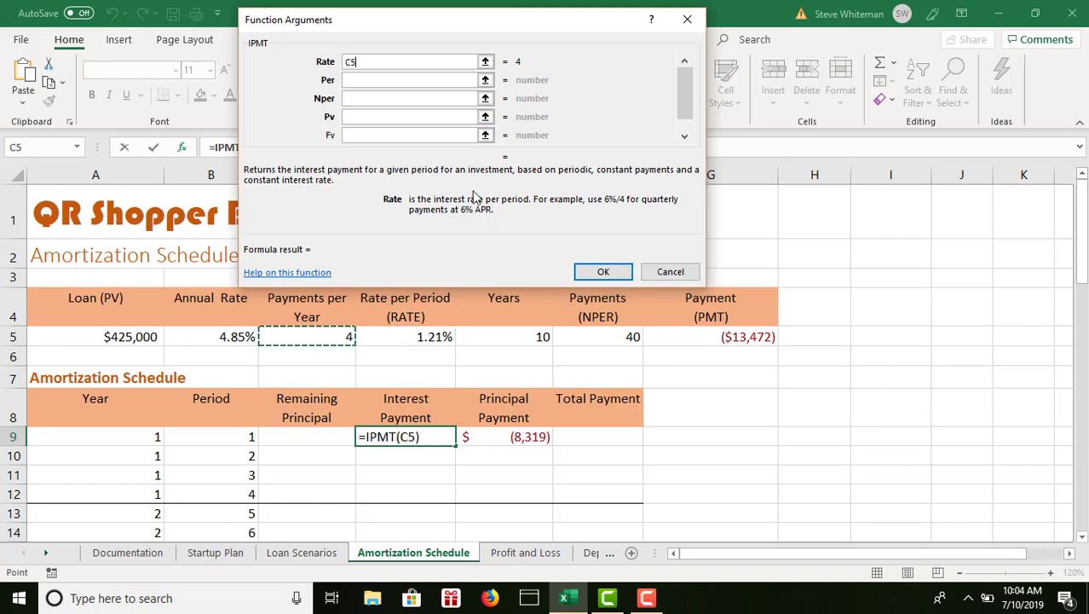
click(419, 336)
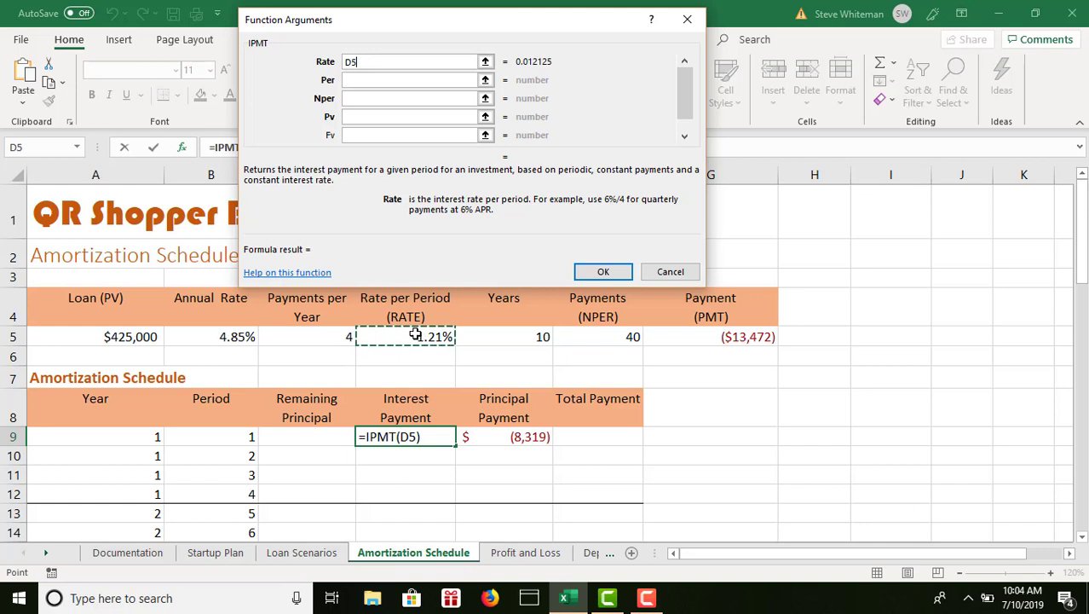
click(350, 62)
text($)
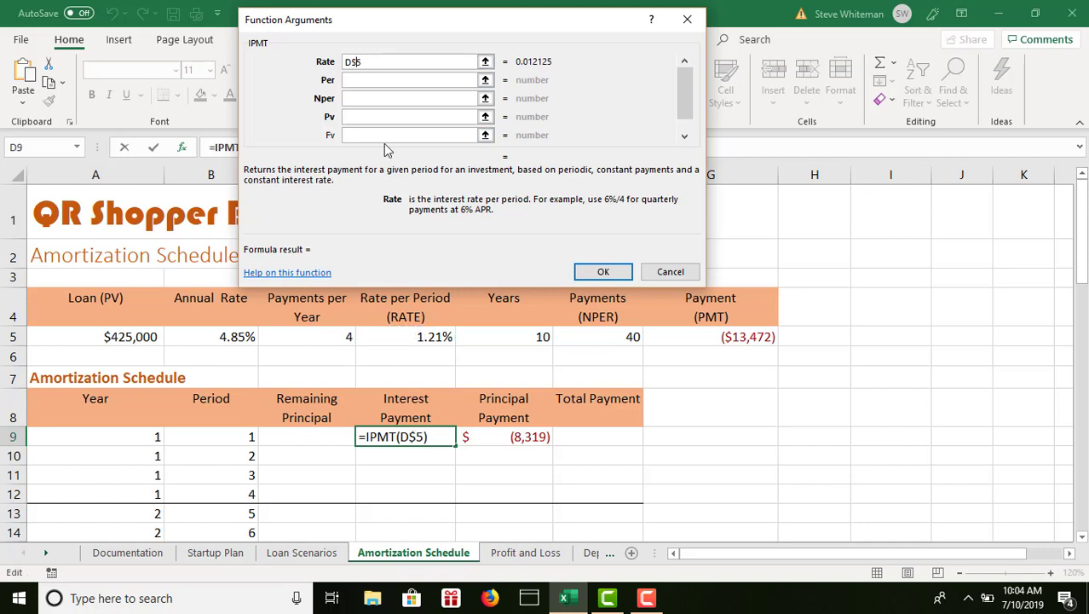
click(346, 61)
text($)
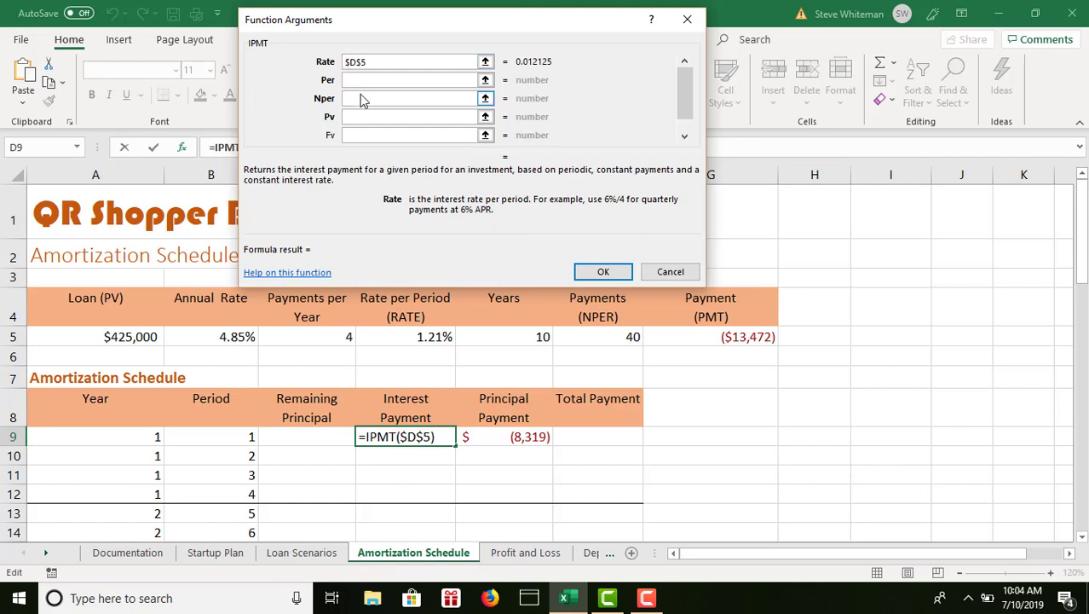
click(357, 79)
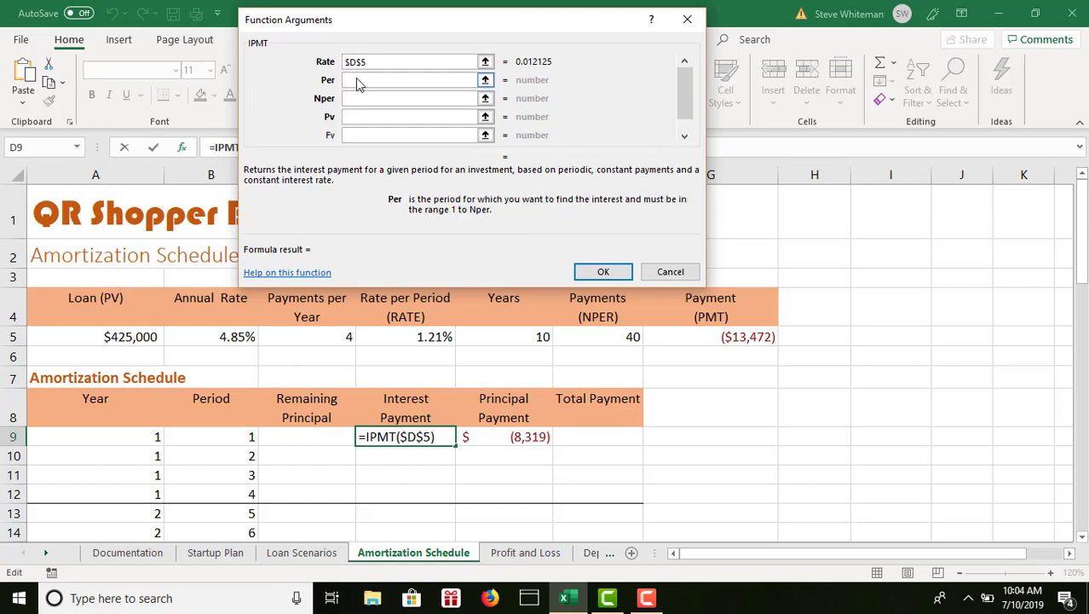
click(213, 431)
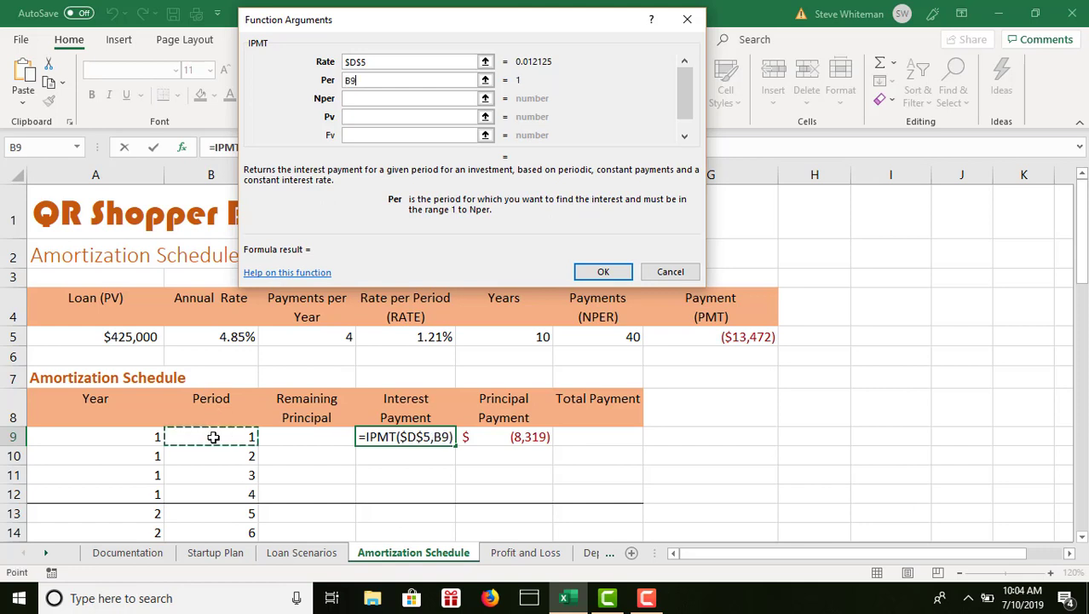
Step: Set the IPMT Nper argument to the absolute reference $F$5
click(375, 97)
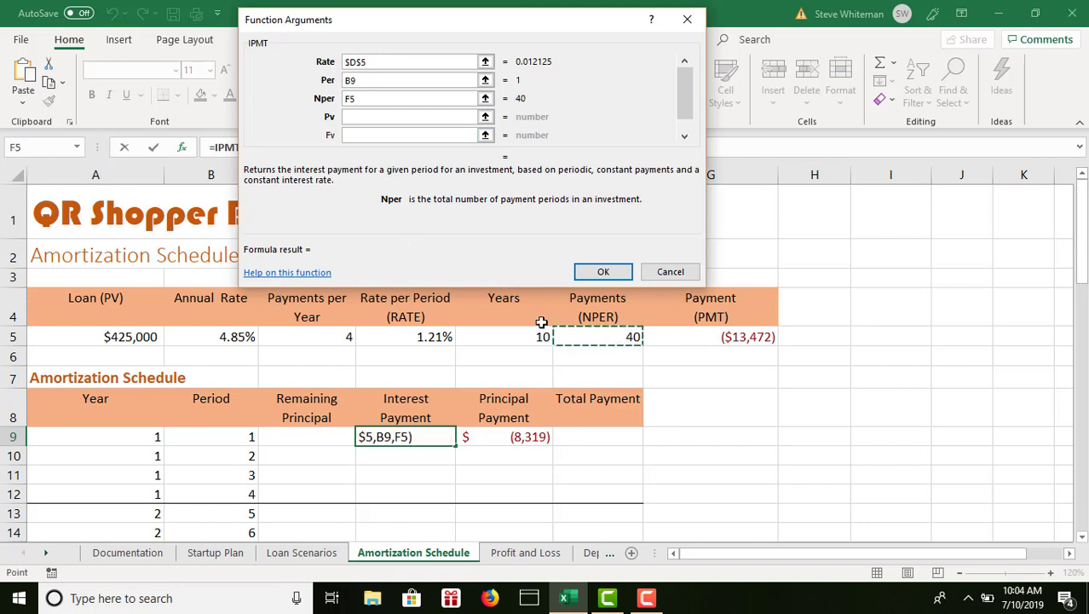
click(351, 98)
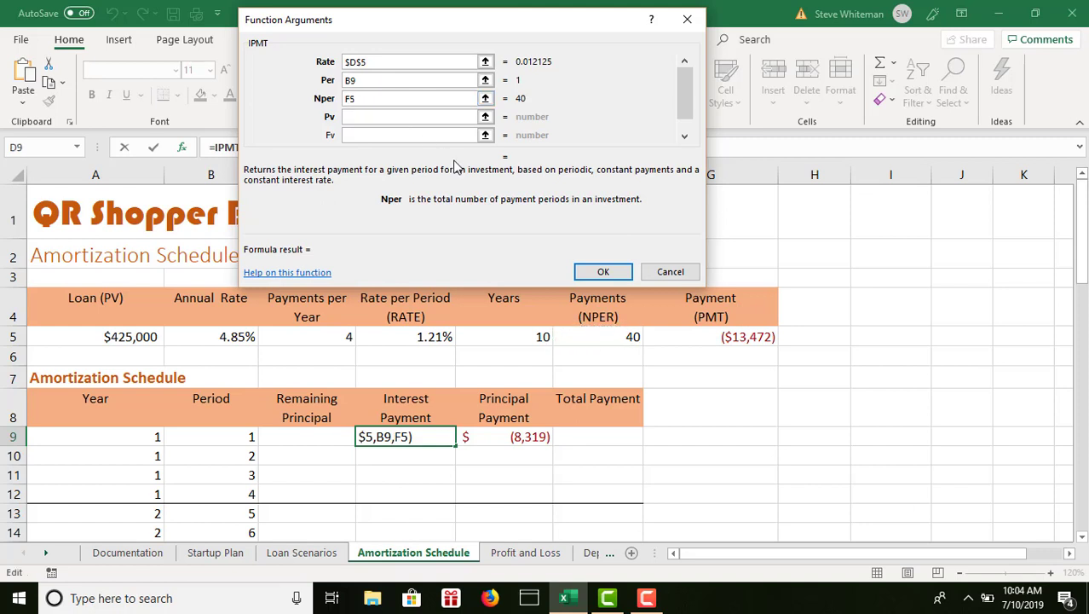
text($)
click(347, 98)
text($)
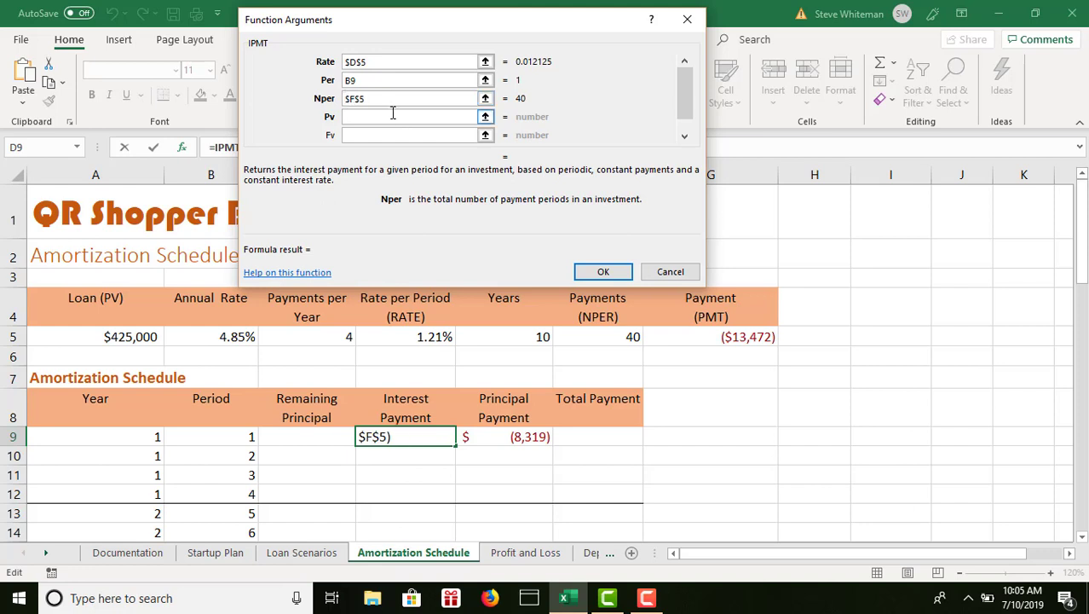
Step: Set the IPMT Pv argument to the absolute reference $A$5 and complete the function in D9
click(394, 117)
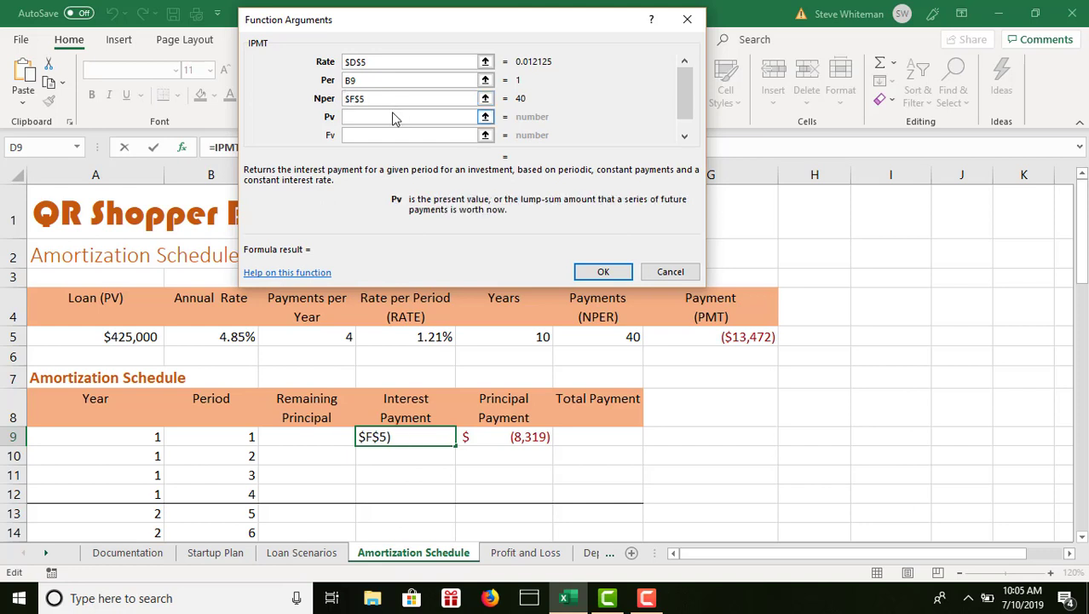
click(137, 336)
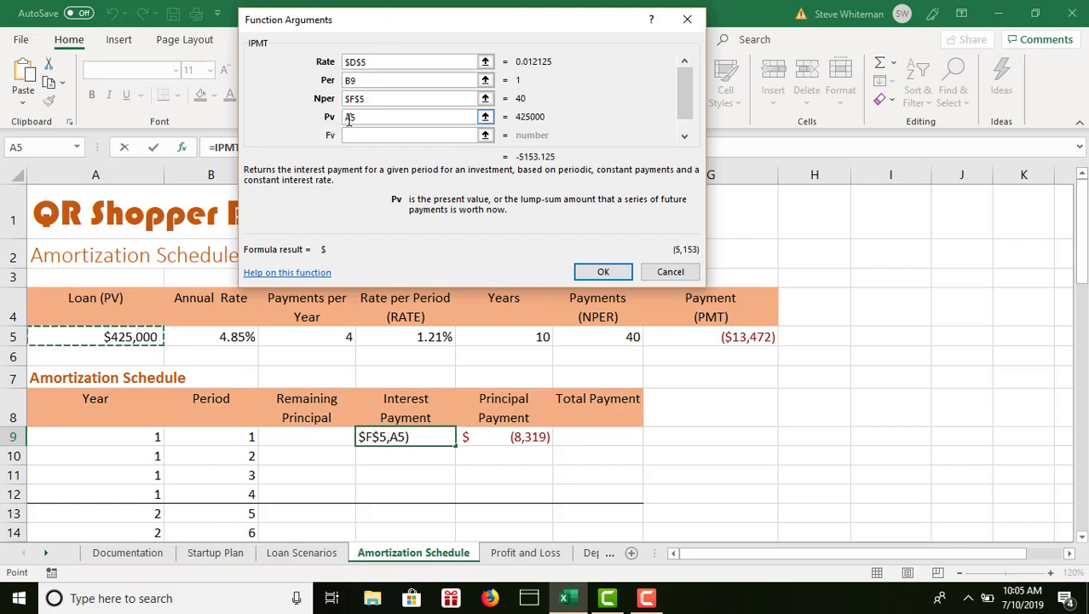
click(390, 134)
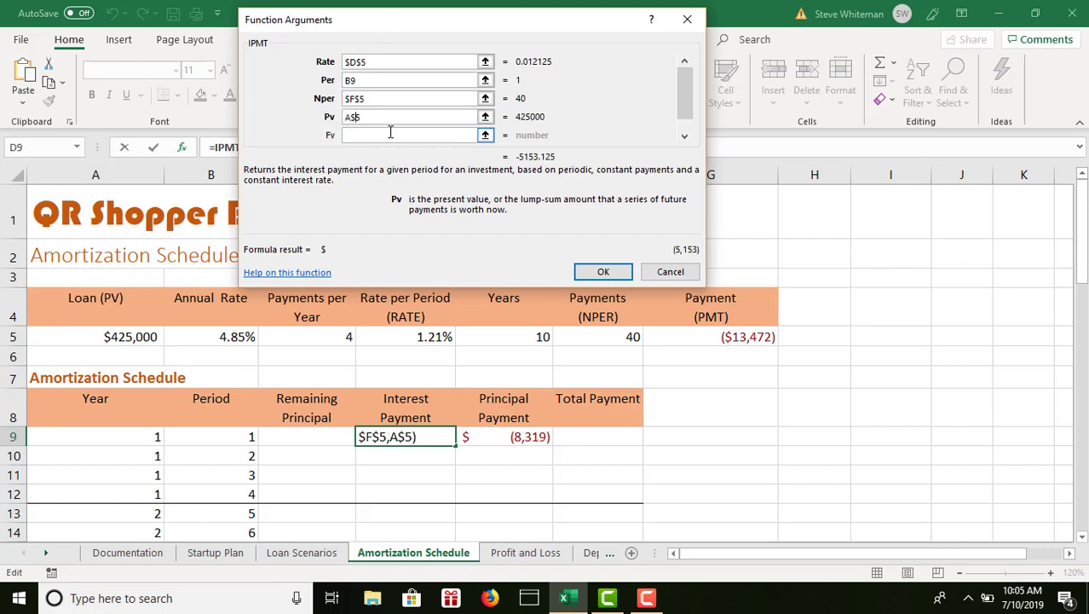
click(351, 117)
text($A$)
click(613, 275)
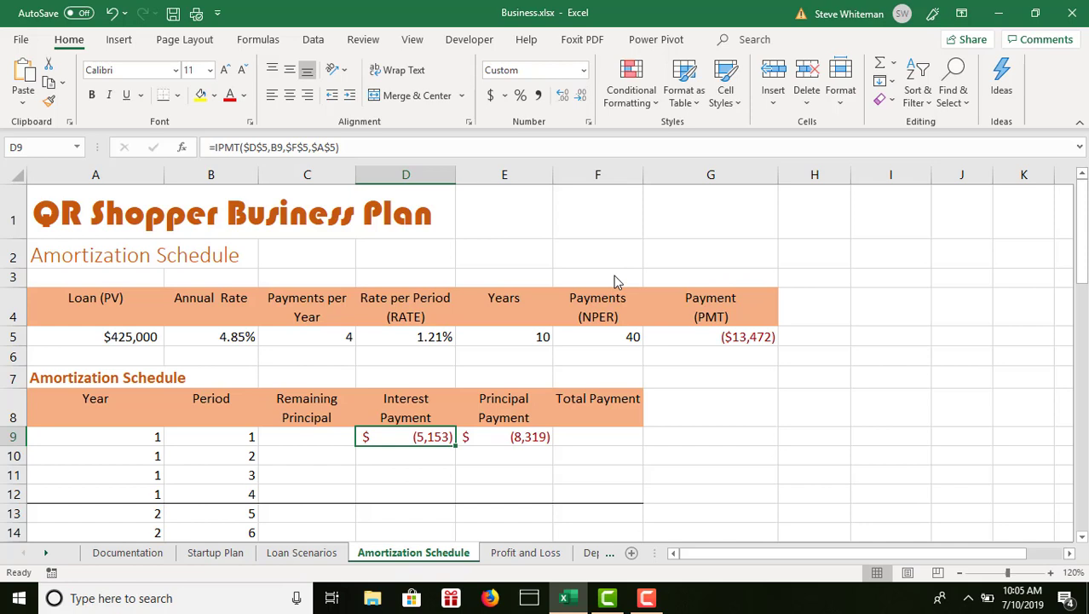
Step: Enter the formula =A5 in C9 to bring the loan amount in as the first period's Remaining Principal
click(317, 433)
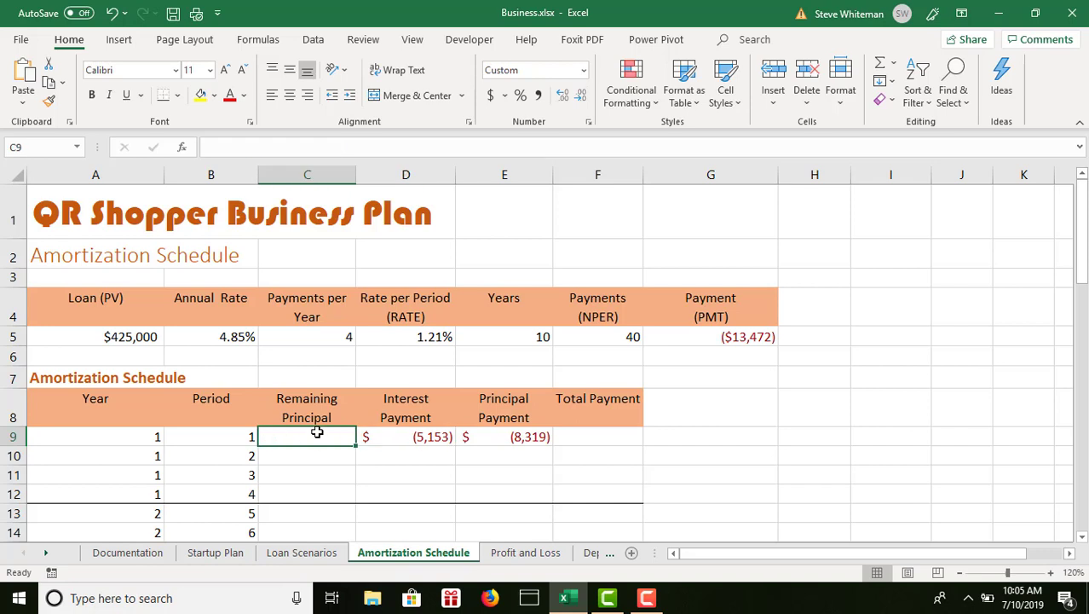
text(=)
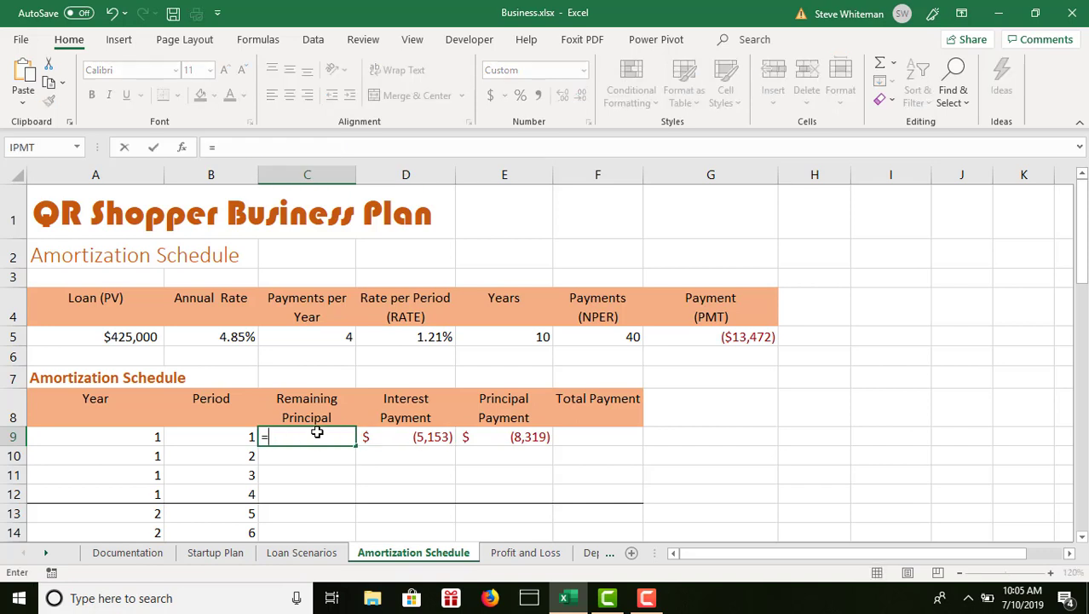
click(134, 338)
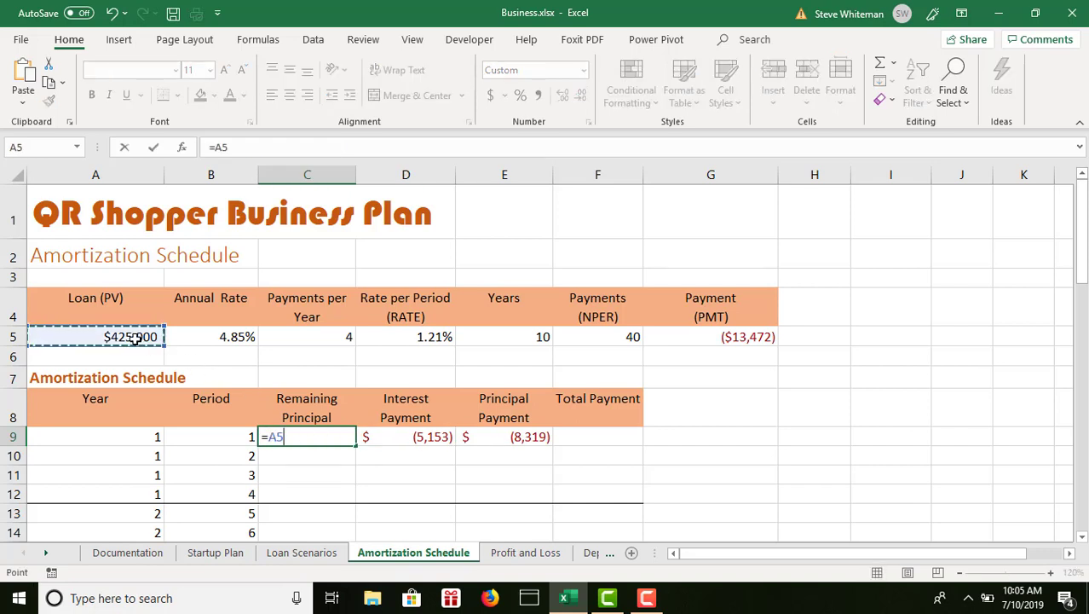
key(Return)
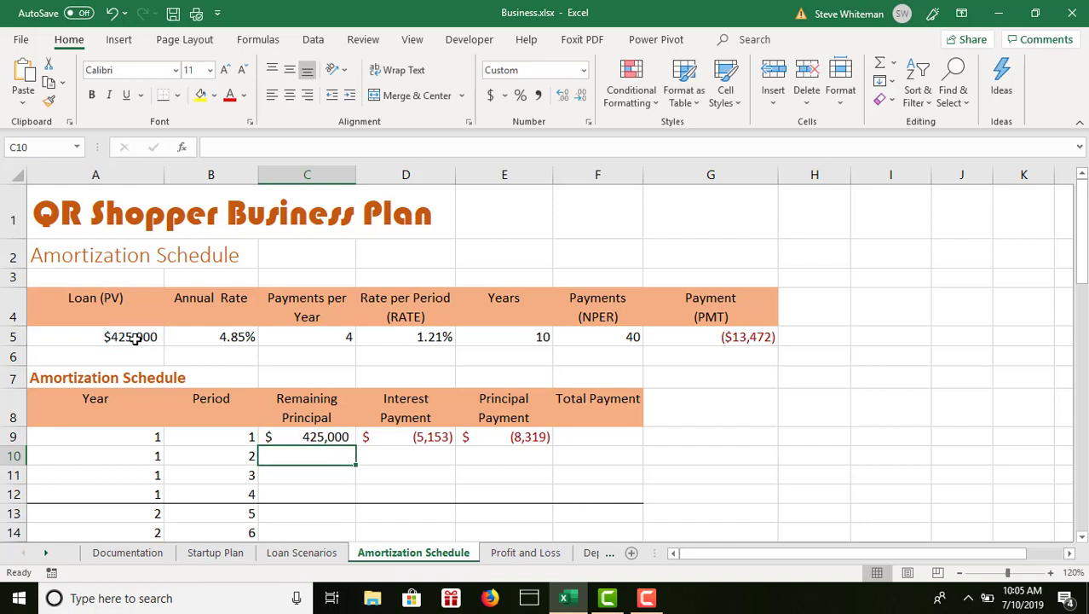
click(334, 436)
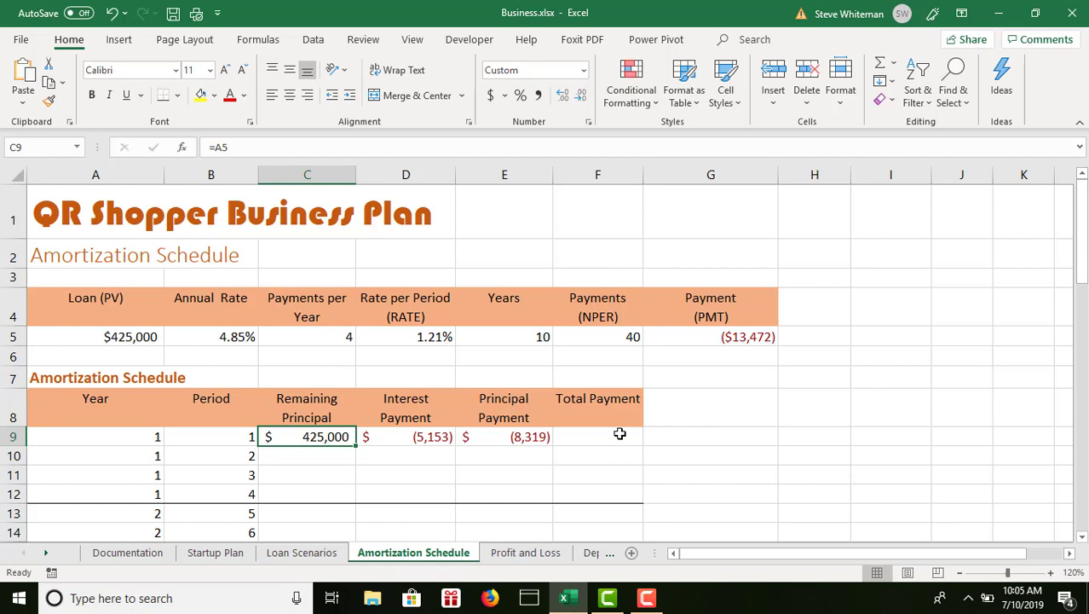
Step: Enter the formula =D9+E9 in F9 to calculate the first period's Total Payment
click(618, 437)
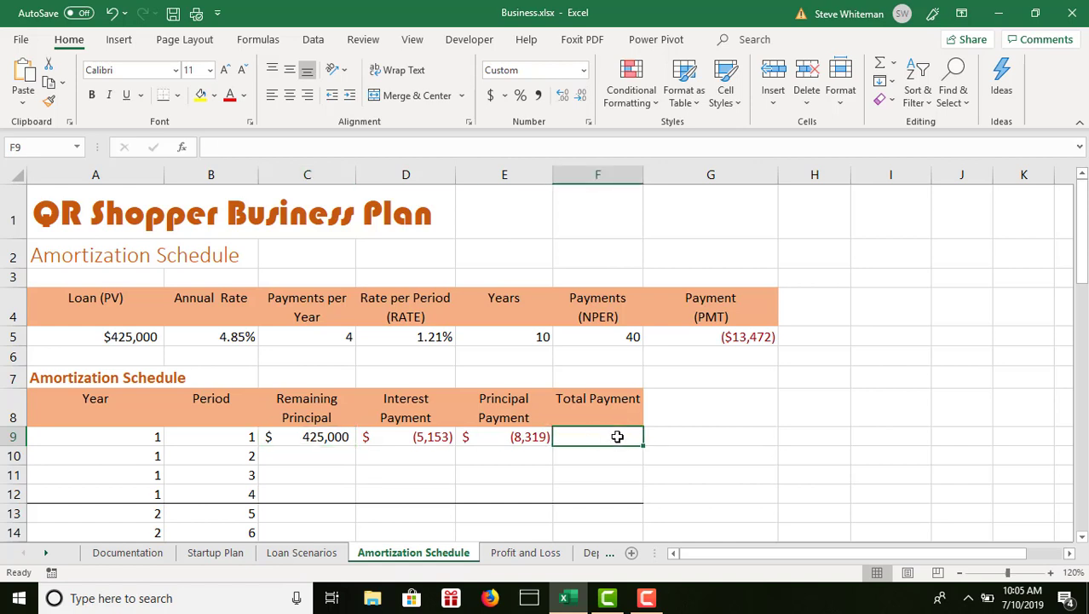
text(=)
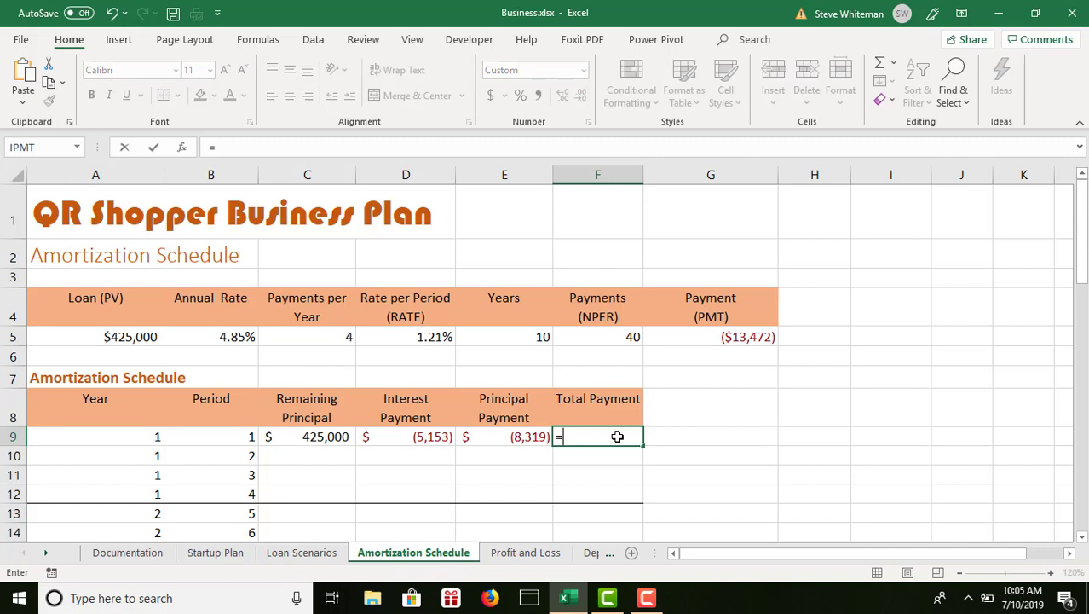
click(416, 436)
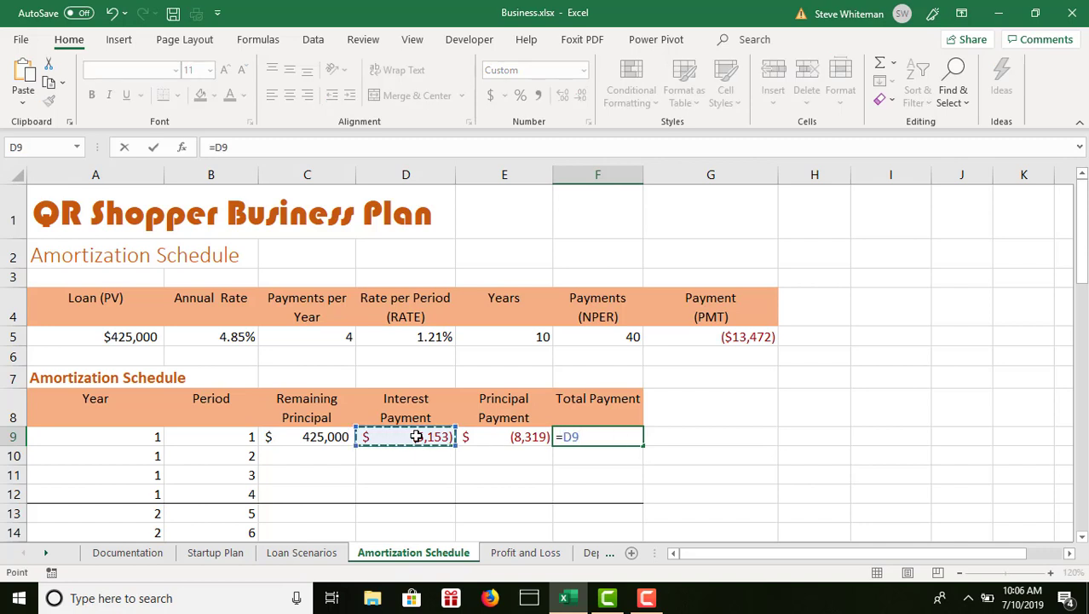
text(+)
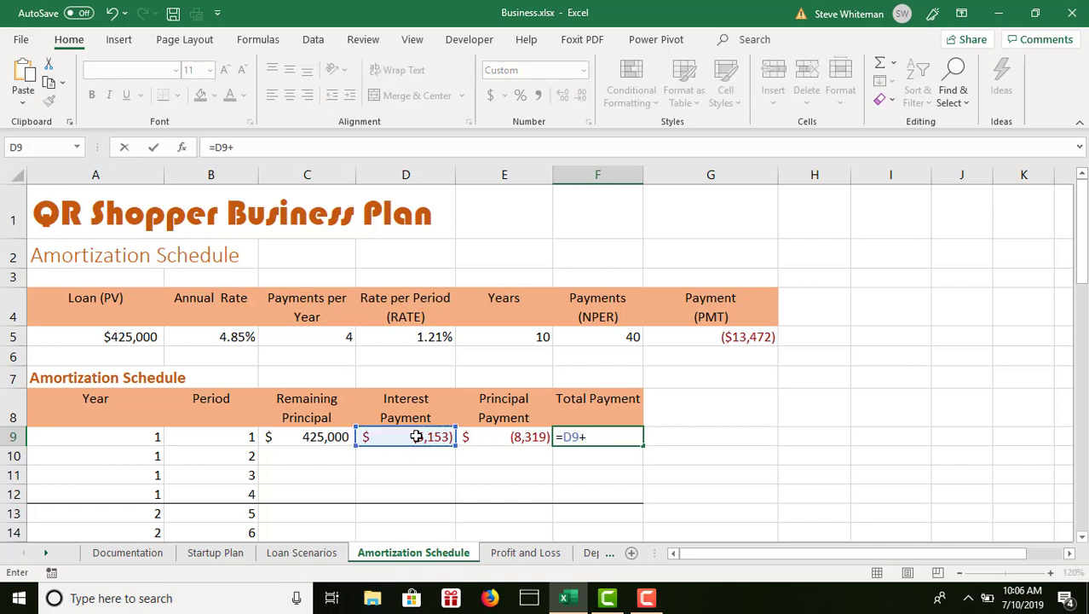
click(510, 435)
key(Return)
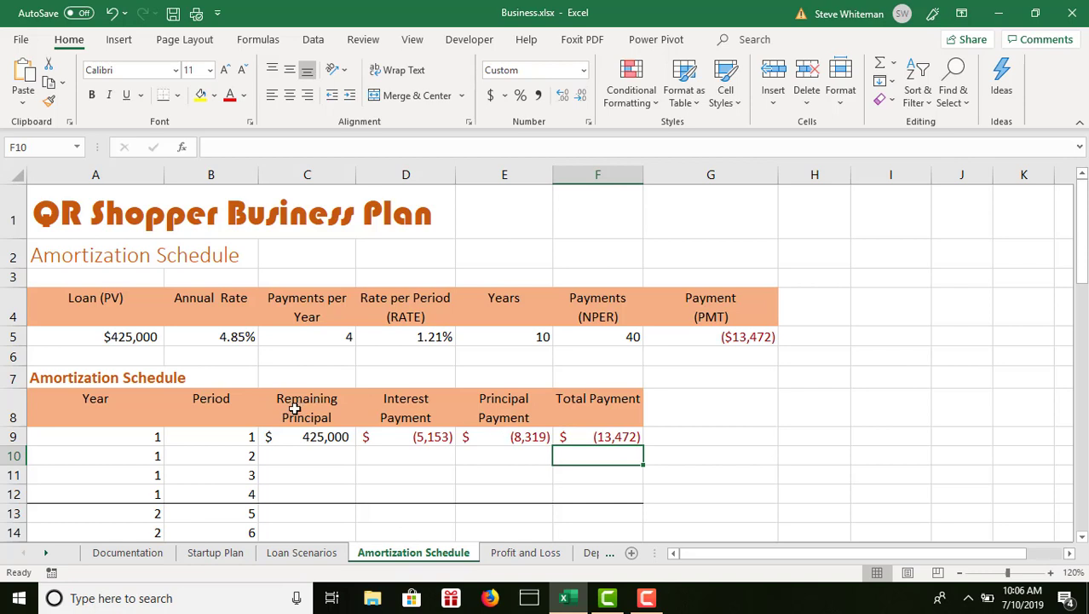
Step: Enter the formula =C9+E9 in C10 to calculate the second period's Remaining Principal
click(297, 452)
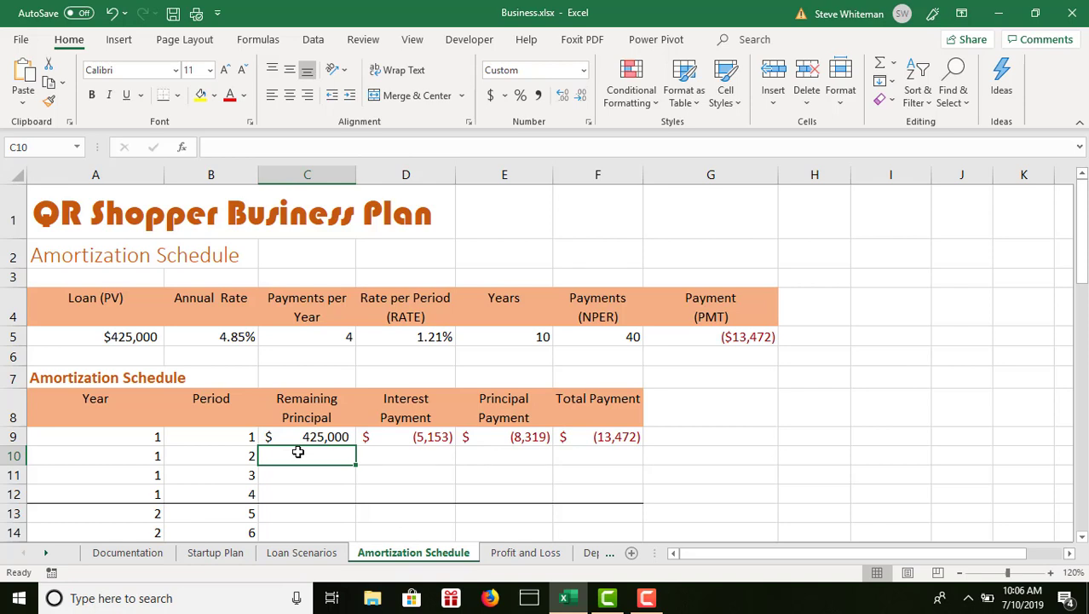
text(=)
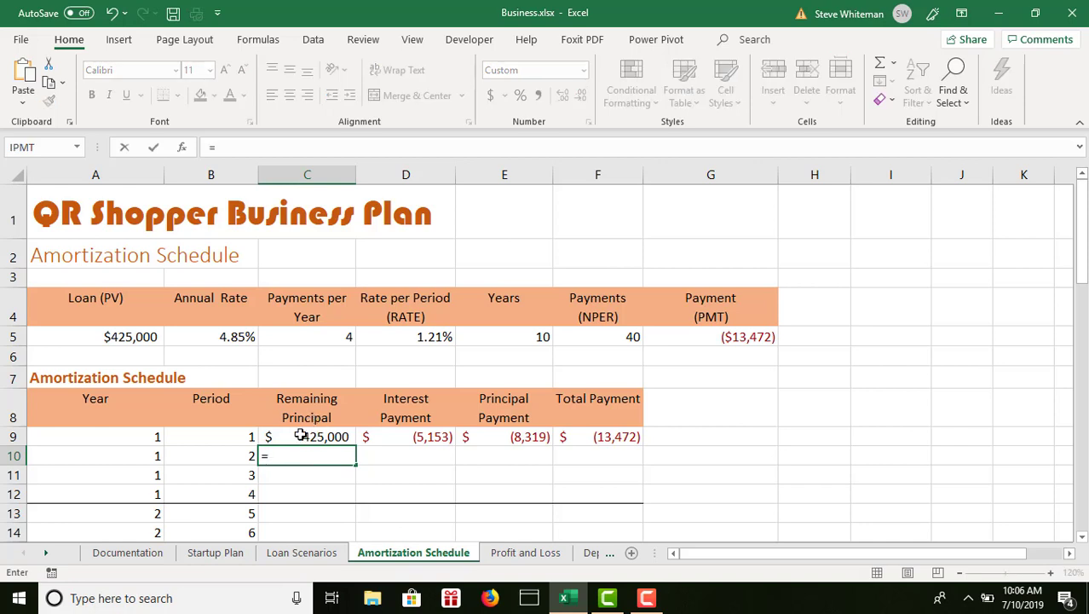
click(300, 436)
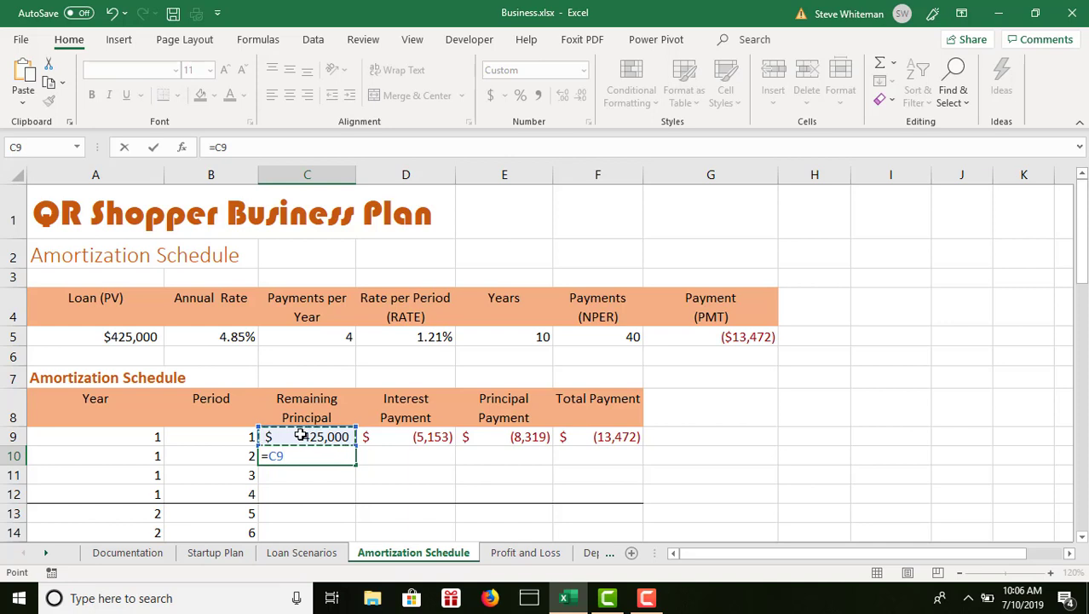
text(+)
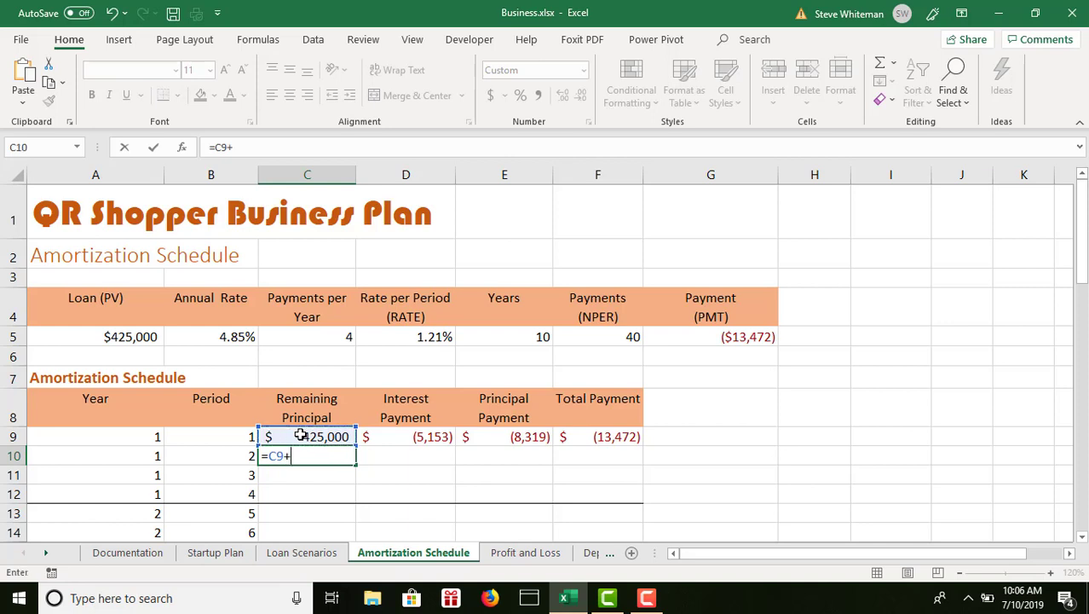
click(530, 435)
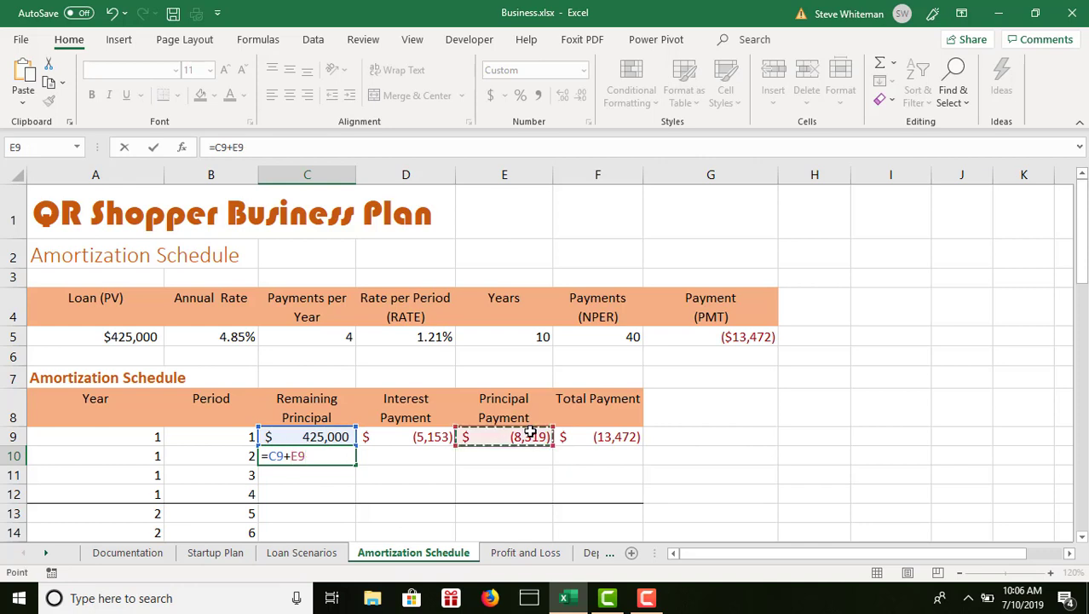
key(Return)
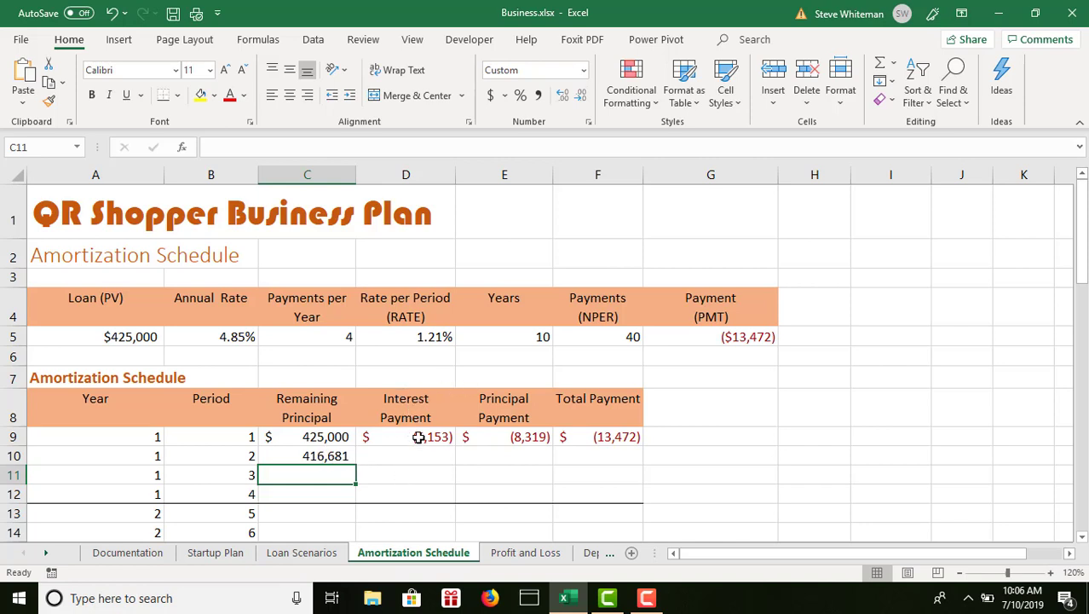
Step: Copy the Interest Payment, Principal Payment and Total Payment formulas in D9:F9 down to row 10
click(333, 455)
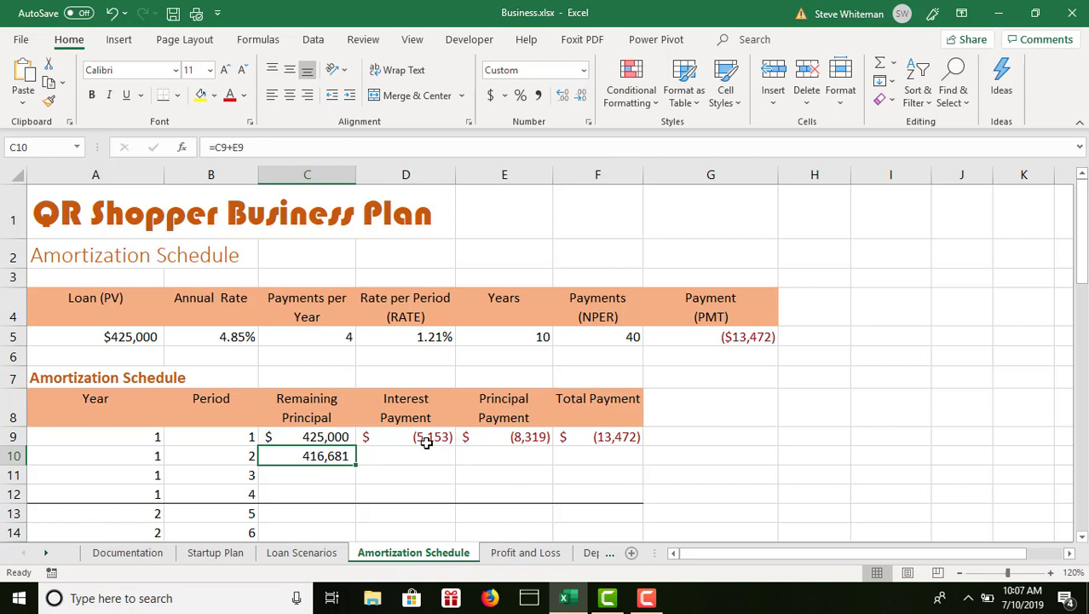
drag(425, 438, 649, 463)
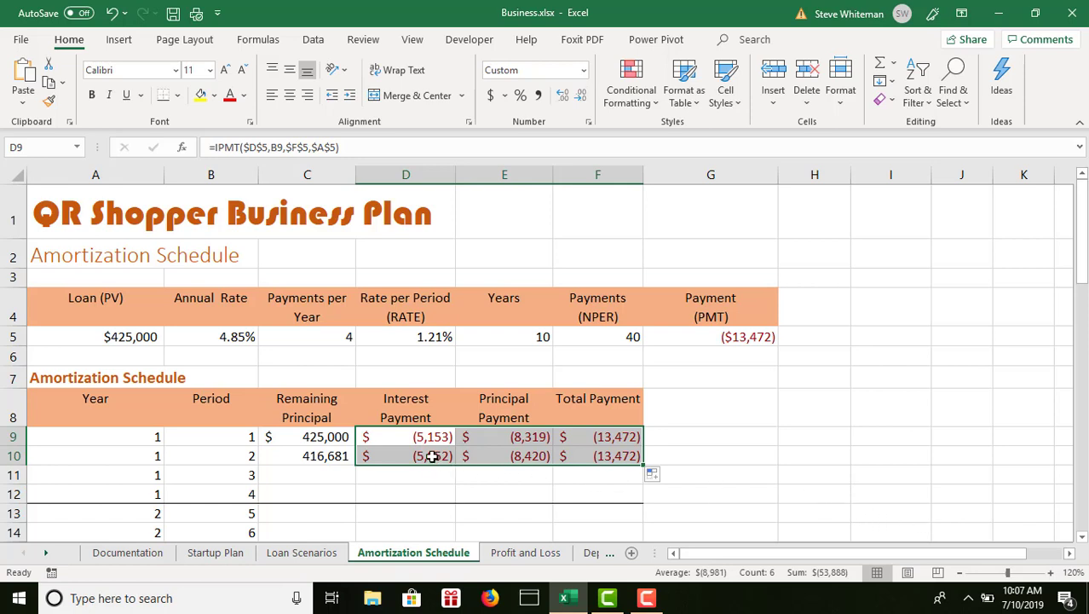
click(543, 456)
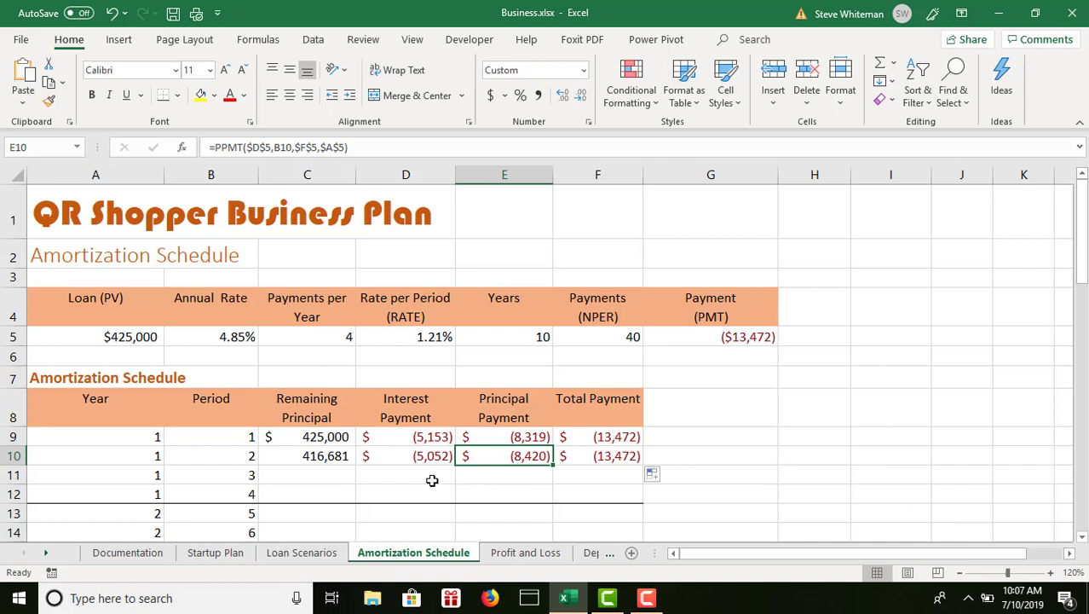
Step: Fill the second period's formulas in C10:F10 down through row 48 without formatting
drag(292, 456, 630, 458)
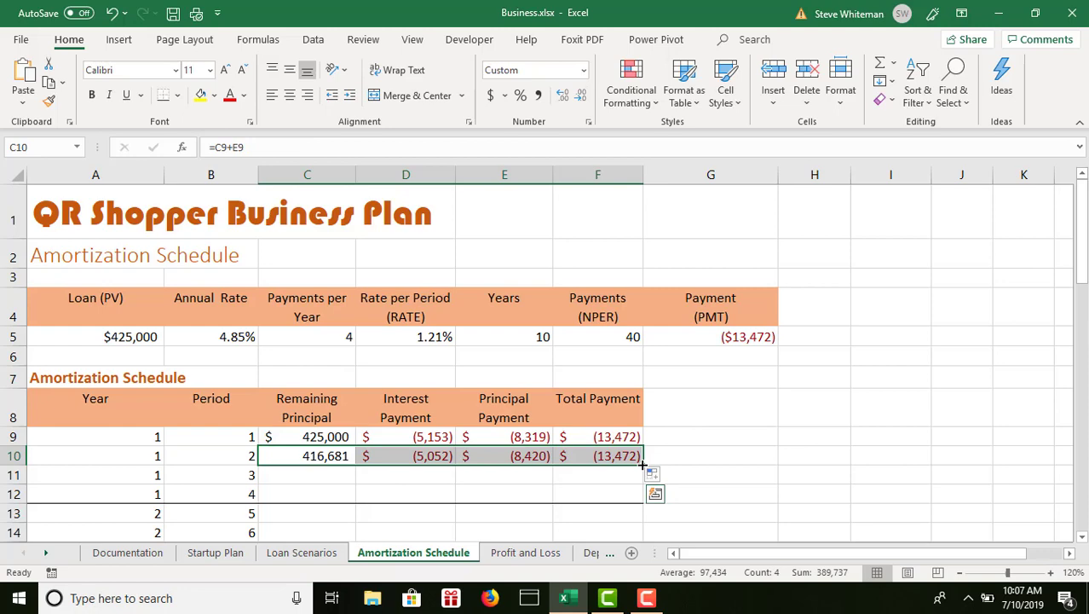
drag(643, 464, 618, 492)
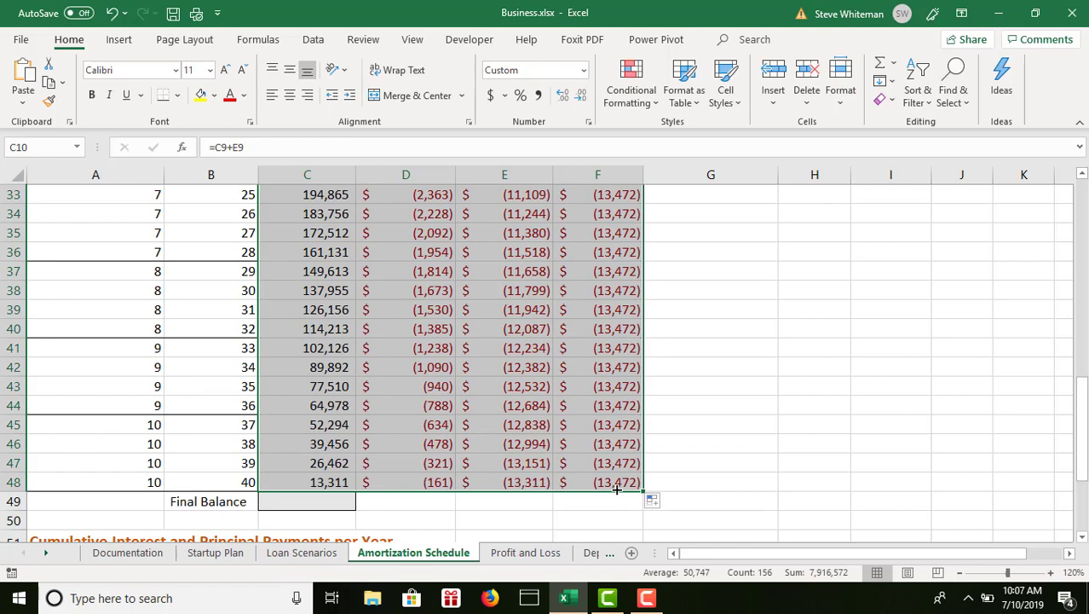
click(666, 506)
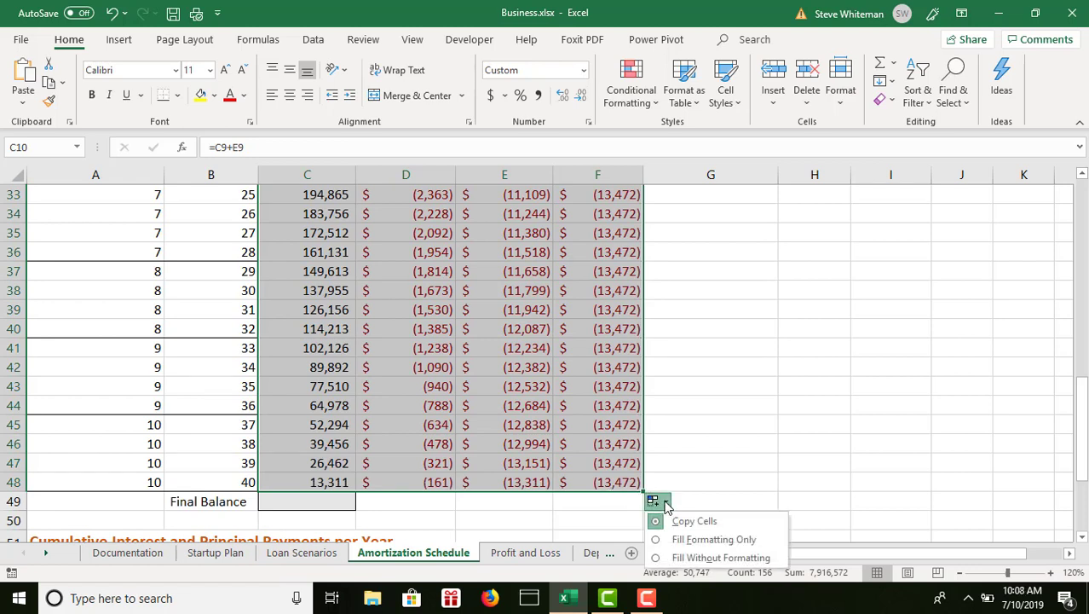
click(658, 559)
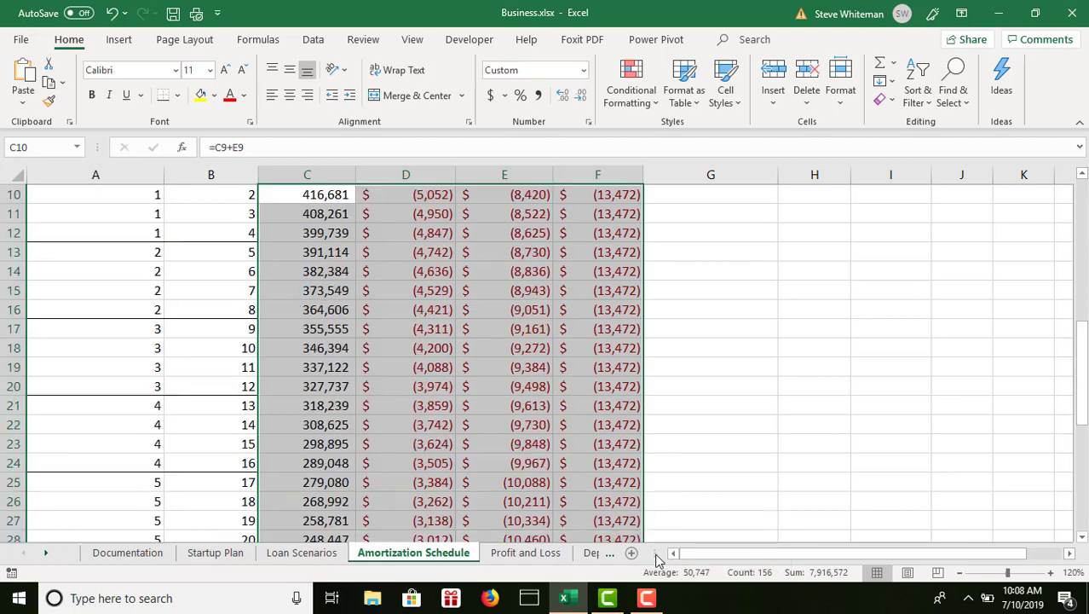
Step: Extend the Remaining Principal formula from C48 into C49 to calculate the Final Balance
click(1086, 450)
click(1085, 450)
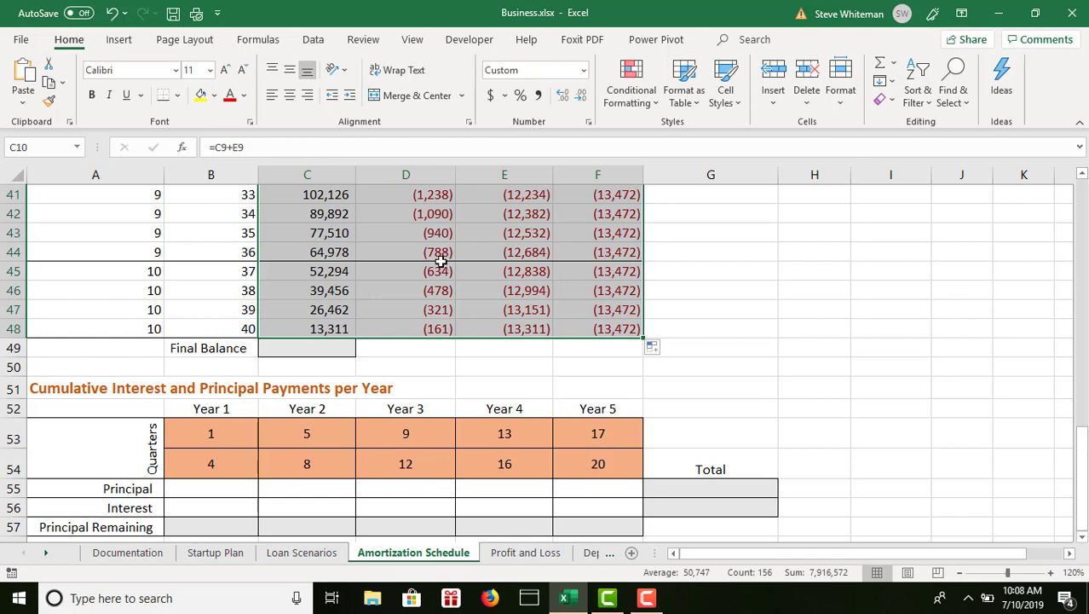
click(343, 330)
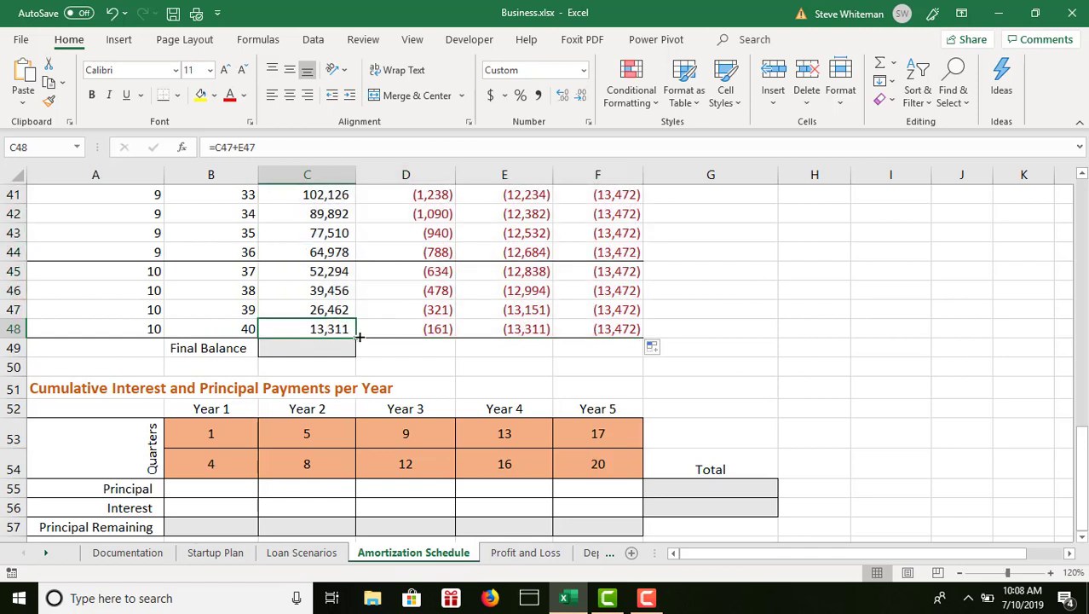
drag(355, 339, 359, 356)
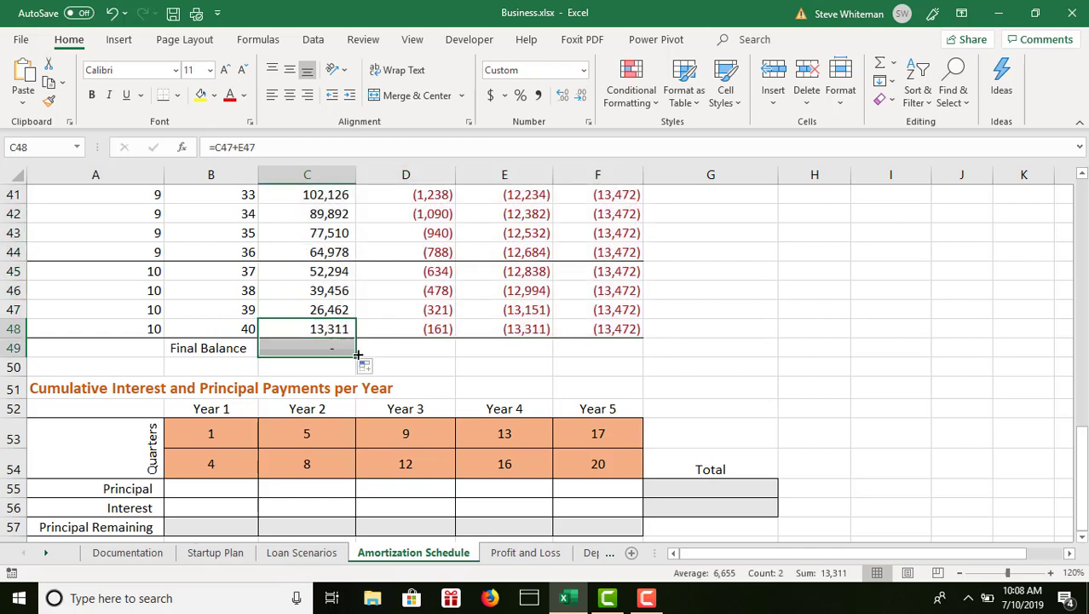
click(339, 347)
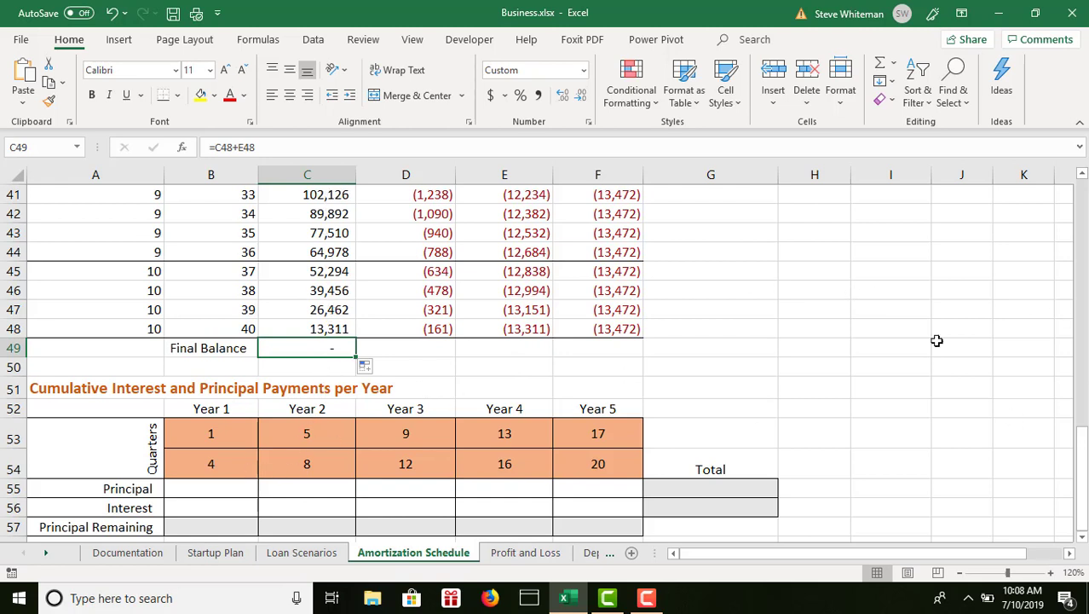
Step: Insert the financial function CUMPRINC in B55 for the Year 1 cumulative principal
click(1083, 538)
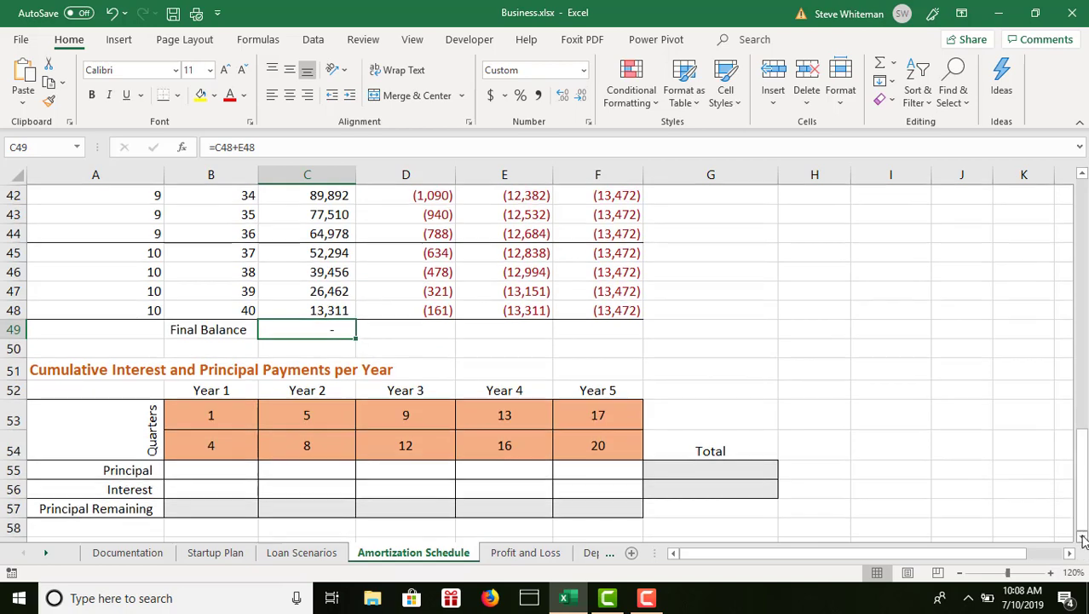
click(1083, 538)
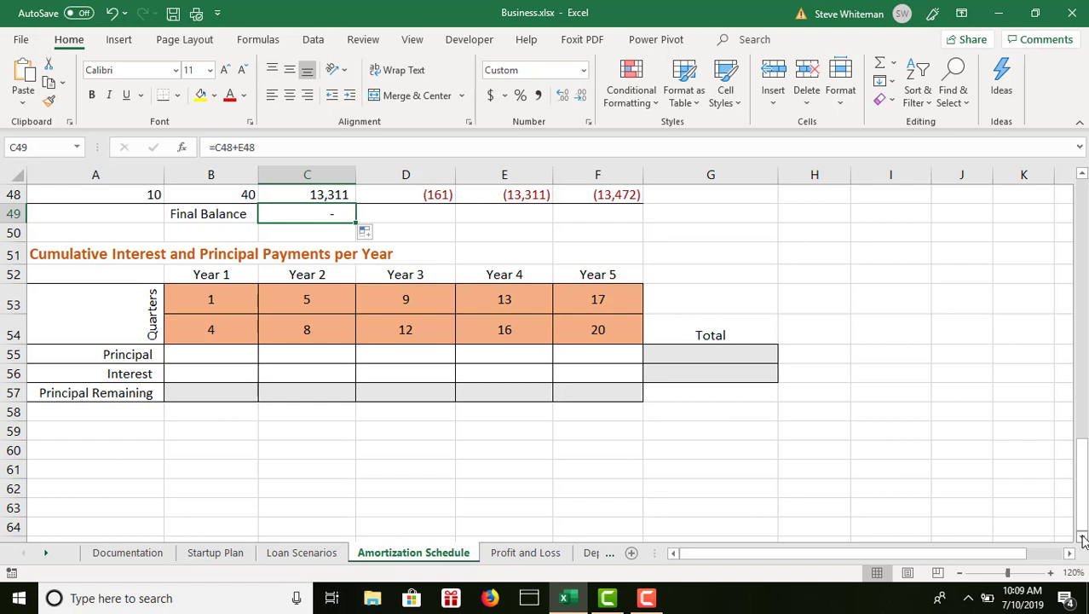
click(232, 352)
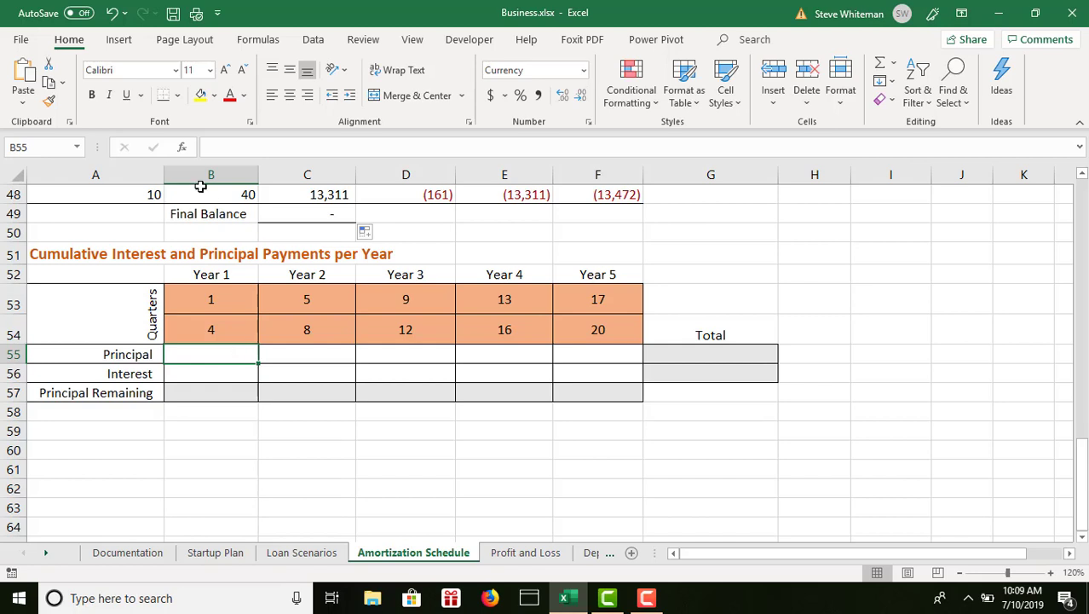
click(184, 148)
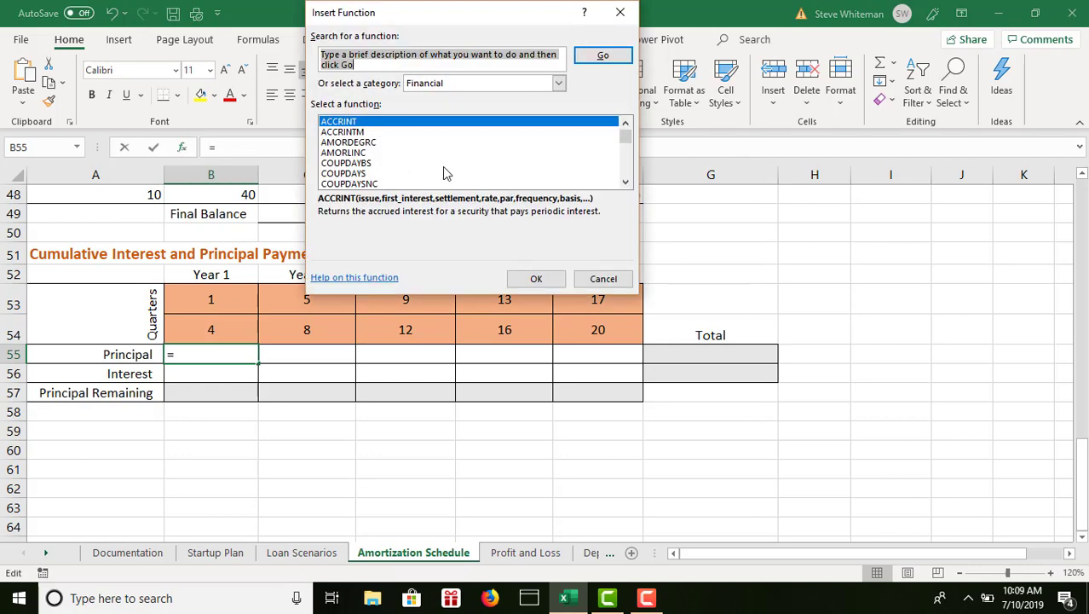
click(627, 174)
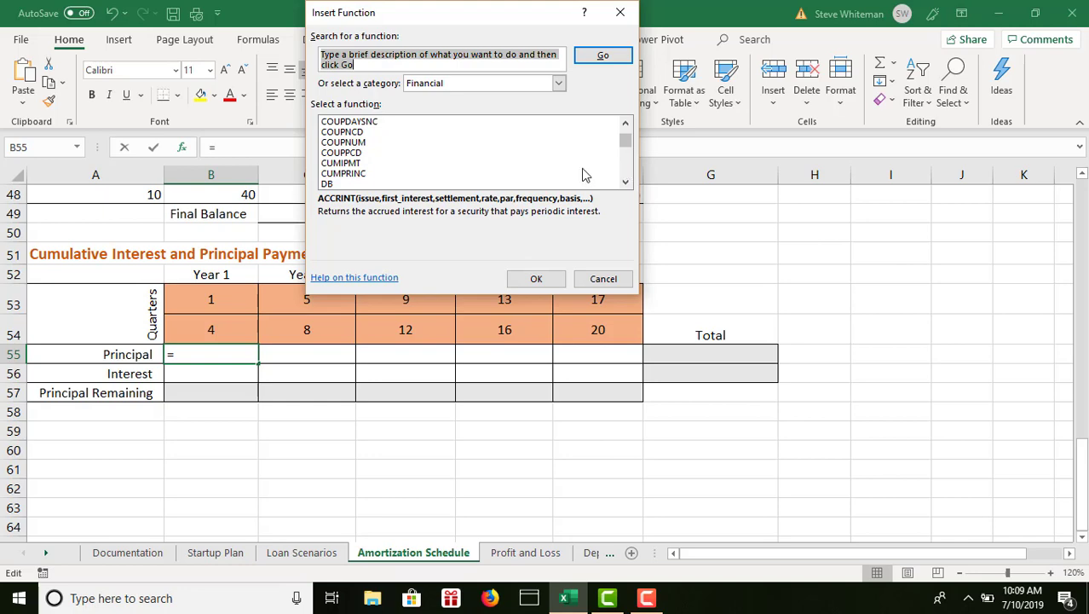
click(354, 174)
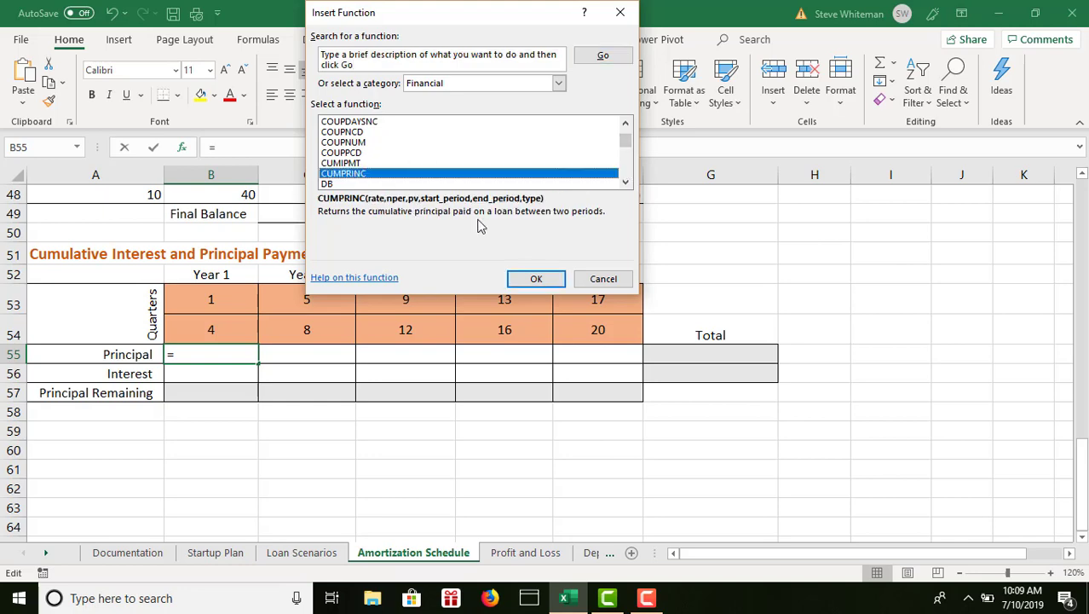
click(534, 278)
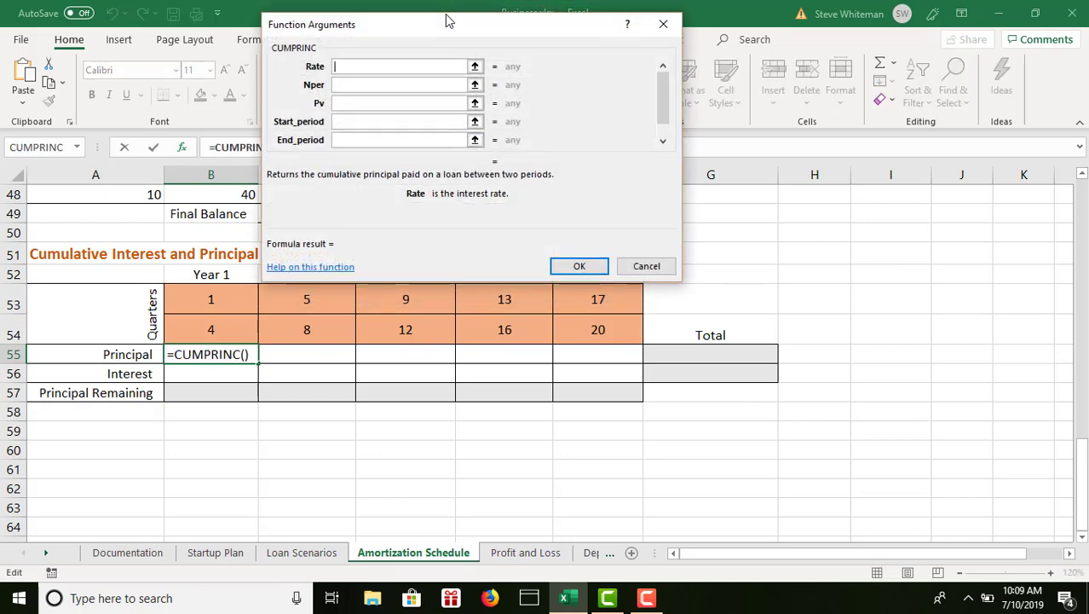
Step: Set the CUMPRINC Rate argument to the absolute reference $D$5
drag(449, 23, 744, 53)
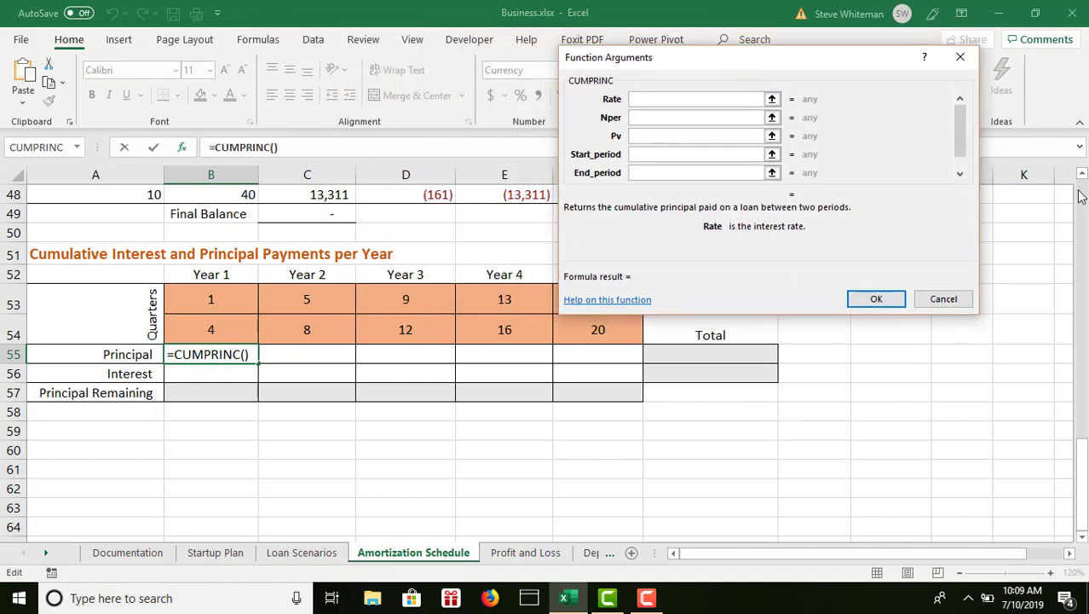
scroll(1078, 195, up, 15)
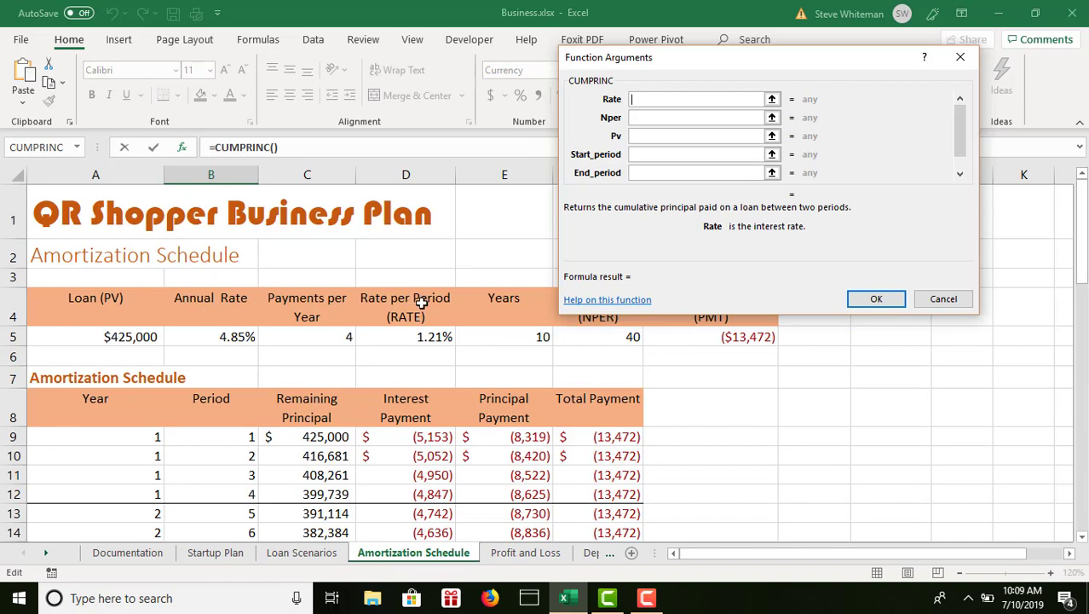
click(425, 336)
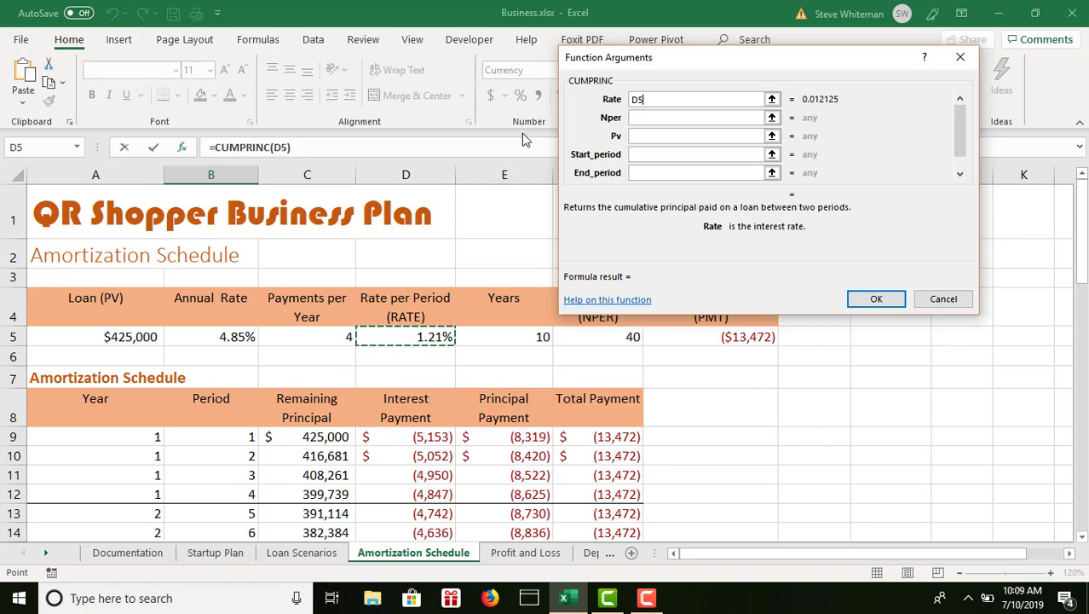
click(639, 99)
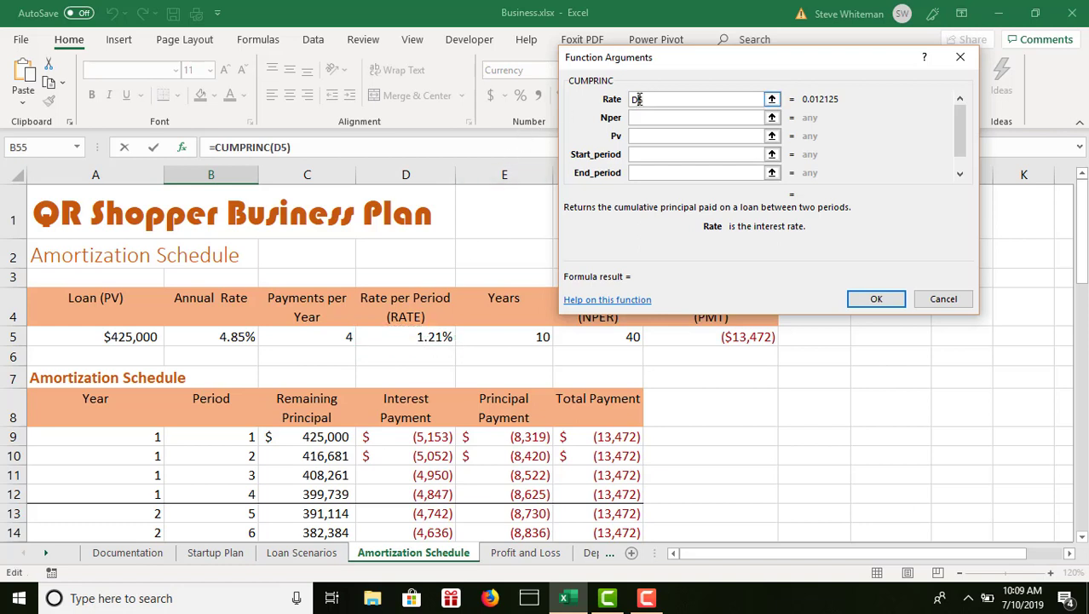
key(F4)
key(F4)
click(633, 100)
text($)
Step: Set the CUMPRINC Nper argument to the absolute reference $F$5
click(657, 120)
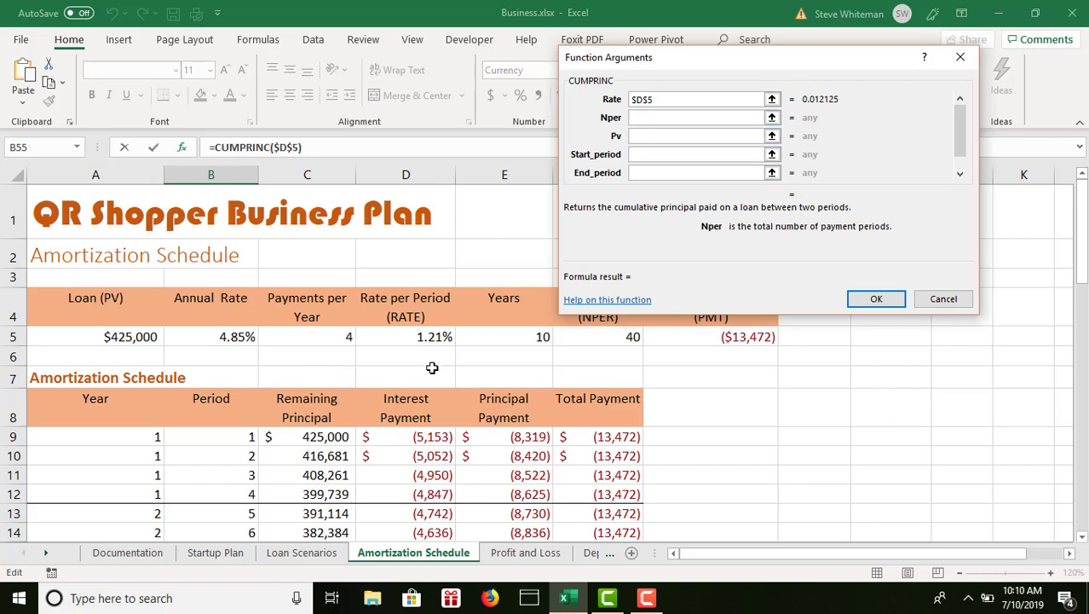
click(597, 336)
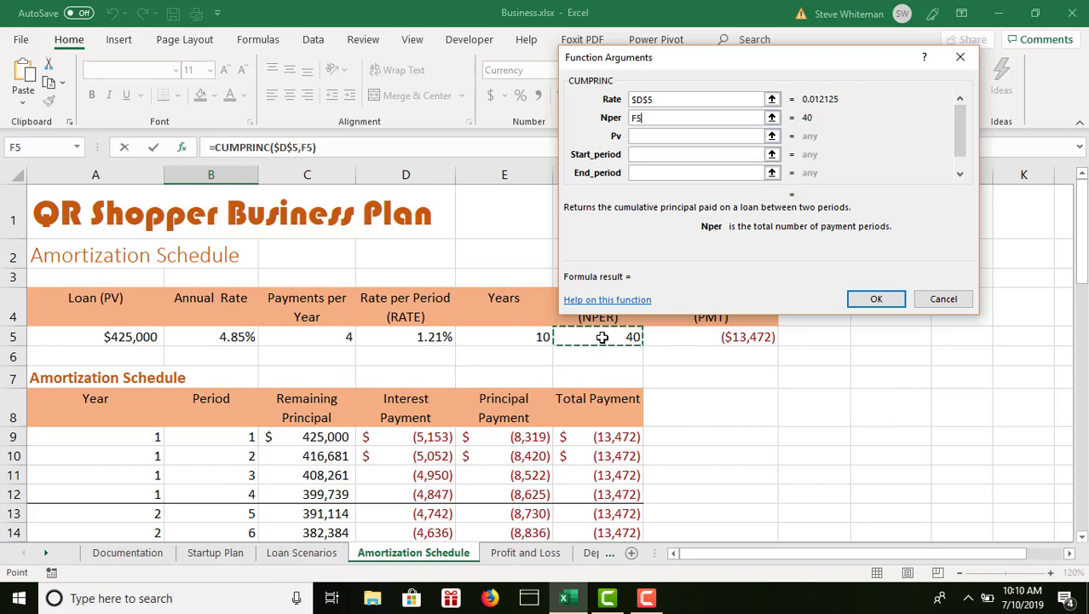
double_click(636, 118)
click(635, 117)
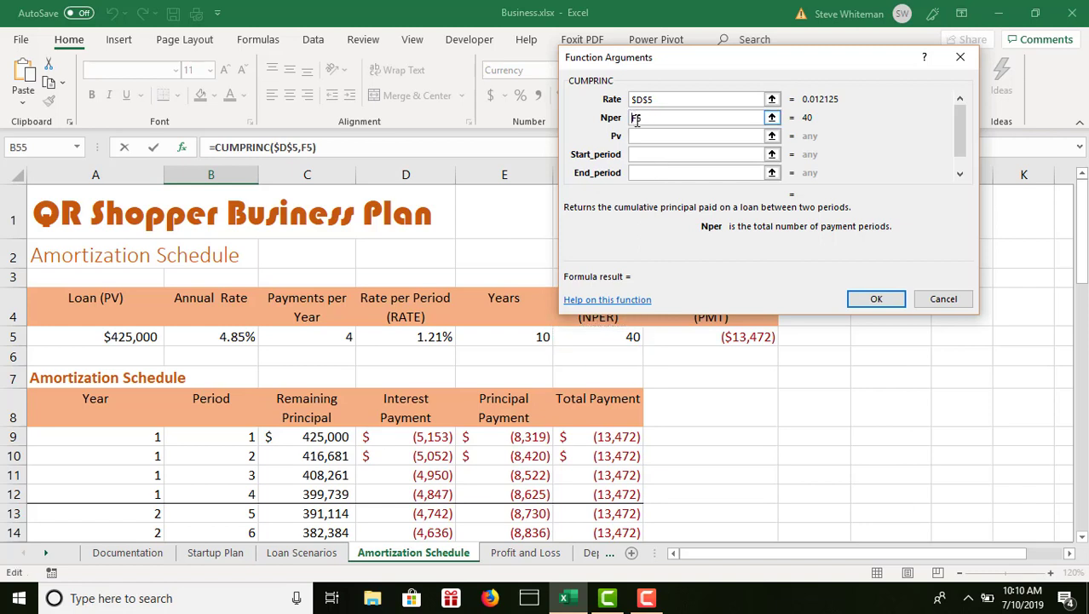
text($)
click(641, 118)
text($)
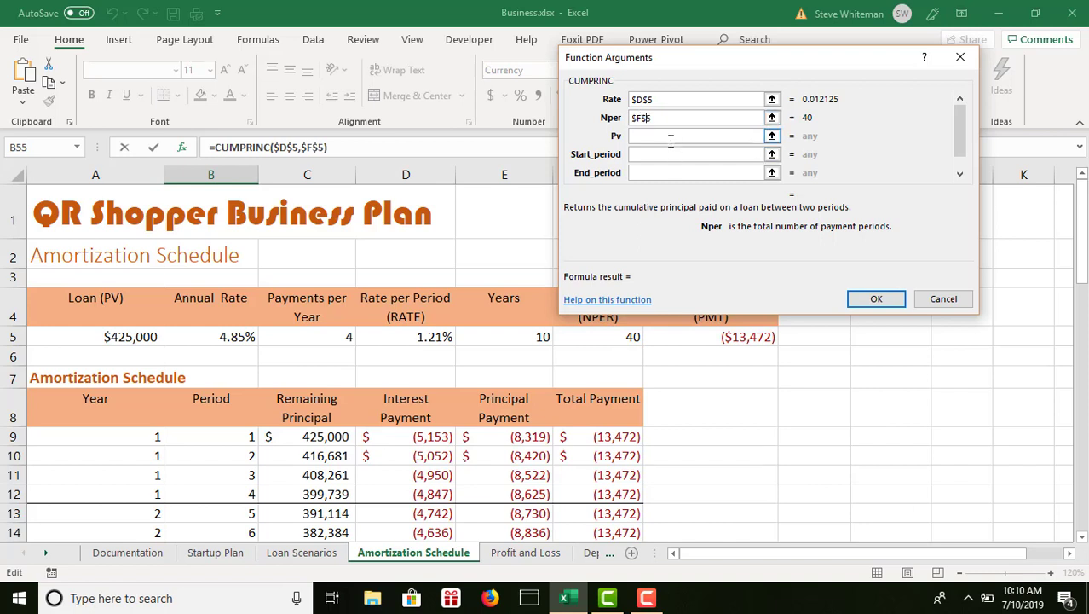
Step: Set the CUMPRINC Pv argument to the absolute reference $A$5
click(670, 137)
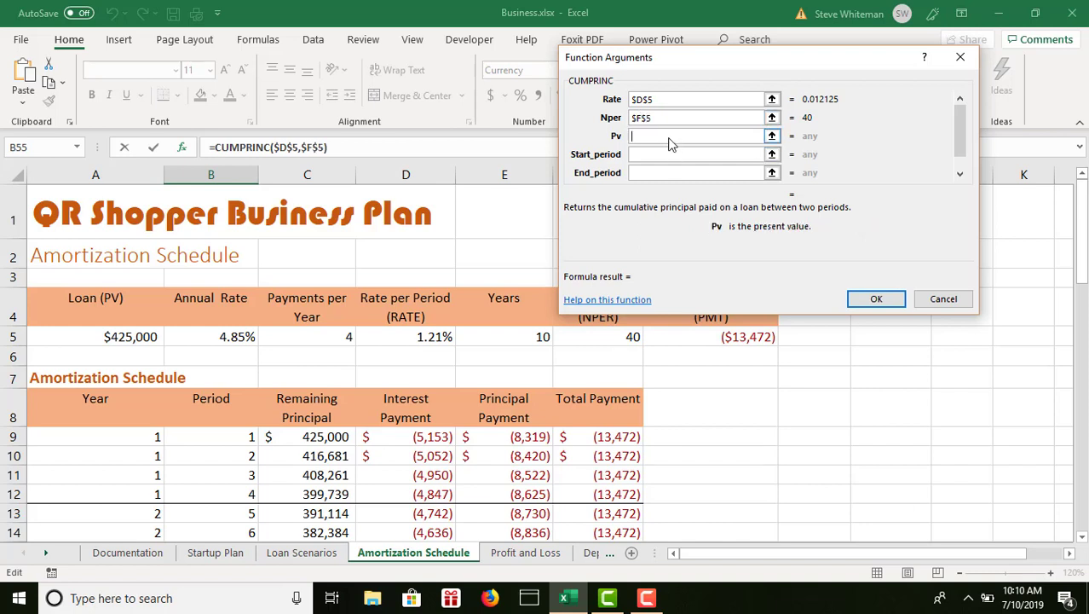
click(130, 339)
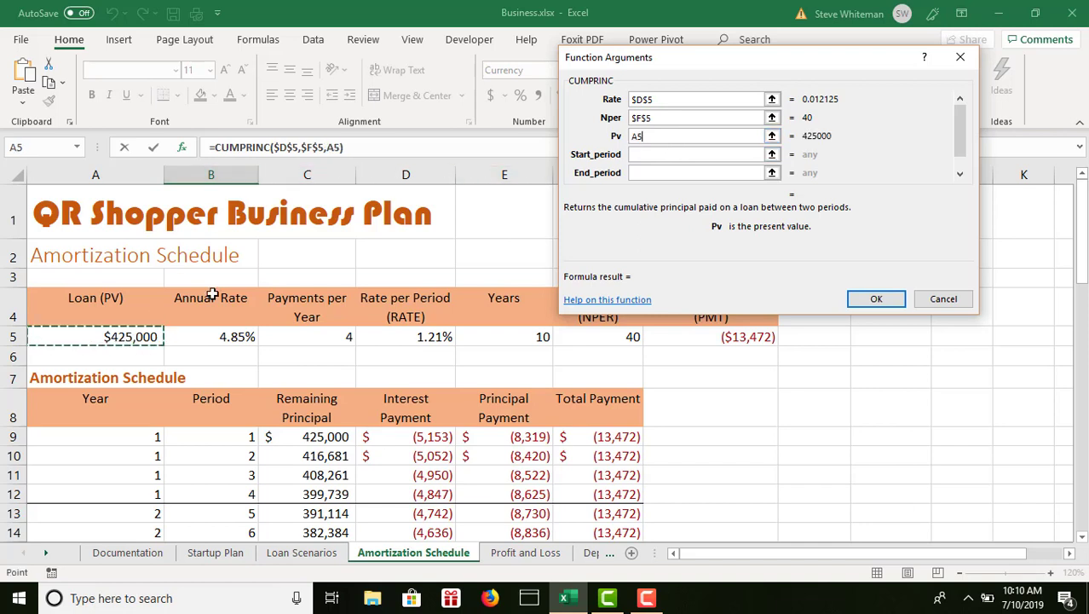
click(638, 135)
text($)
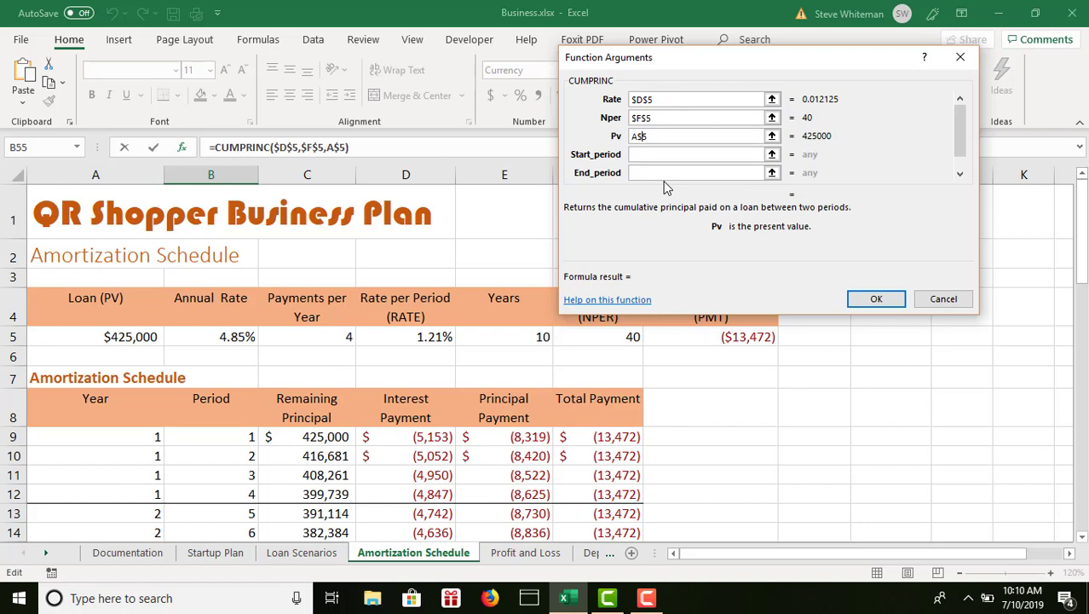
click(634, 136)
text($)
Step: Set the CUMPRINC Start_period argument to B53 and End_period to B54
click(657, 154)
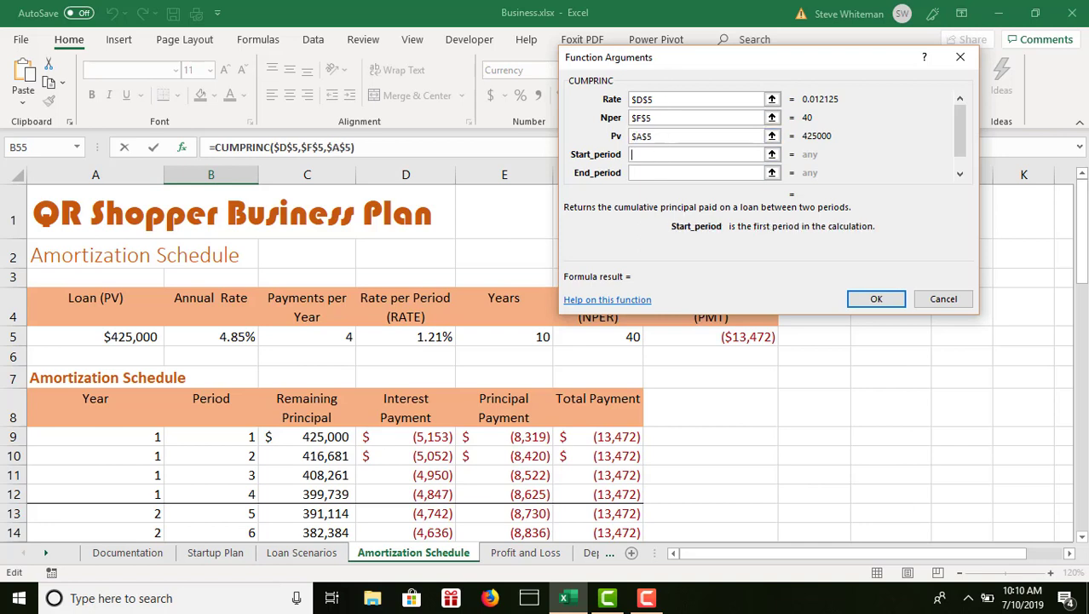
drag(1081, 221, 1086, 473)
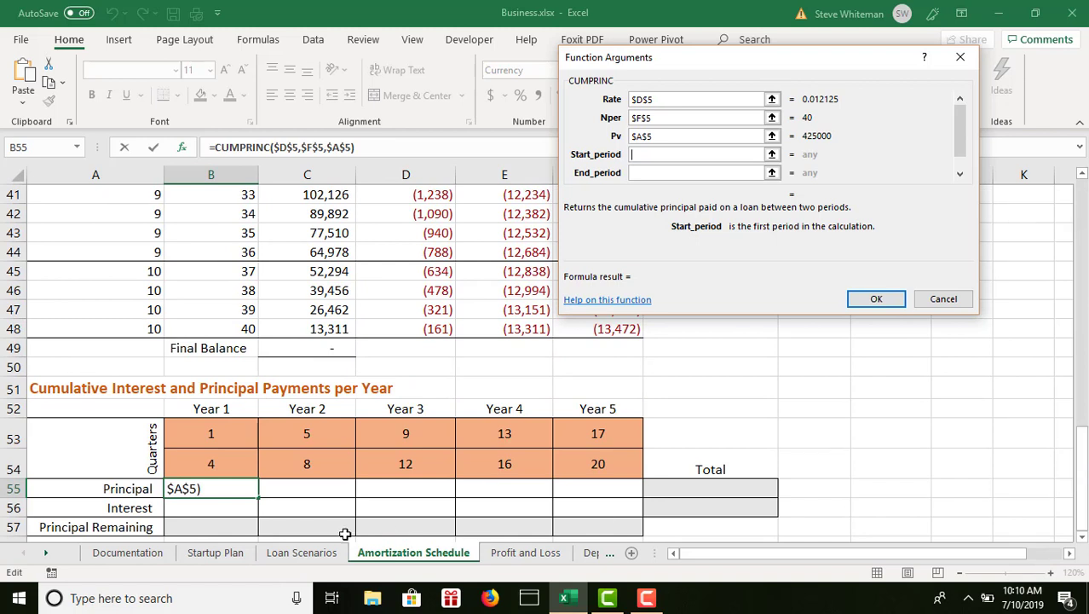
click(213, 436)
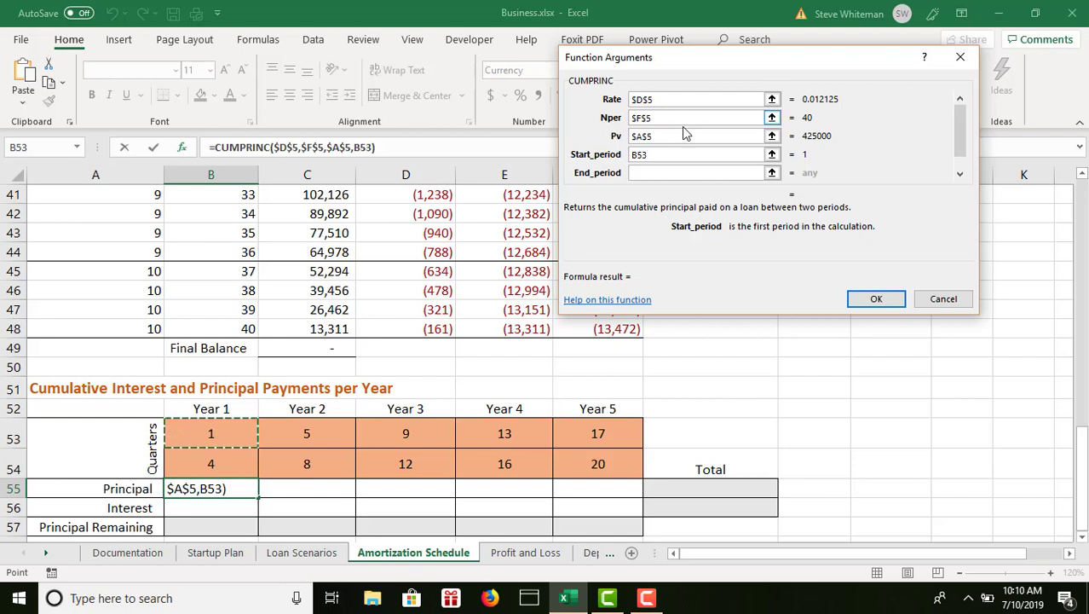
click(667, 171)
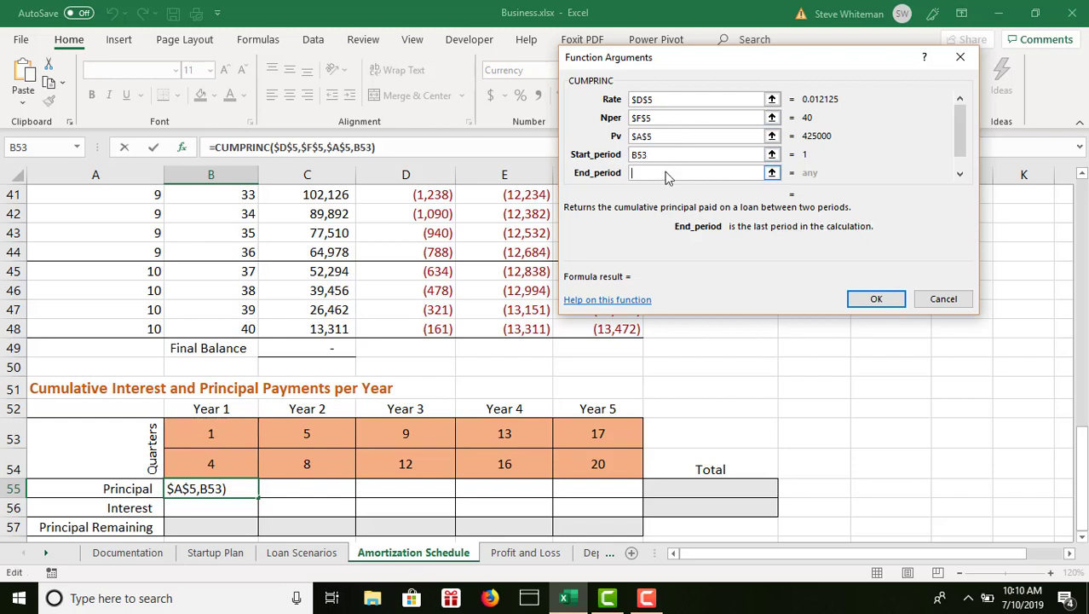
click(223, 466)
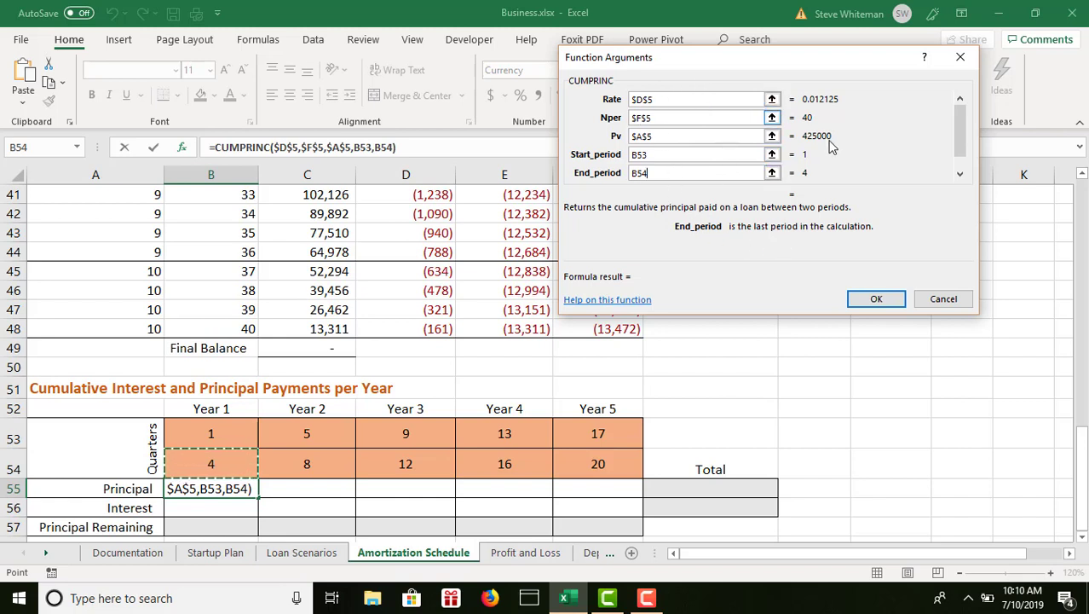
Step: Complete the CUMPRINC formula with Type 0 and copy it from B55 across the Principal row through F55
click(961, 175)
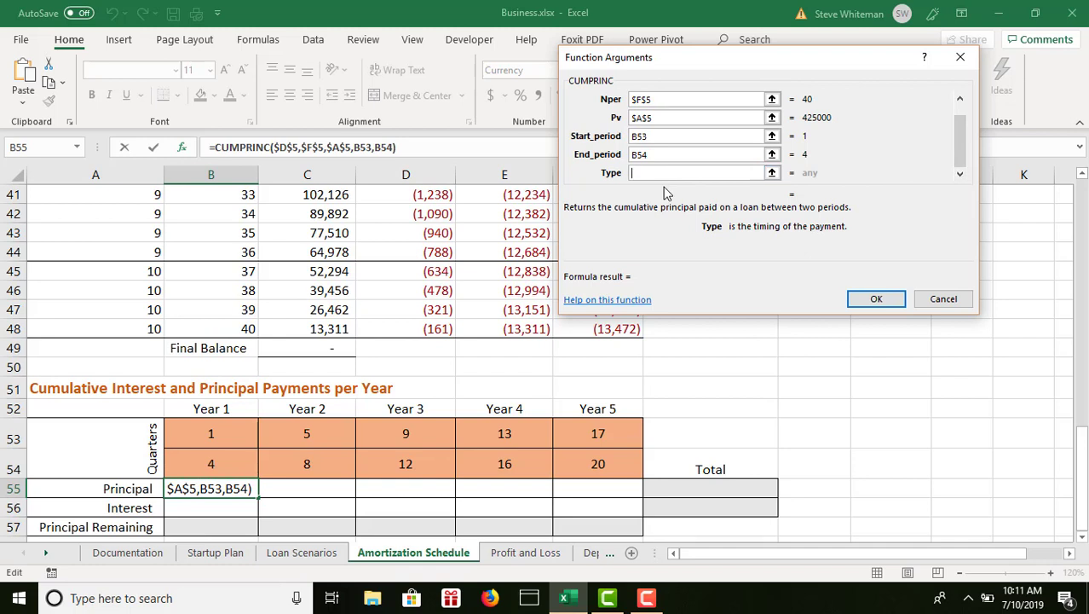
text(0)
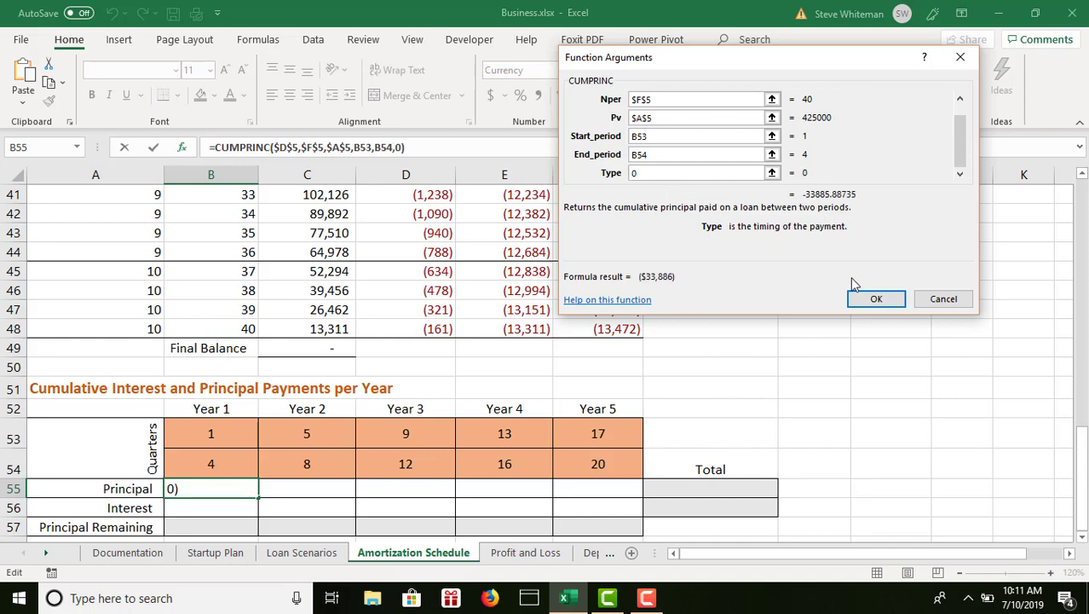
click(869, 302)
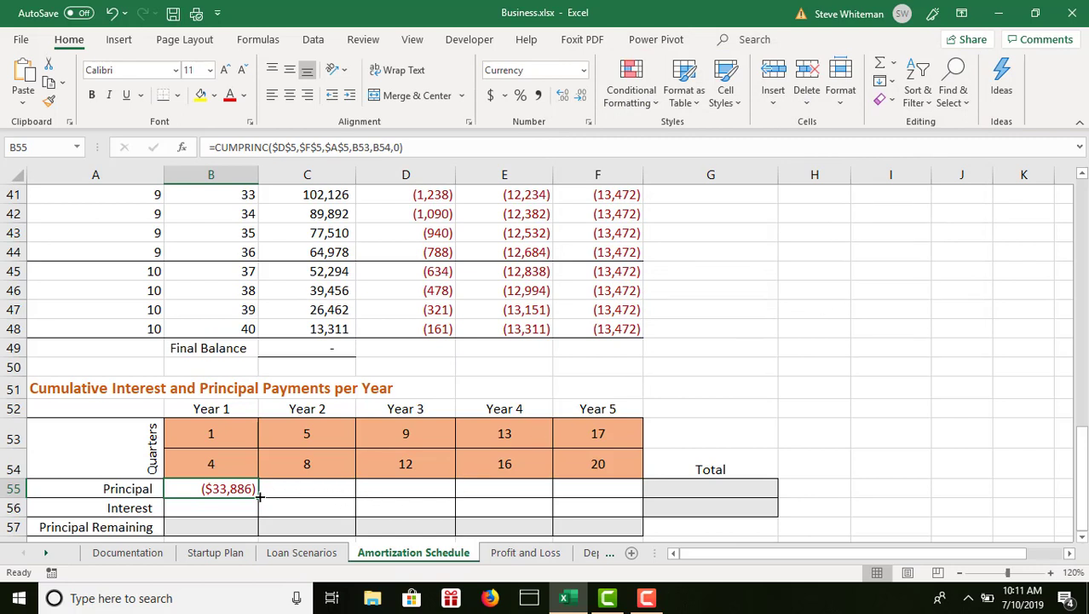
drag(259, 498, 629, 488)
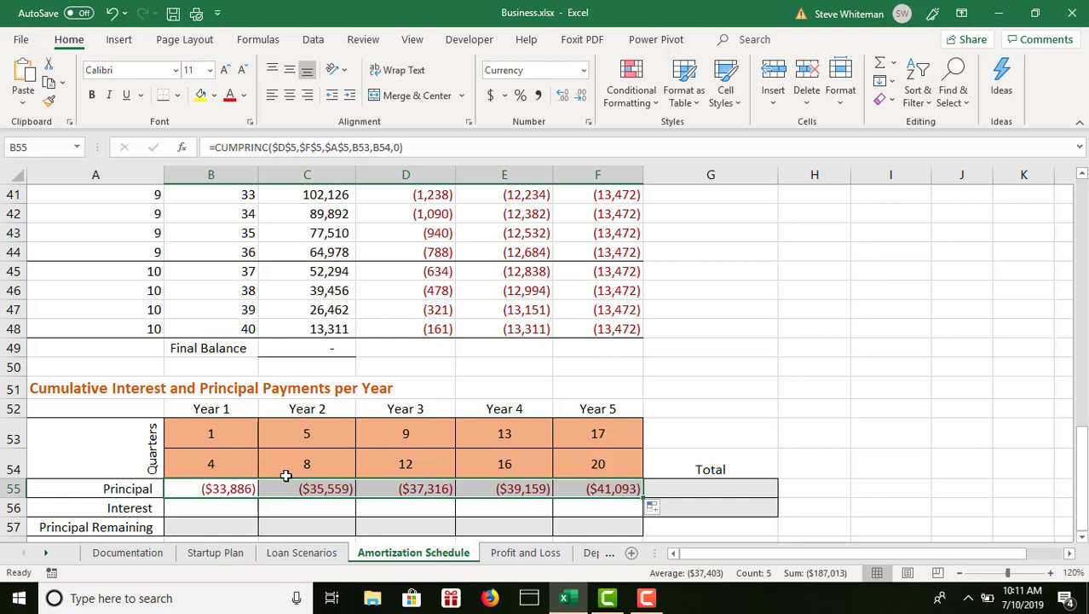
Step: Insert the financial function CUMIPMT in B56 for the Year 1 cumulative interest
click(218, 508)
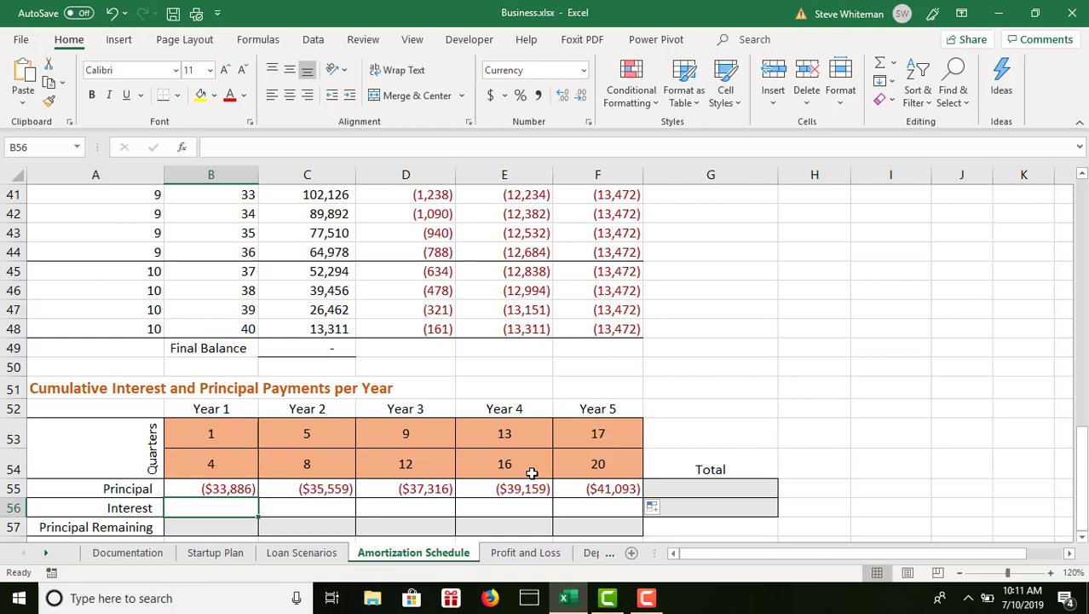
click(185, 149)
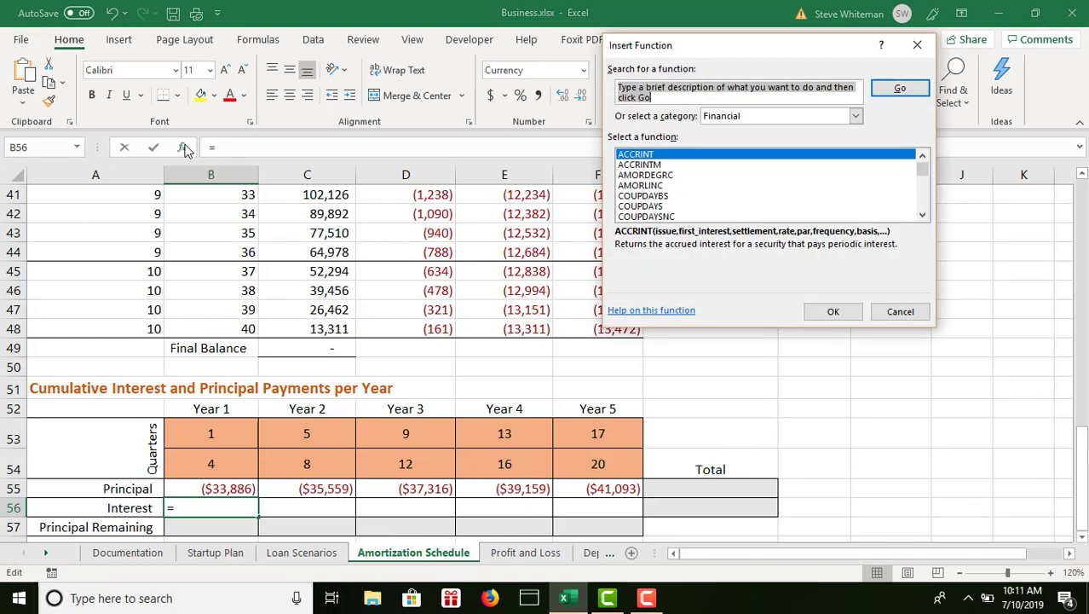
click(925, 208)
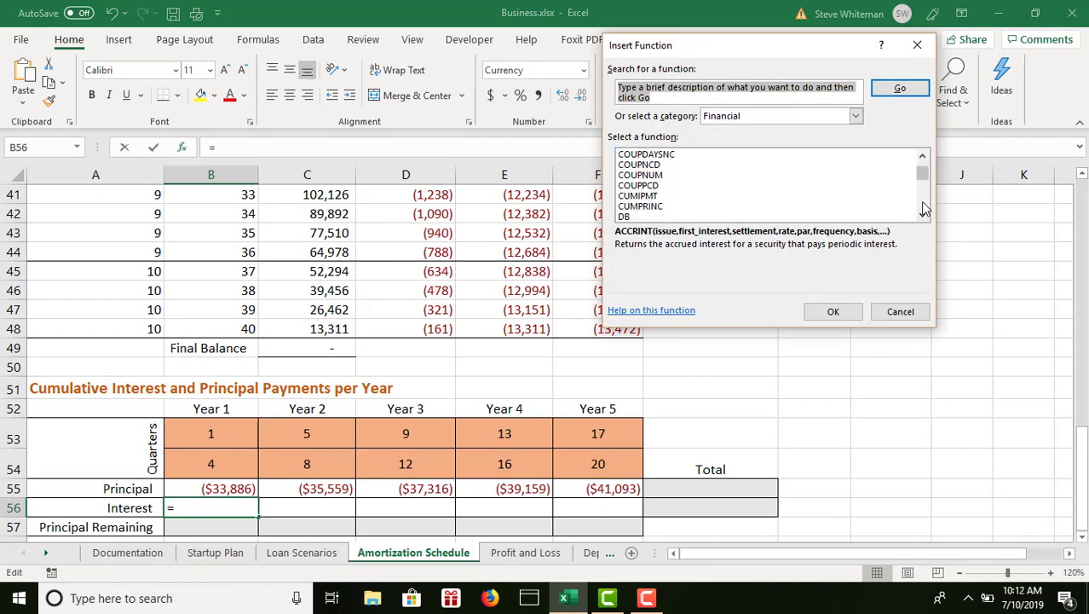
click(650, 196)
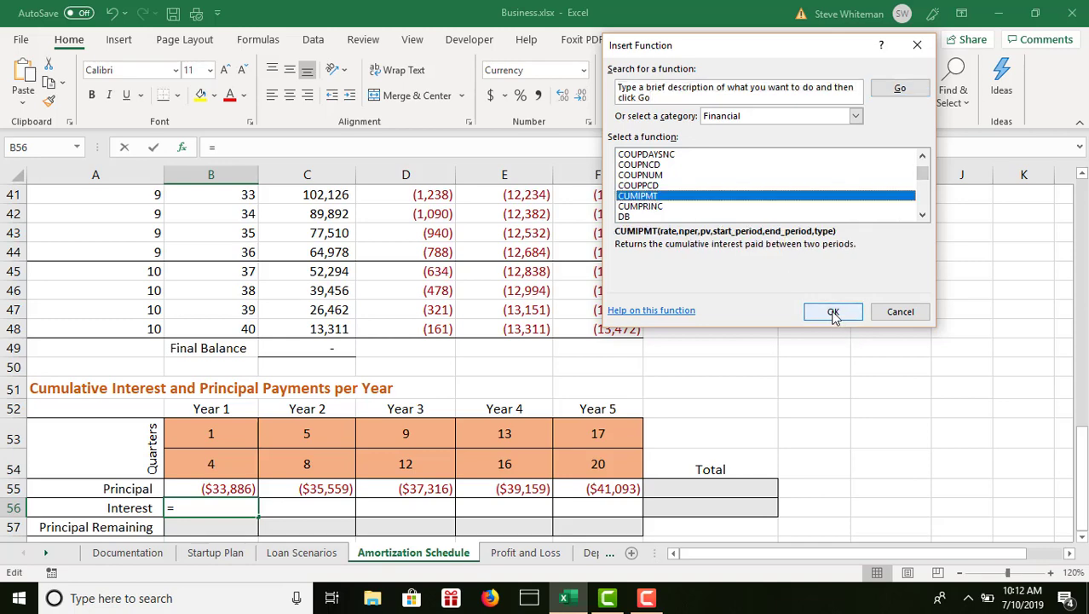
click(832, 312)
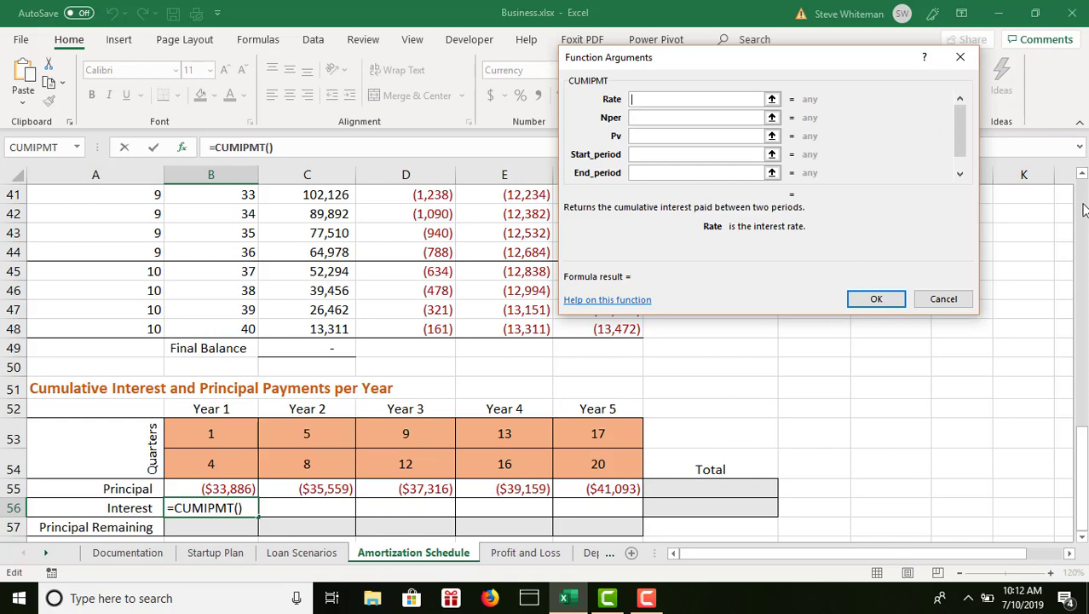
Step: Set the CUMIPMT Rate argument to the absolute reference $D$5
scroll(1085, 210, up, 13)
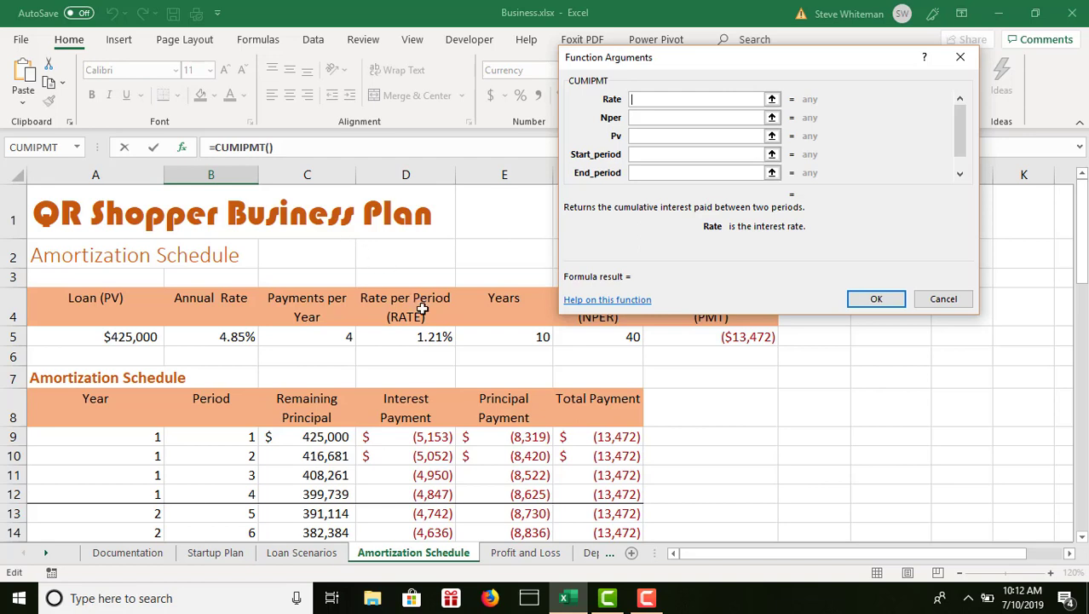
click(424, 338)
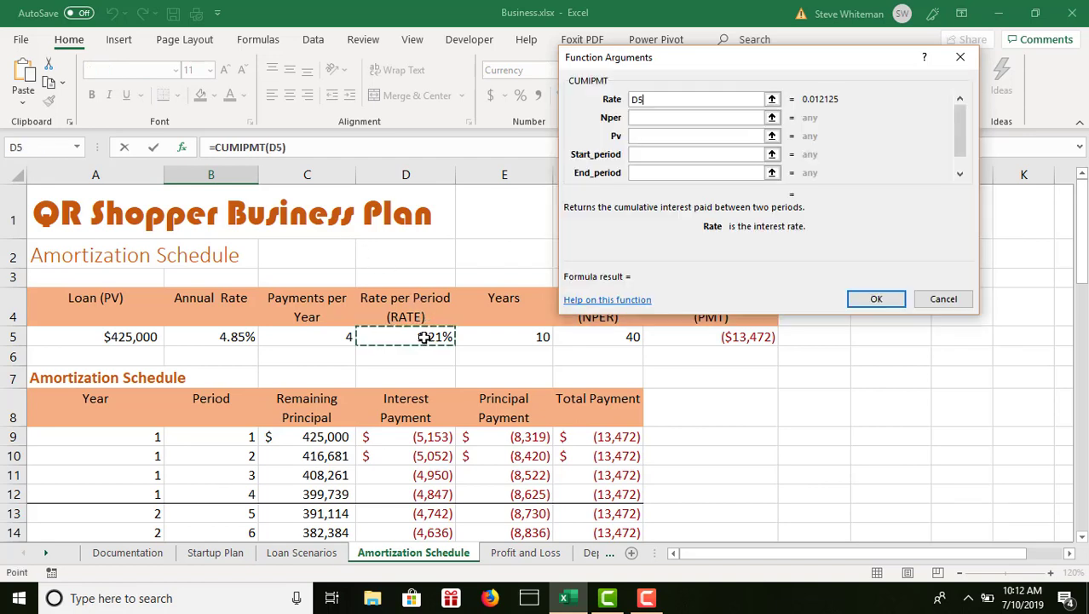
click(642, 99)
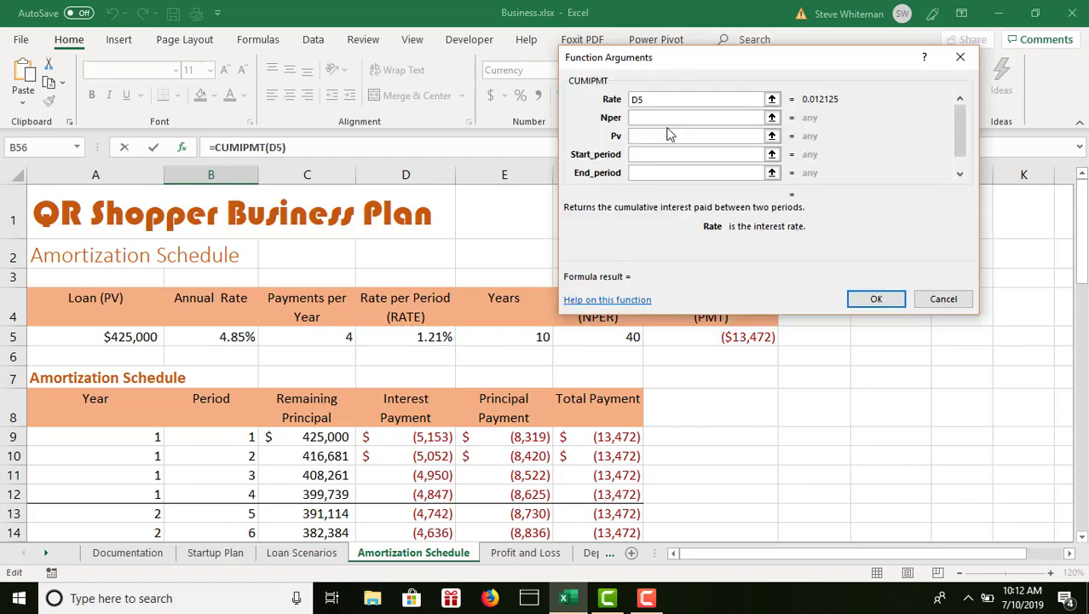
text($)
click(638, 116)
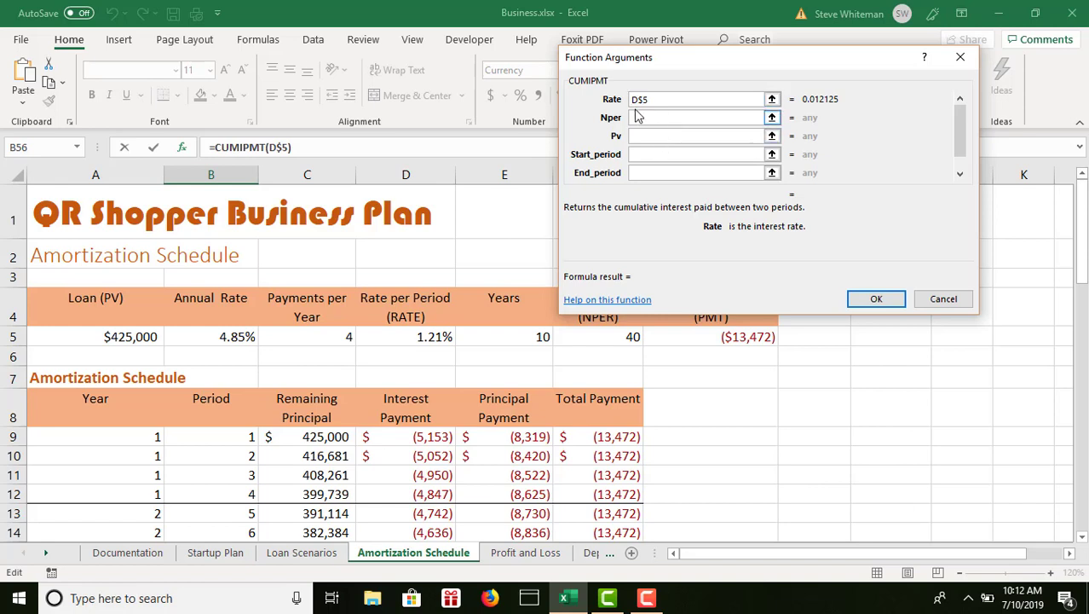
click(669, 152)
text($)
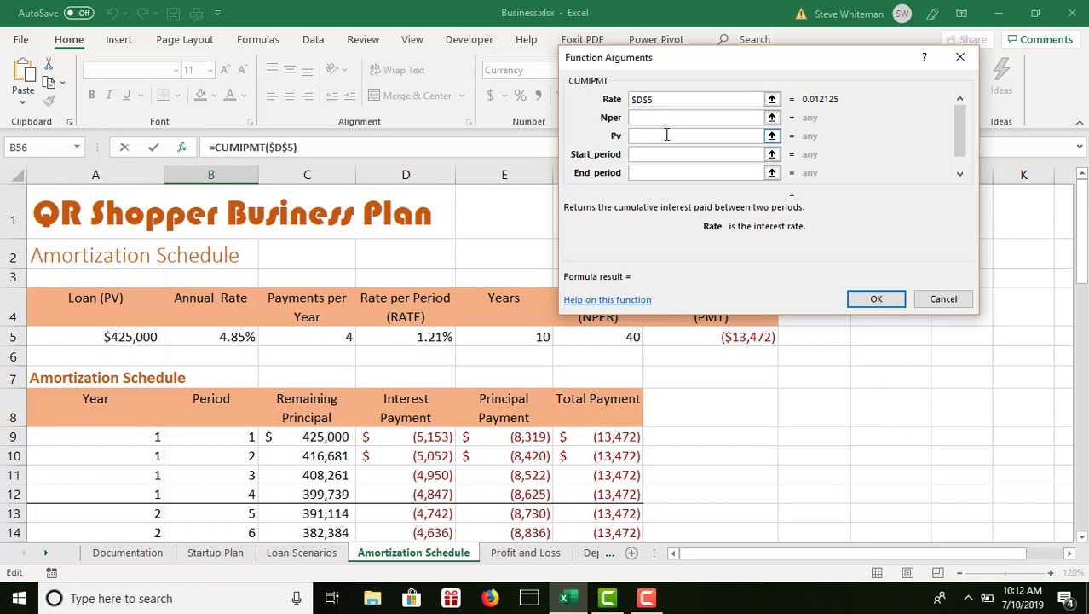
Step: Set the CUMIPMT Nper argument to the absolute reference $F$5
click(656, 118)
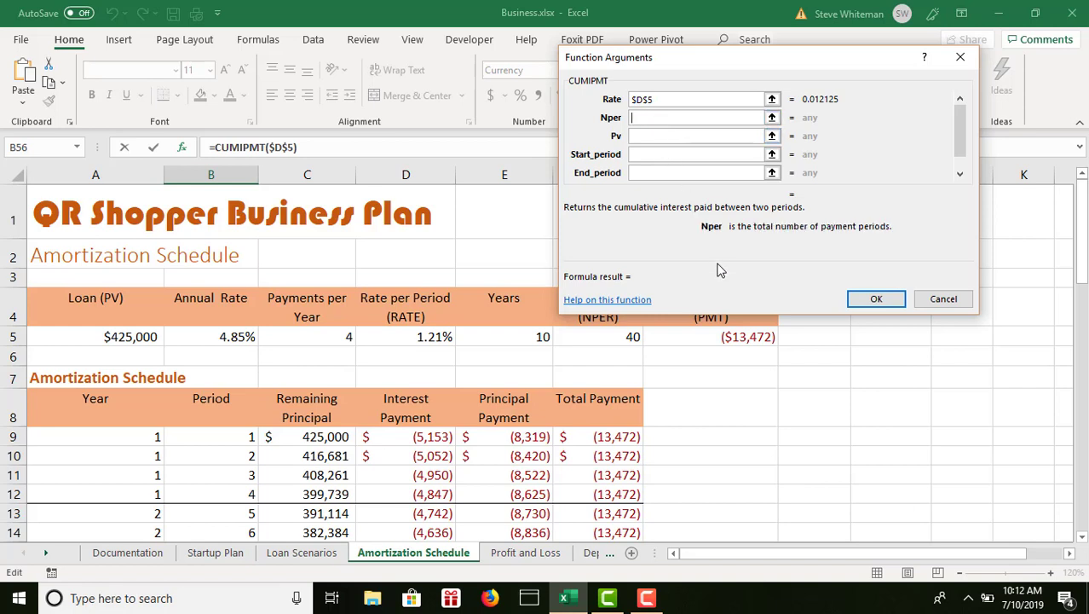
click(618, 337)
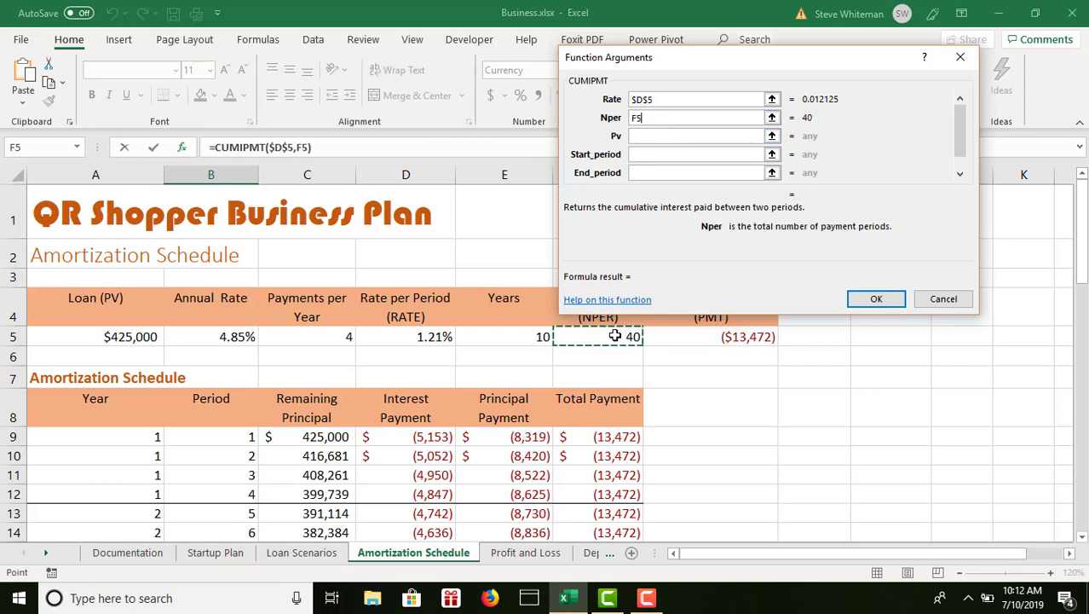
click(639, 118)
text($)
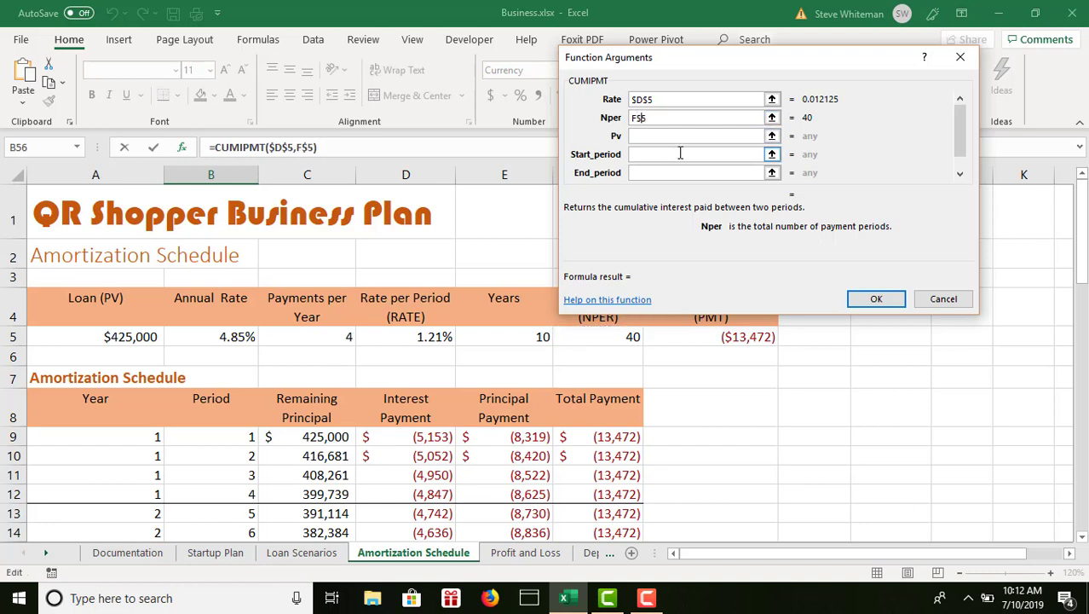
click(633, 117)
text($)
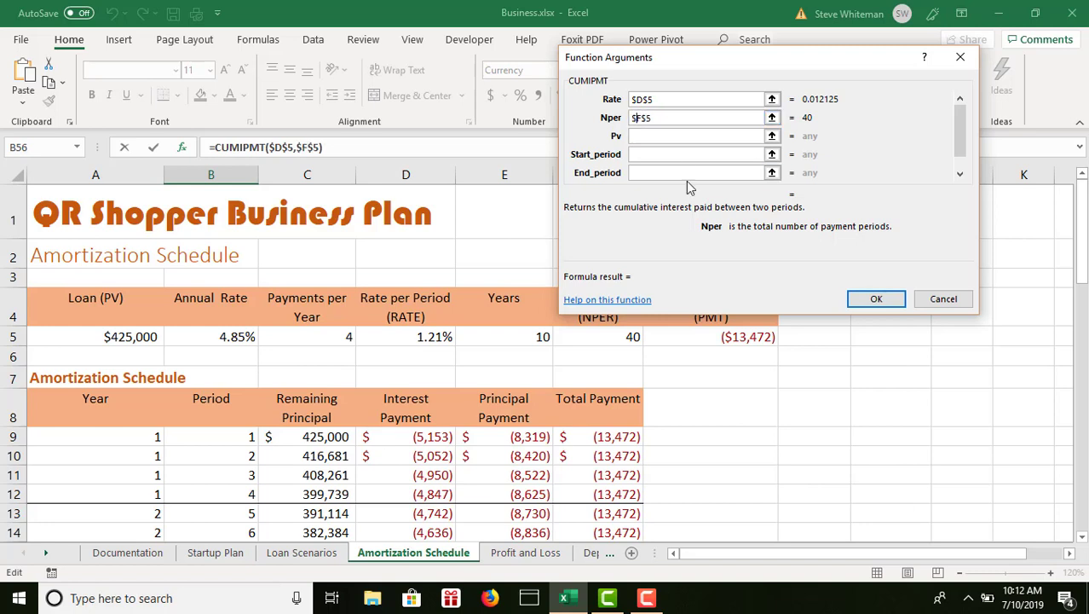
Step: Set the CUMIPMT Pv argument to the absolute reference $A$5
click(651, 136)
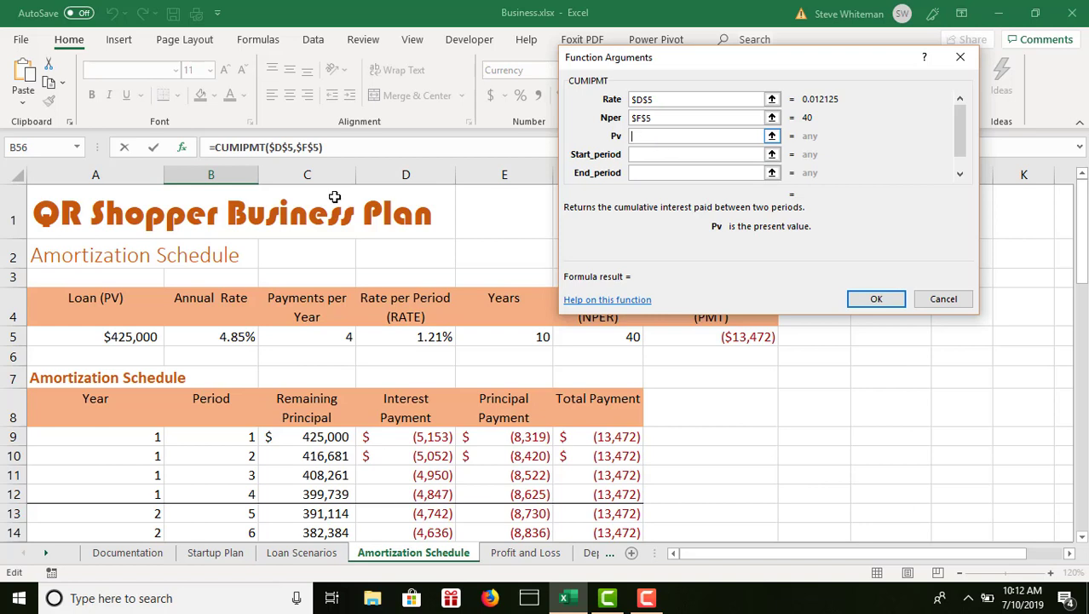
click(129, 337)
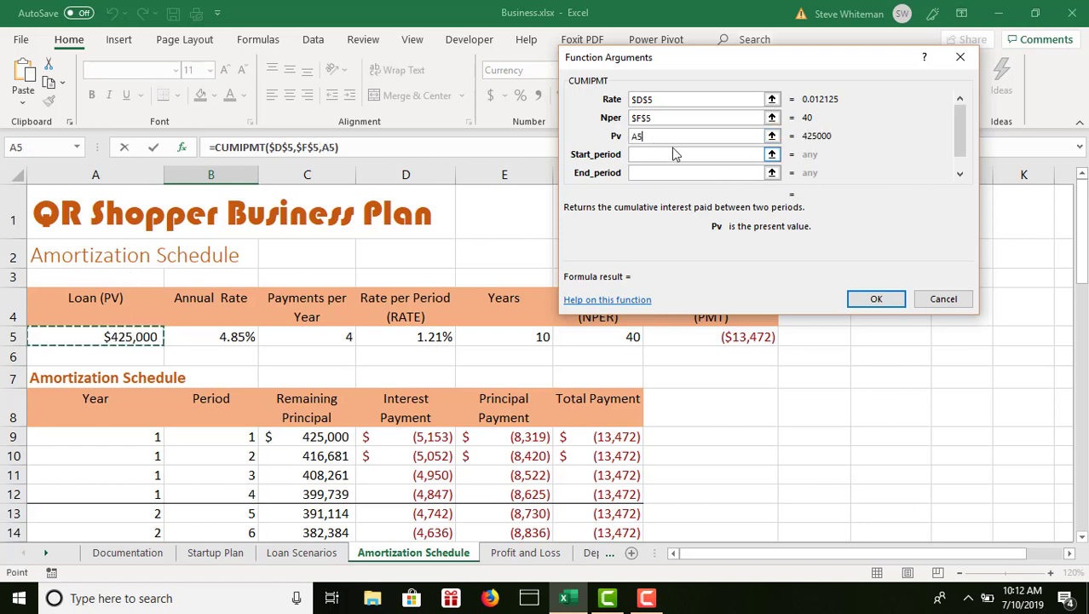
click(641, 137)
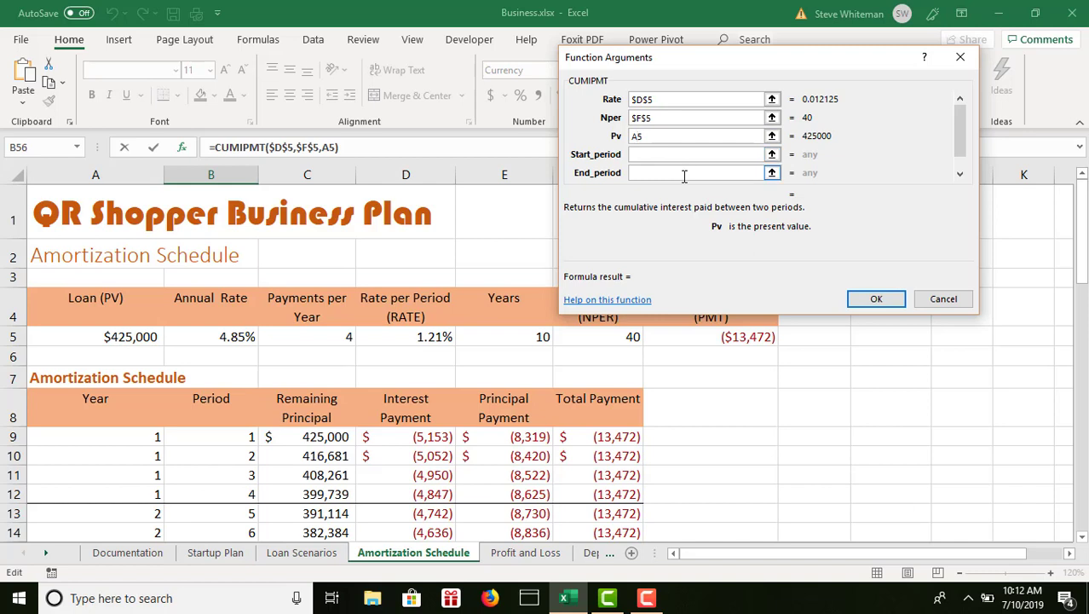
text($)
click(636, 137)
text($)
Step: Set the CUMIPMT Start_period argument to B53 and End_period to B54
click(668, 157)
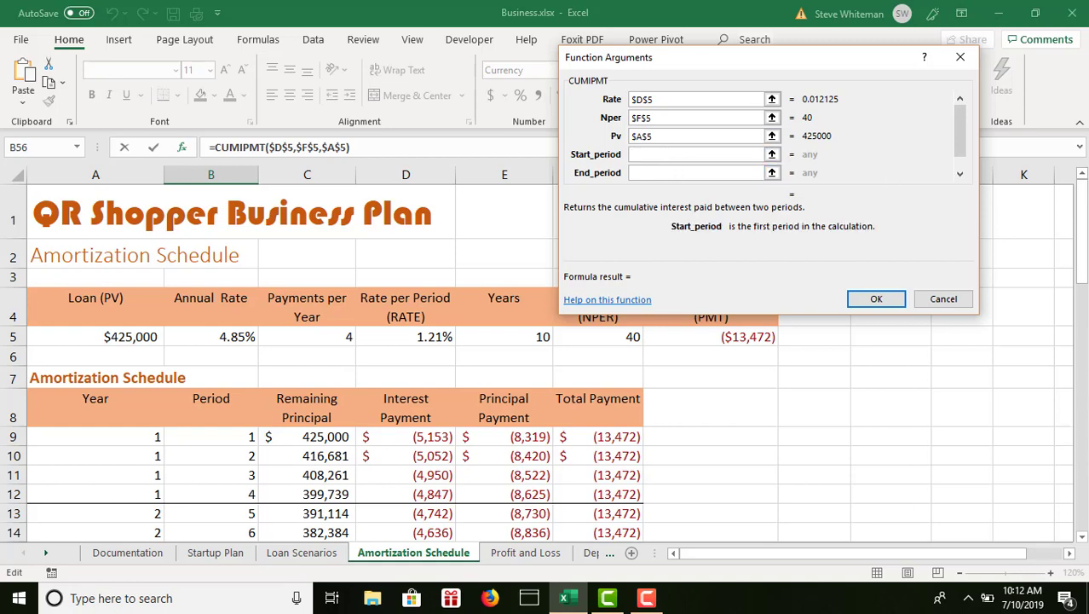
click(1084, 519)
click(1084, 519)
click(1085, 519)
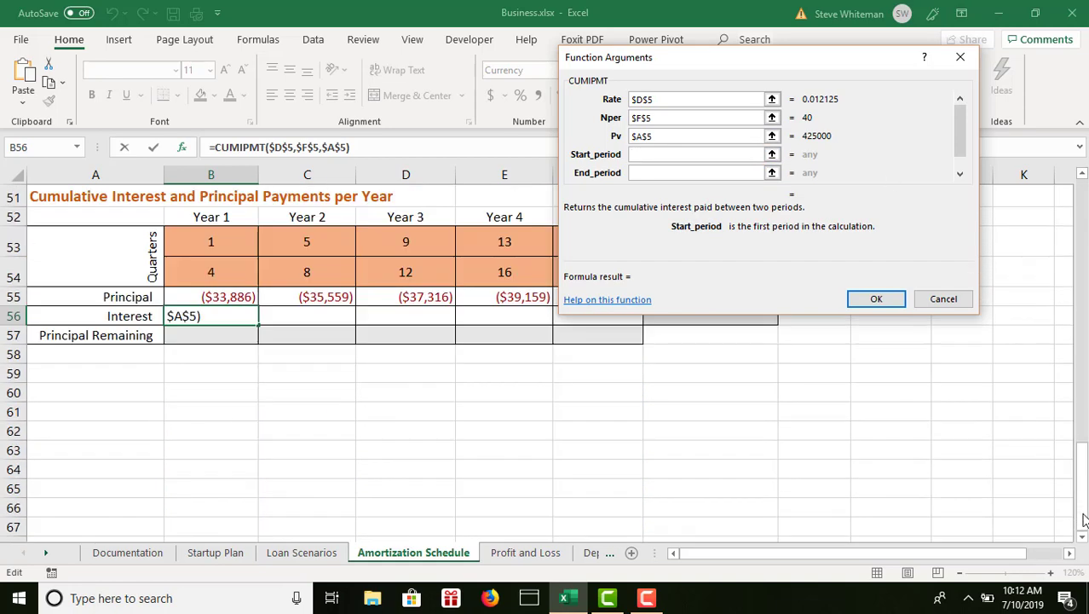
click(219, 246)
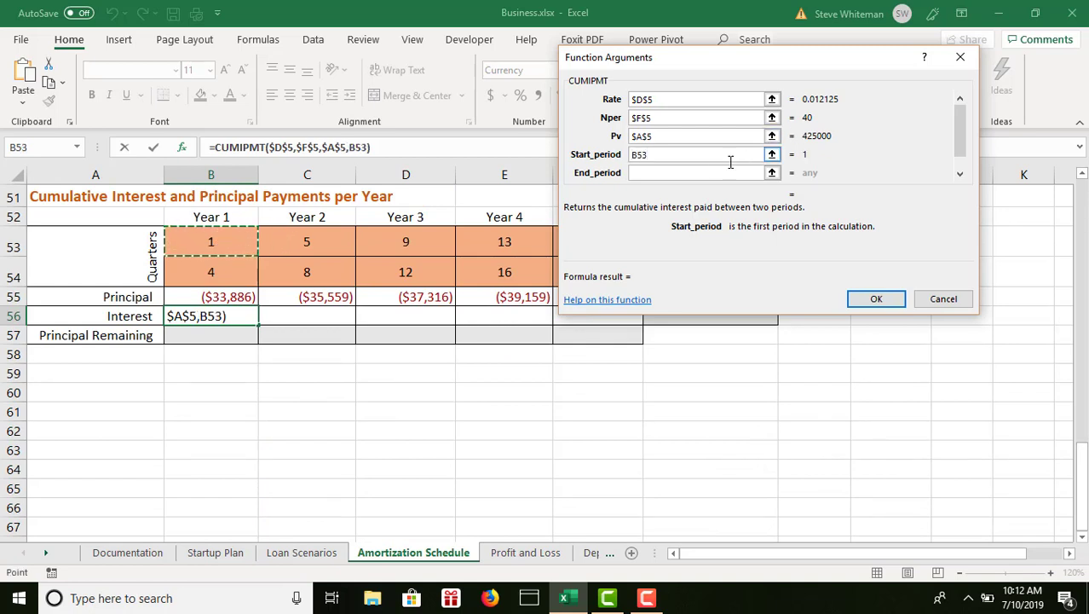
click(671, 174)
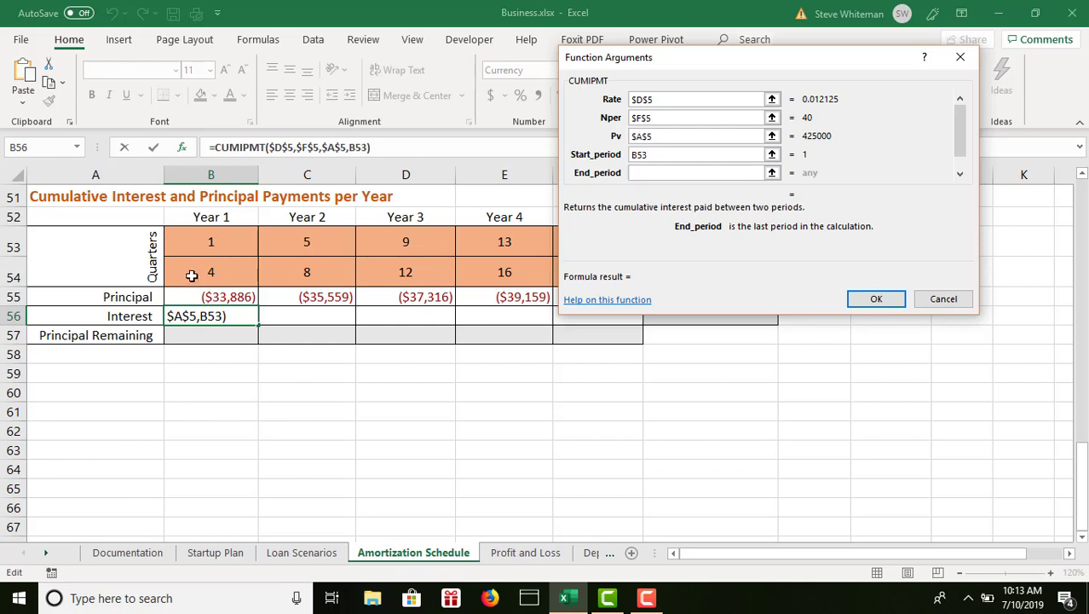
click(191, 266)
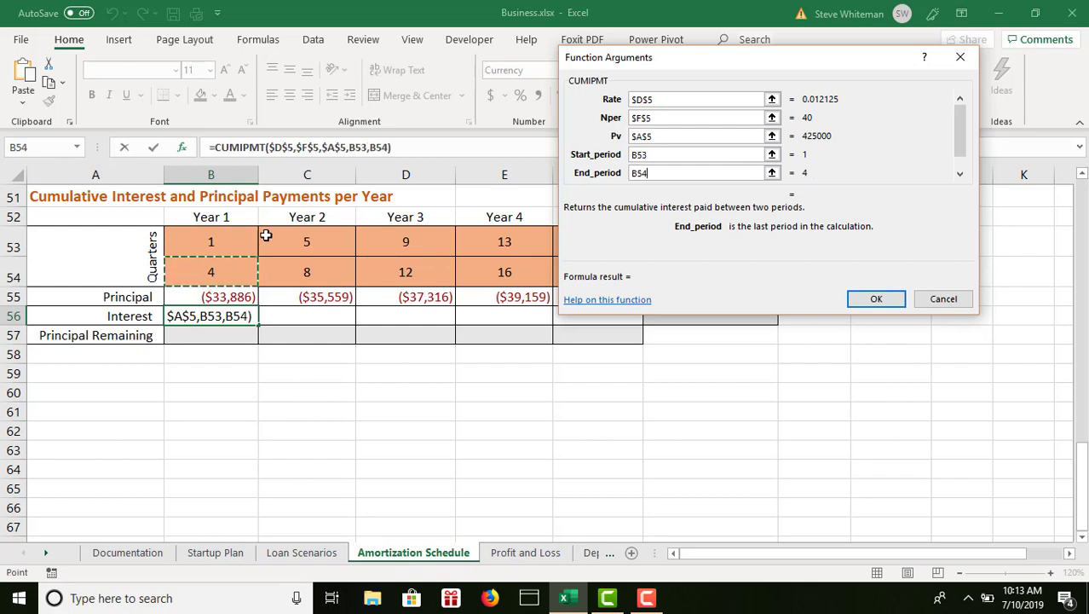
Step: Set the CUMIPMT Type argument to 0, finish the formula, and copy it from B56 across through F56
click(960, 171)
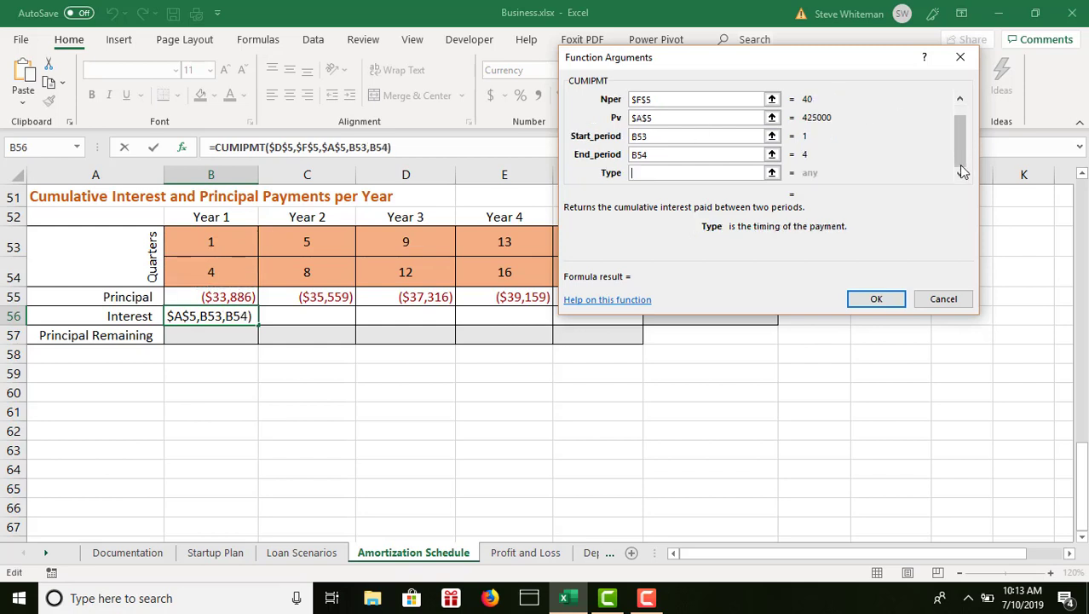
click(645, 173)
text(0)
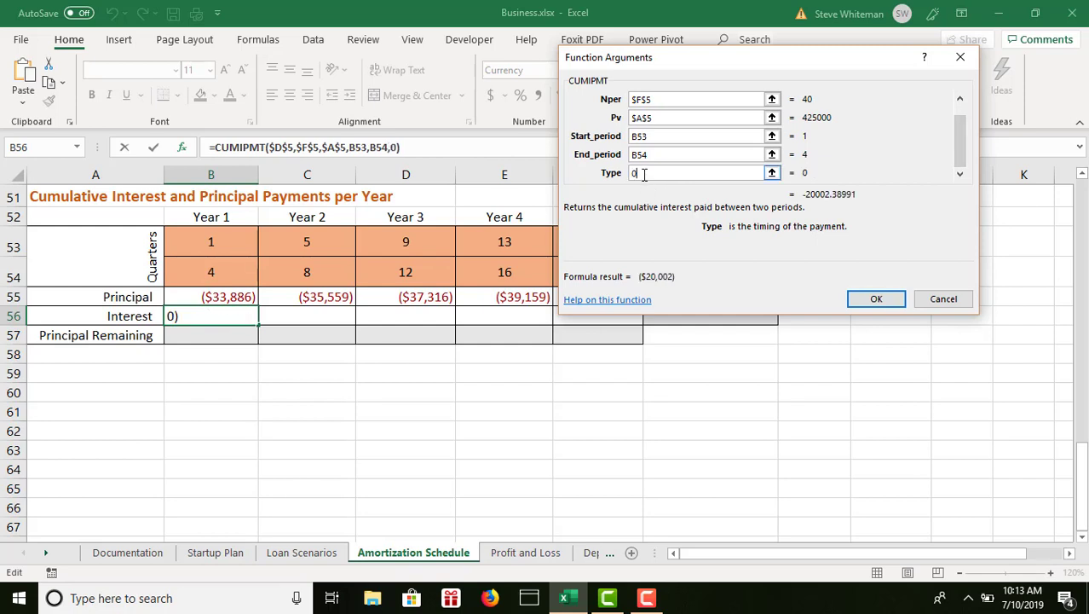
click(874, 299)
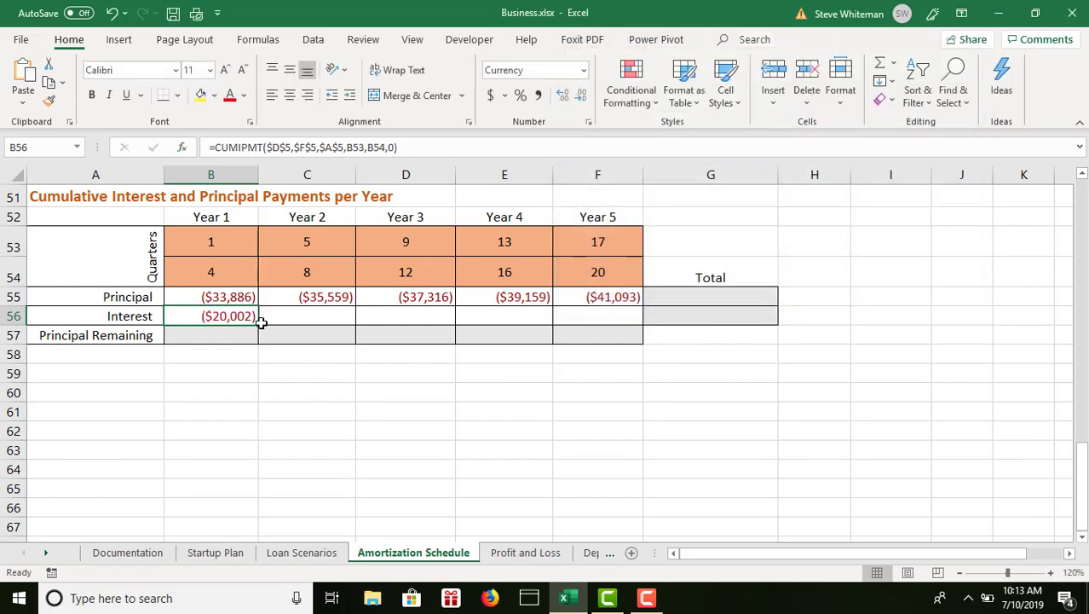
drag(260, 324, 616, 321)
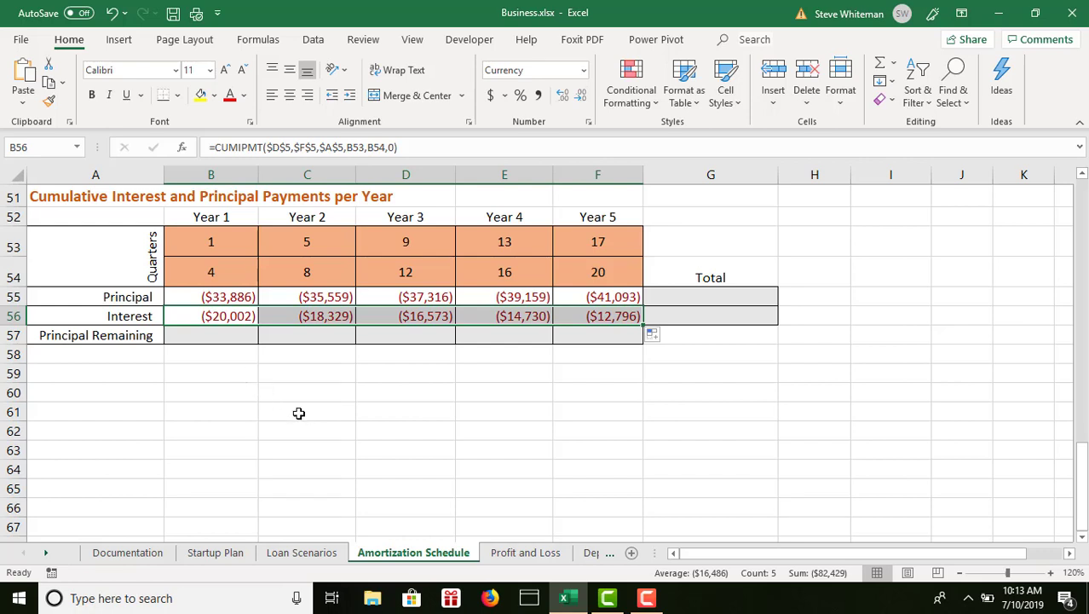
Step: Total the five years of principal in G55 and of interest in G56 with SUM formulas
click(710, 294)
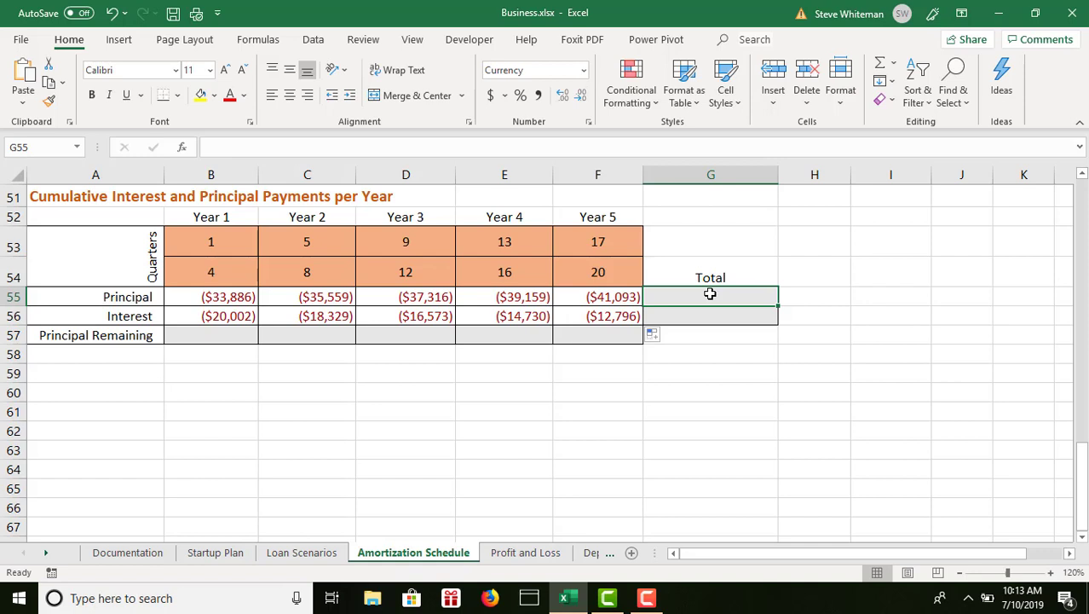
click(880, 66)
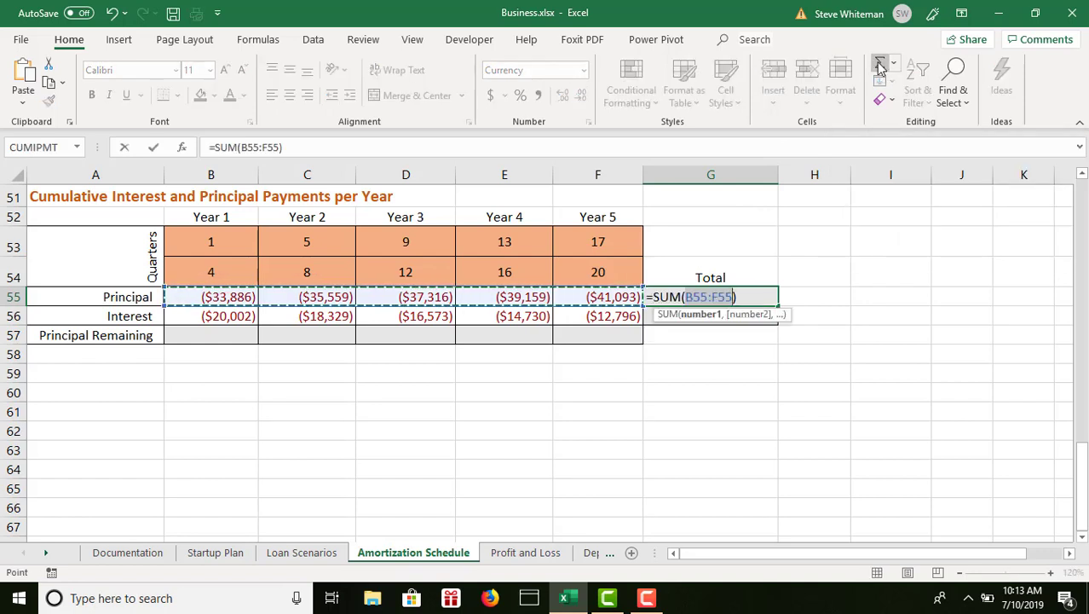
key(Return)
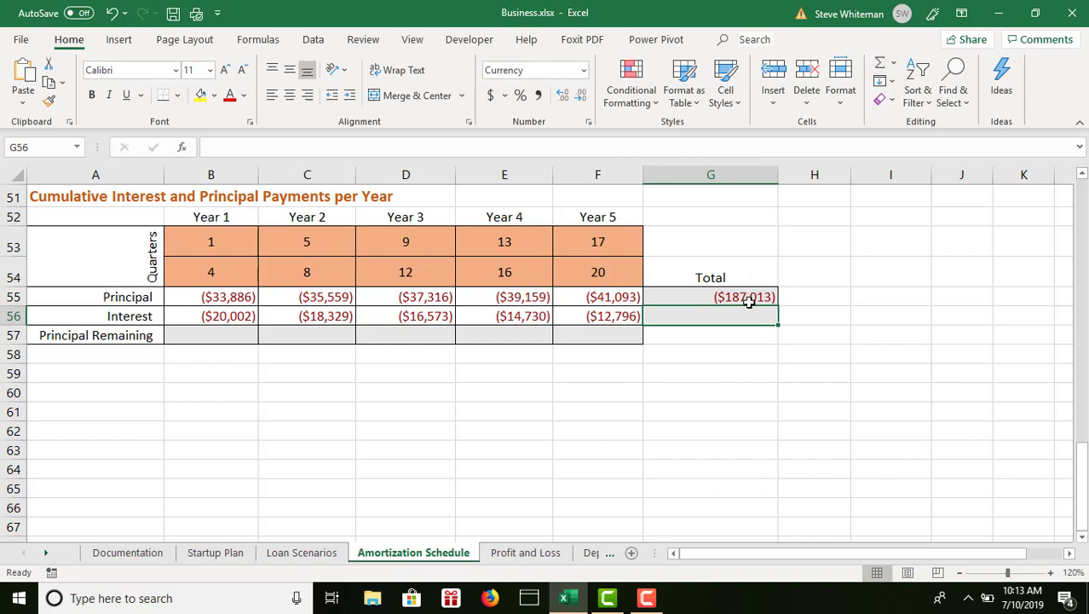
click(881, 66)
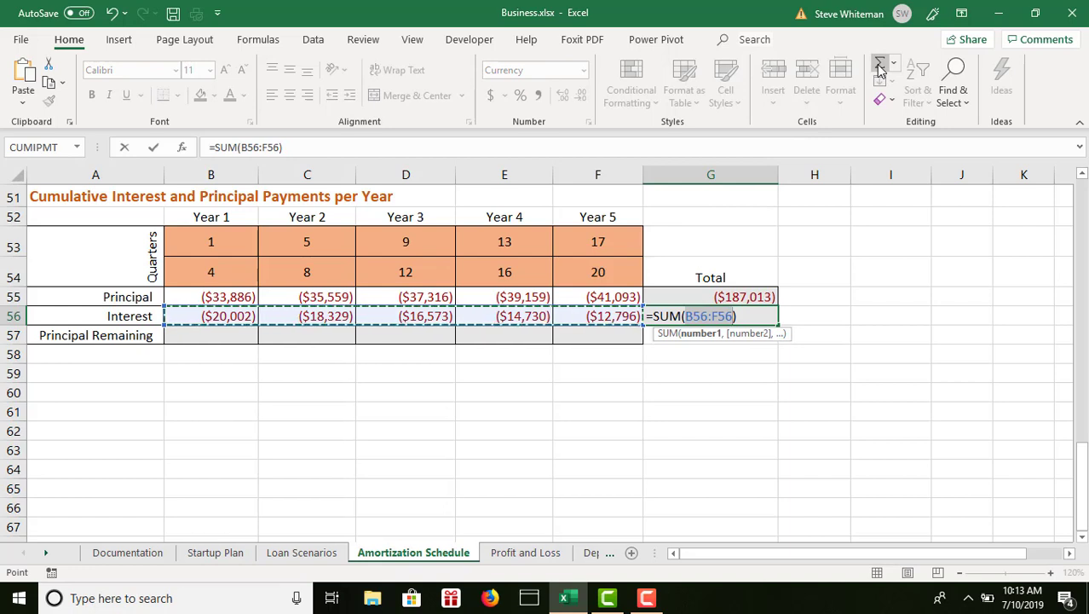
key(Return)
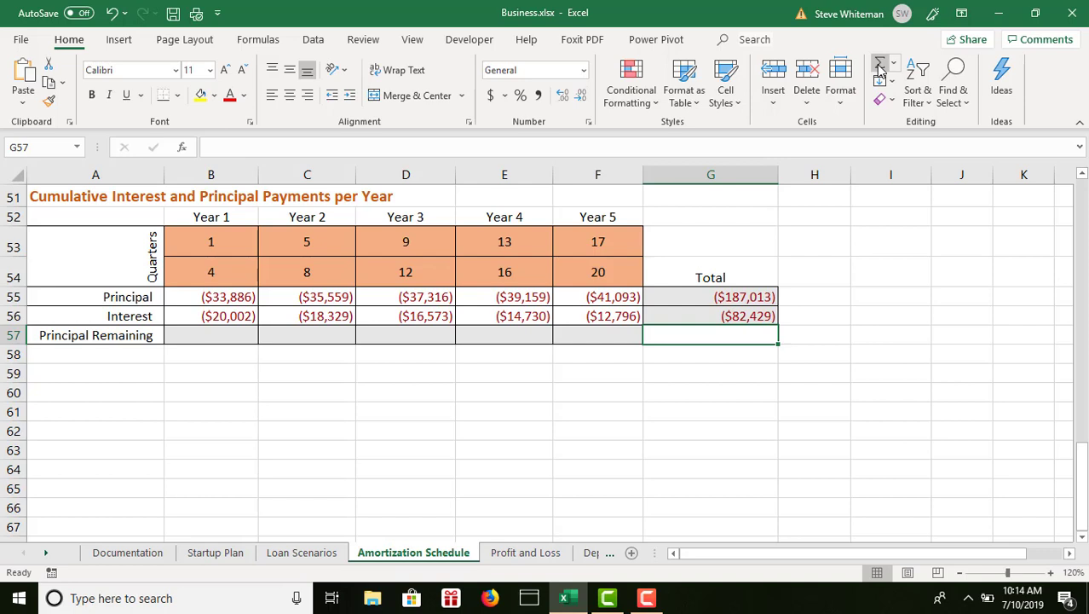
Step: Begin the Year 1 Principal Remaining formula in B57 with the absolute reference $A$5 to the loan amount
click(249, 335)
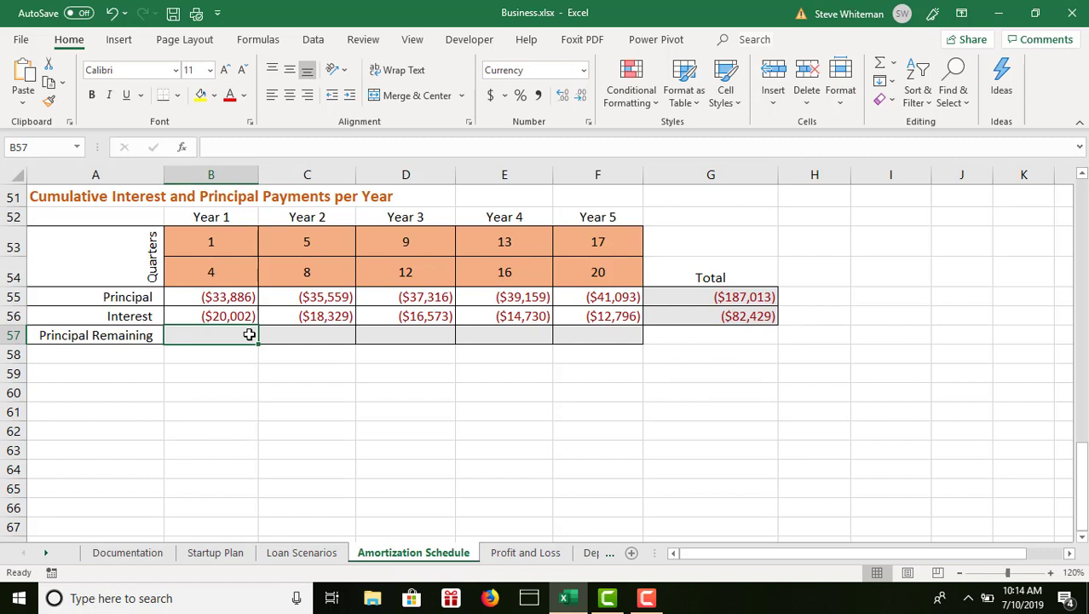
click(1082, 189)
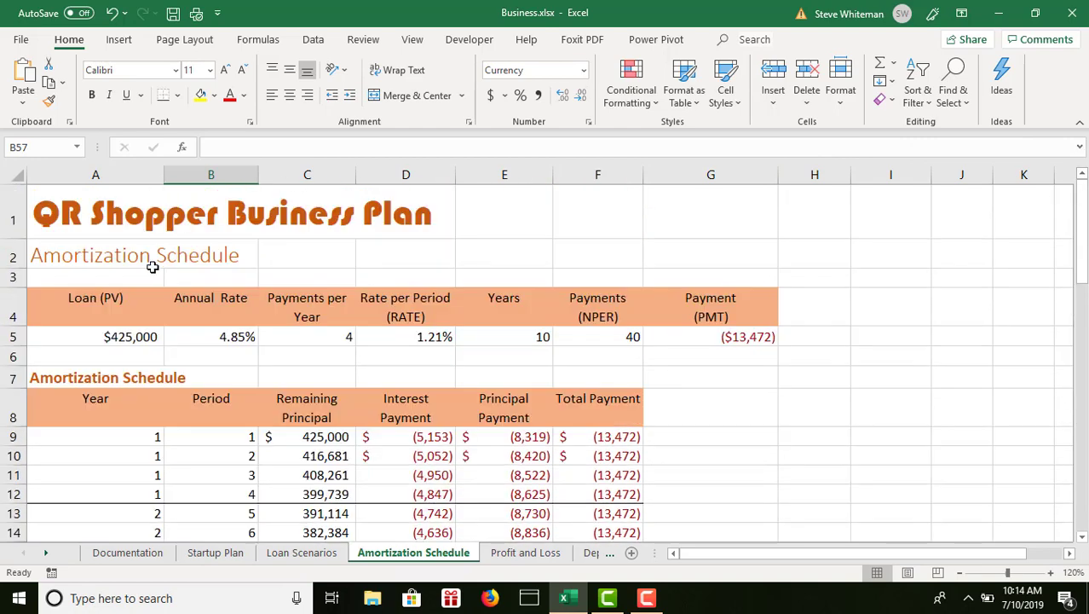
click(132, 334)
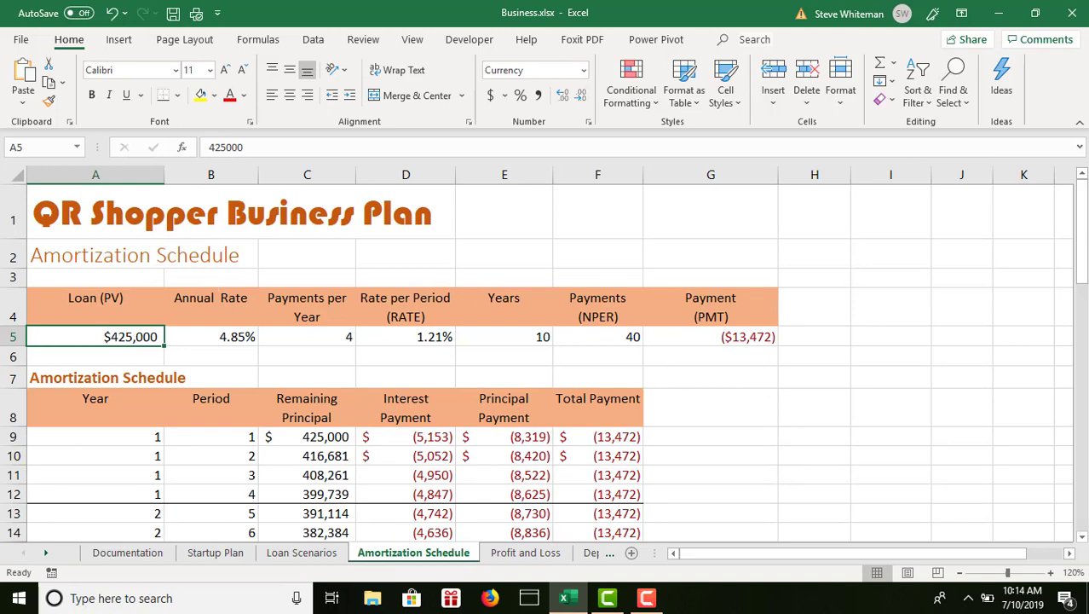
click(1086, 502)
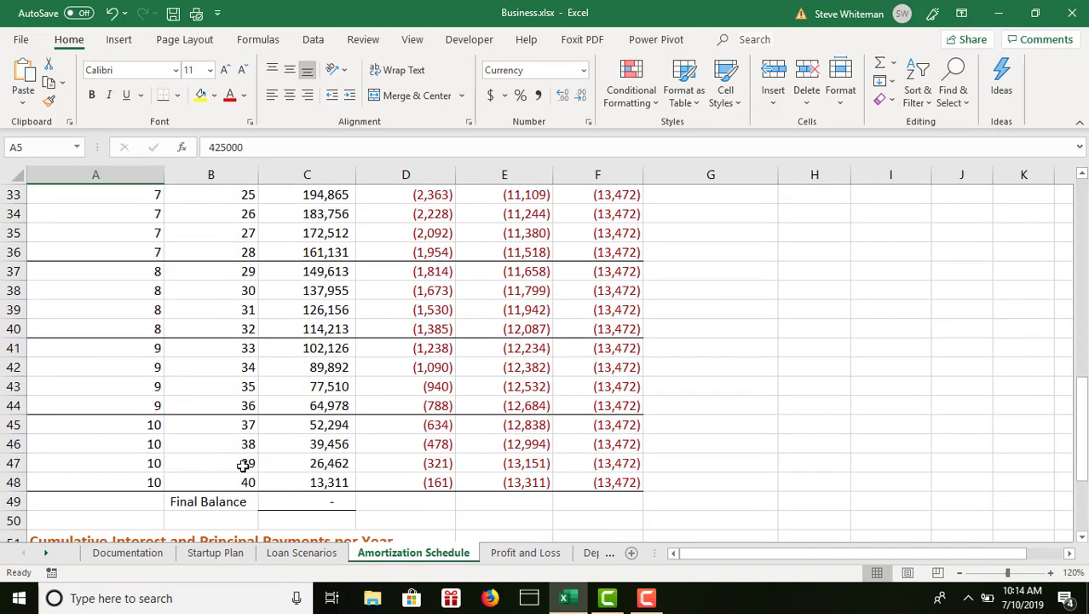
scroll(128, 298, down, 6)
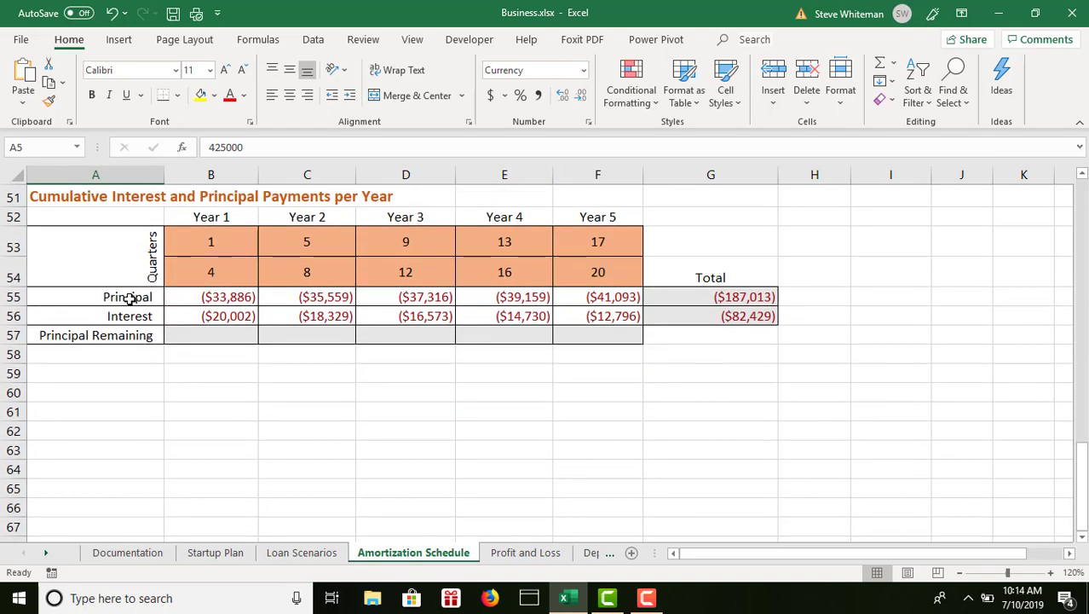
click(220, 334)
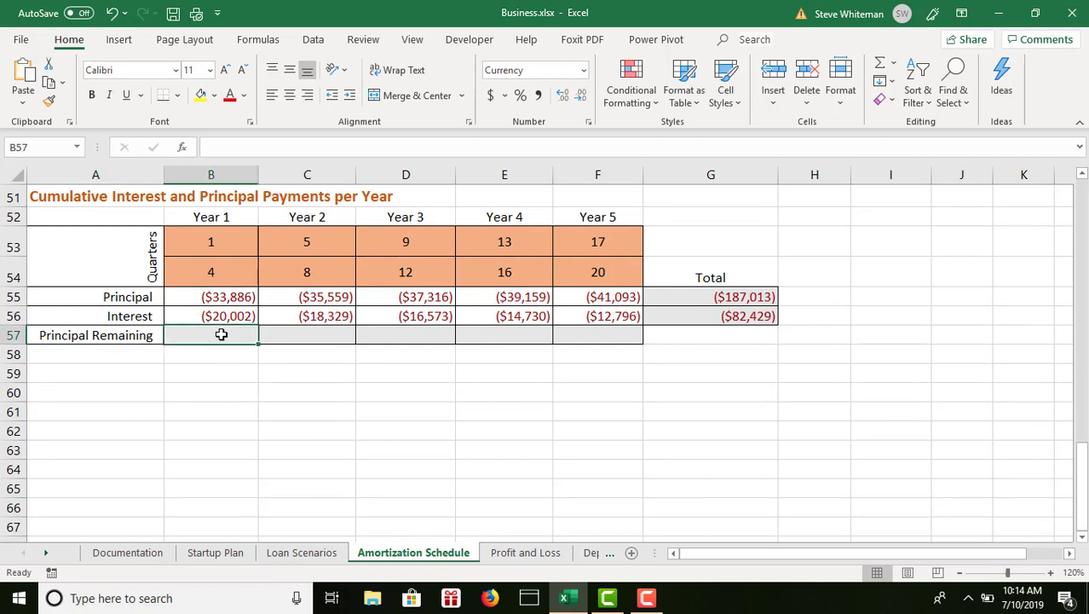
text(=)
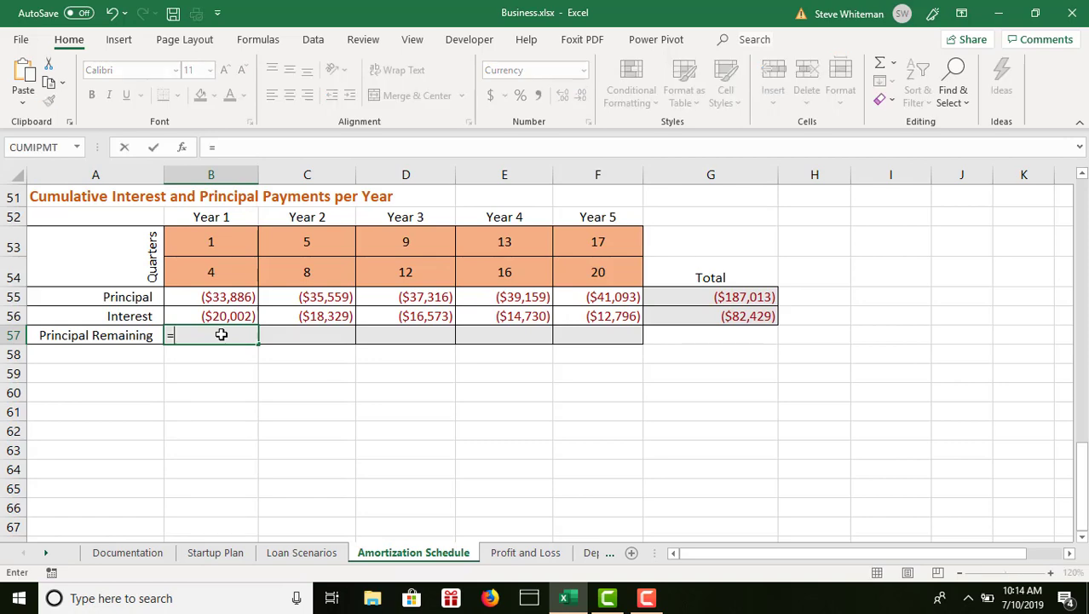
click(1084, 191)
click(1085, 192)
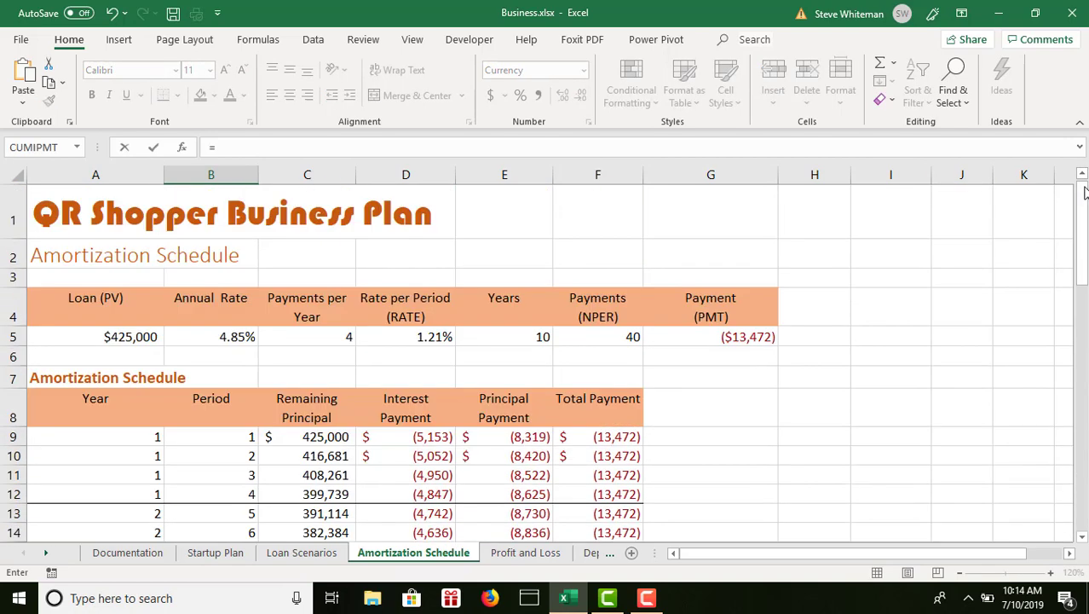
click(110, 339)
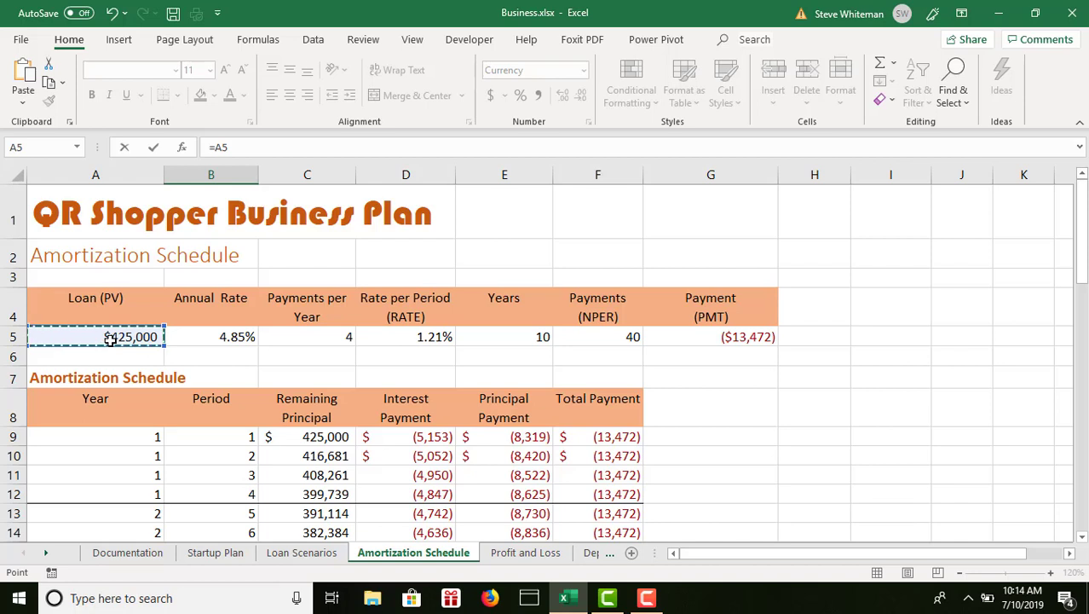
click(222, 148)
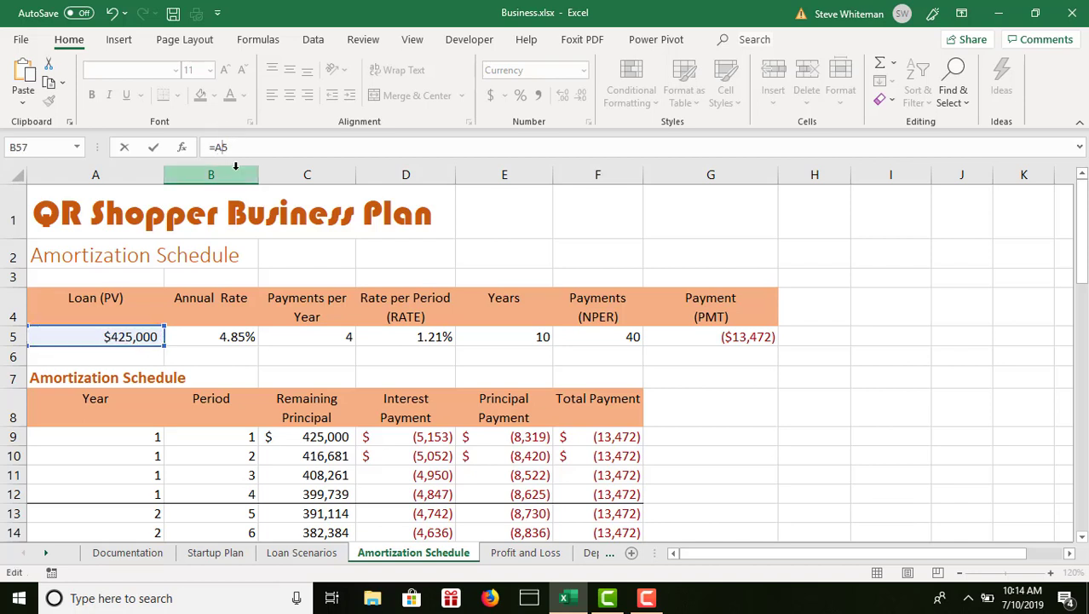
key(F4)
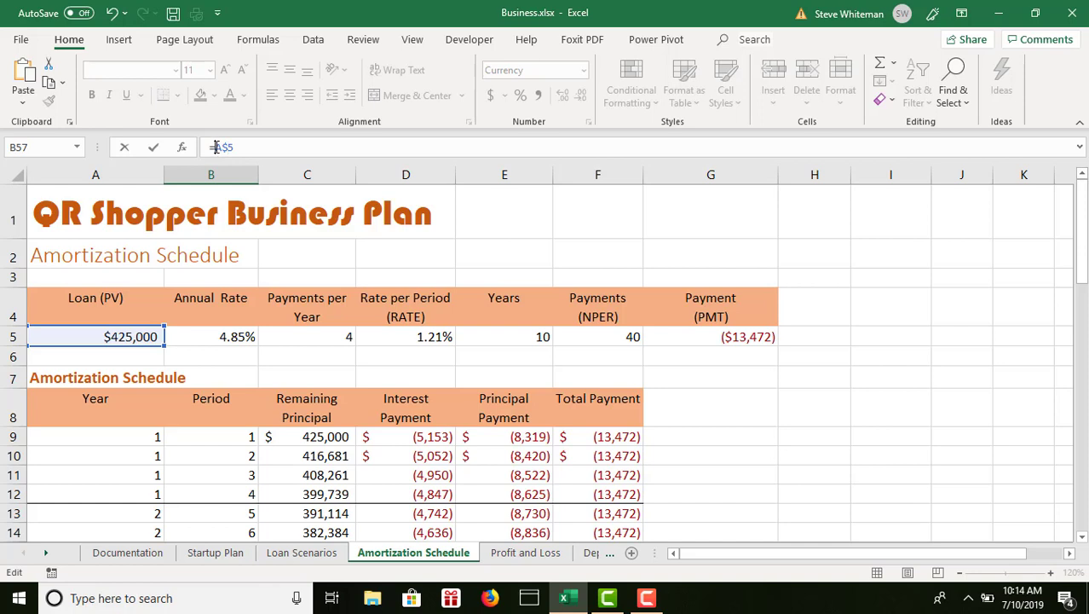
text($A)
text($)
text($)
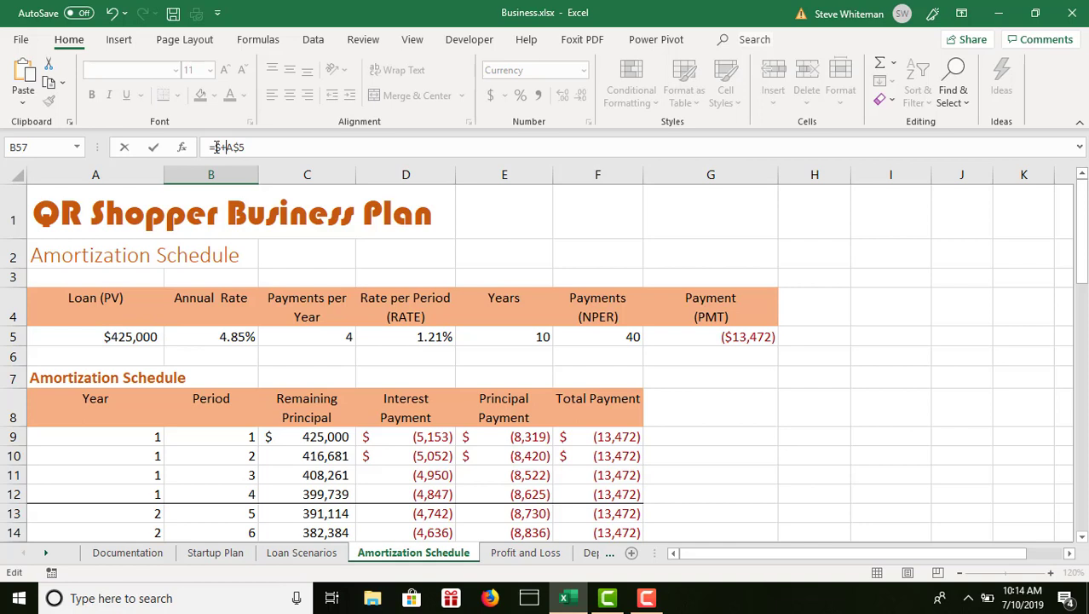
click(260, 145)
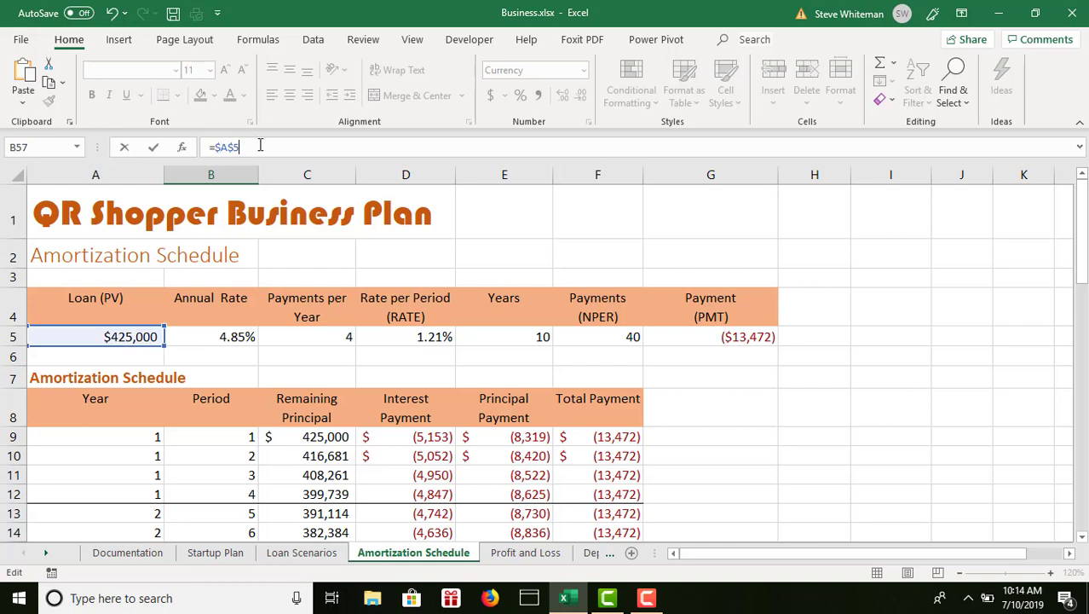
Step: Complete the B57 formula by adding the Year 1 principal in B55, giving =$A$5+B55
text(+)
click(1085, 491)
click(1085, 492)
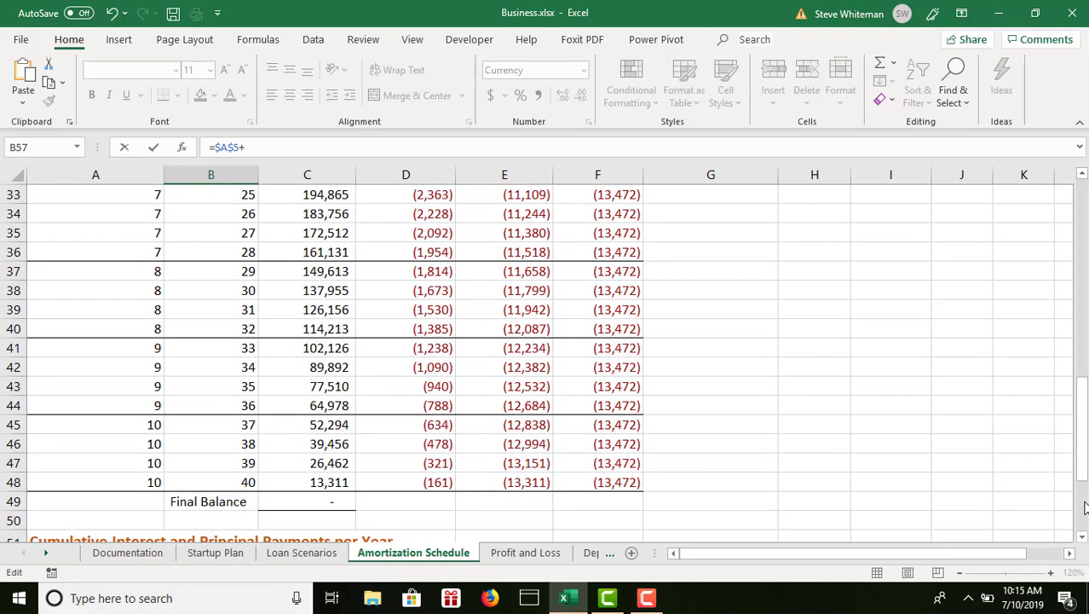
click(1085, 493)
click(183, 298)
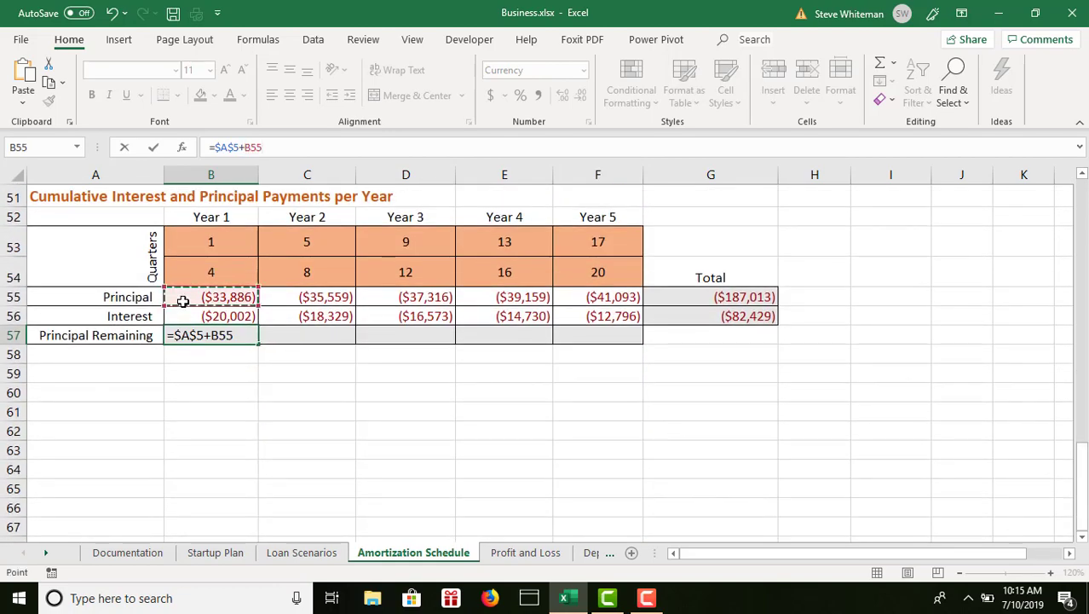
key(Return)
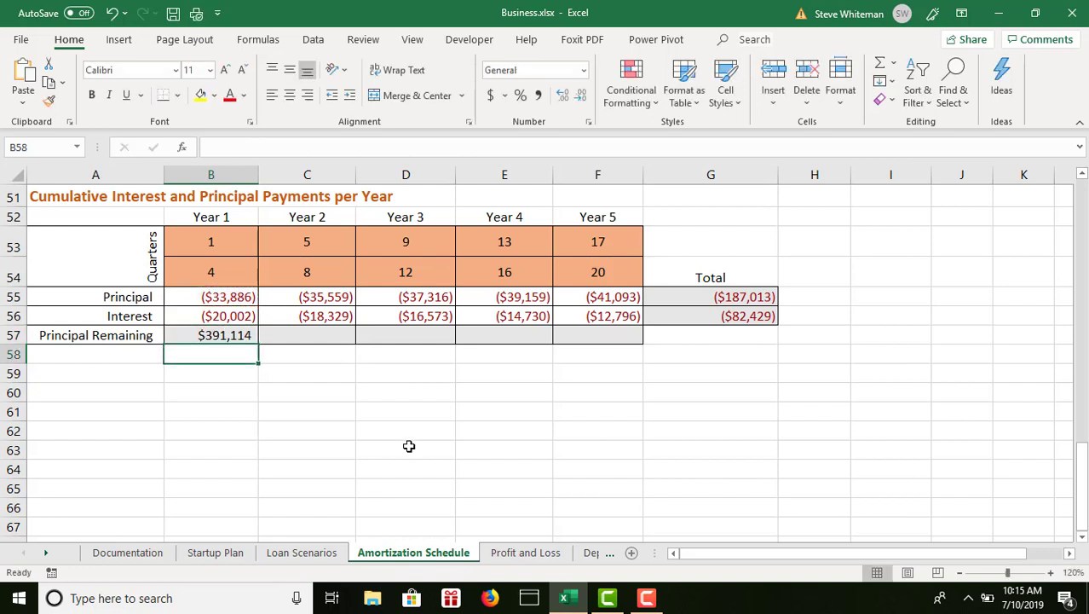
Step: Copy the Year 1 Principal Remaining formula from B57 across through F57
click(244, 335)
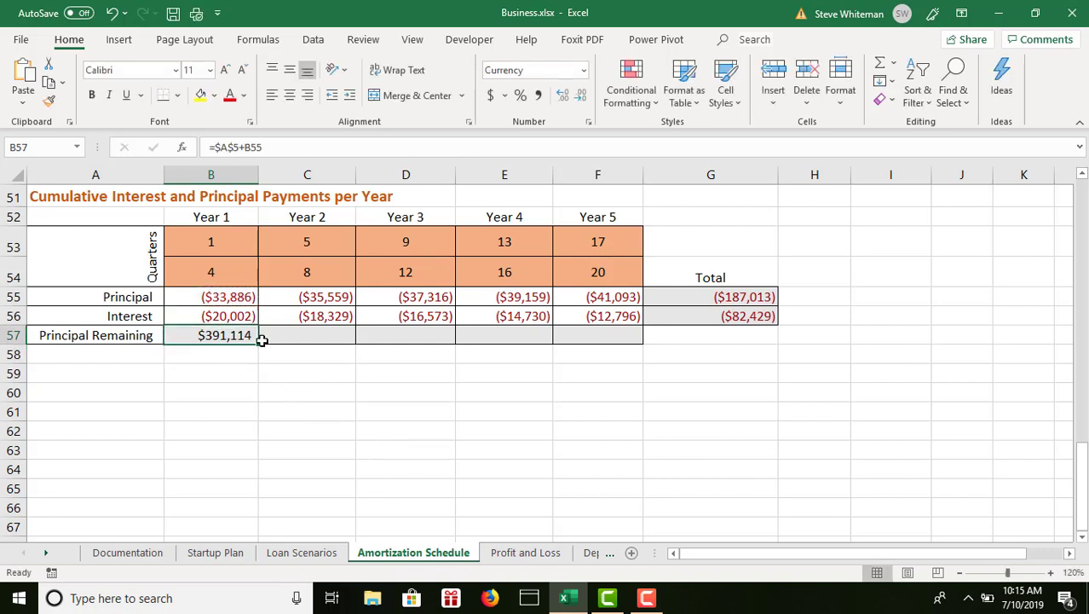
drag(262, 340, 631, 333)
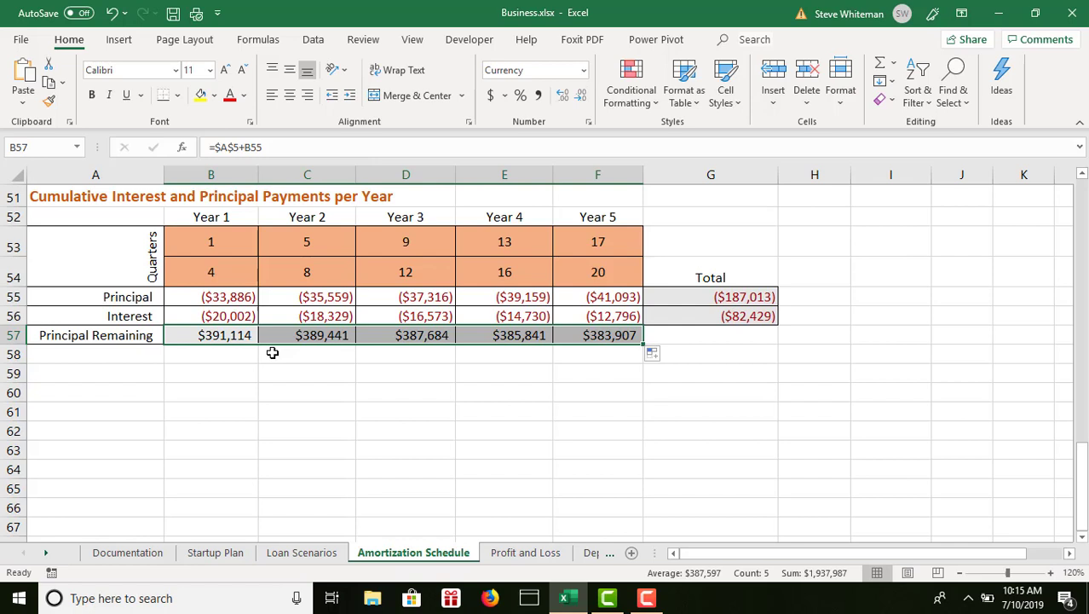
click(220, 334)
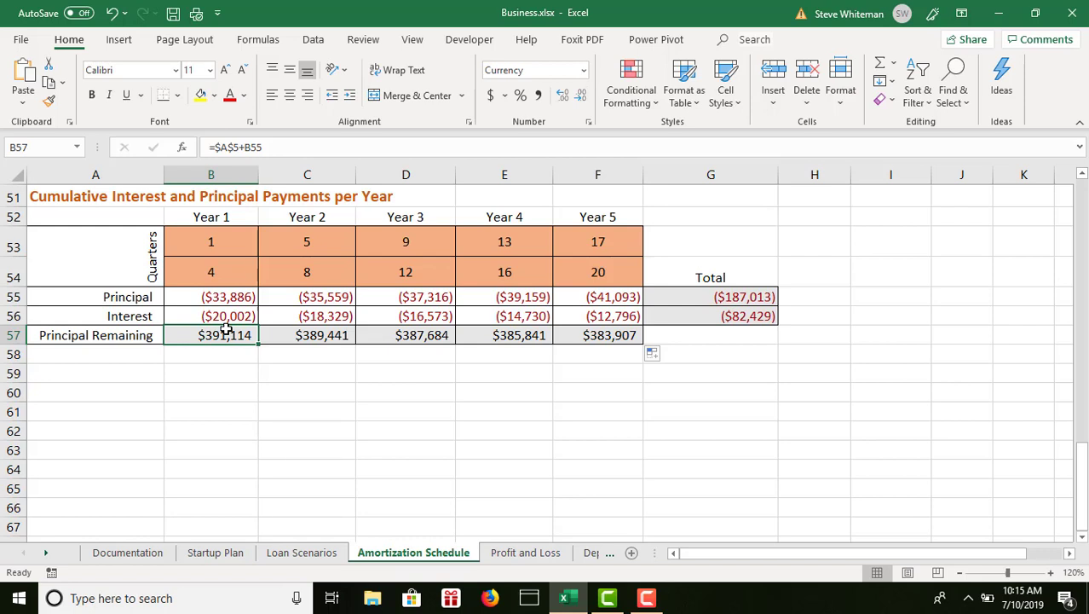
Step: Replace the Year 2 Principal Remaining formula in C57 with =B57+C55
click(324, 336)
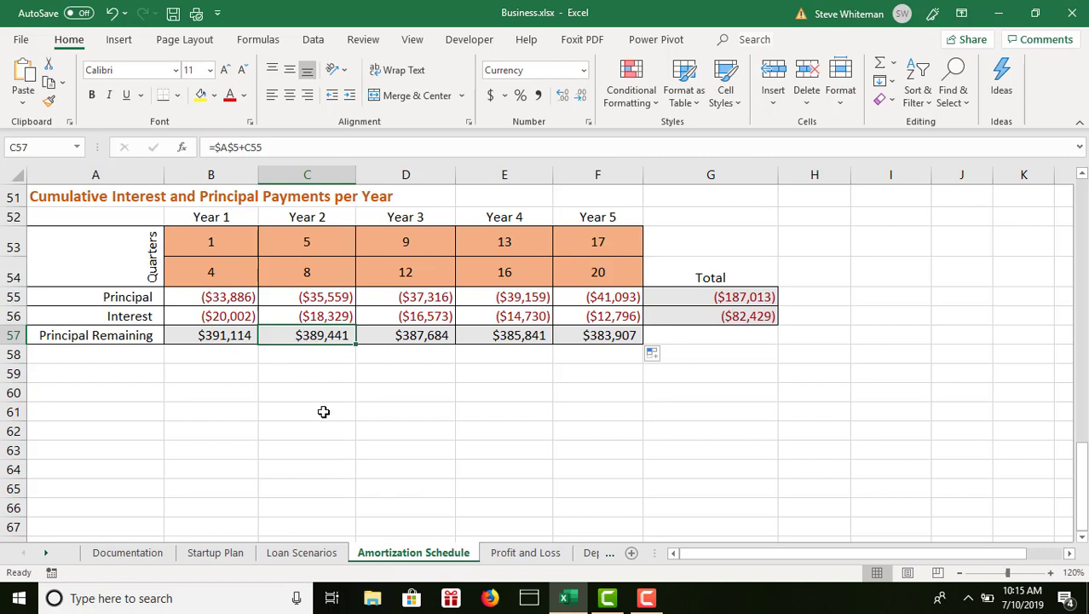
text(=)
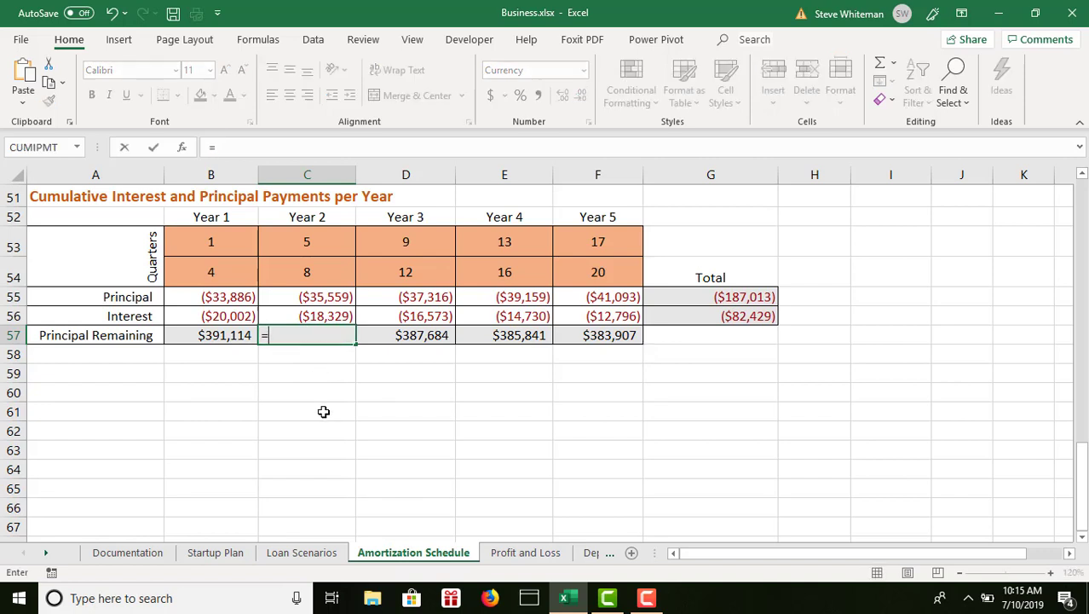
click(223, 335)
text(+)
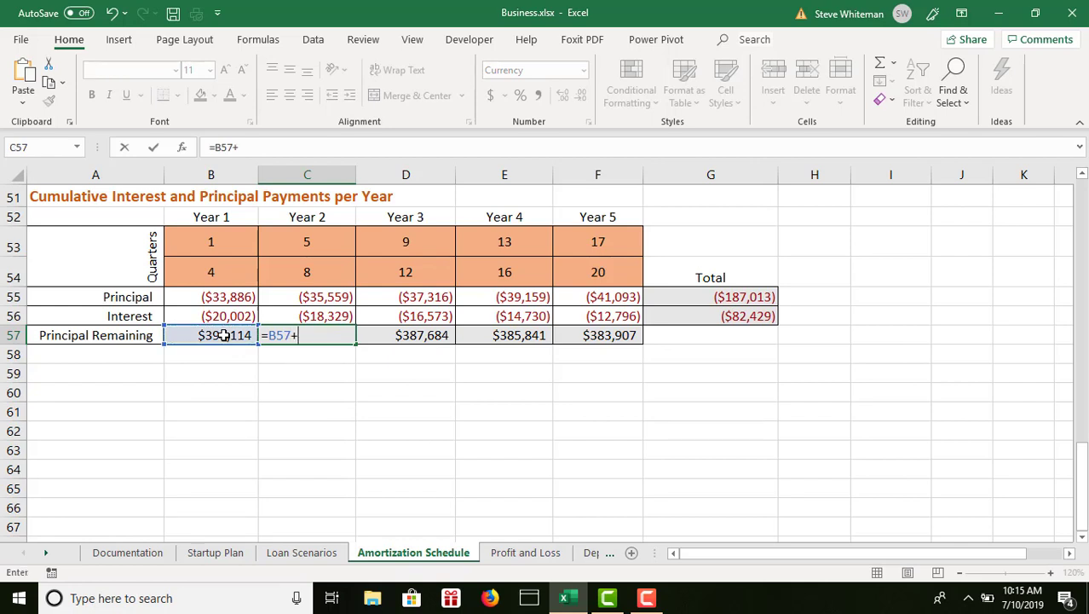
click(290, 295)
key(Return)
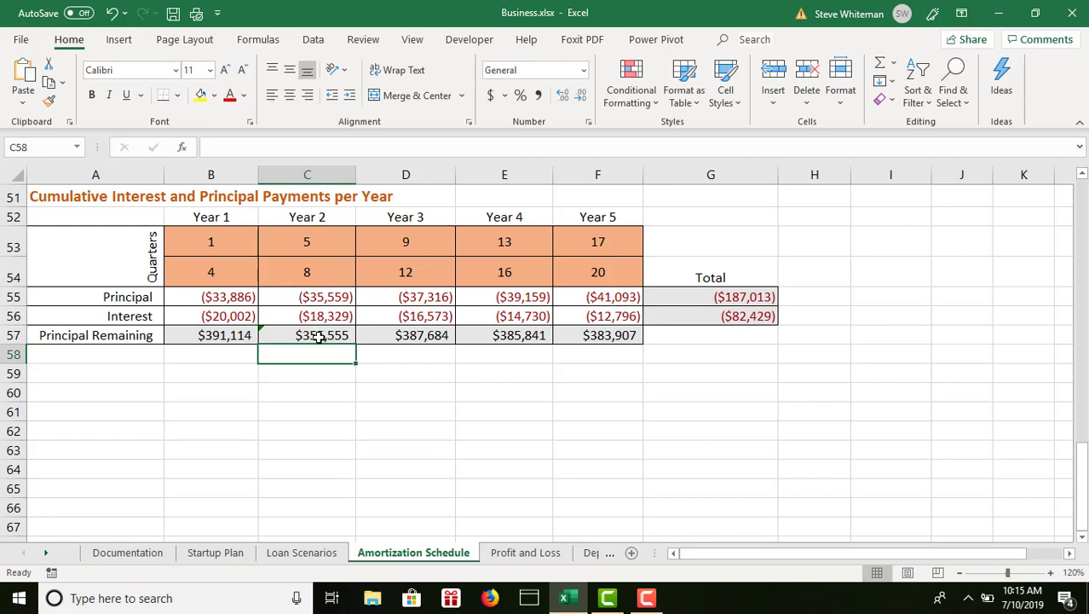
Step: Copy the Year 2 Principal Remaining formula from C57 across through F57 and check the resulting formulas
click(415, 335)
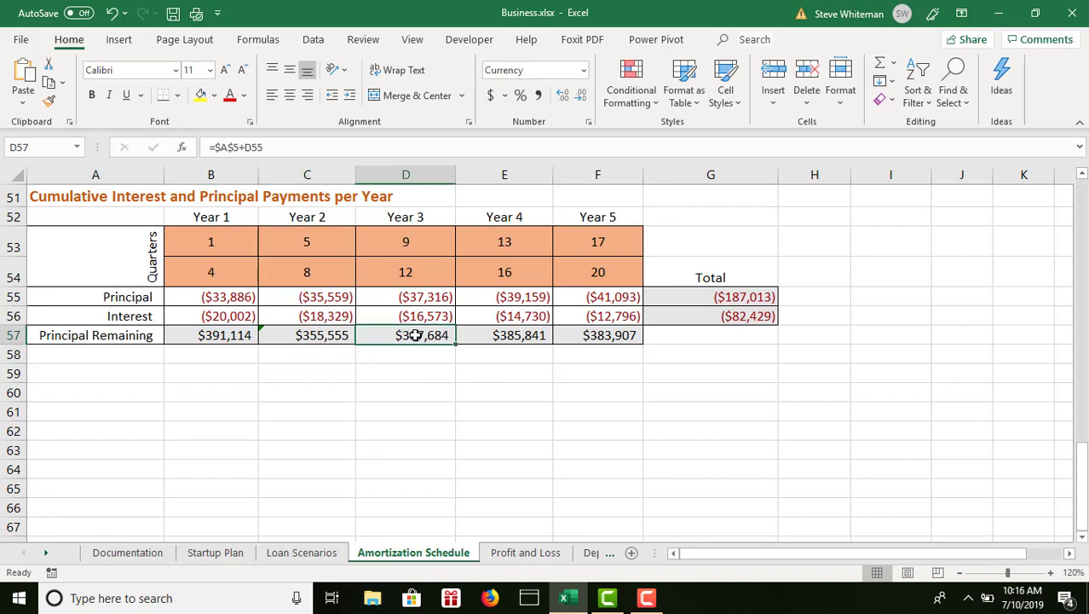
click(331, 335)
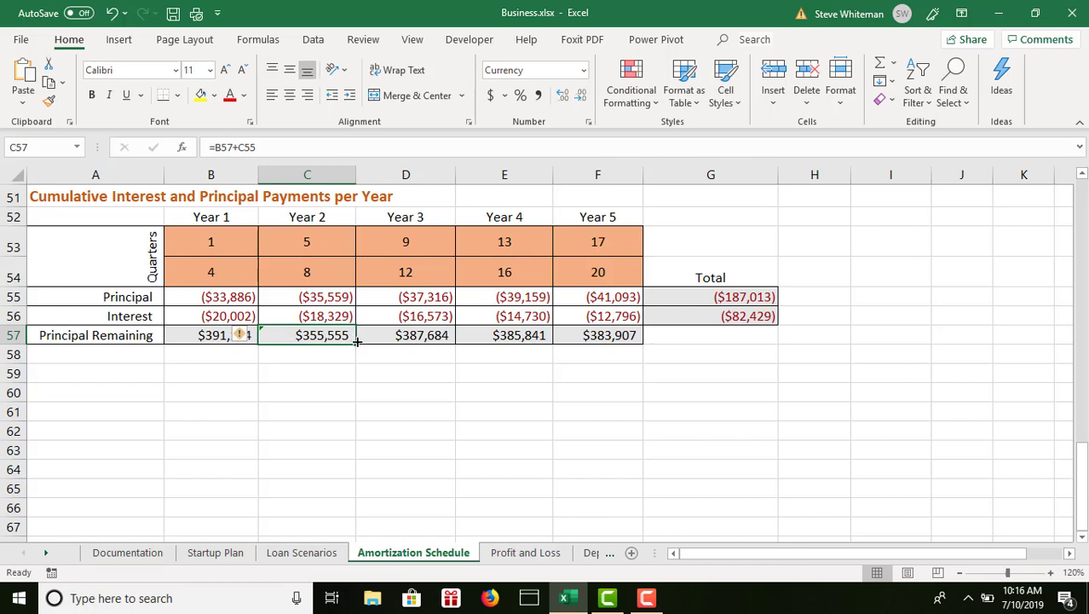
drag(356, 337, 627, 335)
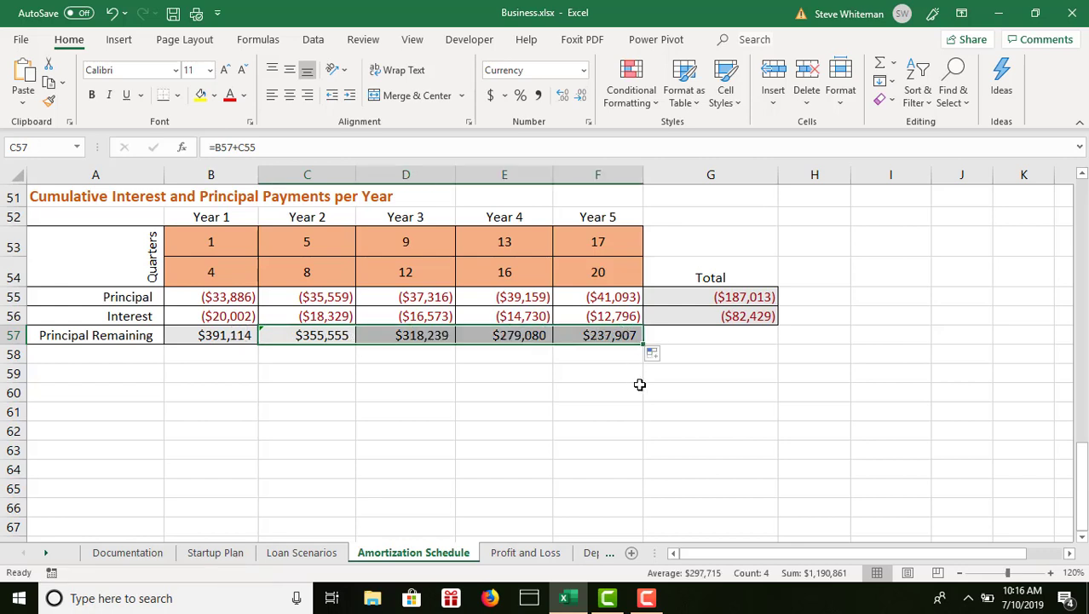
click(612, 335)
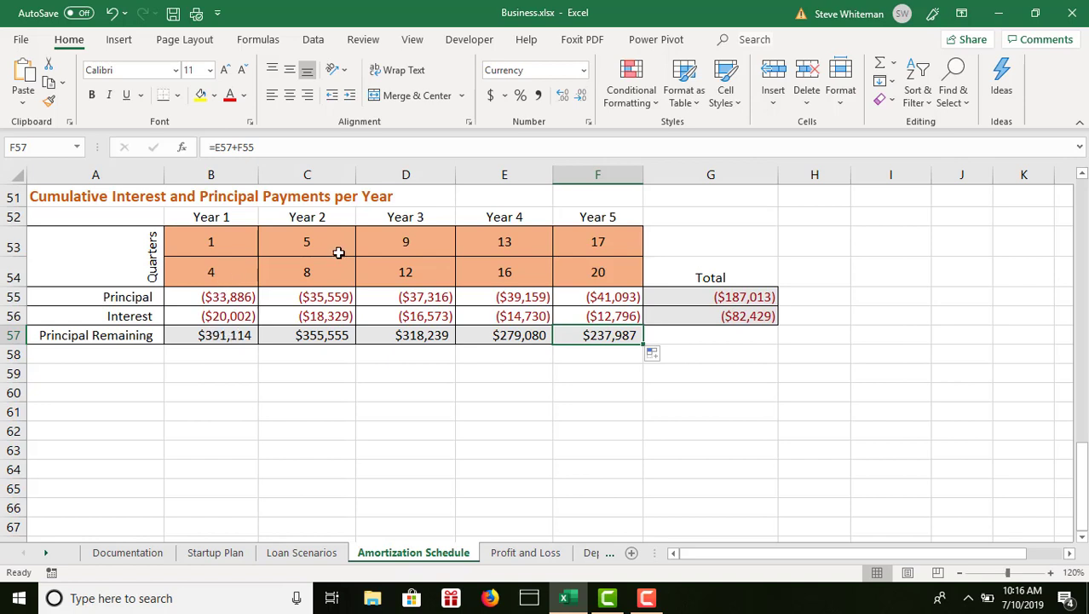
click(327, 337)
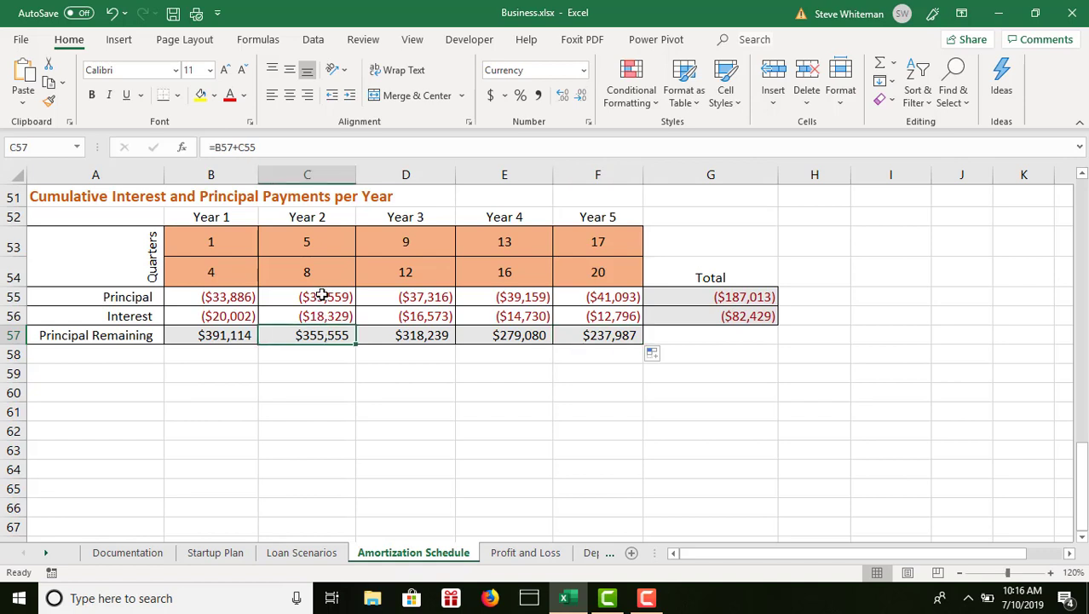